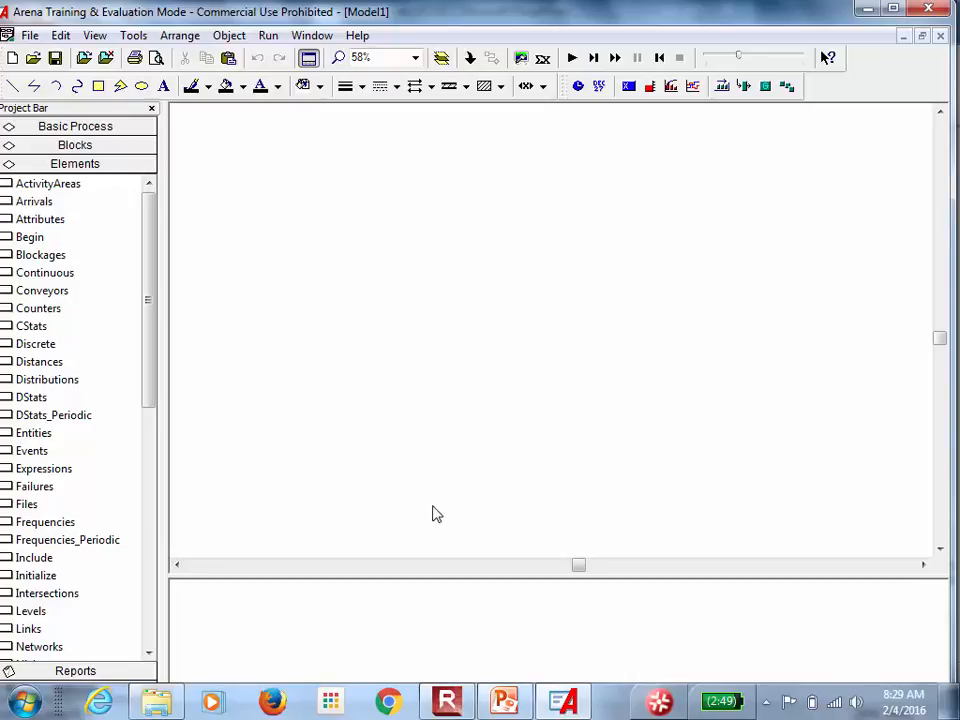
Place a Queues element from the Elements template in the empty model.
drag(146, 404, 148, 495)
drag(28, 563, 317, 437)
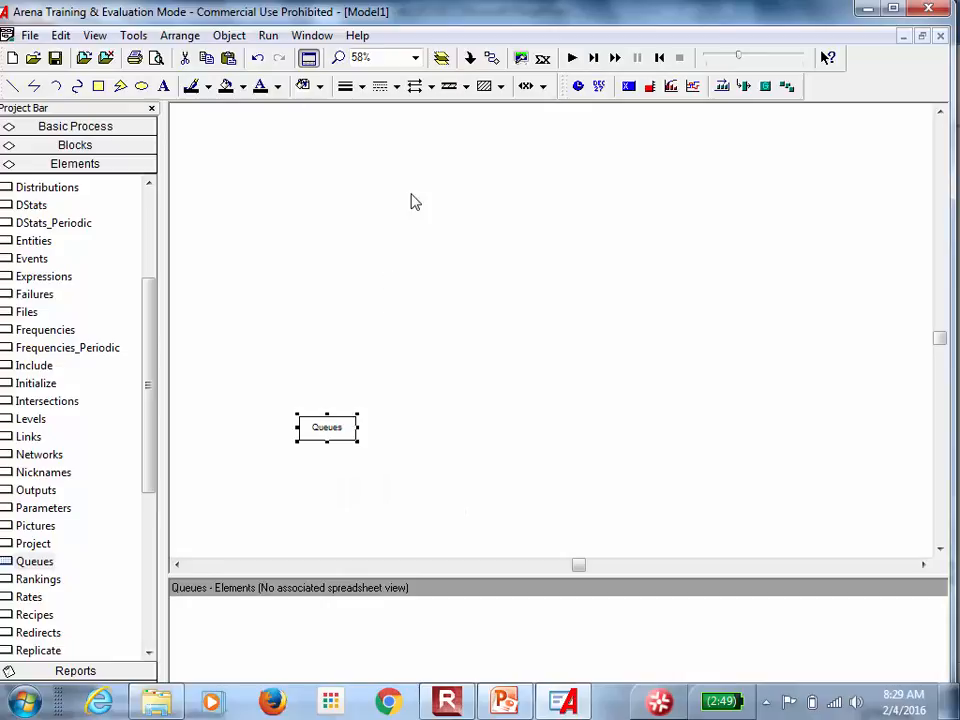
click(415, 58)
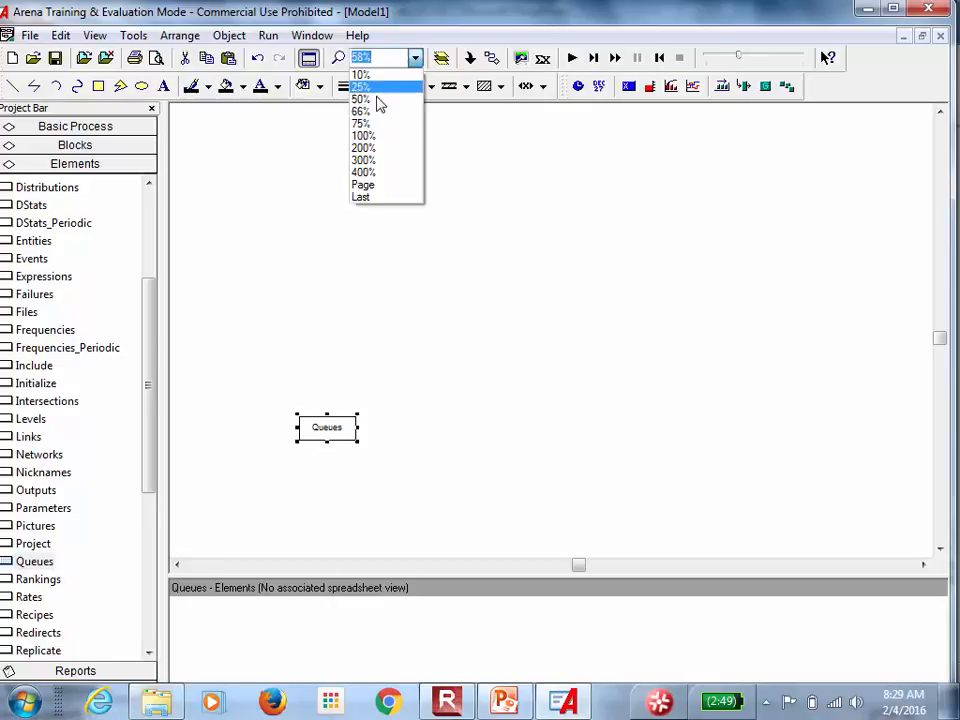
click(374, 112)
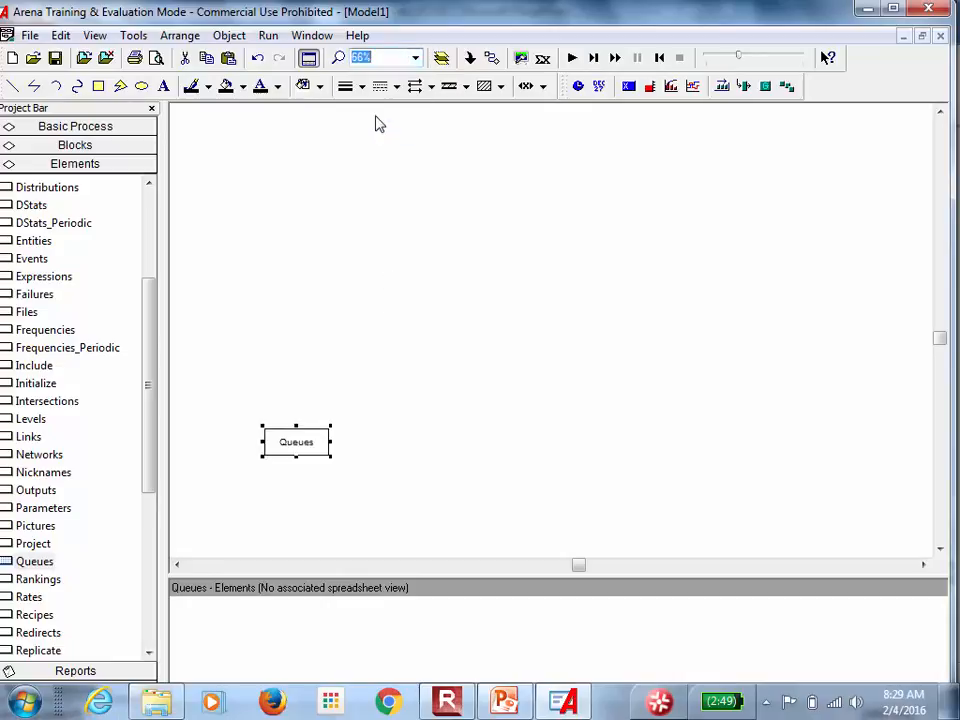
click(416, 59)
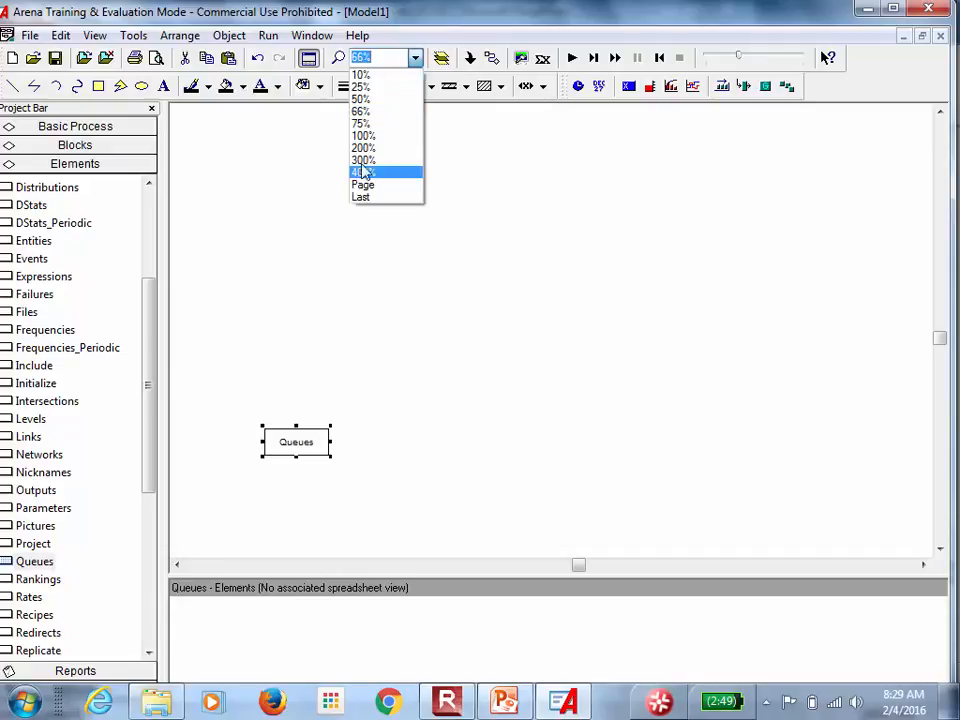
click(380, 138)
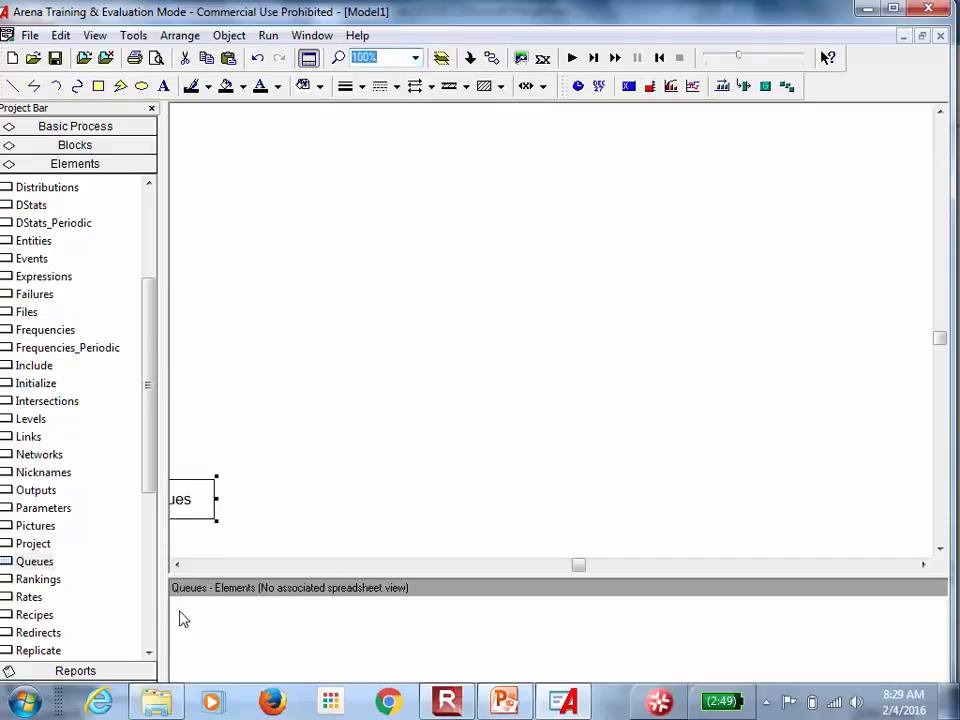
click(179, 565)
click(179, 565)
click(179, 565)
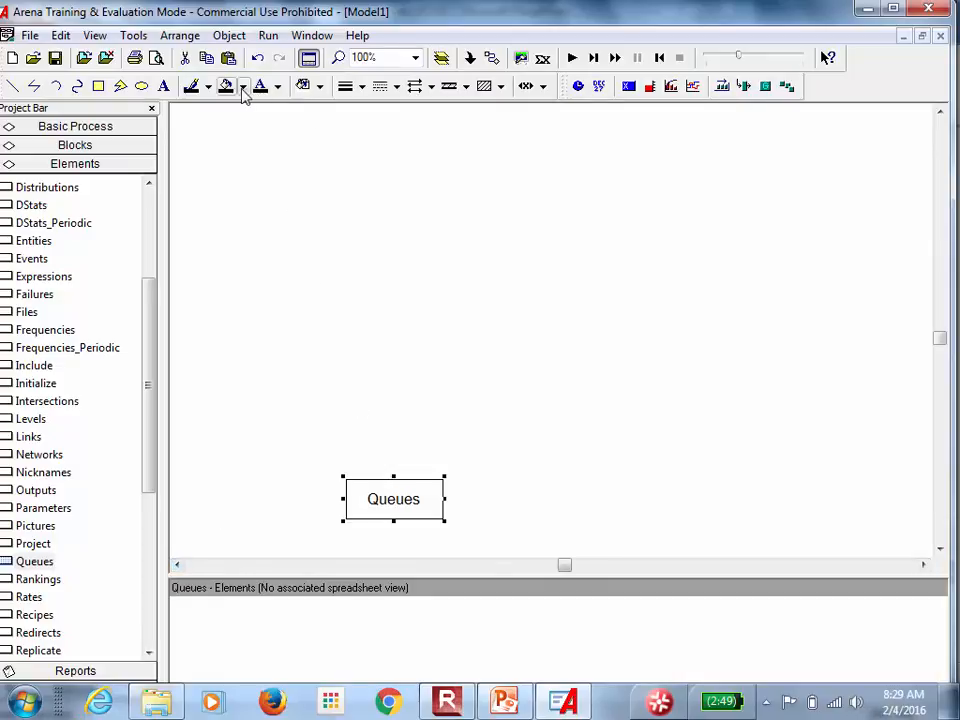
Add the text label "Experimental Frame" in size 20 just above the Queues element.
click(164, 87)
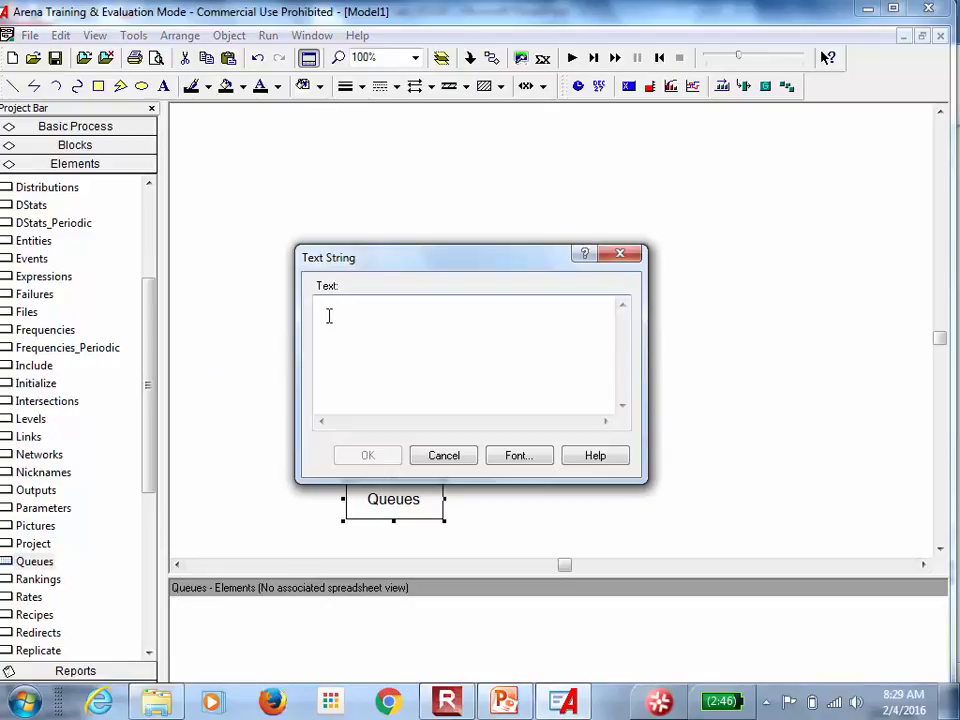
text(Exp)
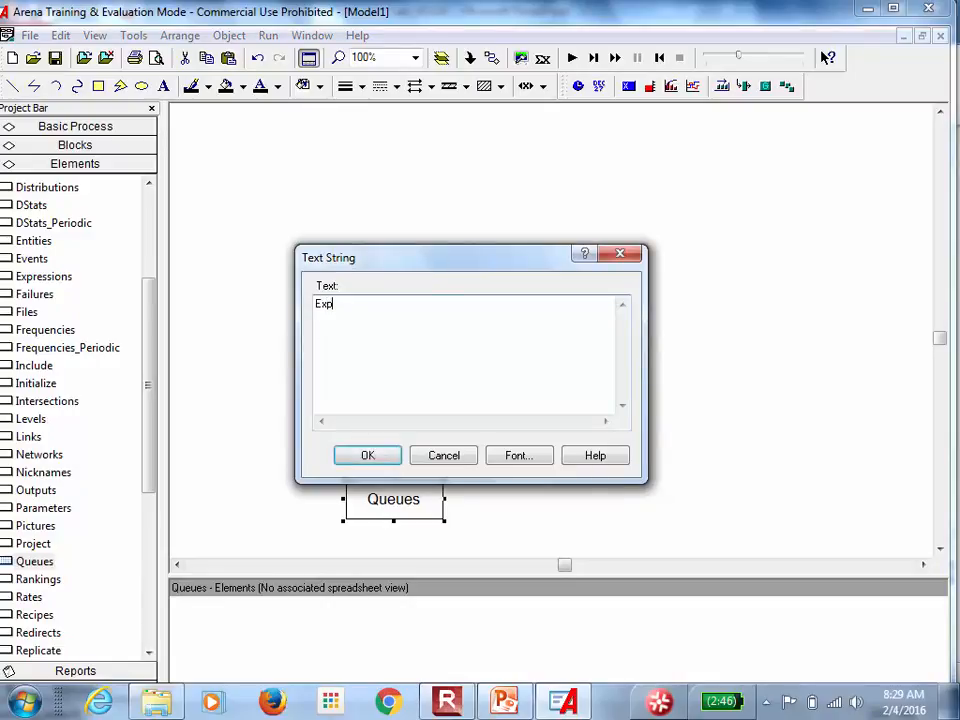
text(erimental Frame)
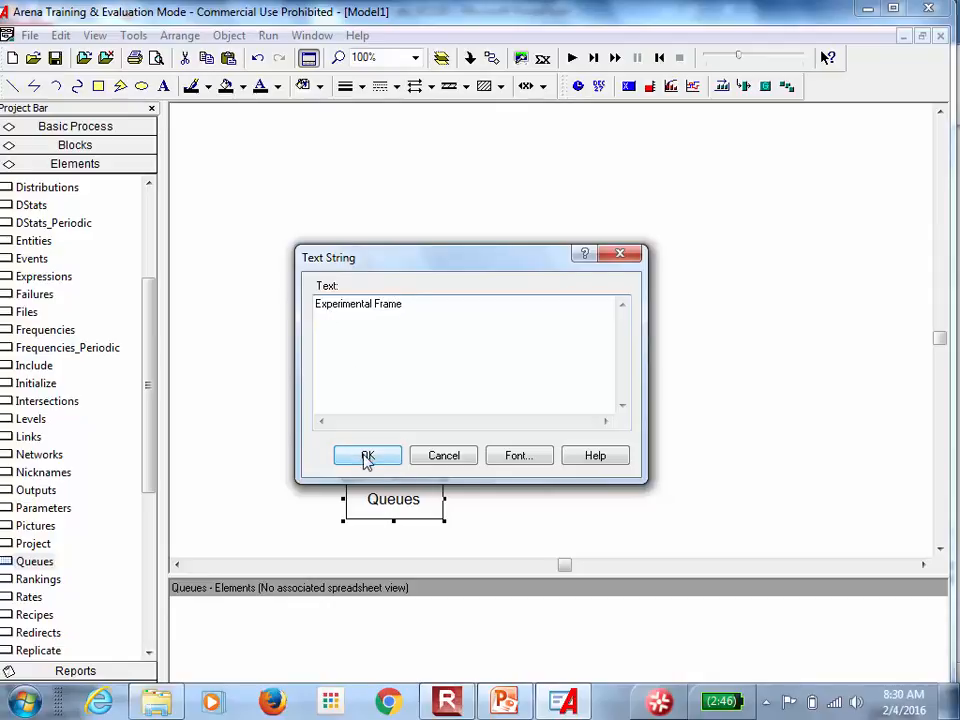
click(520, 455)
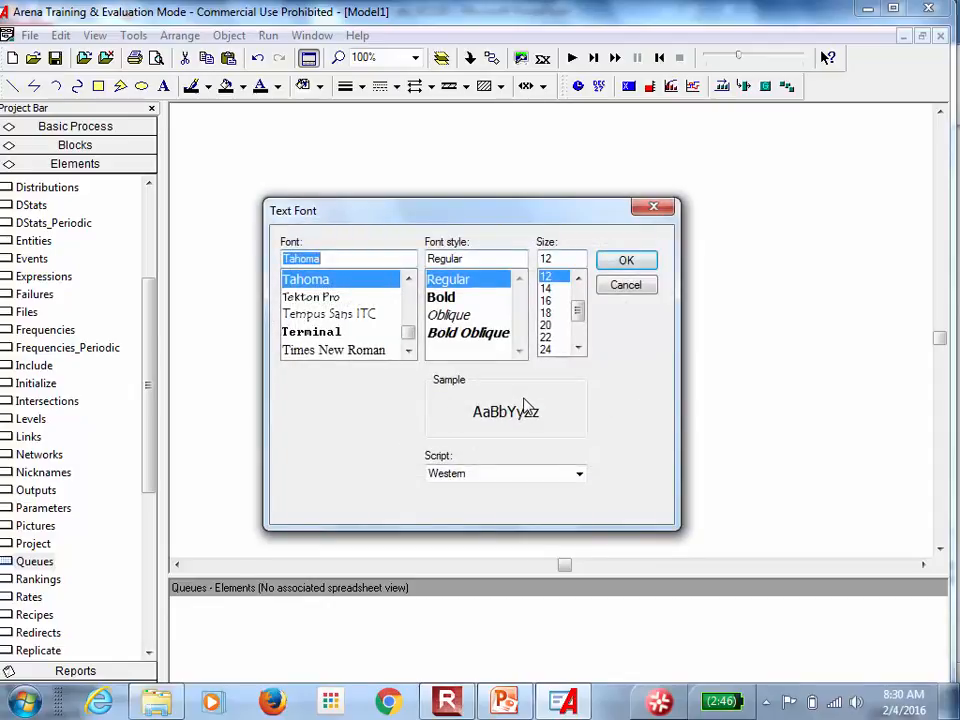
click(546, 325)
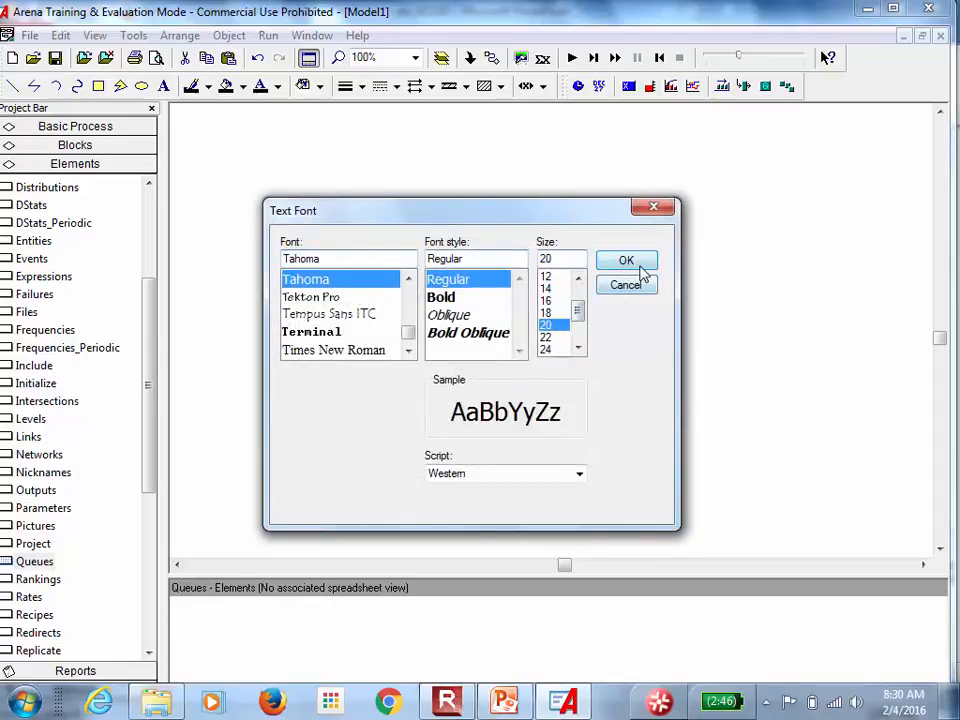
click(628, 262)
click(380, 457)
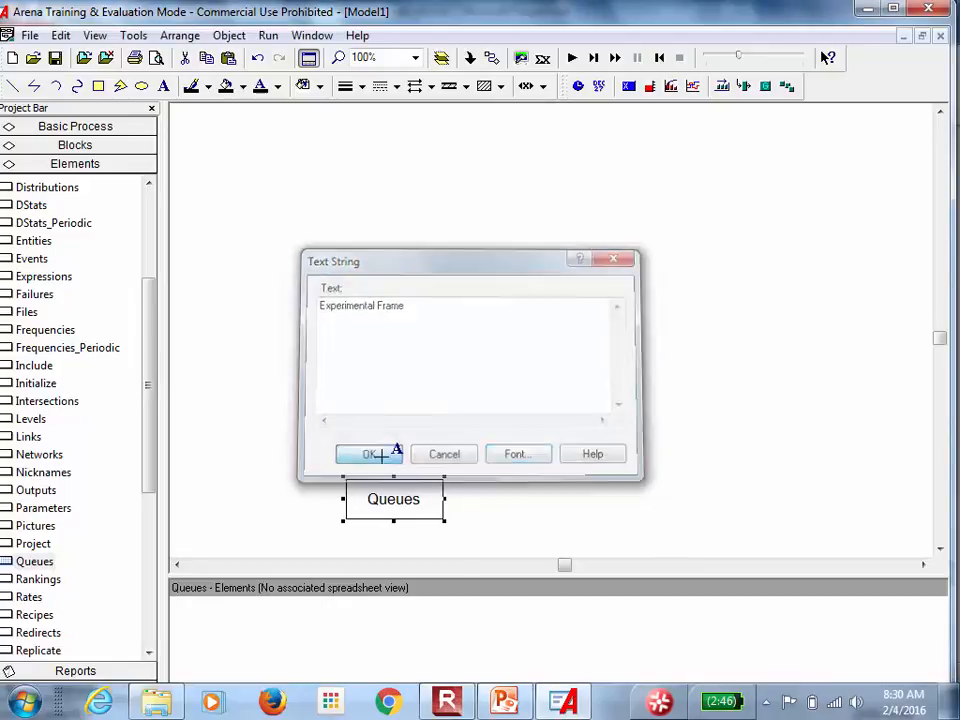
click(226, 416)
drag(316, 444, 292, 455)
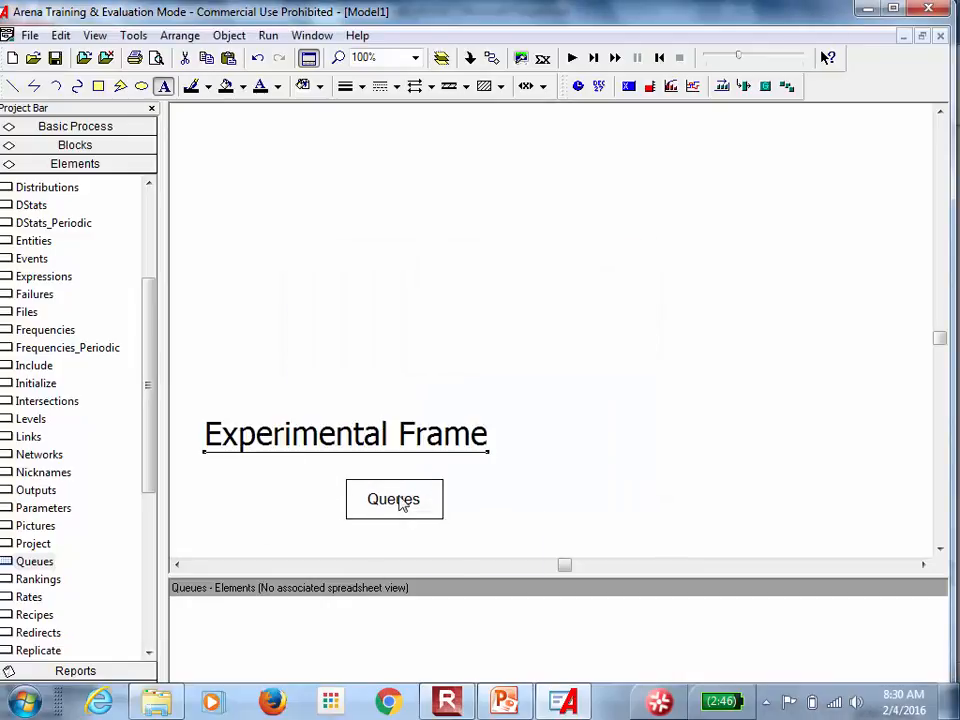
Define two queues named q1 and q2 in the Queues element.
double_click(400, 502)
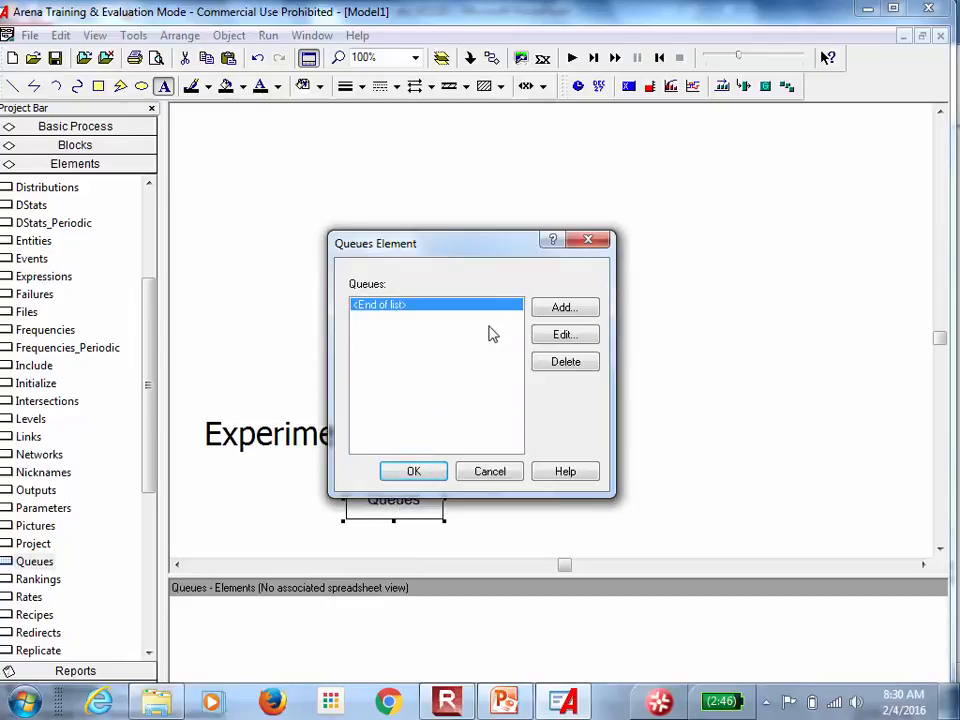
click(562, 309)
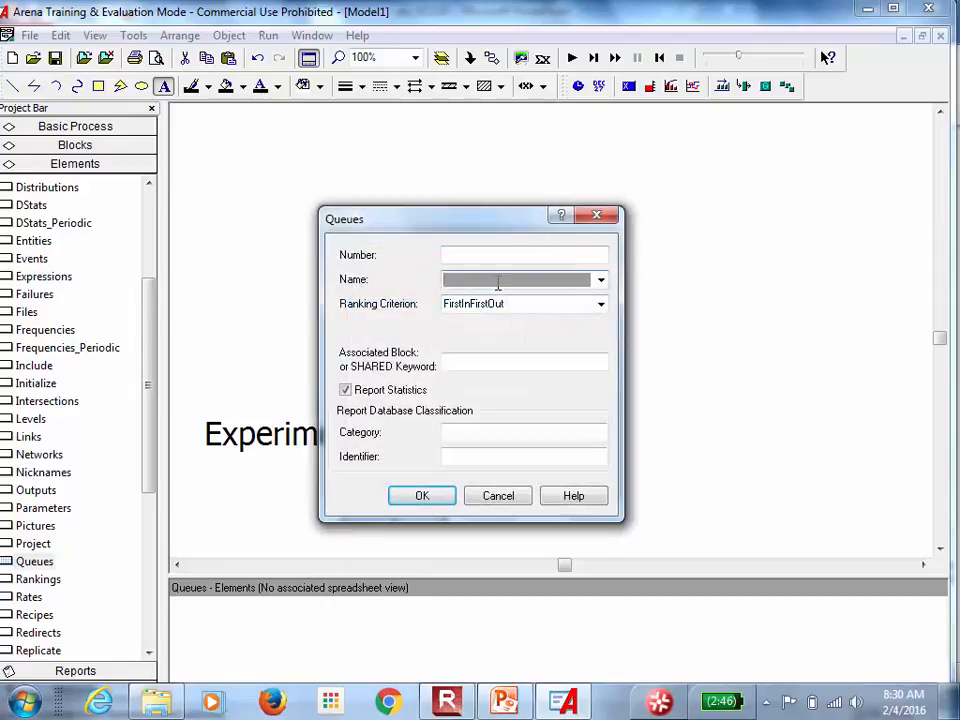
text(q1)
click(423, 502)
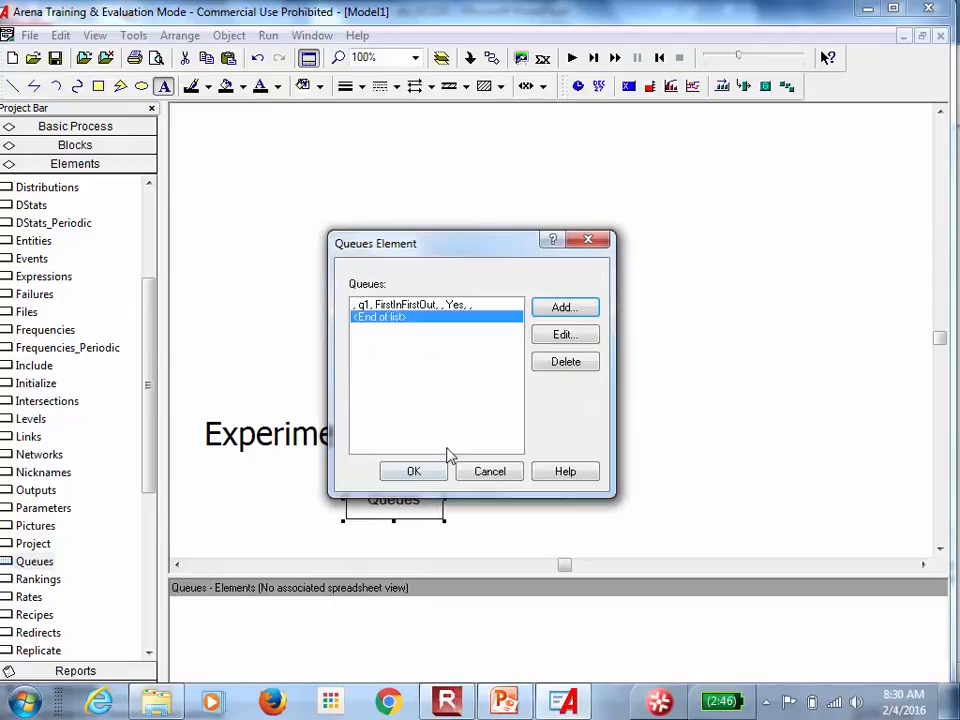
click(563, 308)
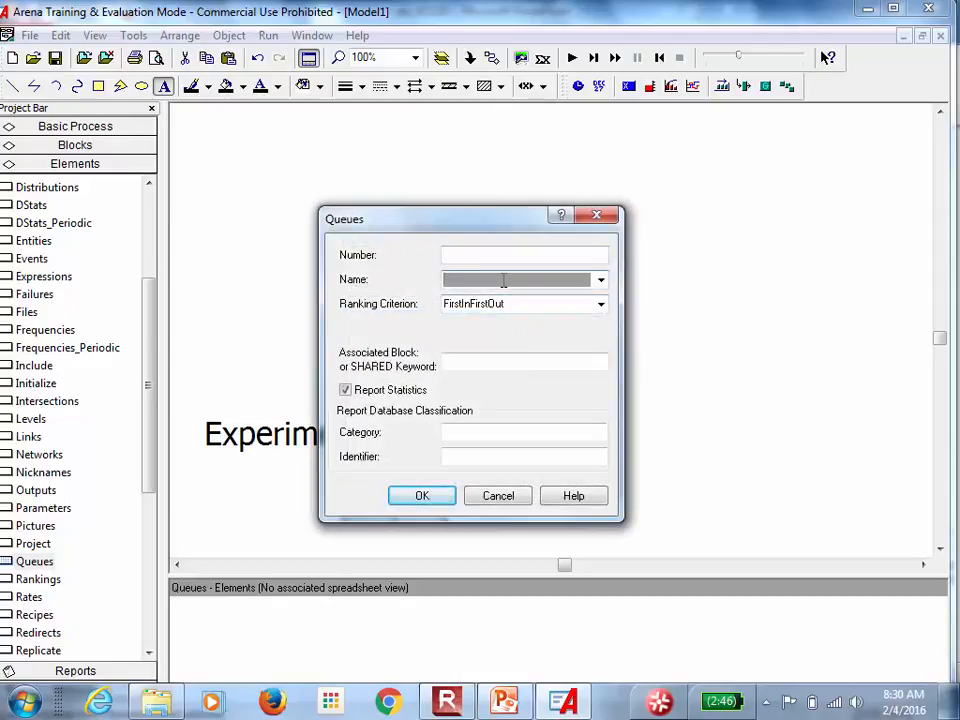
text(q2)
click(437, 500)
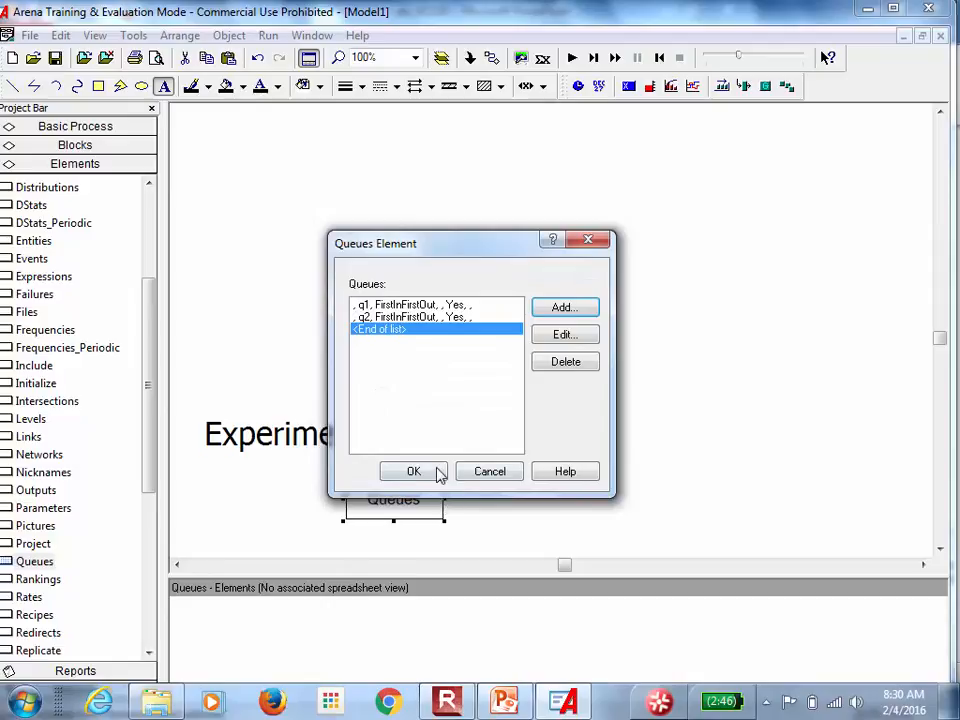
click(422, 474)
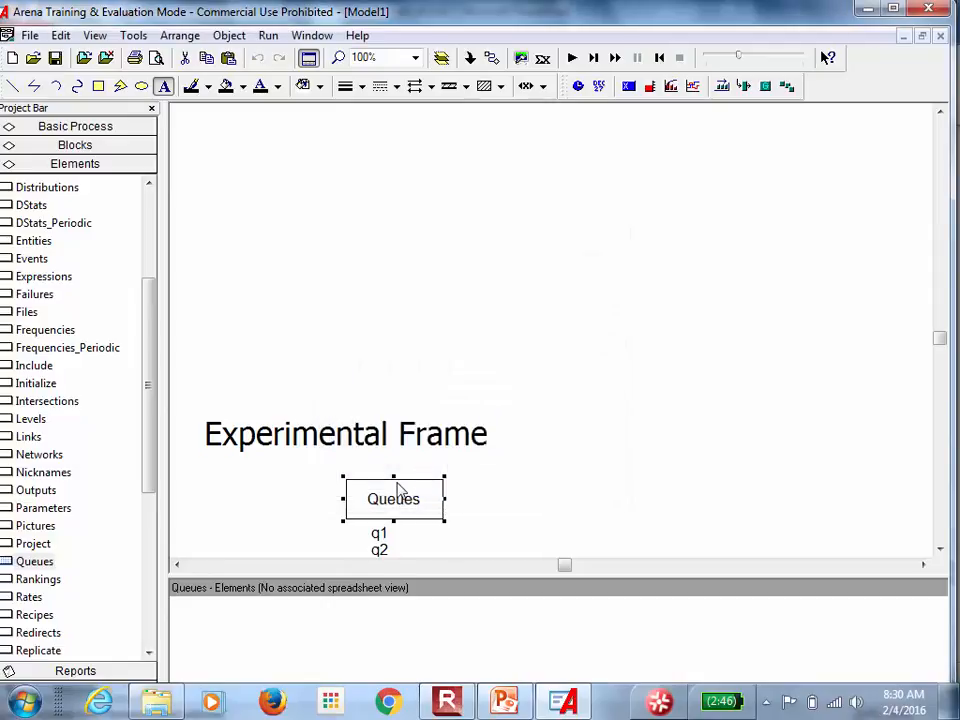
Place a Resources element beside the Queues element, under the Experimental Frame label.
click(940, 549)
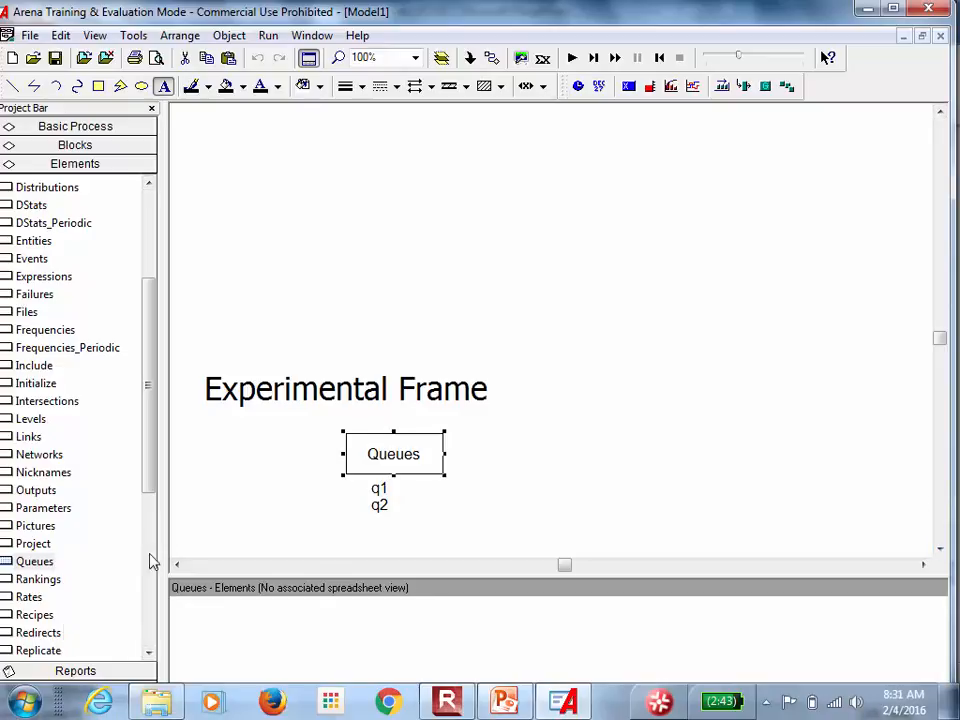
click(148, 652)
click(148, 652)
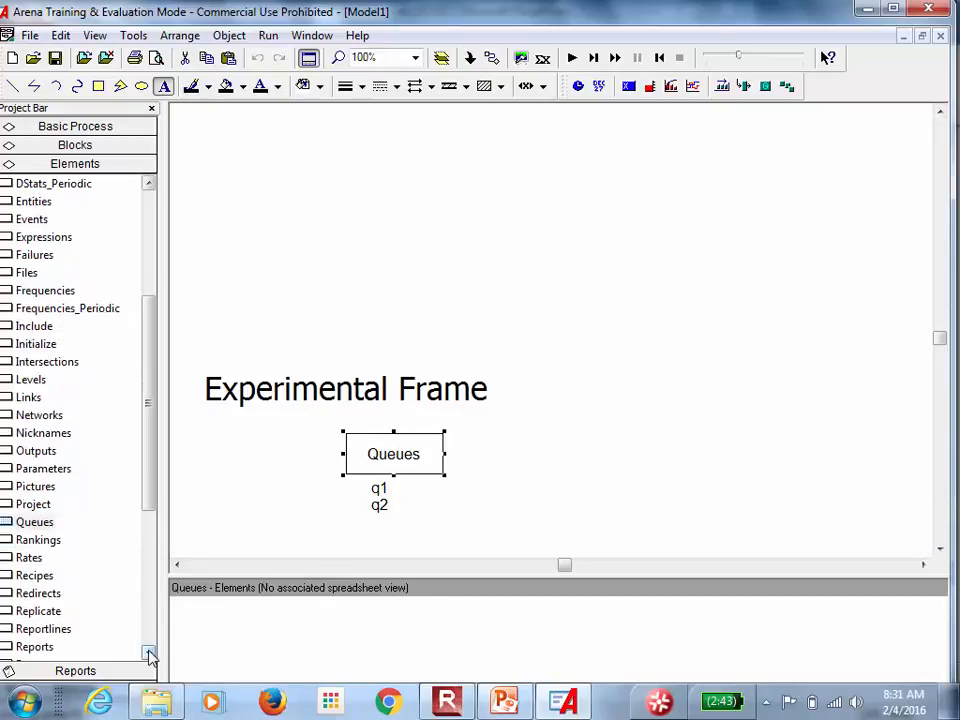
click(148, 652)
click(148, 652)
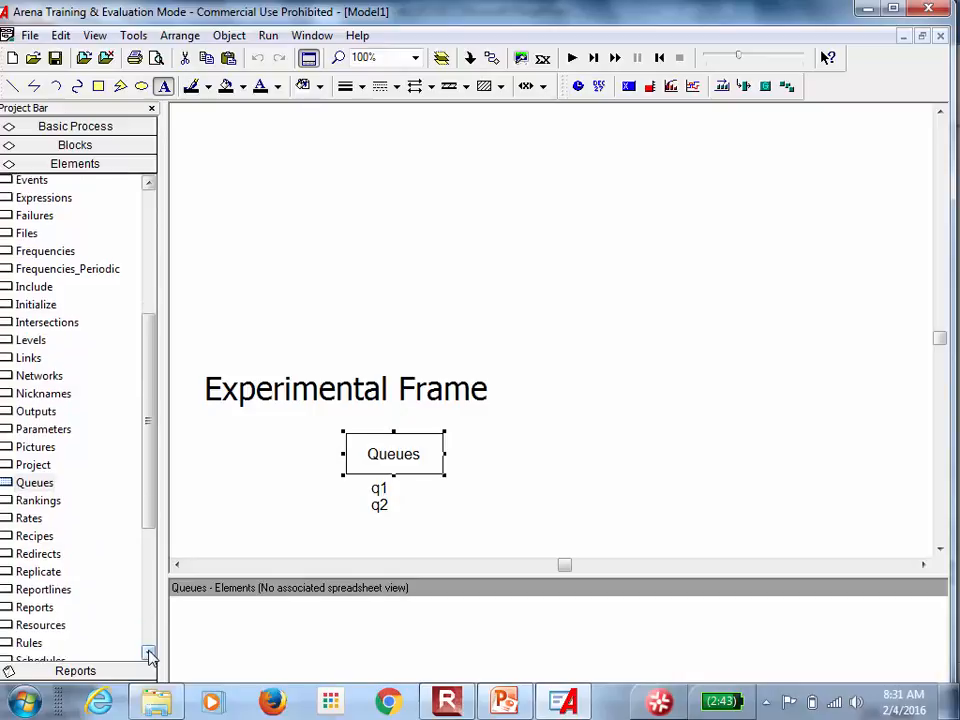
drag(47, 626, 480, 458)
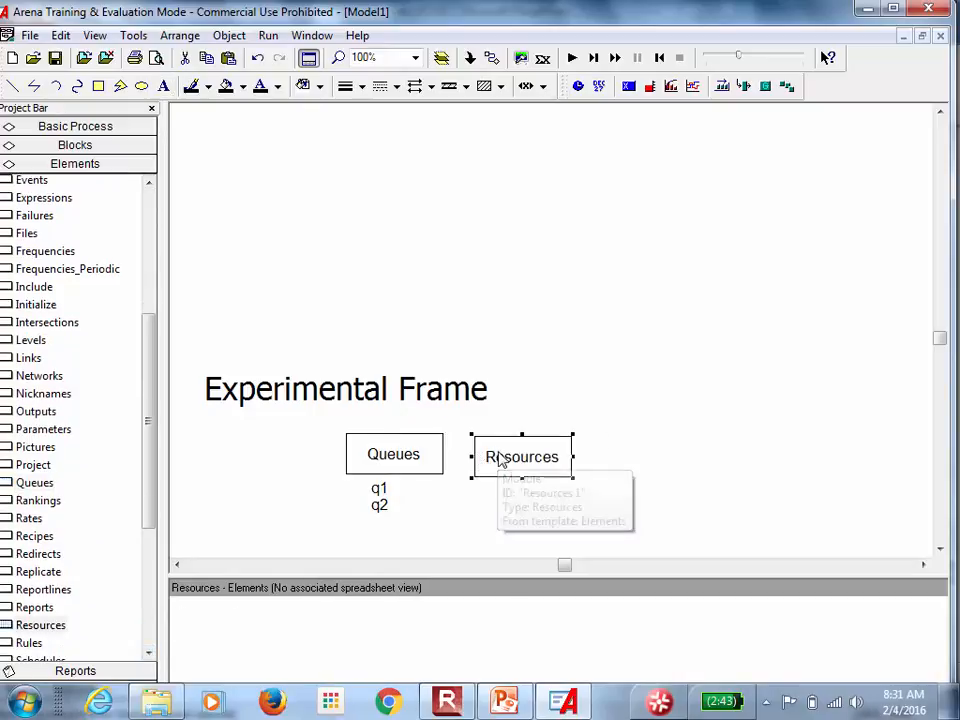
Define two resources named machine1 and machine2 in the Resources element.
double_click(494, 456)
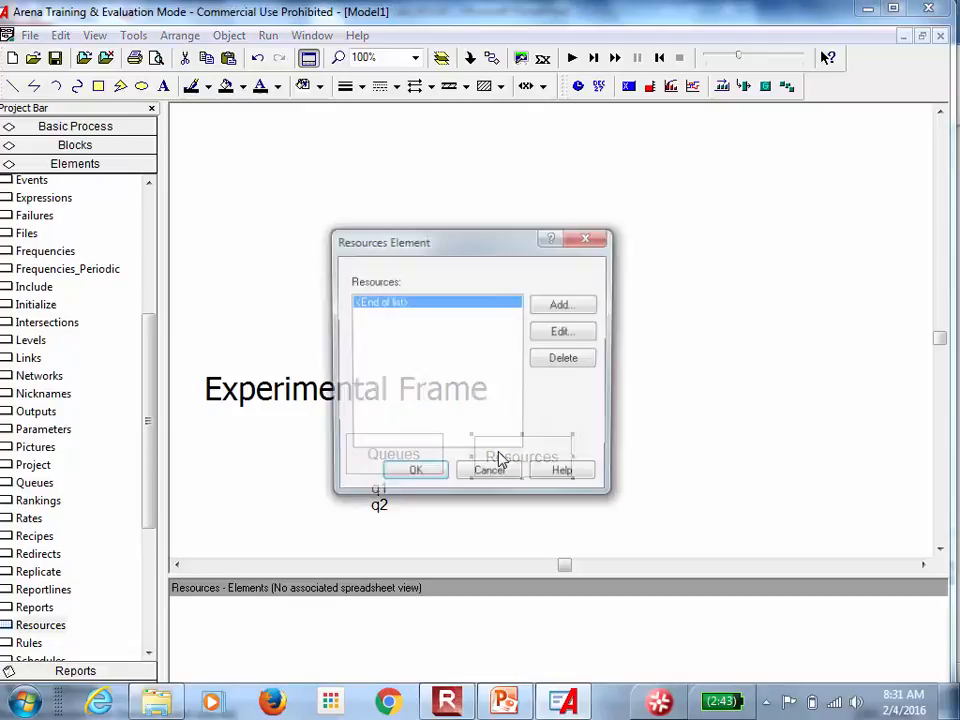
click(562, 310)
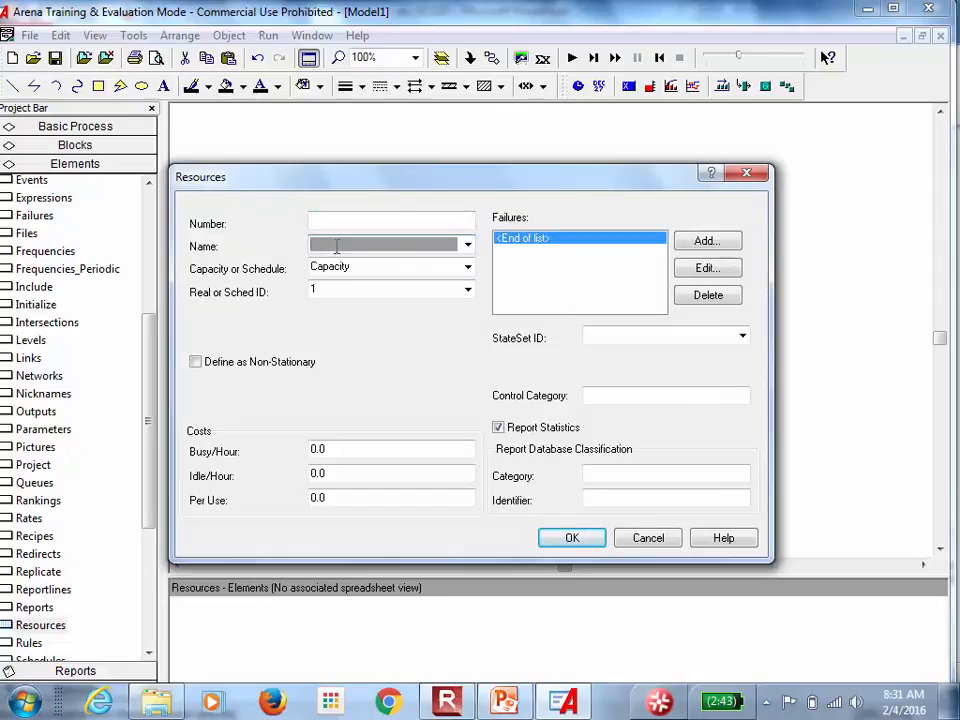
text(machine1)
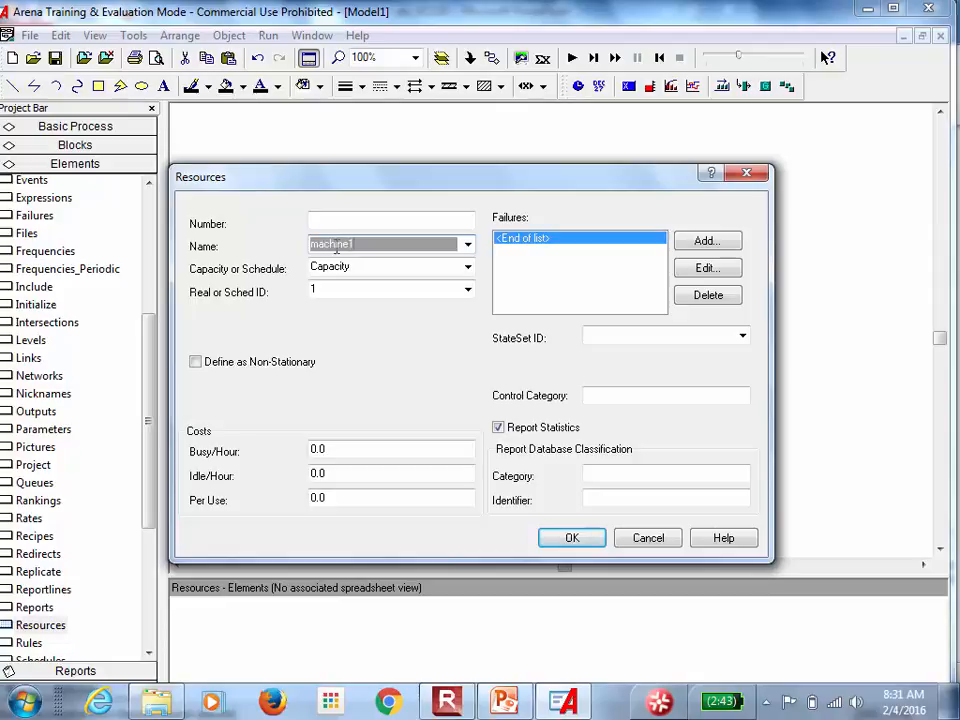
click(565, 538)
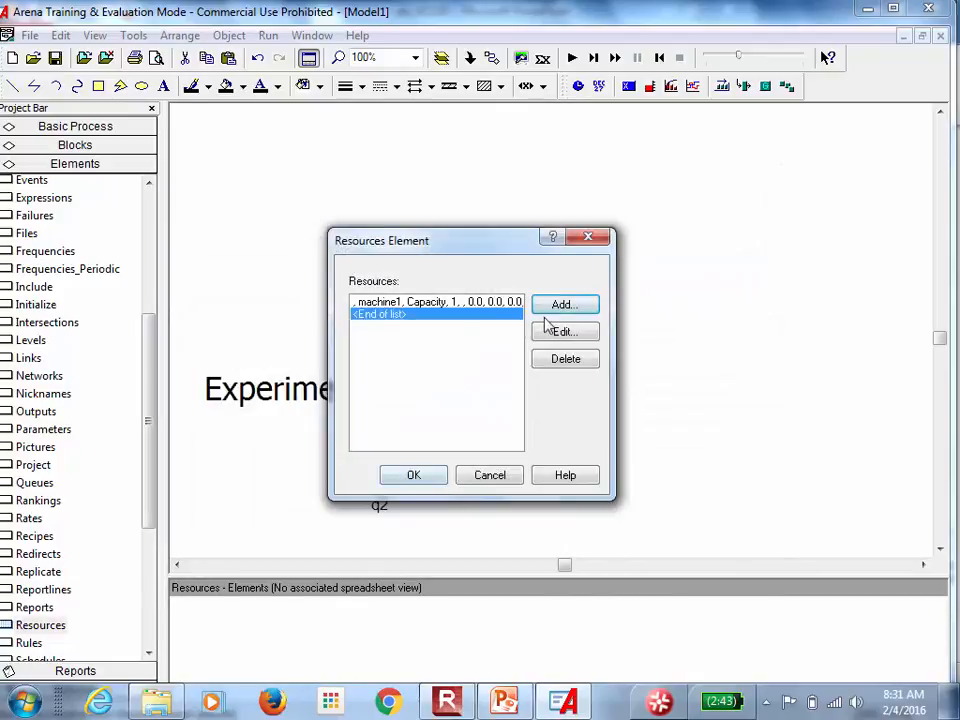
click(579, 305)
click(396, 244)
text(machine2)
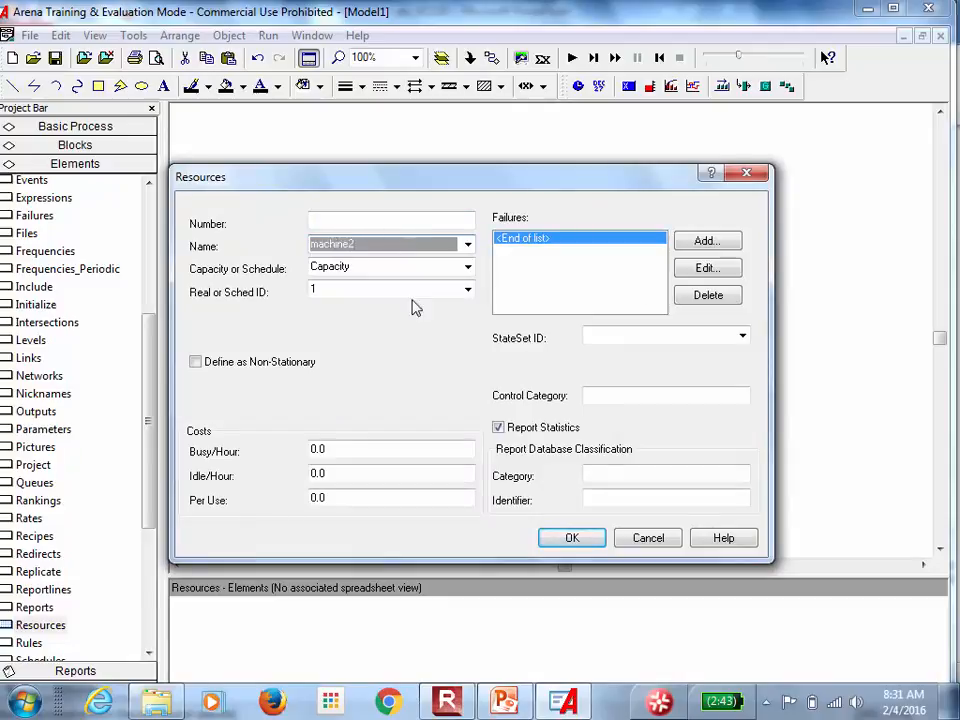
click(568, 540)
click(411, 473)
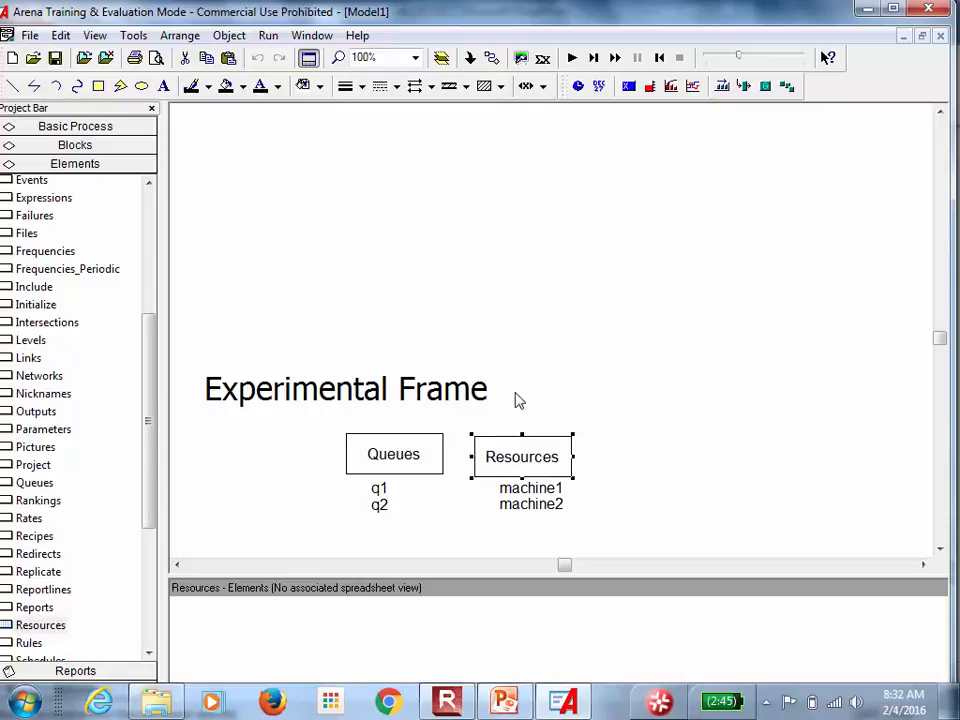
Place an Attributes element beside the Resources element and add an attribute named partType to it.
drag(143, 372, 141, 251)
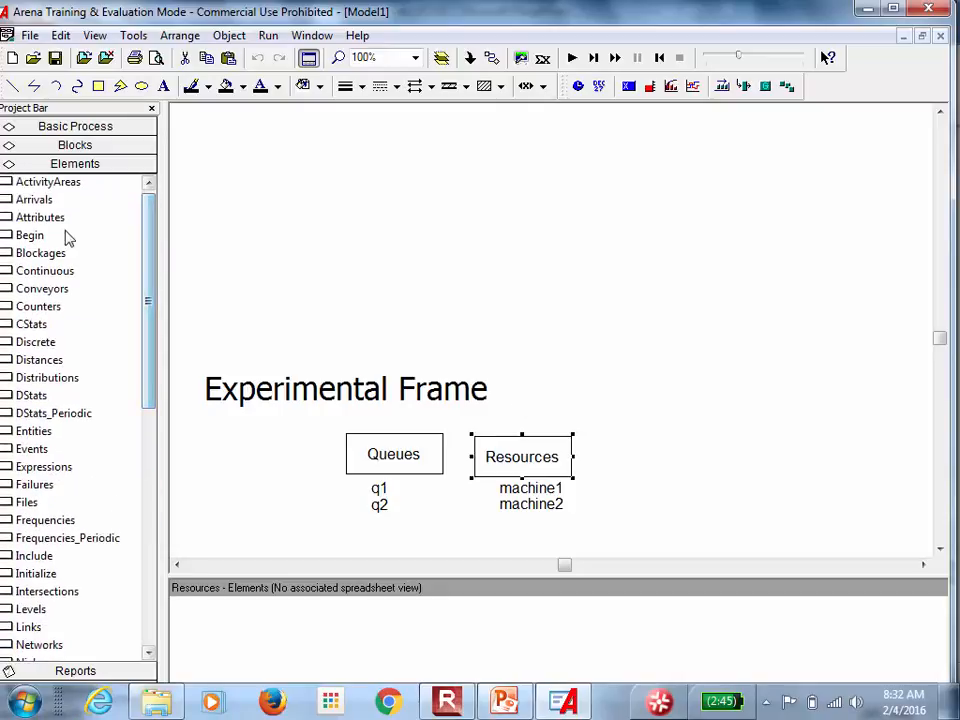
drag(75, 215, 624, 466)
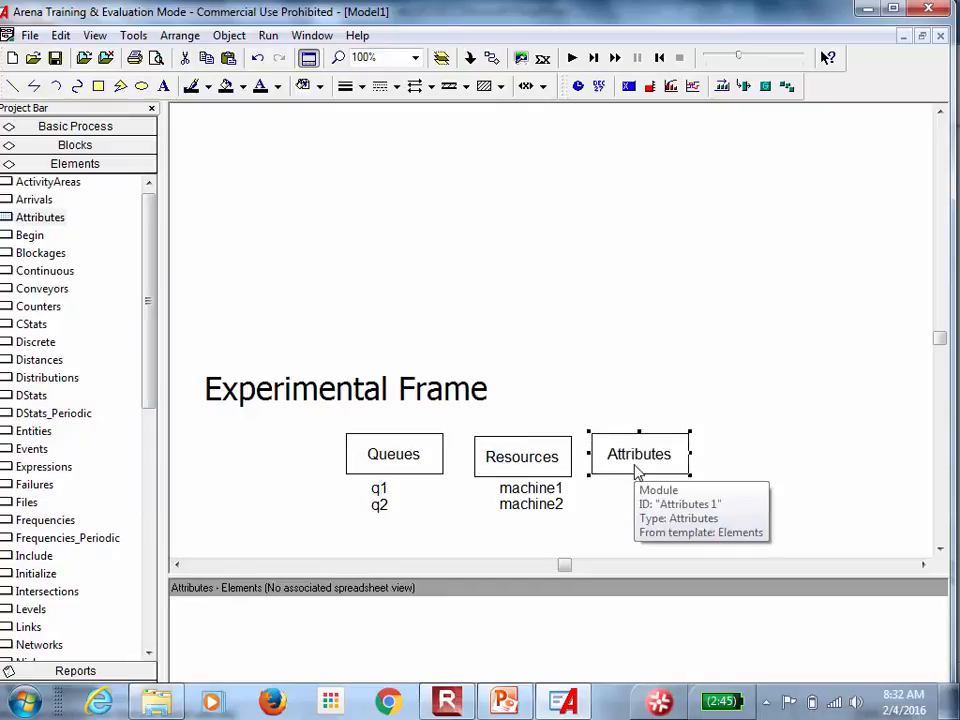
double_click(636, 468)
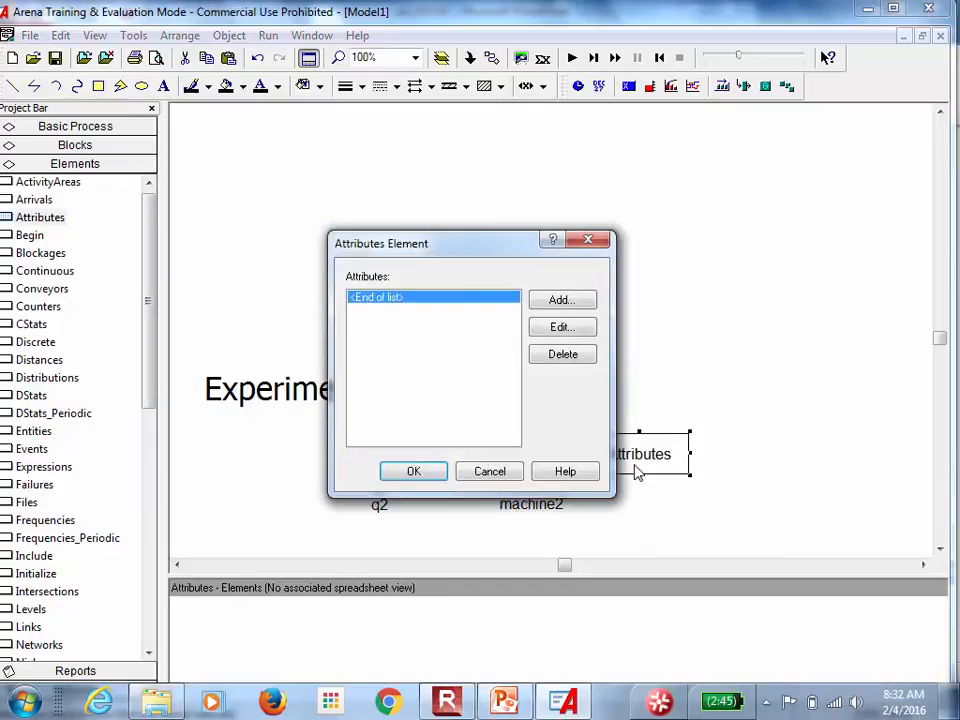
click(560, 302)
click(499, 288)
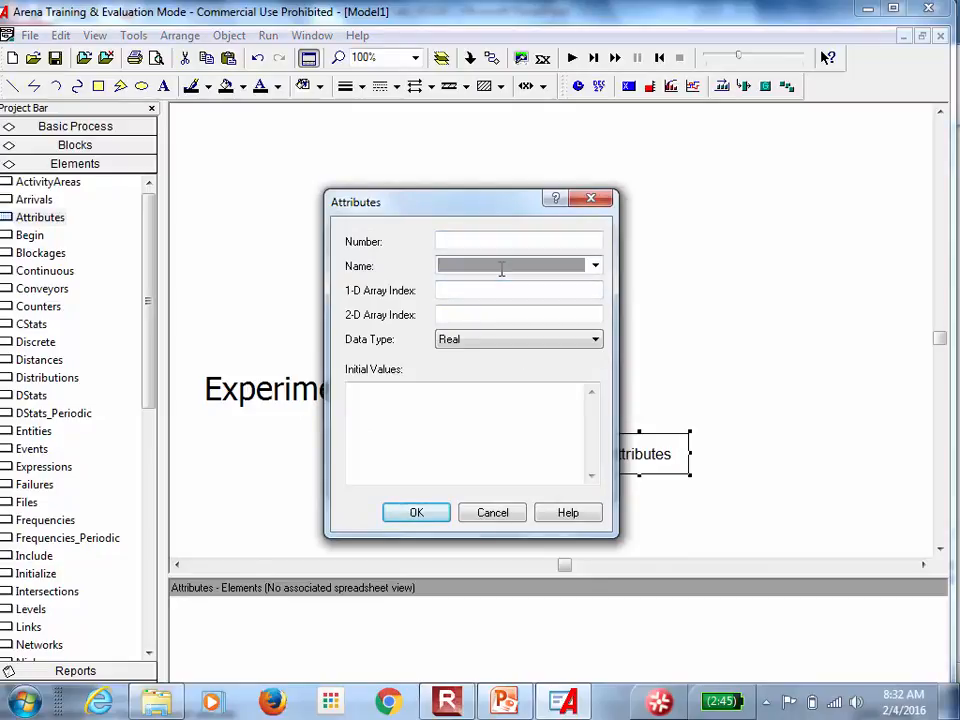
text(partType)
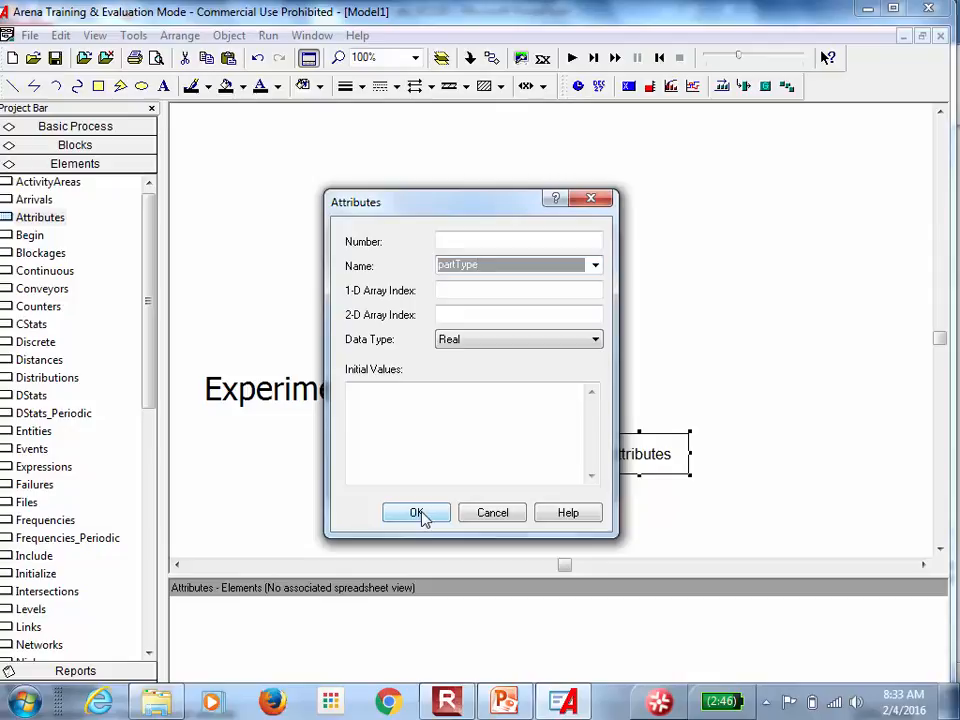
click(447, 701)
click(505, 256)
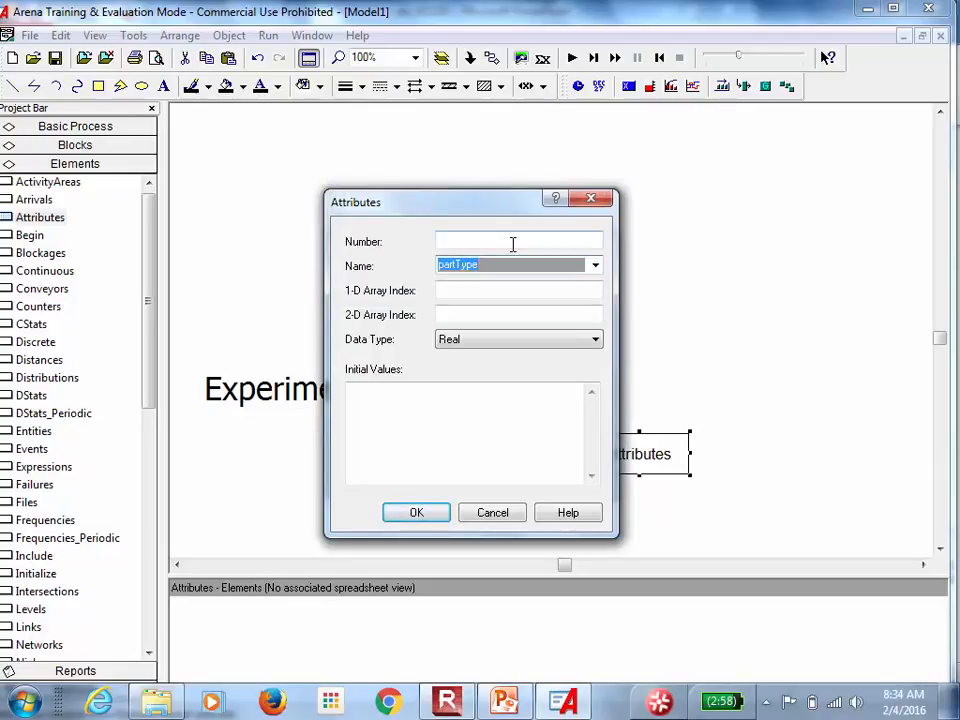
click(414, 508)
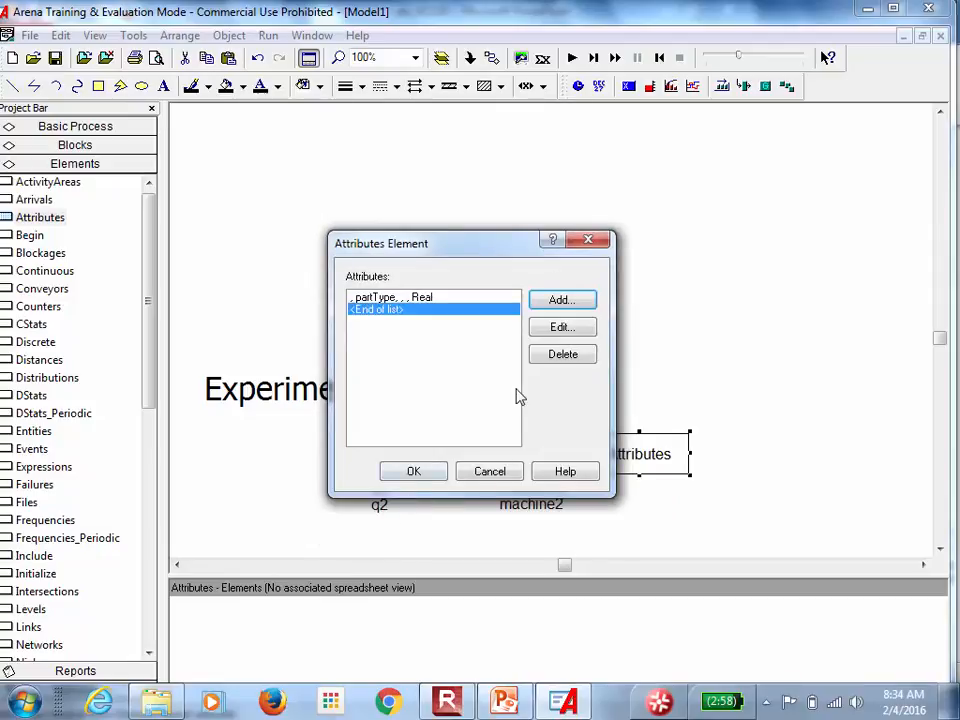
Add a second attribute named arrivalTime to the Attributes element and accept the attribute list.
click(587, 305)
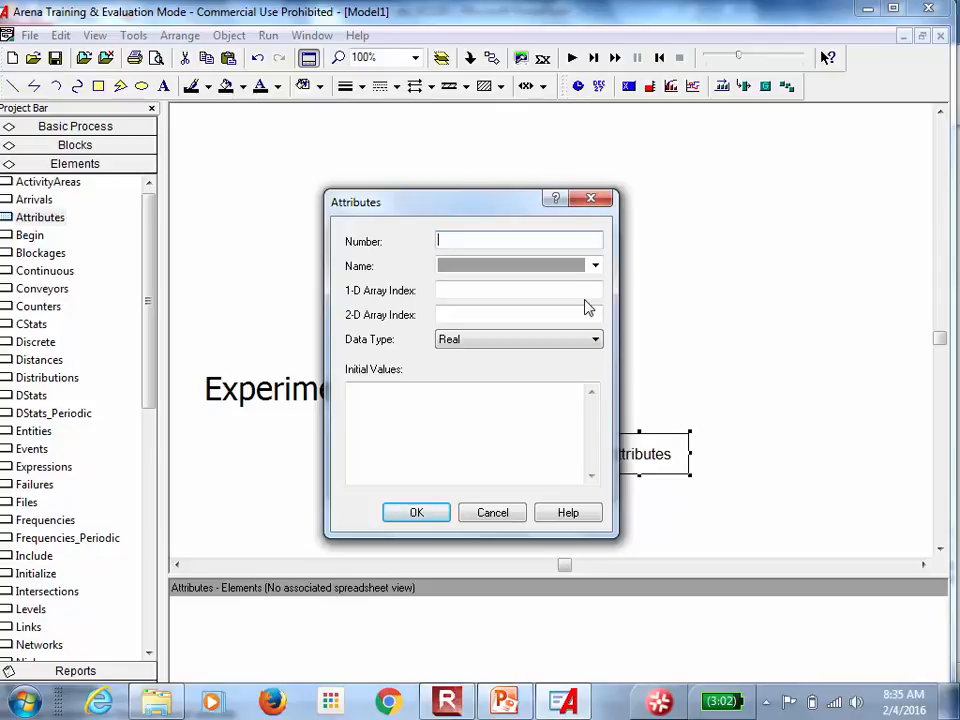
click(506, 270)
text(arrivalT)
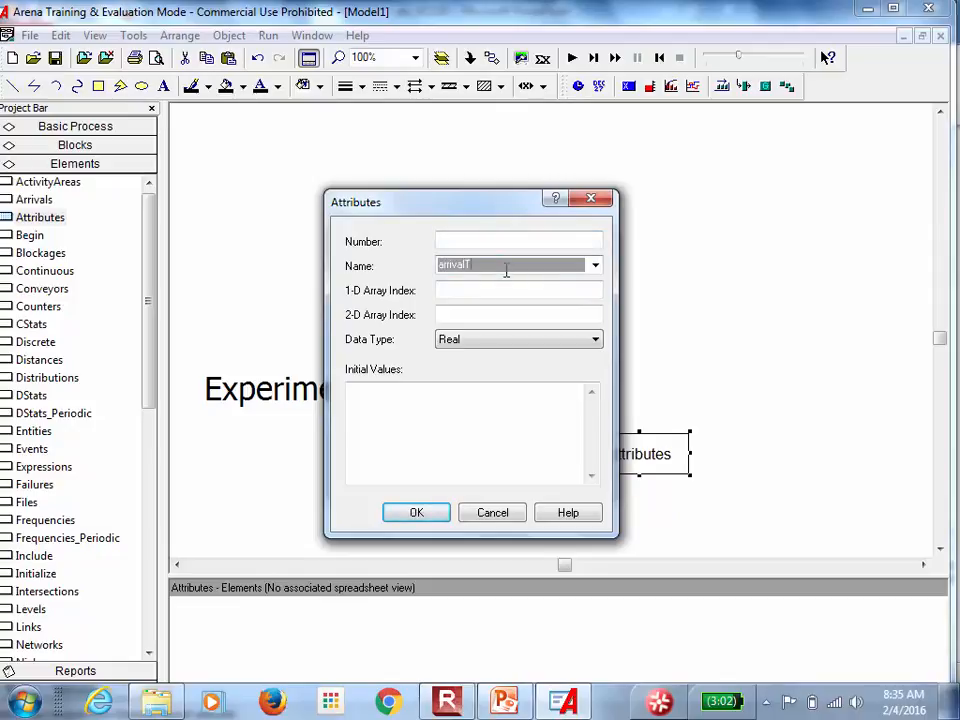
text(ime)
click(414, 513)
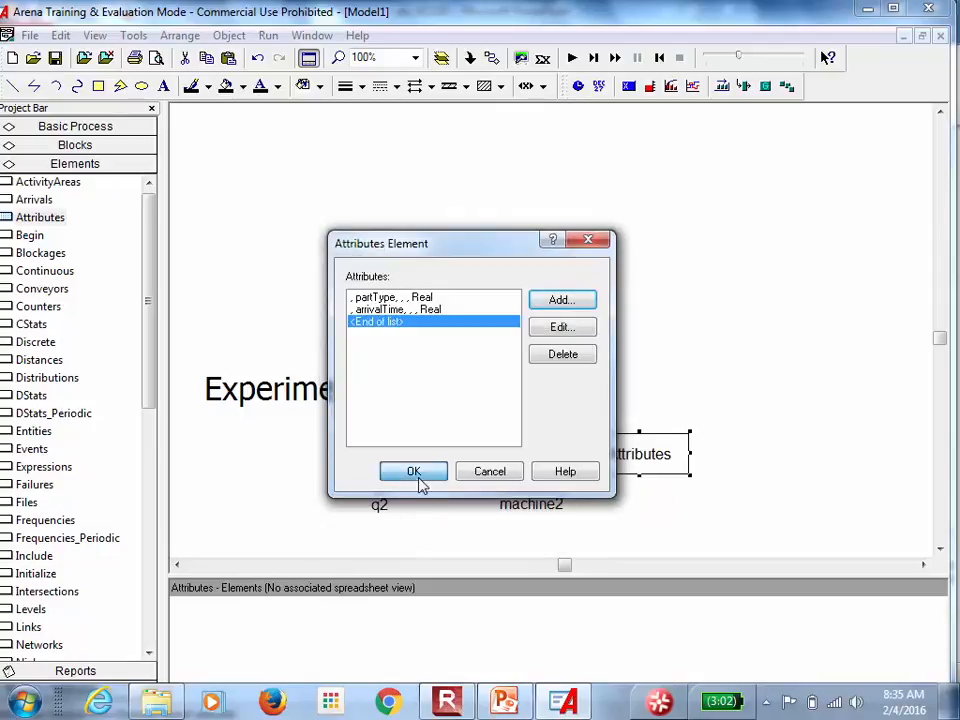
click(414, 473)
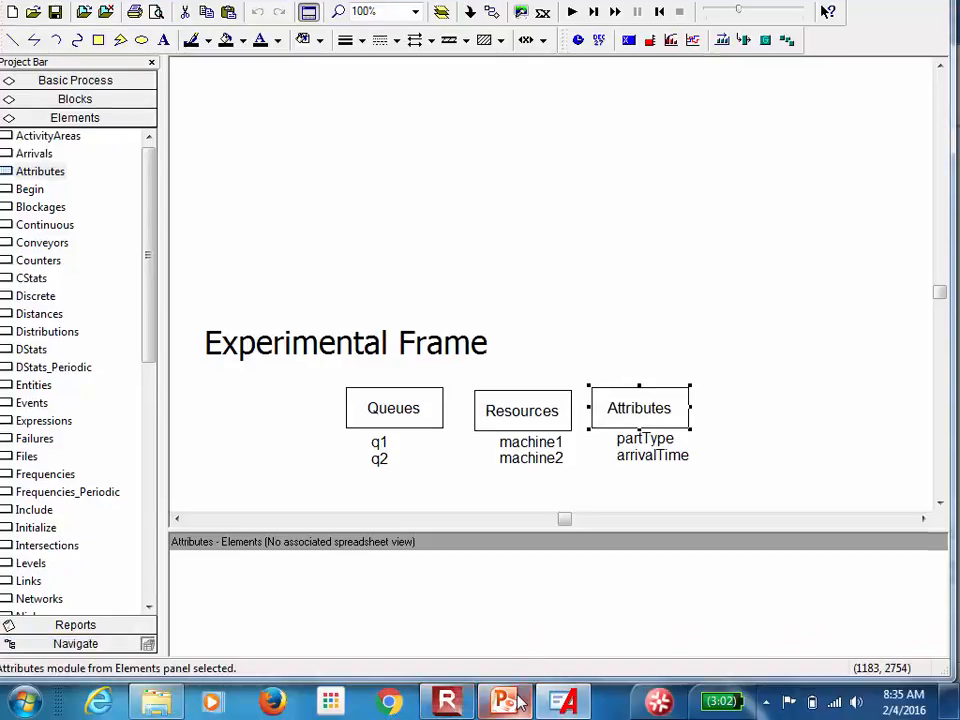
Consult the drill example slide in PowerPoint, return to Arena and place a Counters element beside the Attributes element.
click(517, 703)
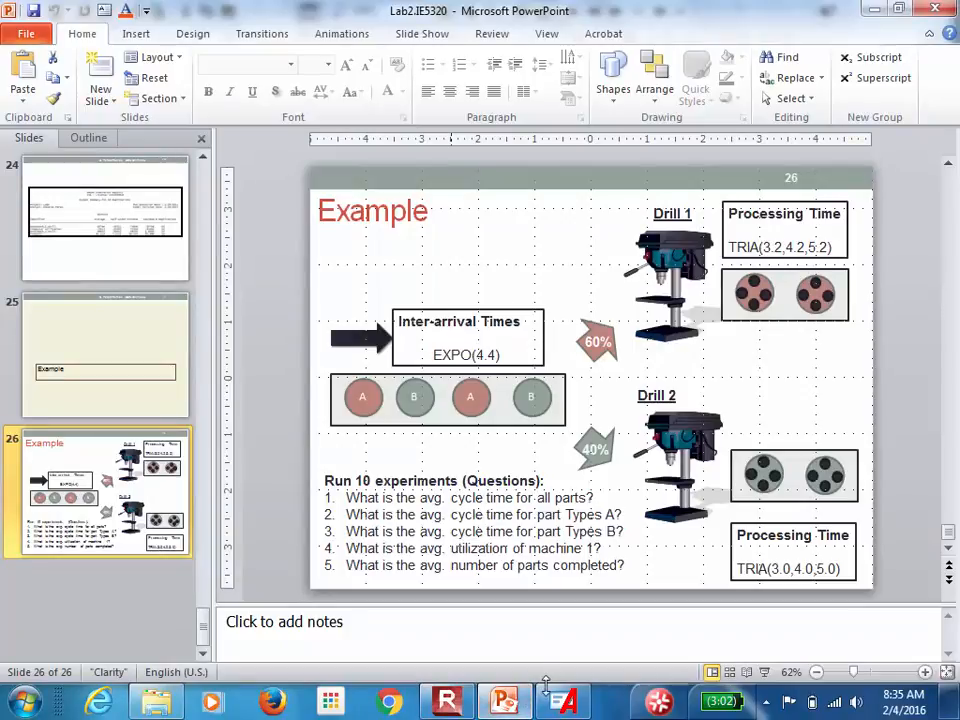
click(560, 702)
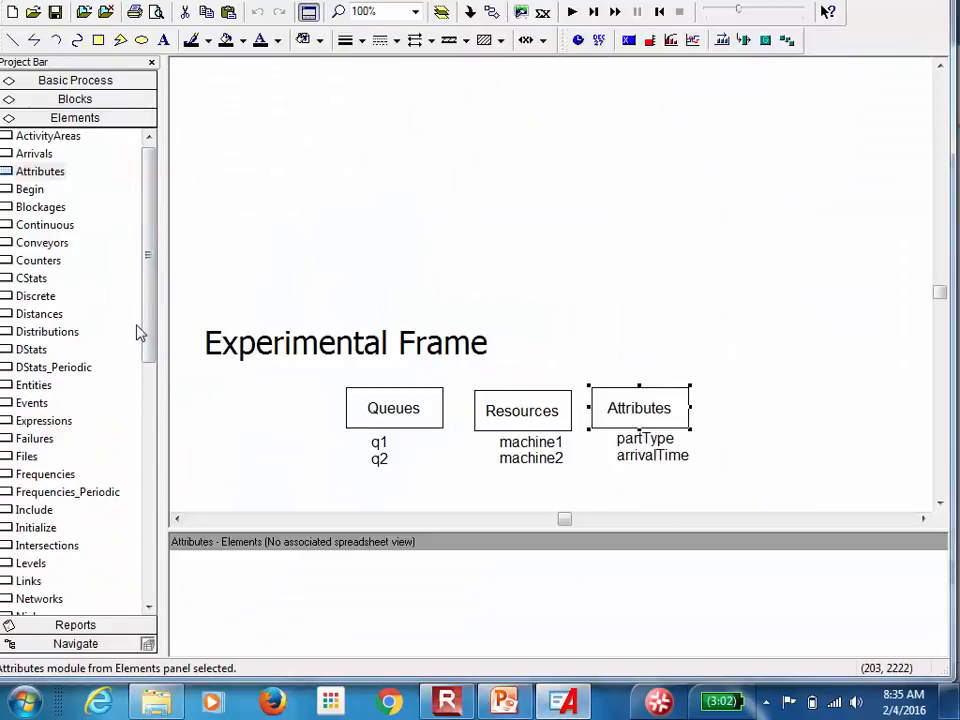
drag(33, 262, 686, 424)
Define a counter named numberOfParts in the Counters element.
click(778, 428)
double_click(778, 428)
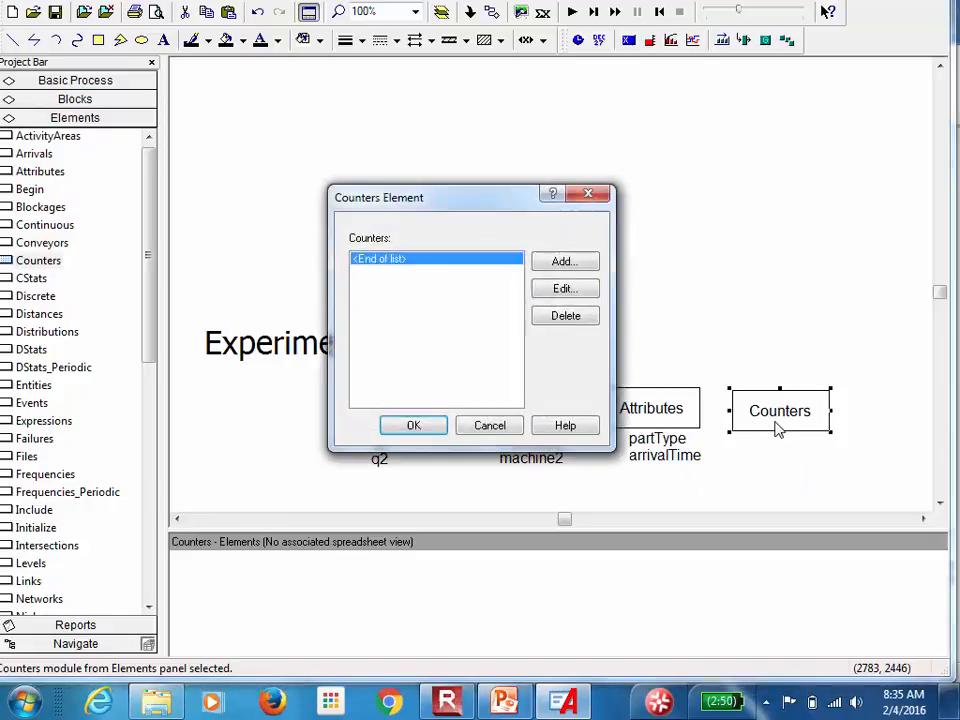
click(564, 262)
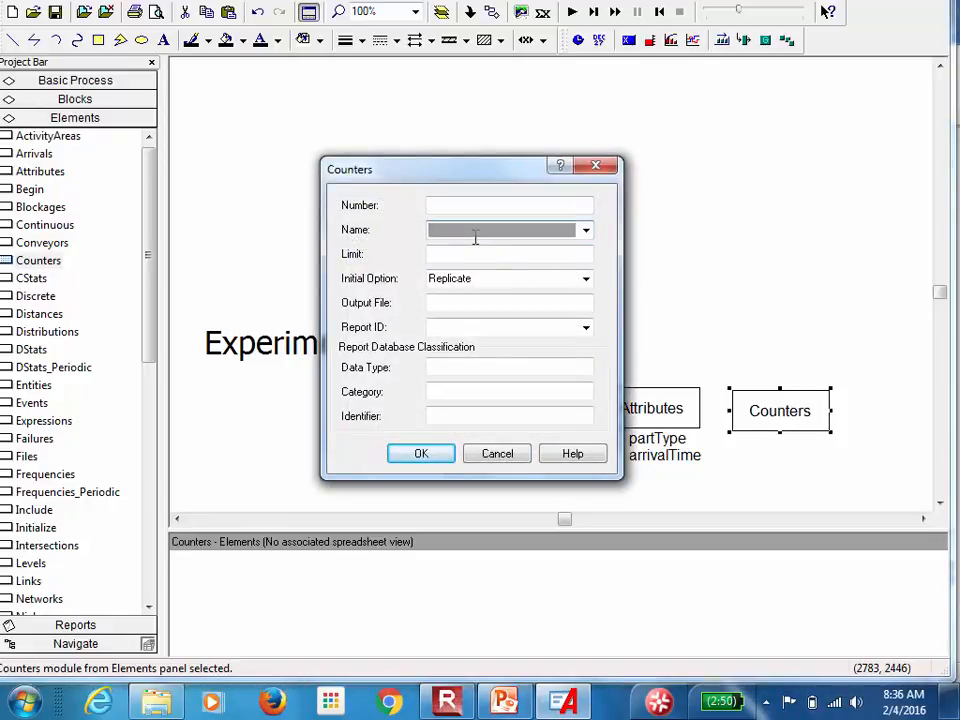
text(number)
text(Parts)
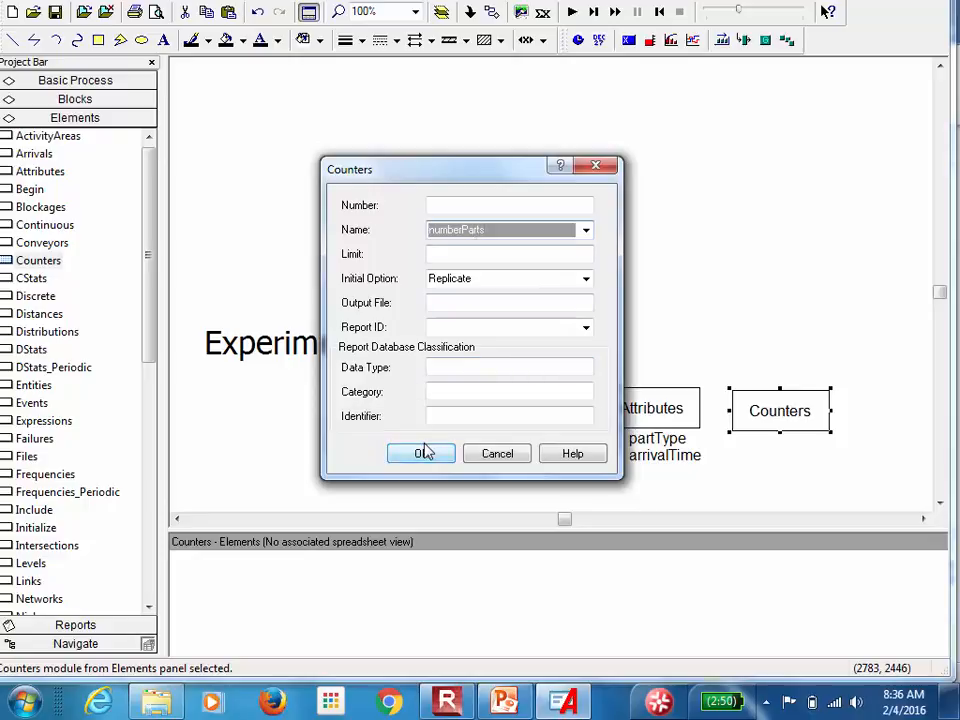
click(461, 236)
text(Of)
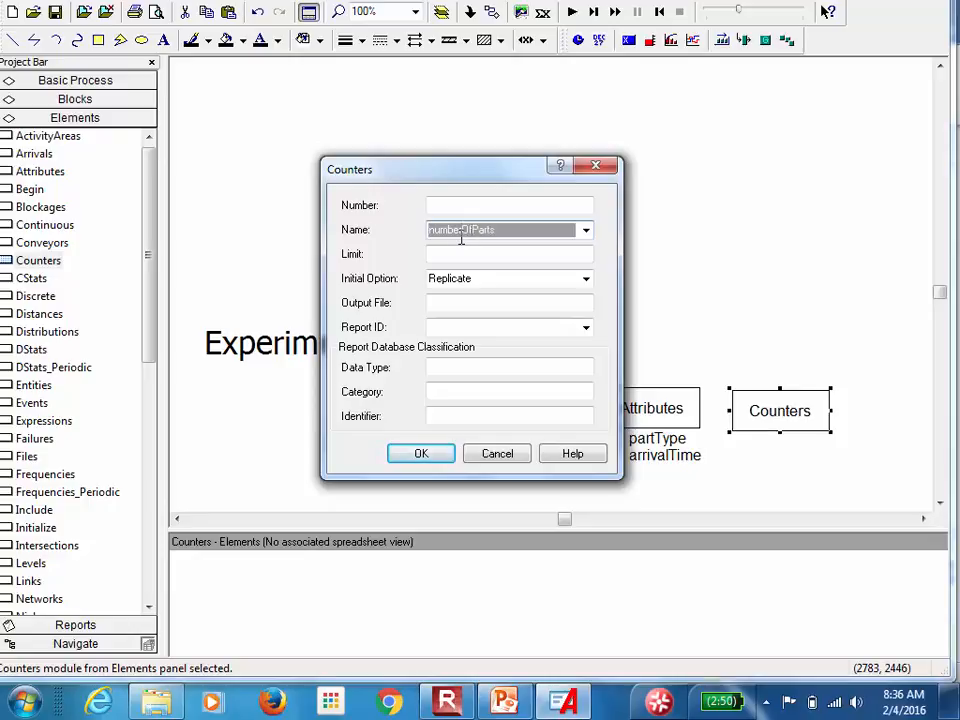
click(413, 455)
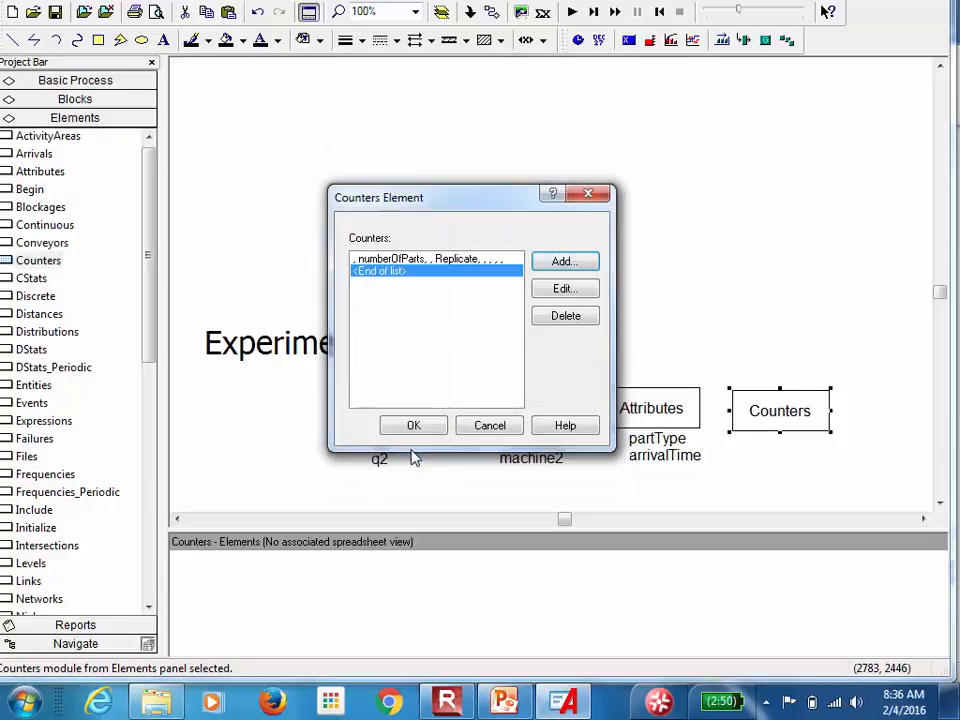
click(424, 432)
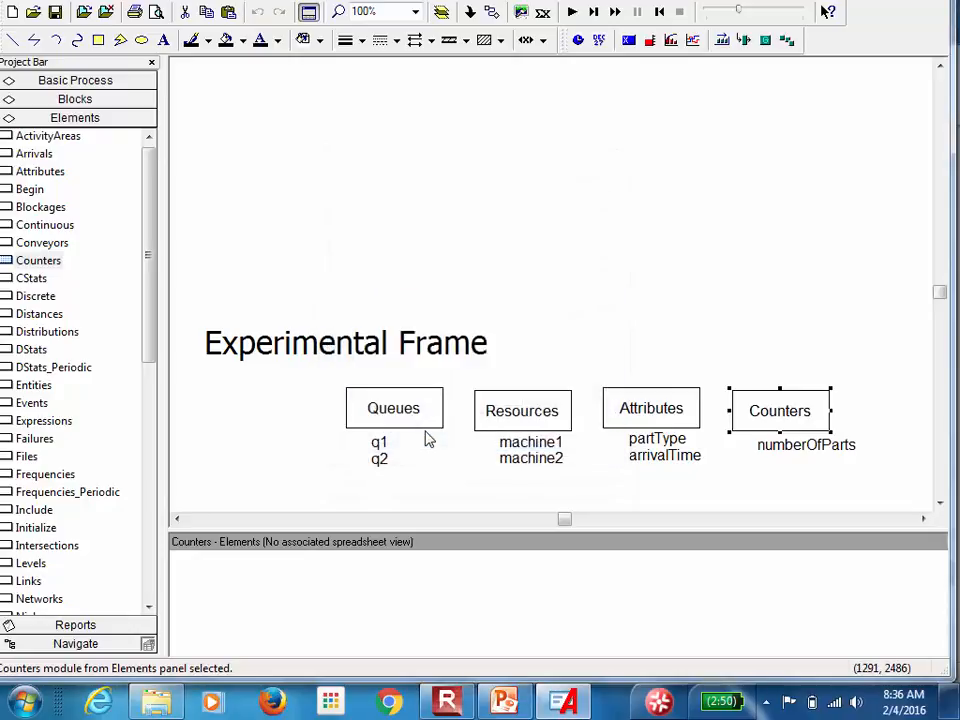
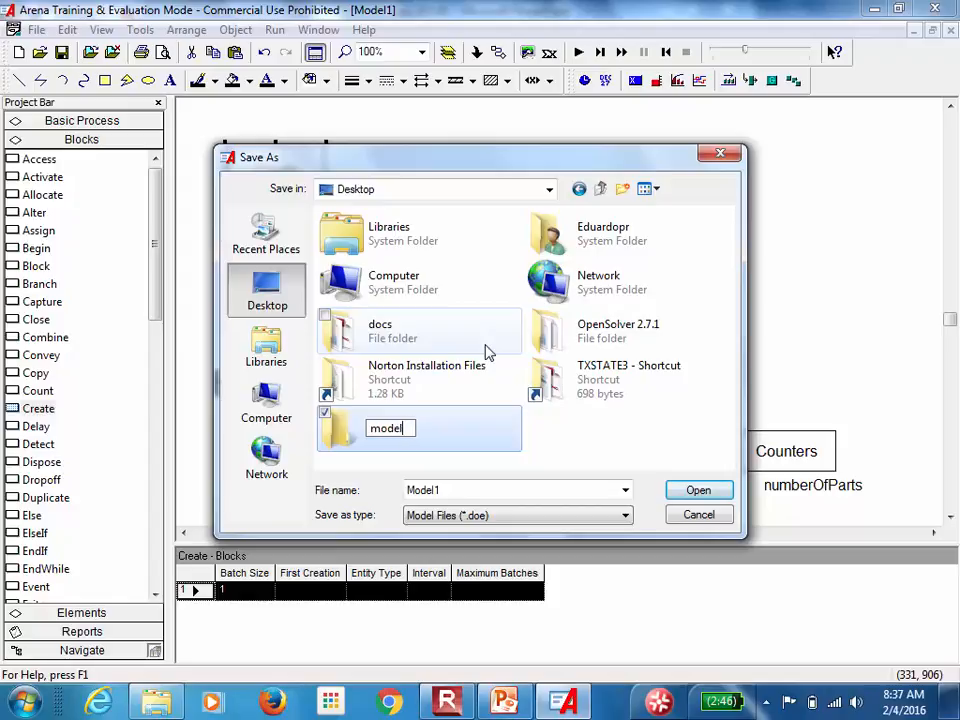
Save the model as ex2 in the model2 folder on the desktop.
double_click(456, 425)
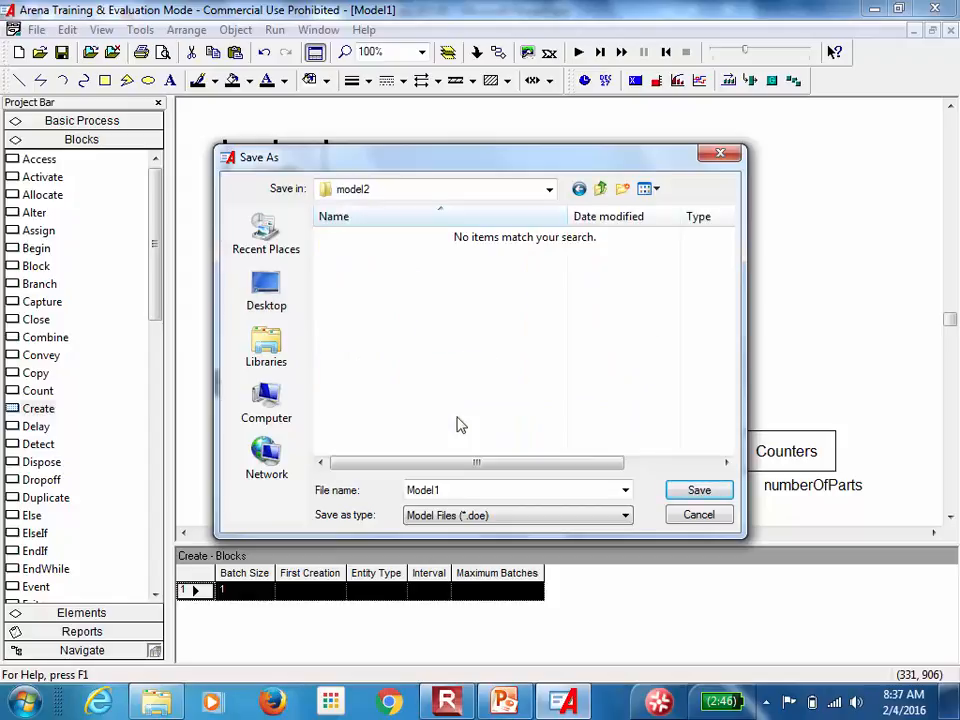
double_click(493, 490)
text(ex2)
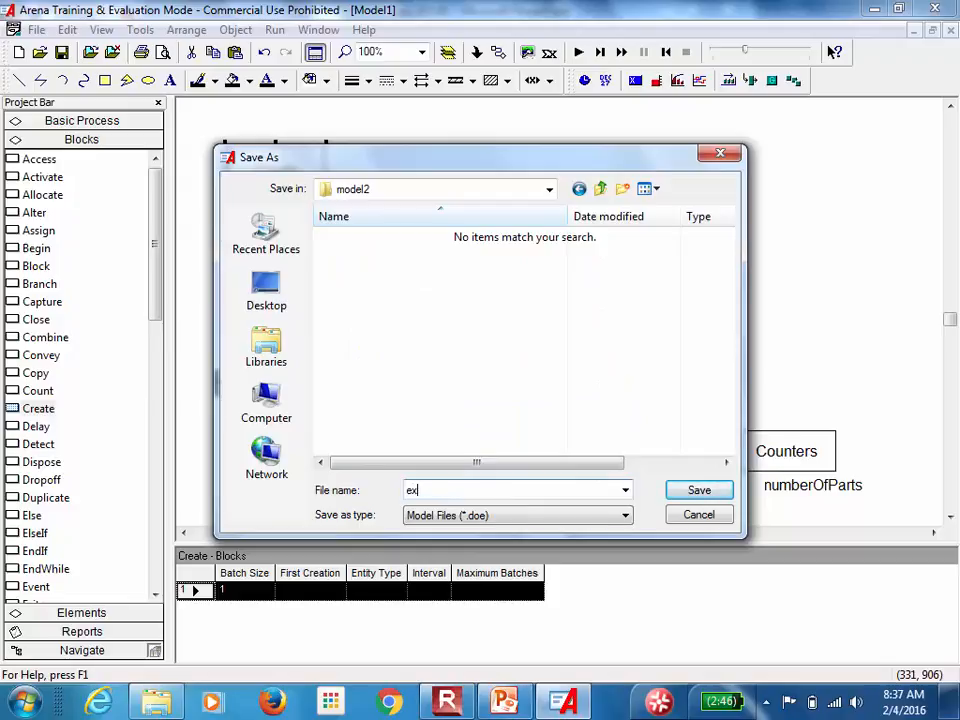
click(699, 489)
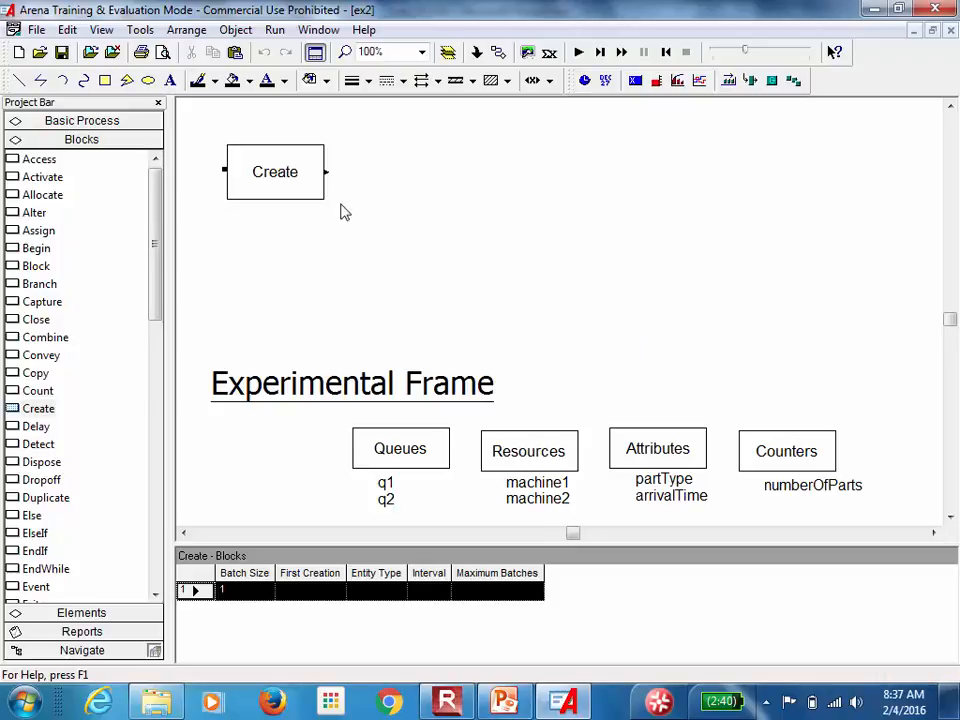
Set the Create block's interval to an exponential distribution with mean 4.4, using the Expression Builder.
click(301, 185)
double_click(301, 185)
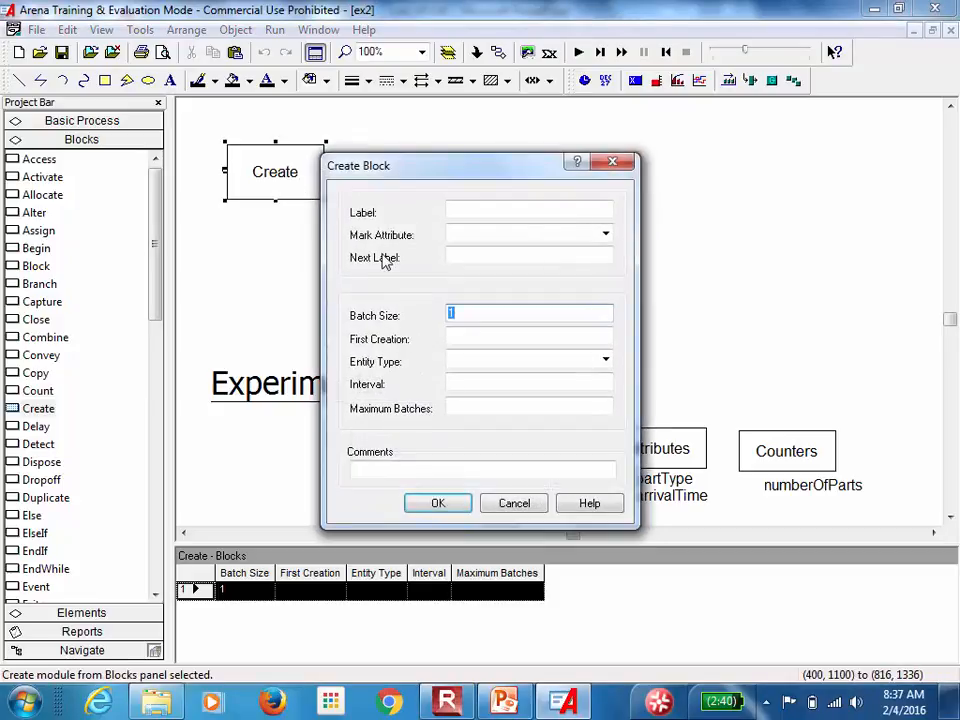
click(457, 382)
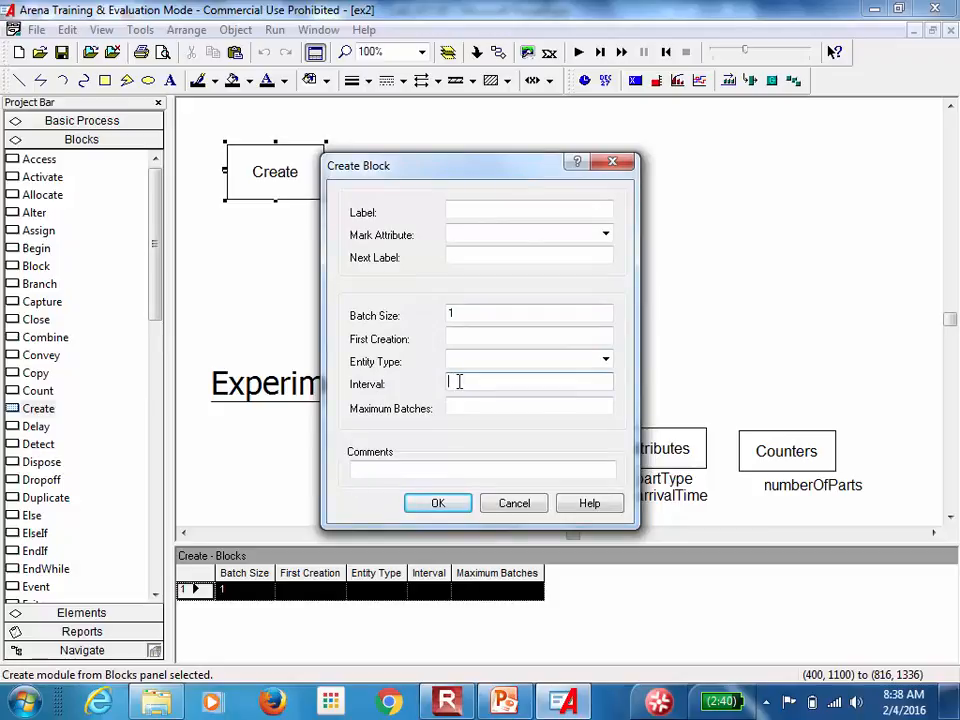
right_click(459, 382)
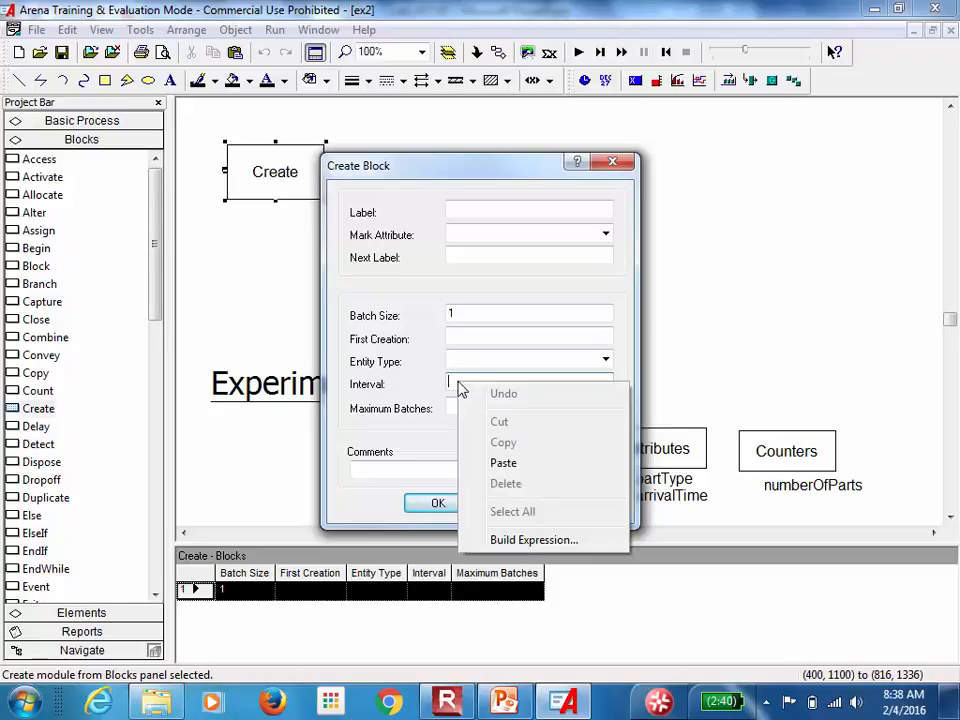
click(531, 540)
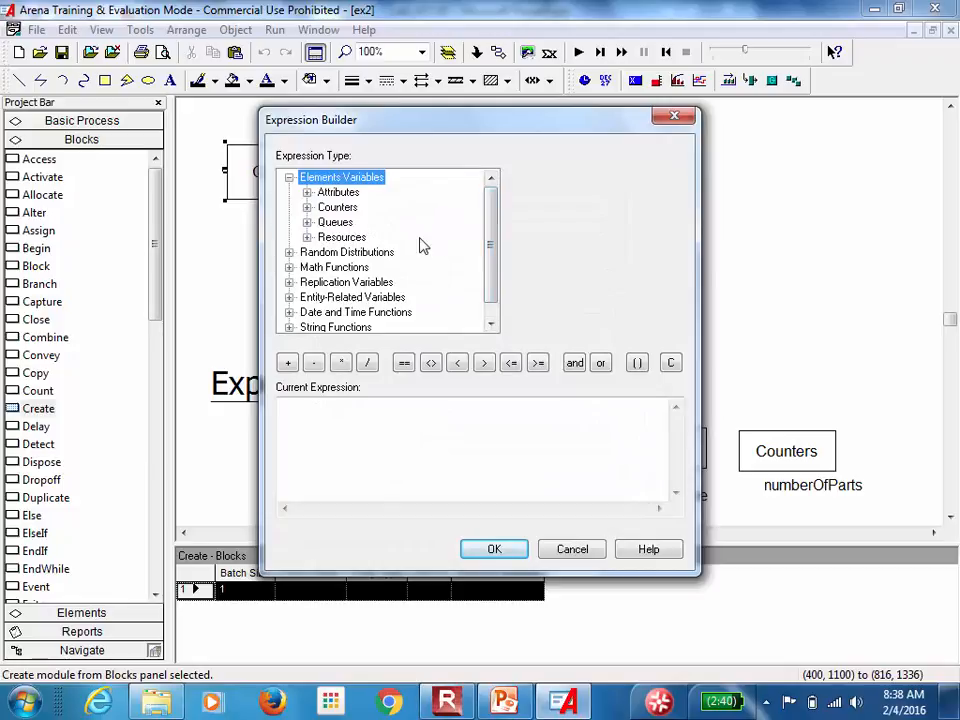
click(289, 253)
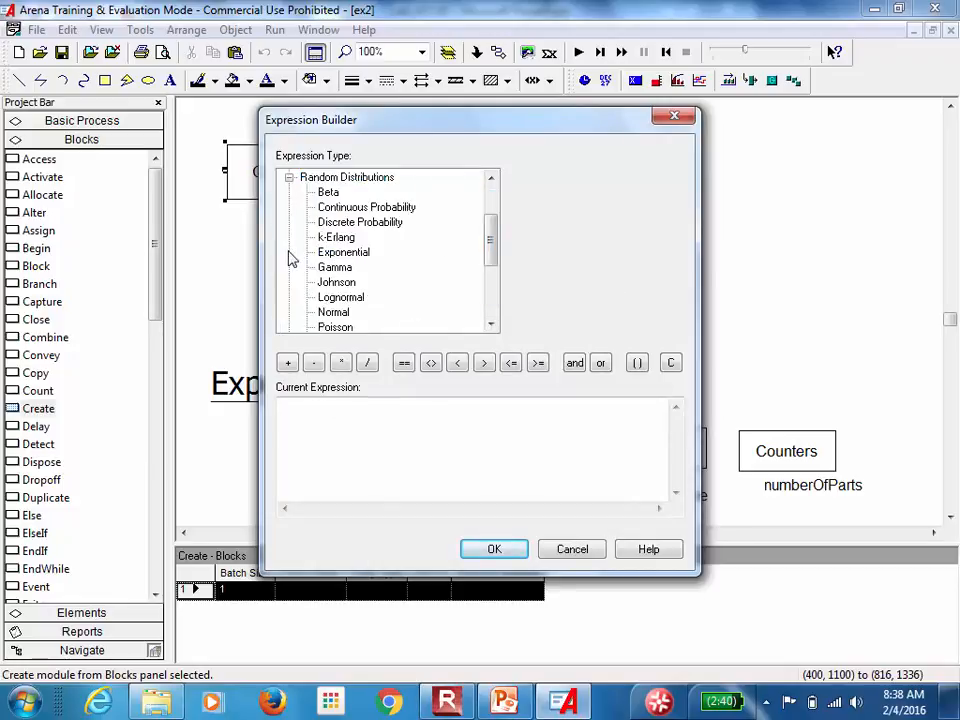
click(360, 260)
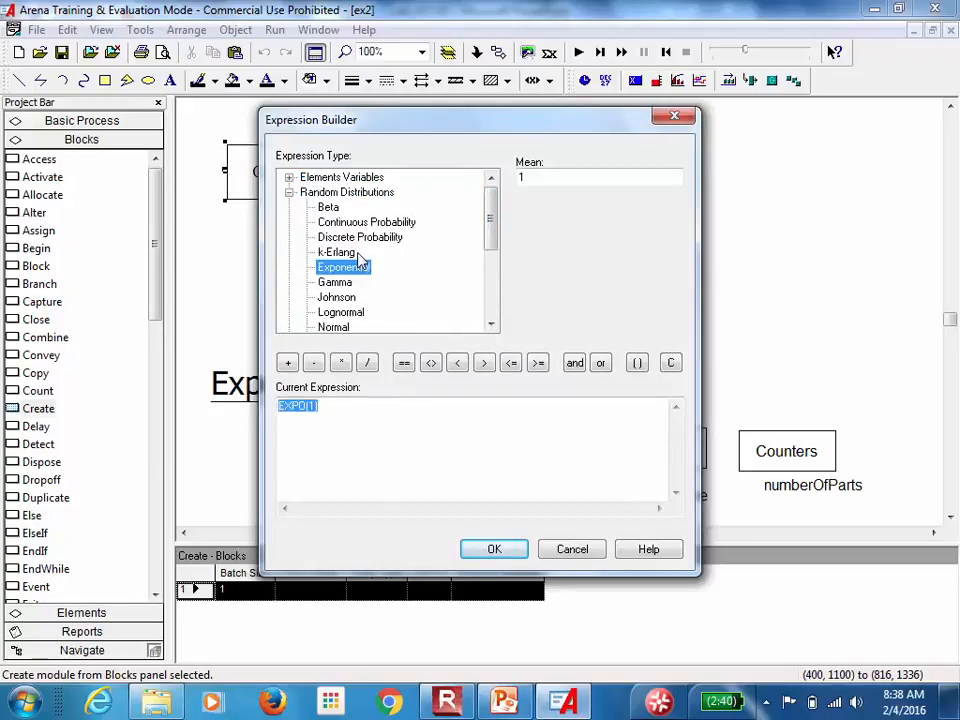
drag(549, 176, 519, 182)
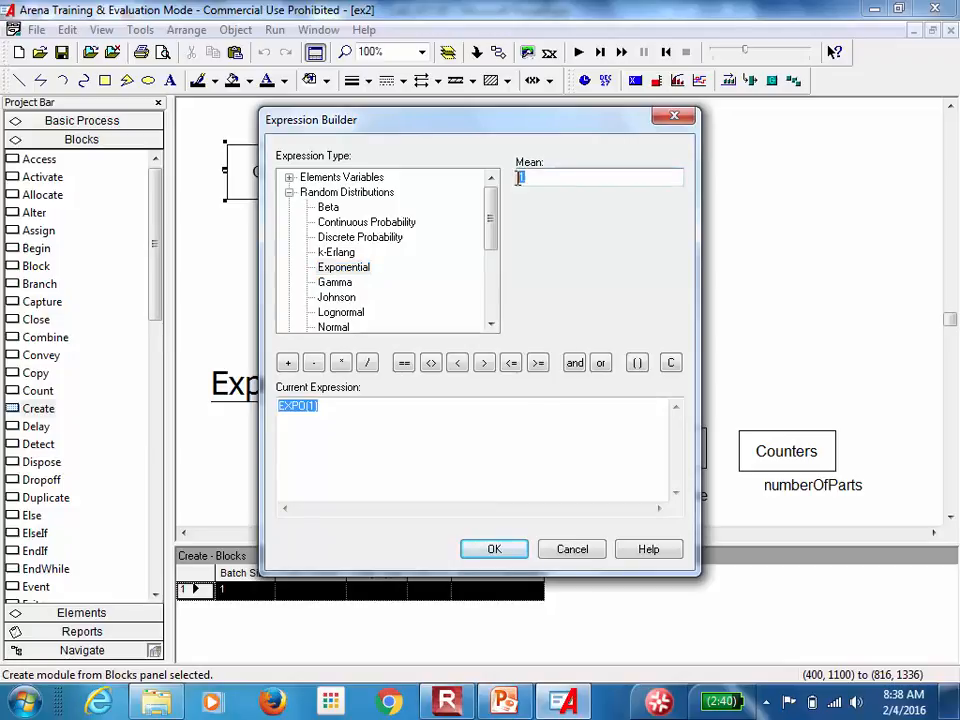
text(4.4)
click(493, 550)
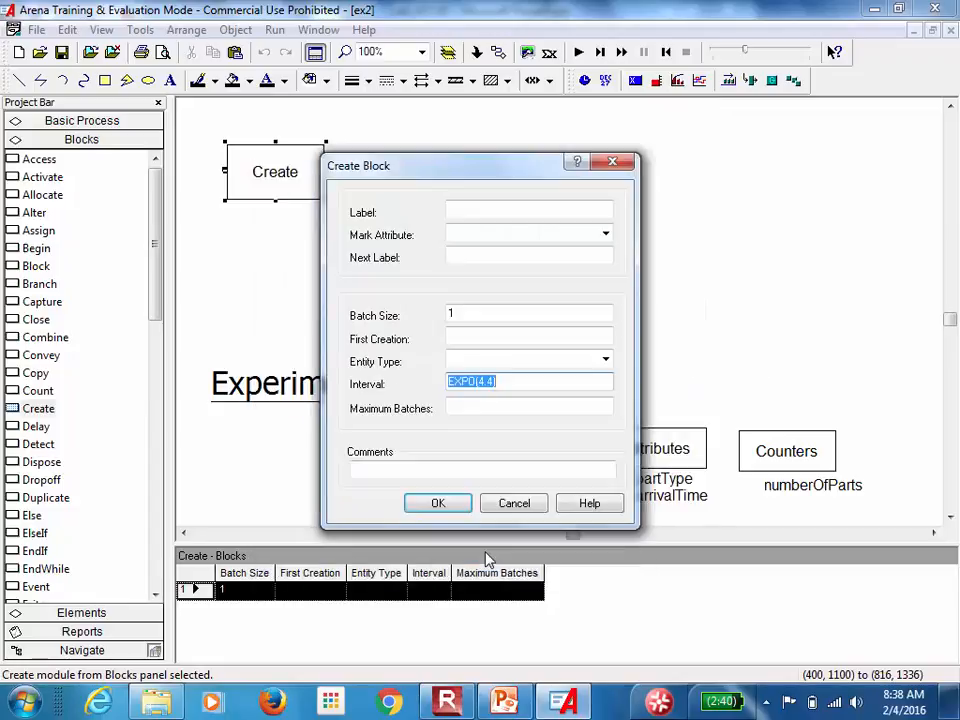
click(424, 504)
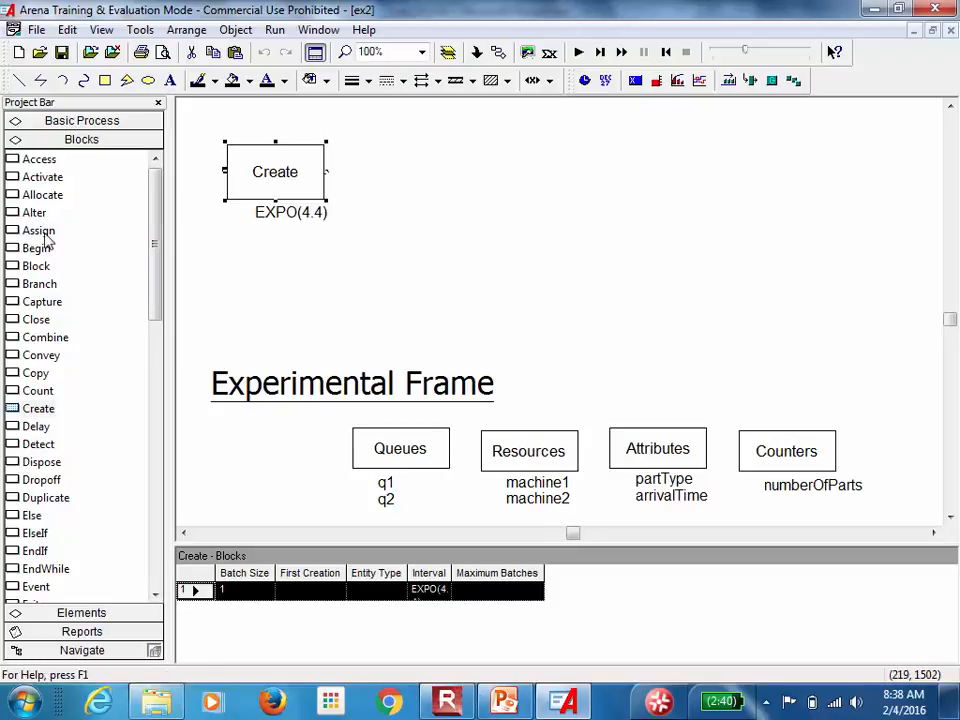
Place an Assign block connected after Create and assign TNOW to the arrivalTime attribute in it.
drag(44, 232, 369, 181)
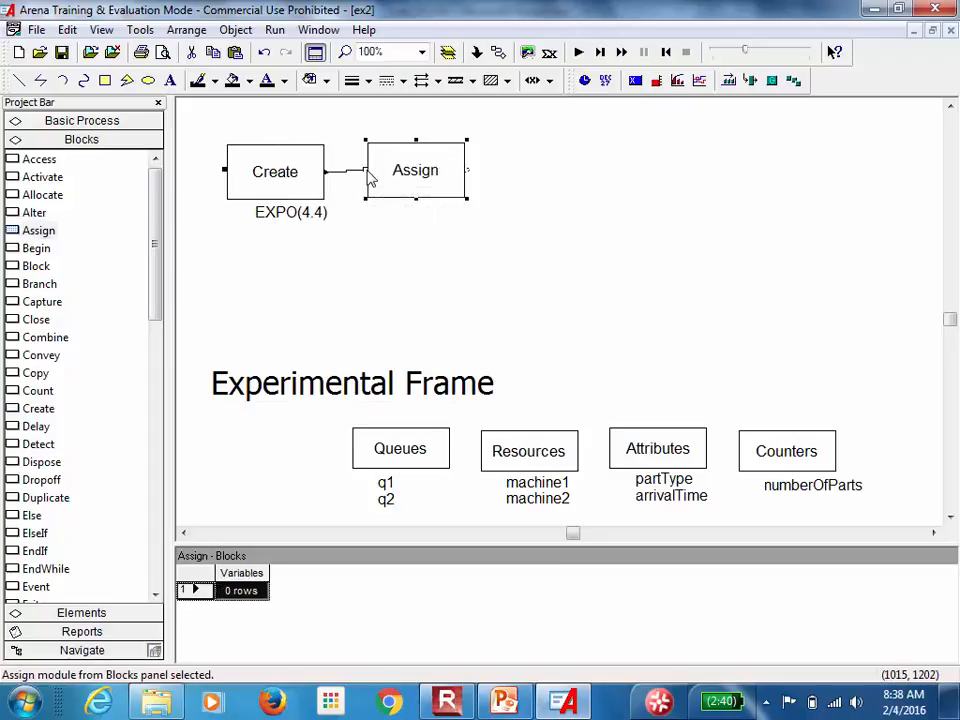
double_click(418, 188)
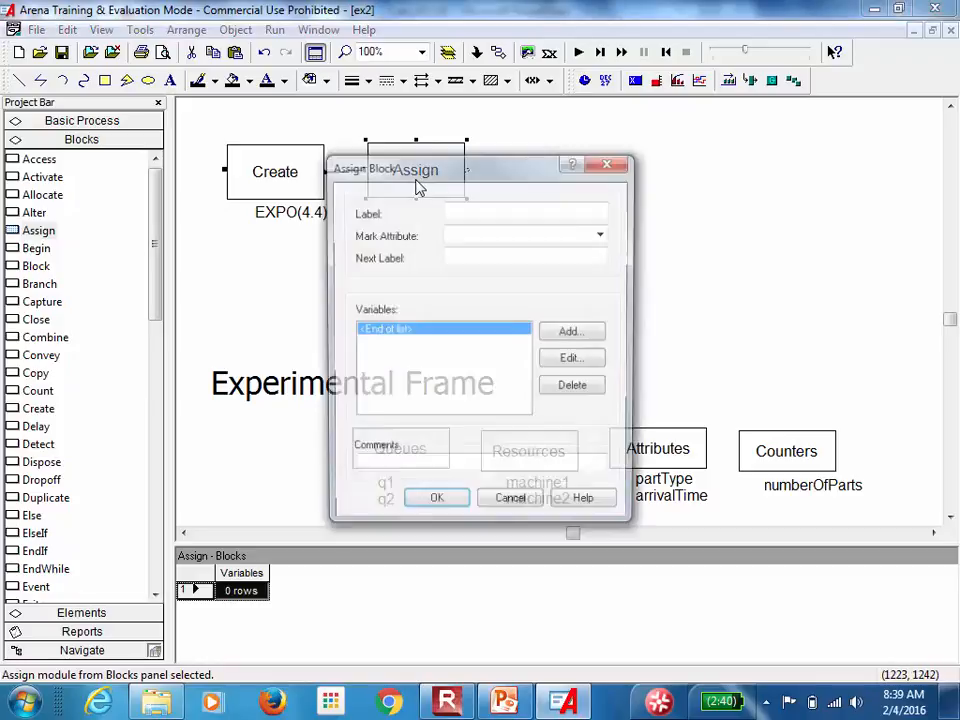
click(572, 337)
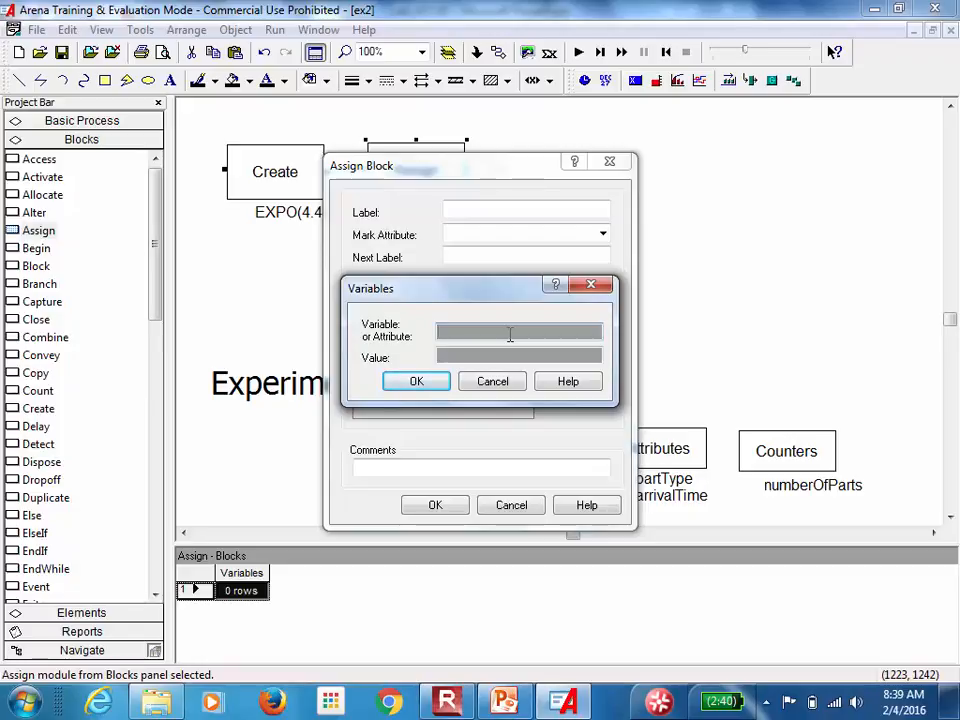
text(arrivalTime)
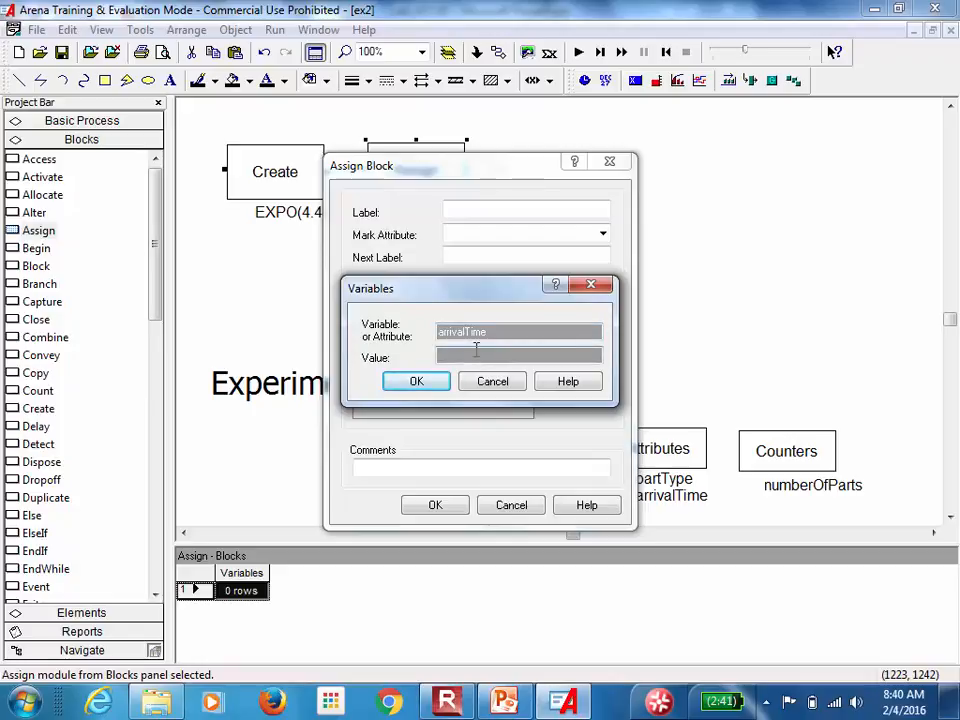
text(TNOW)
click(416, 383)
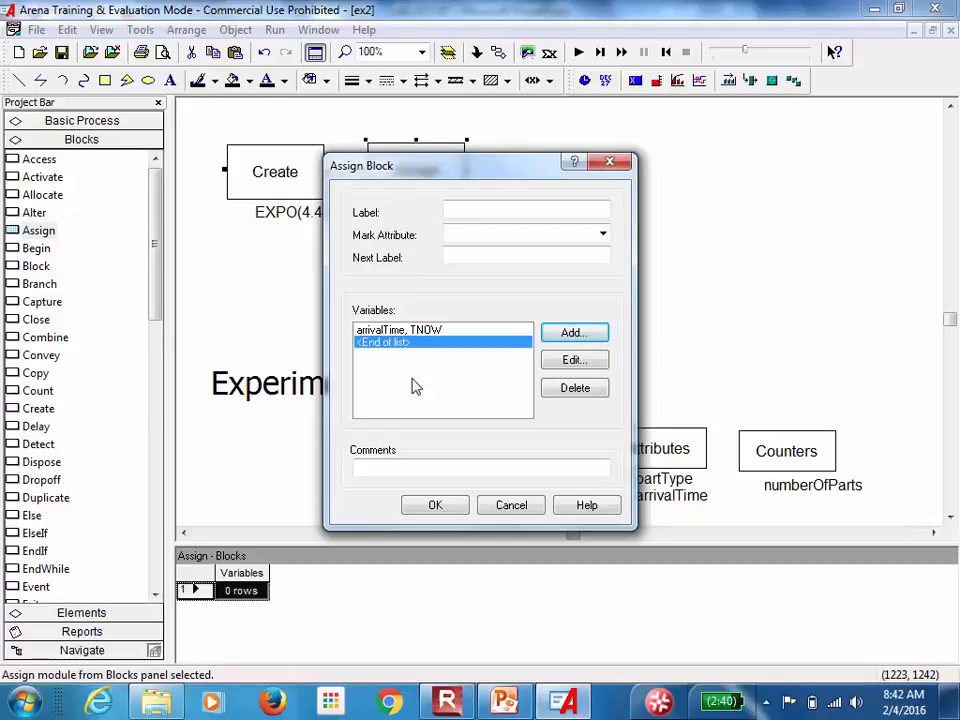
Add a partType assignment with the value DISC(.6,1,1,2) to the Assign block and accept the block's settings.
click(582, 336)
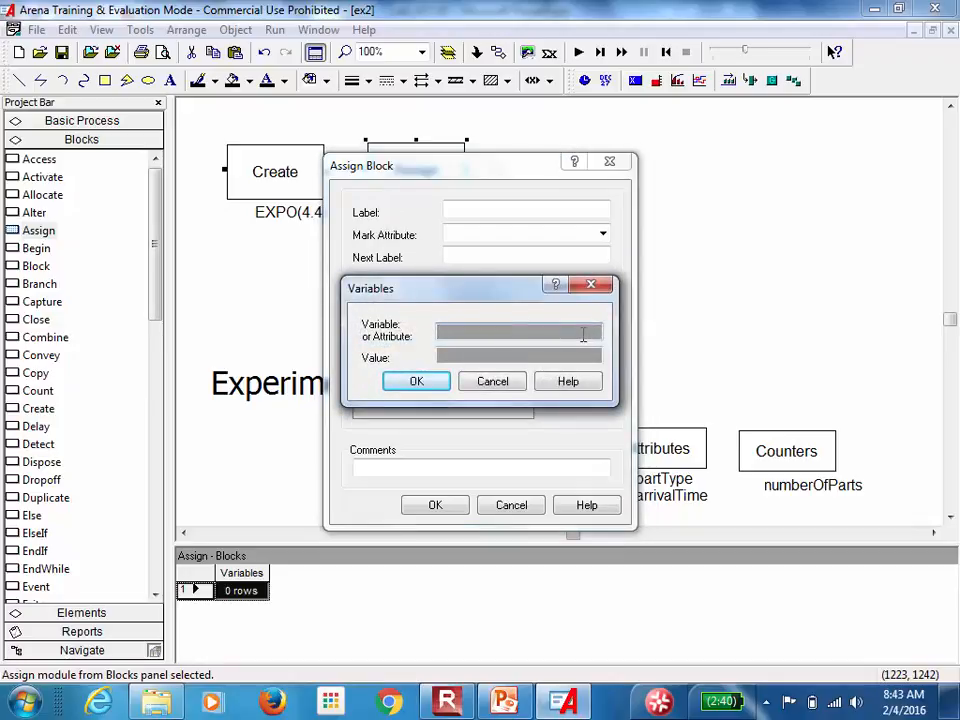
text(partType)
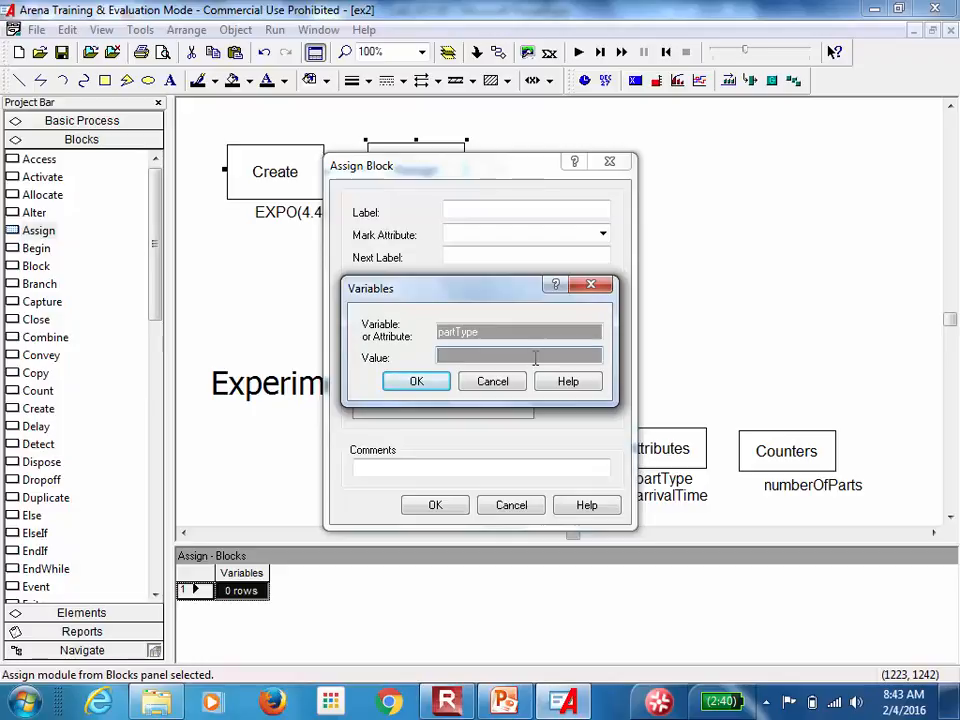
text(DISC(.6,1,1,2))
click(416, 388)
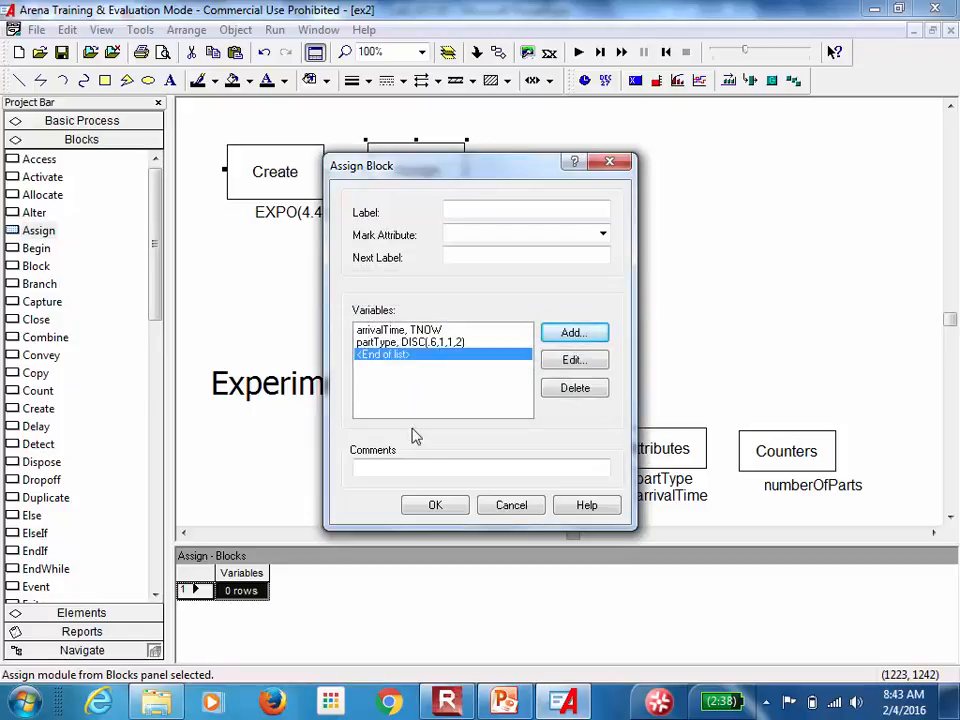
click(432, 506)
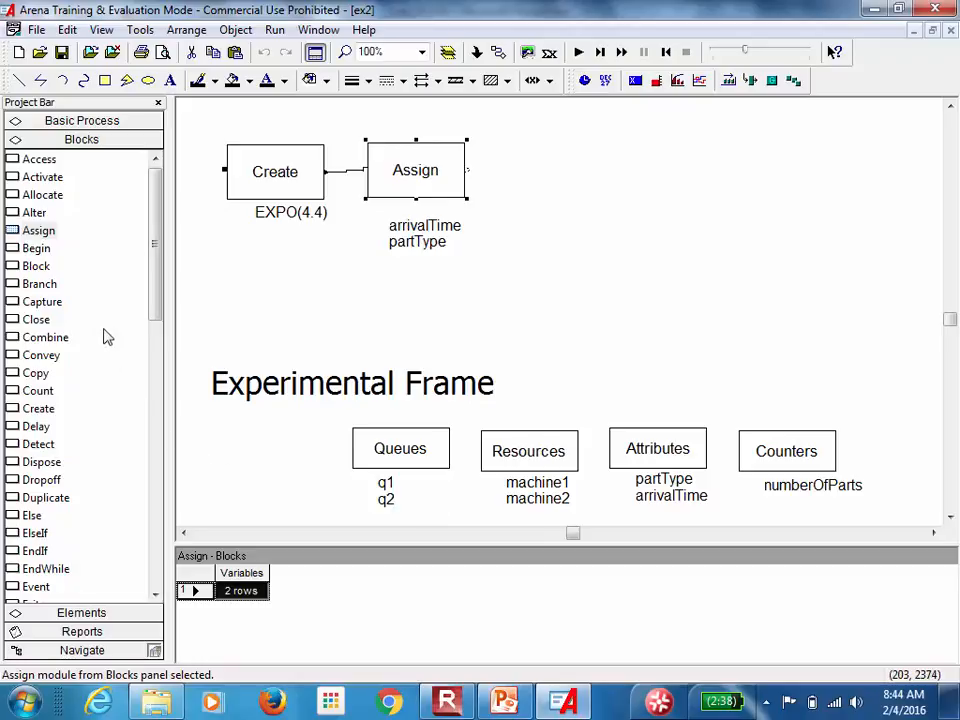
Place a Branch block connected after Assign and add an If branch with condition partType==1 and the primary entity indicator off.
click(32, 288)
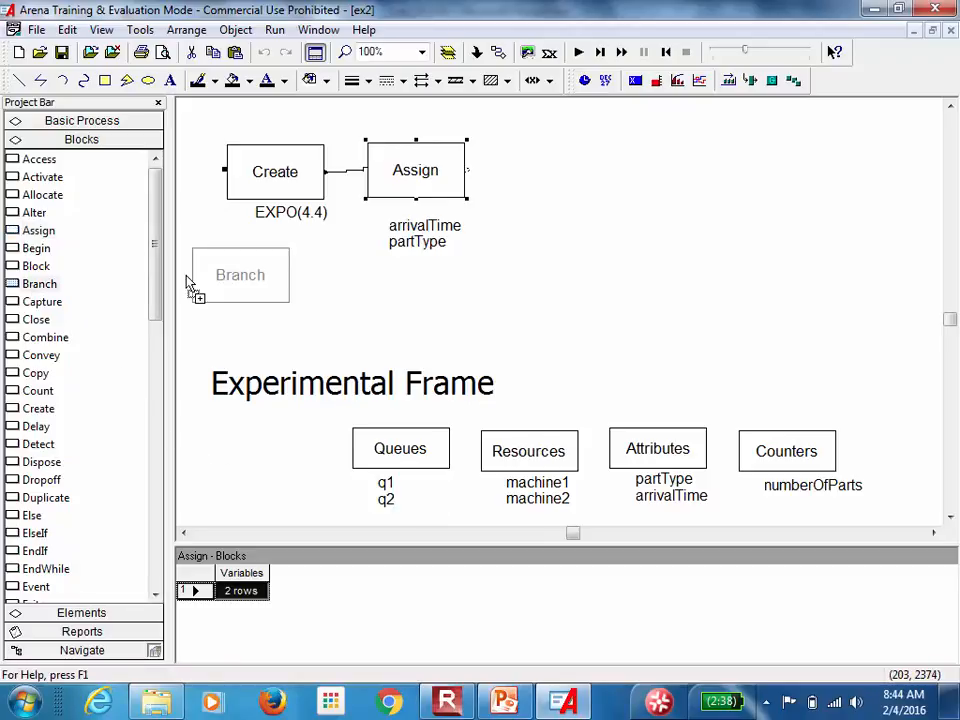
click(506, 180)
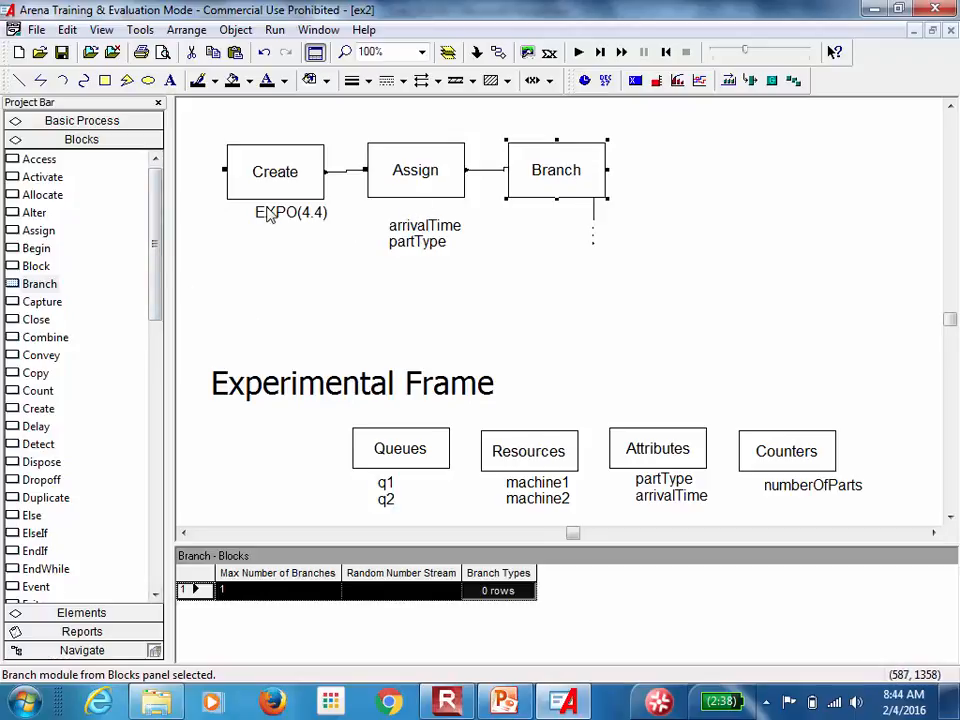
drag(550, 195, 545, 192)
double_click(545, 192)
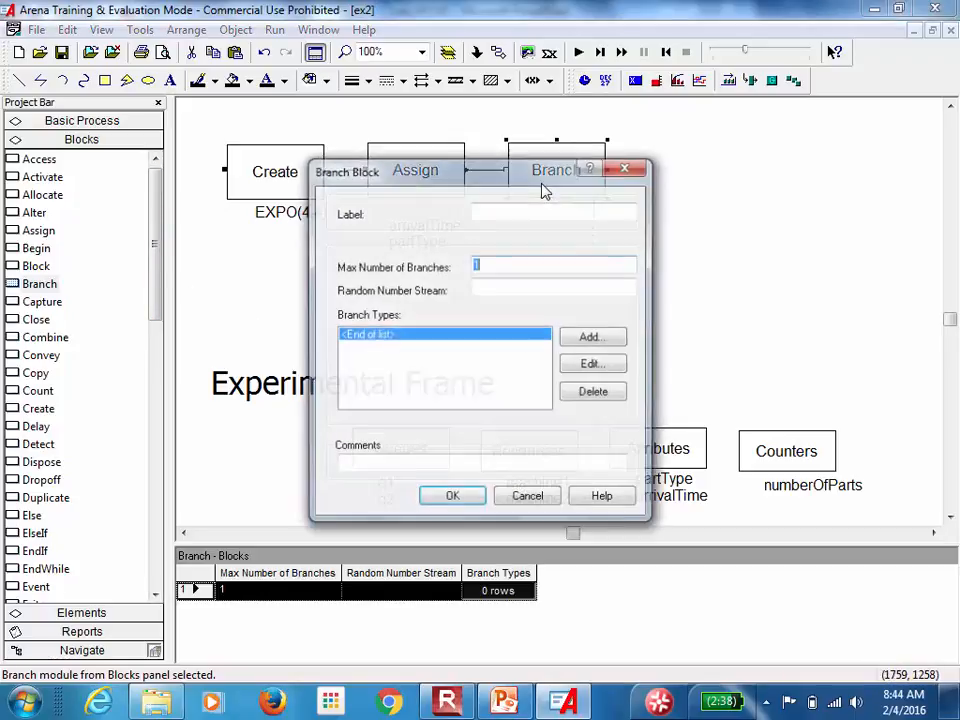
click(477, 265)
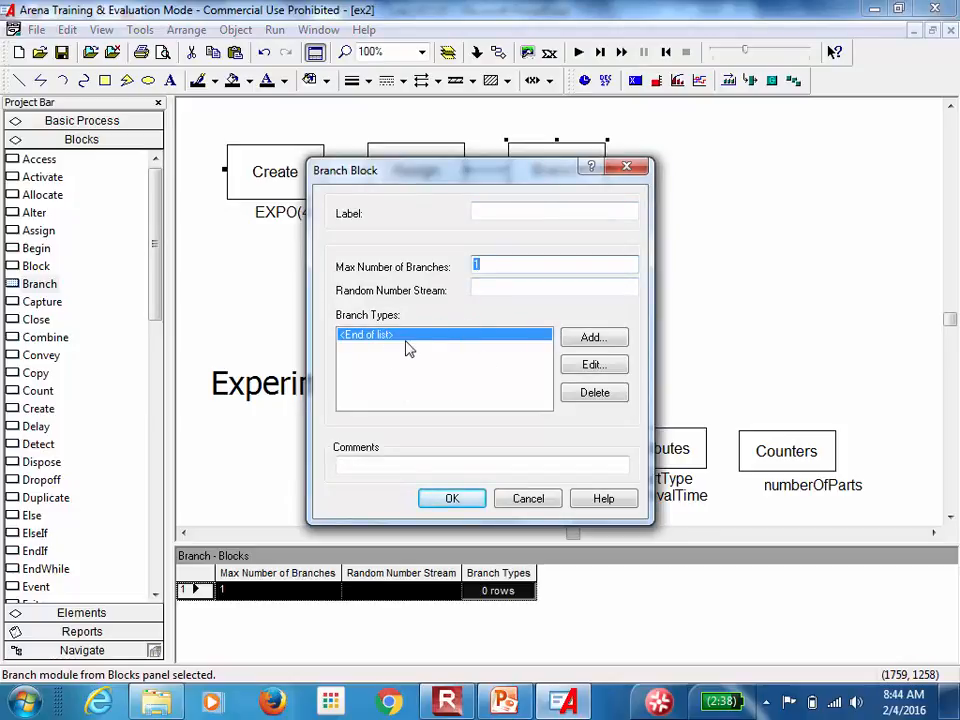
click(591, 337)
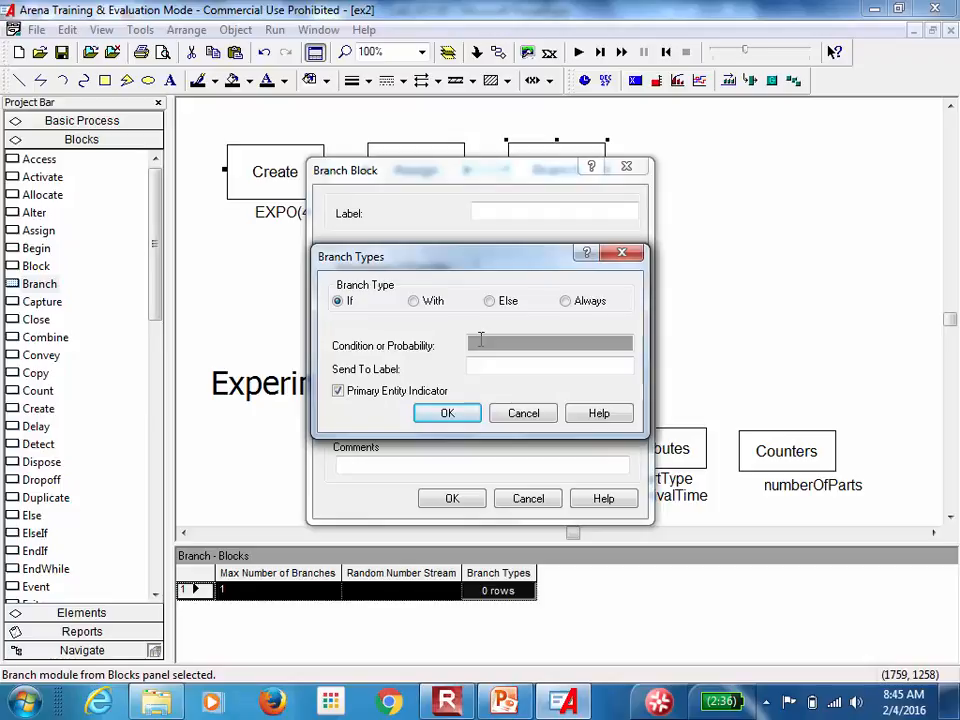
key(p)
text(partType)
text(==)
text(1)
click(445, 415)
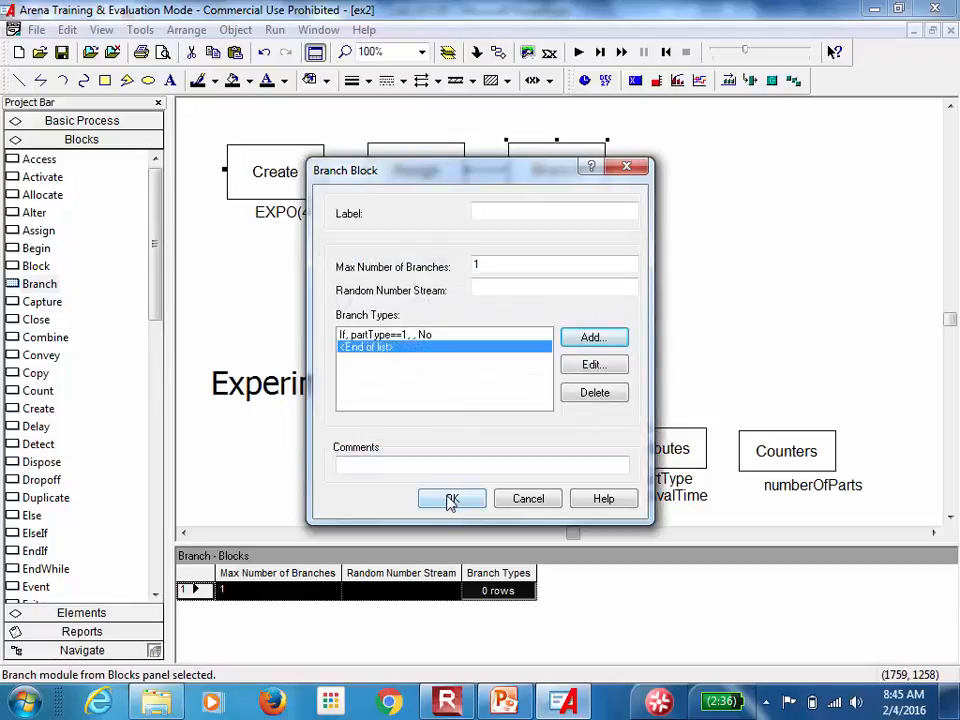
click(450, 500)
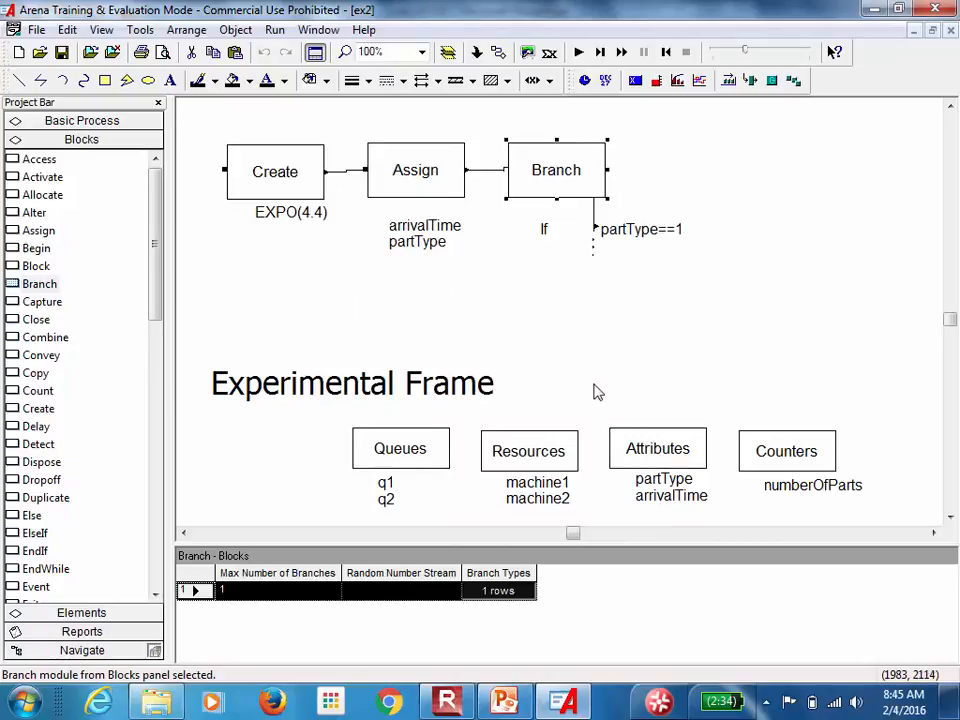
Add an Else branch to the Branch block, keeping its primary entity indicator on.
double_click(566, 186)
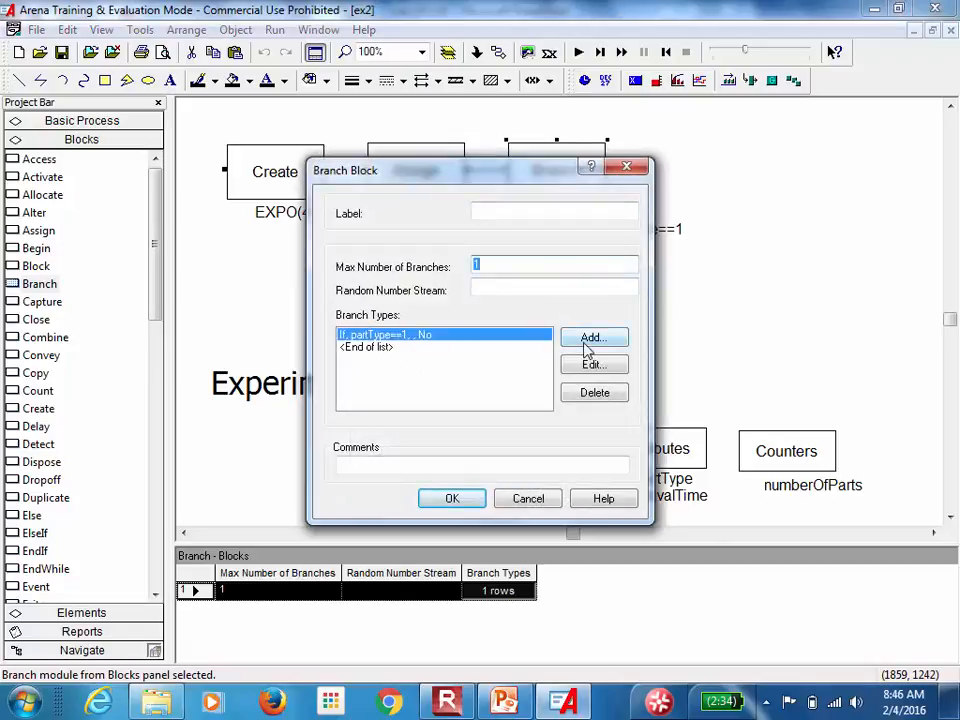
click(590, 340)
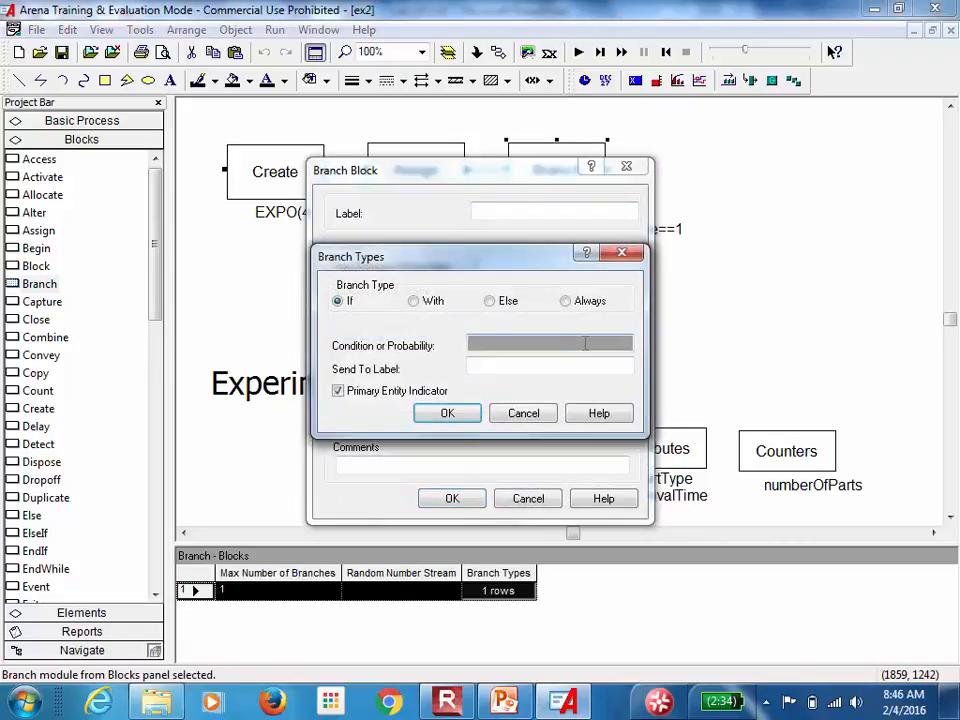
click(490, 302)
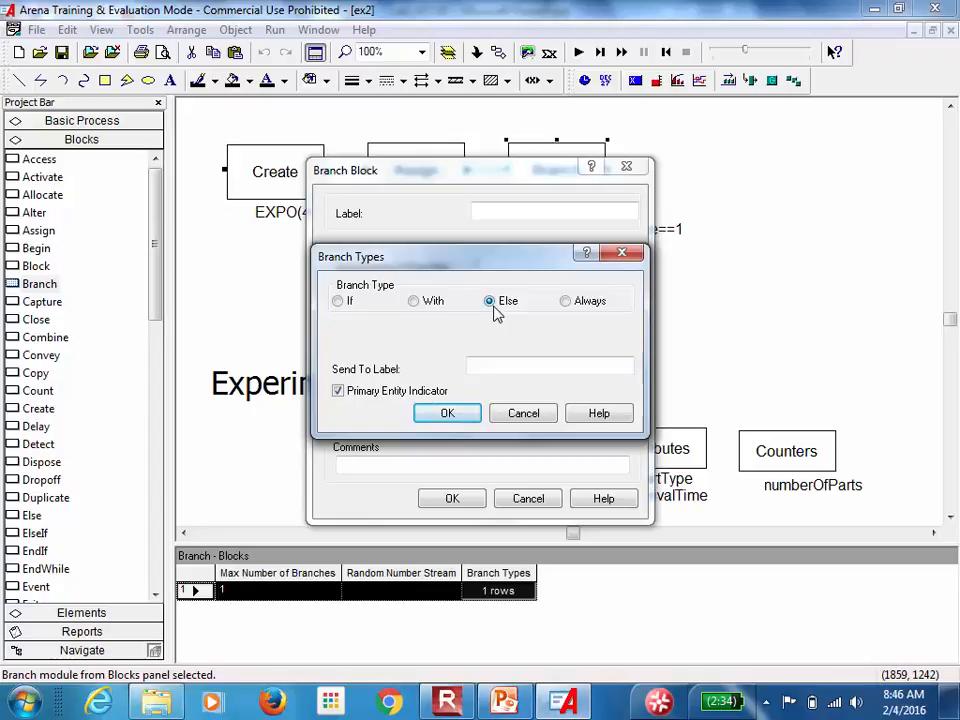
click(448, 414)
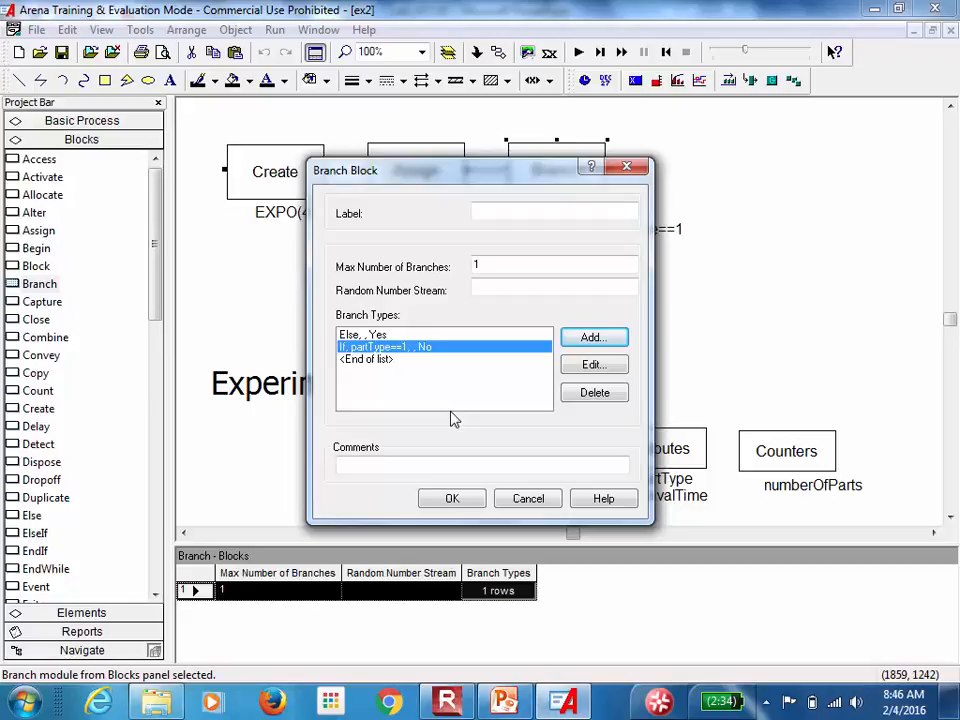
click(447, 500)
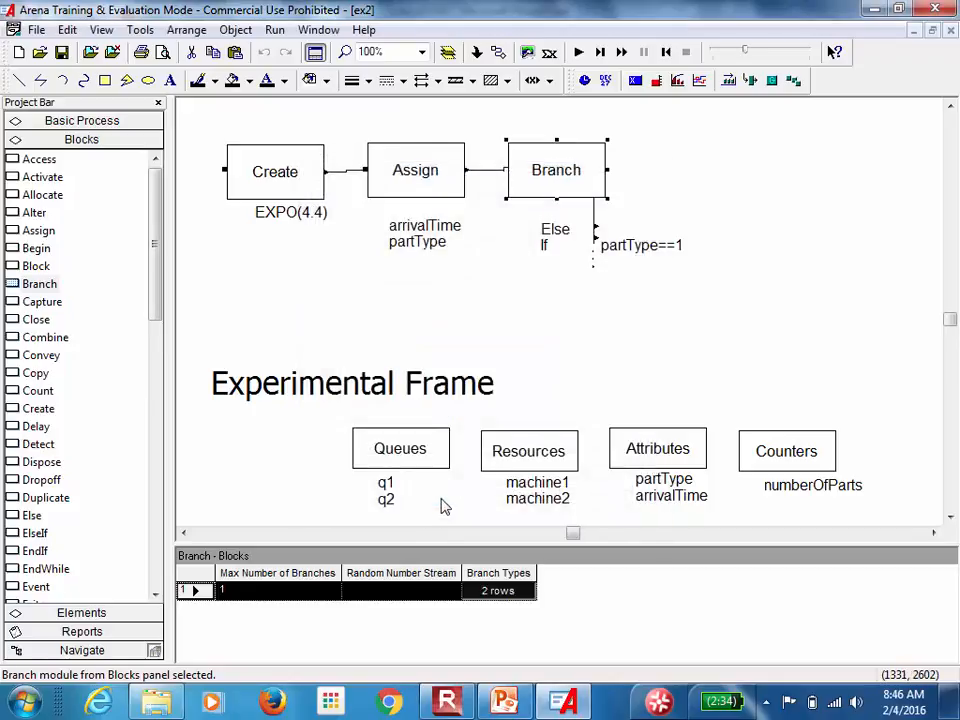
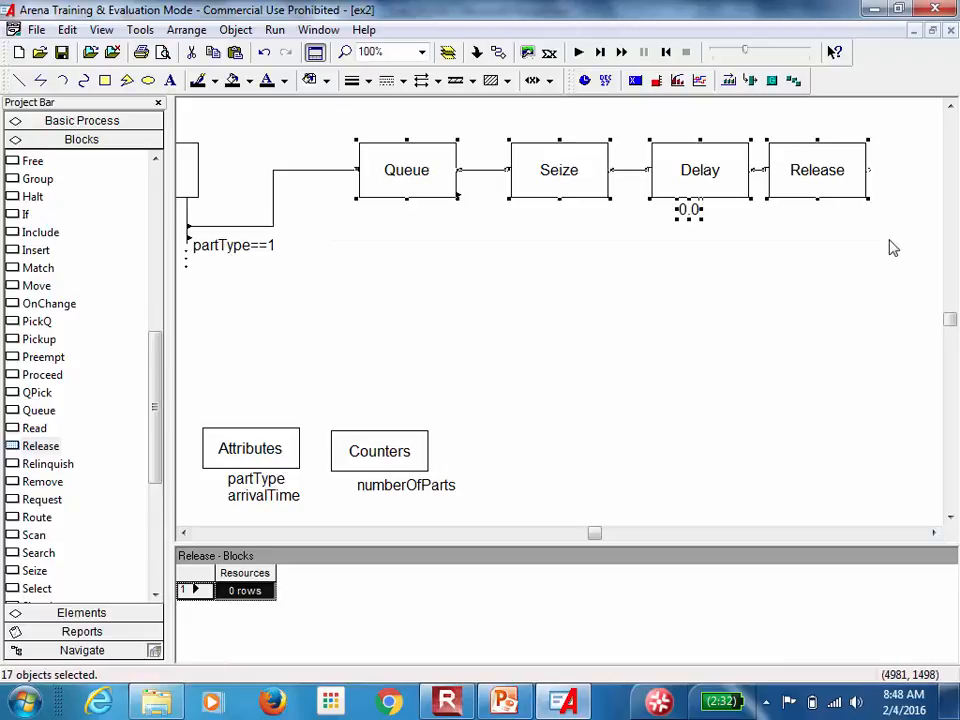
Copy the selected Queue, Seize, Delay and Release chain and paste the copy below the original.
key(ctrl+c)
key(ctrl+v)
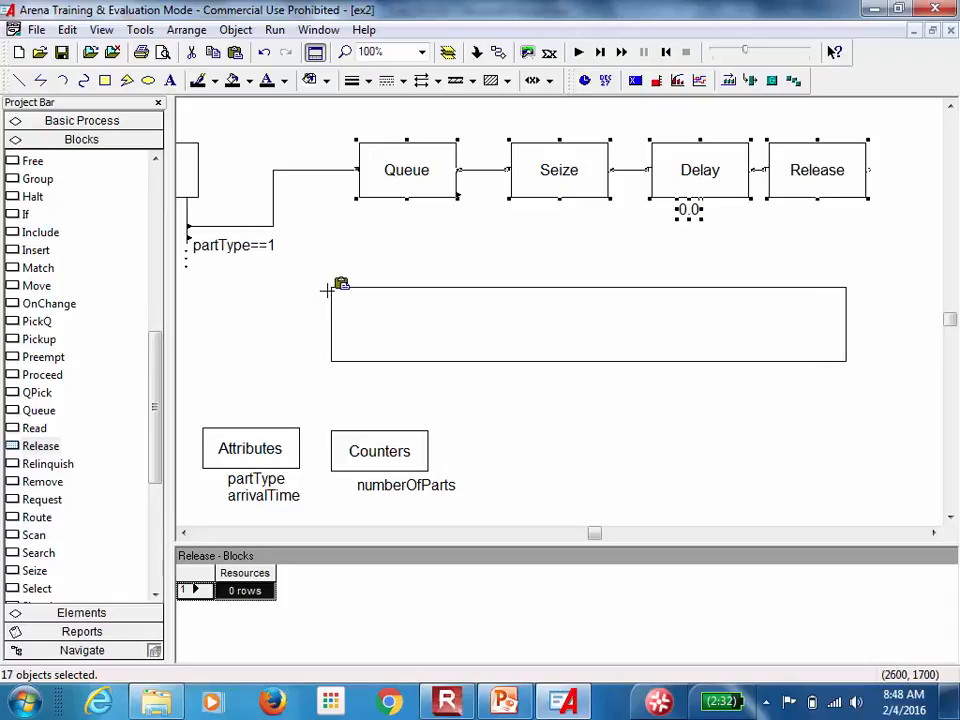
click(342, 289)
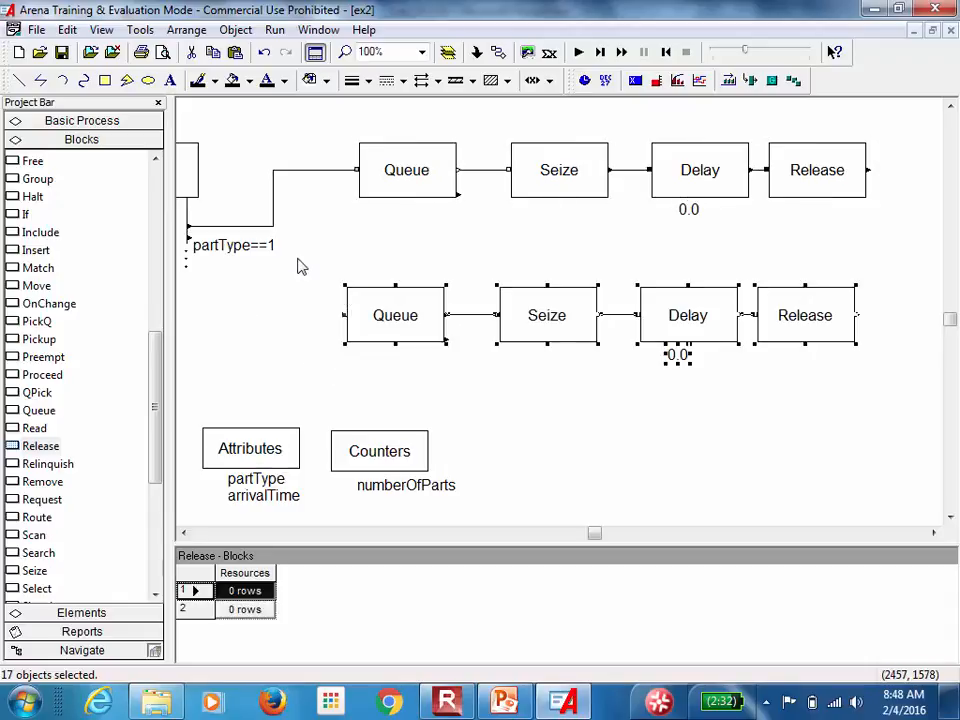
Connect the Branch block's partType==1 exit to the entry of the lower Queue block.
click(497, 52)
click(188, 238)
click(343, 315)
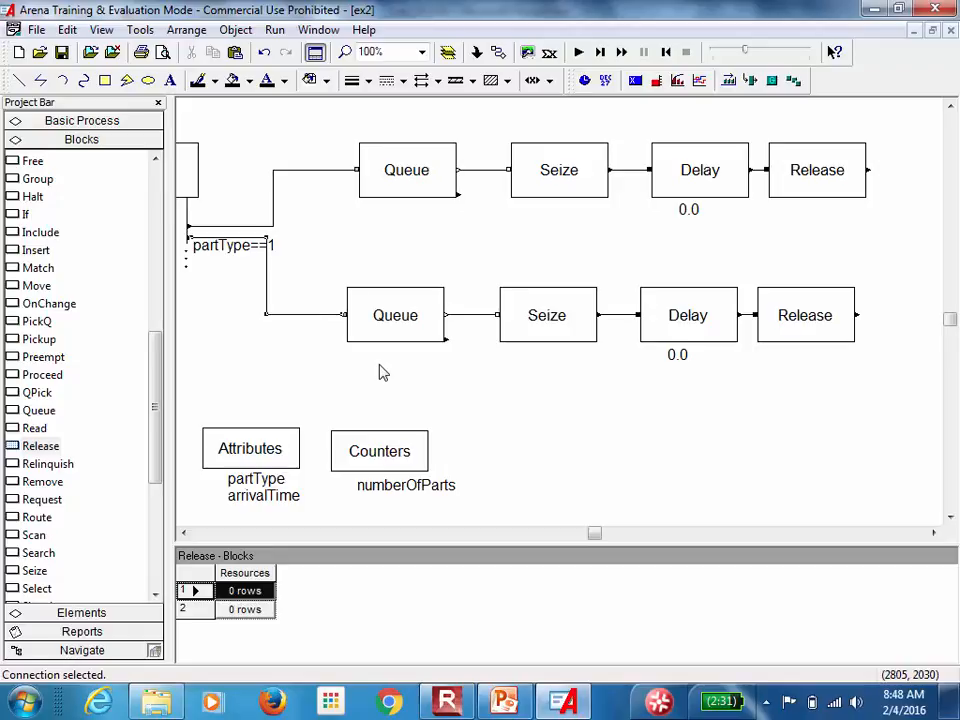
Set the lower Queue block's queue ID to q1.
click(386, 332)
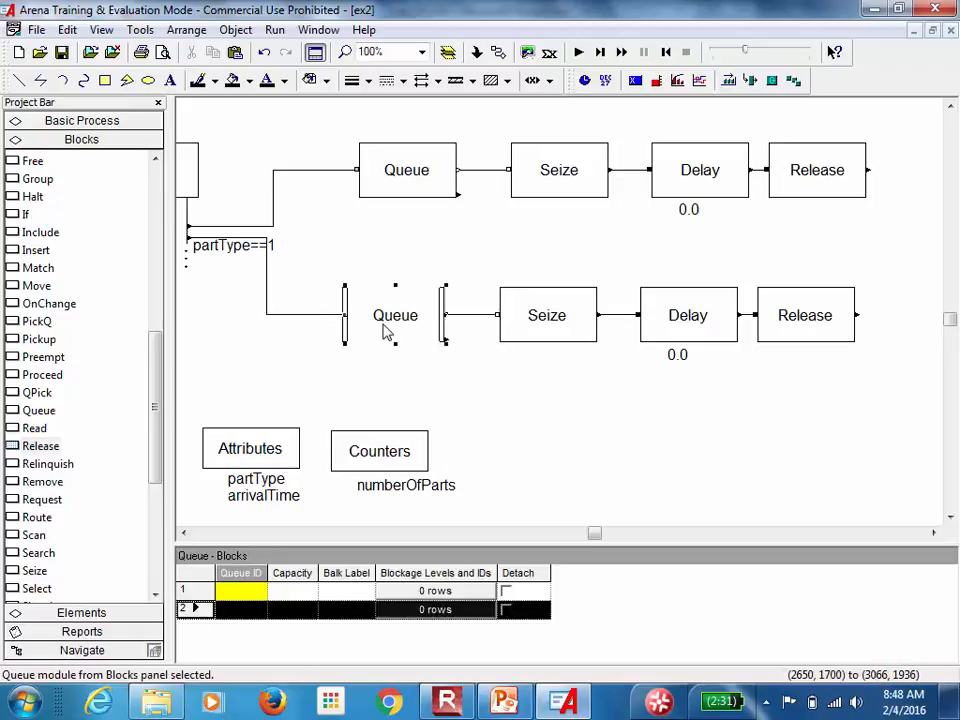
double_click(386, 332)
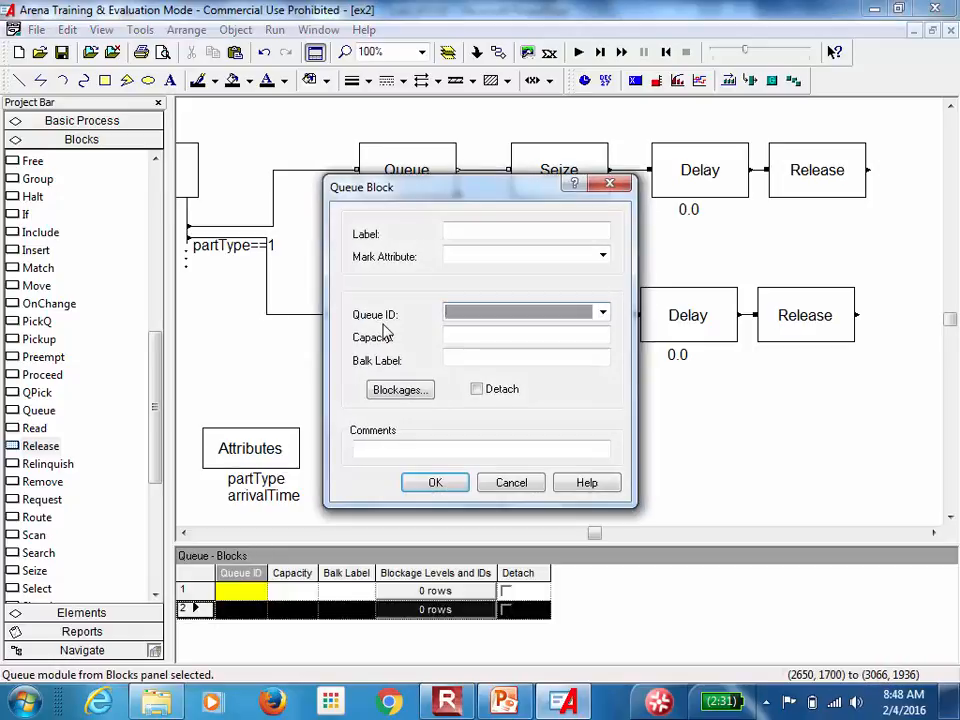
click(603, 312)
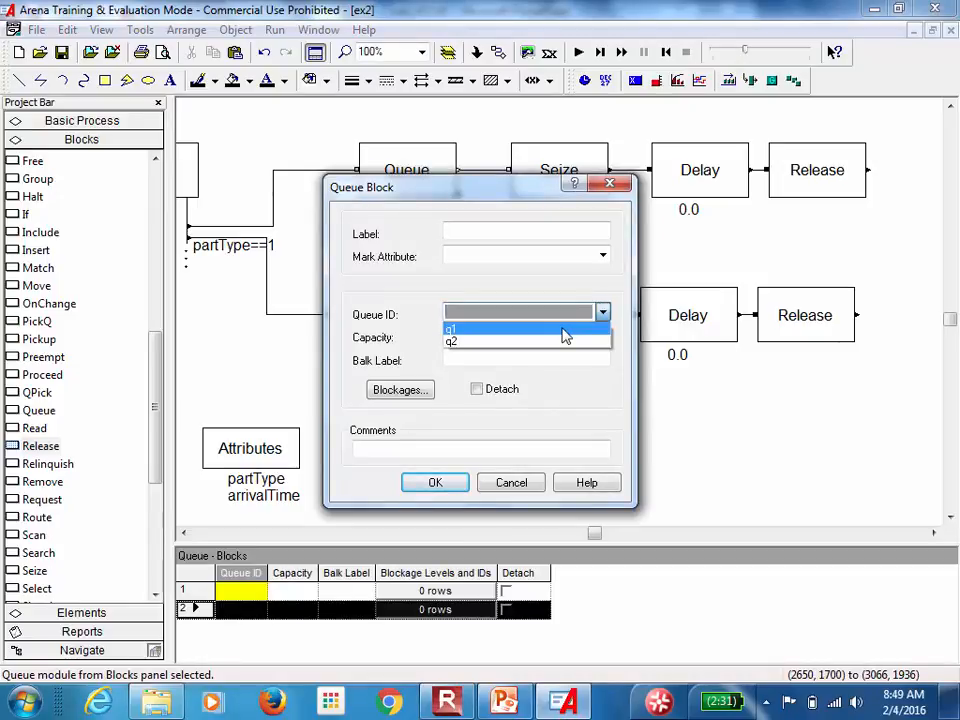
click(563, 330)
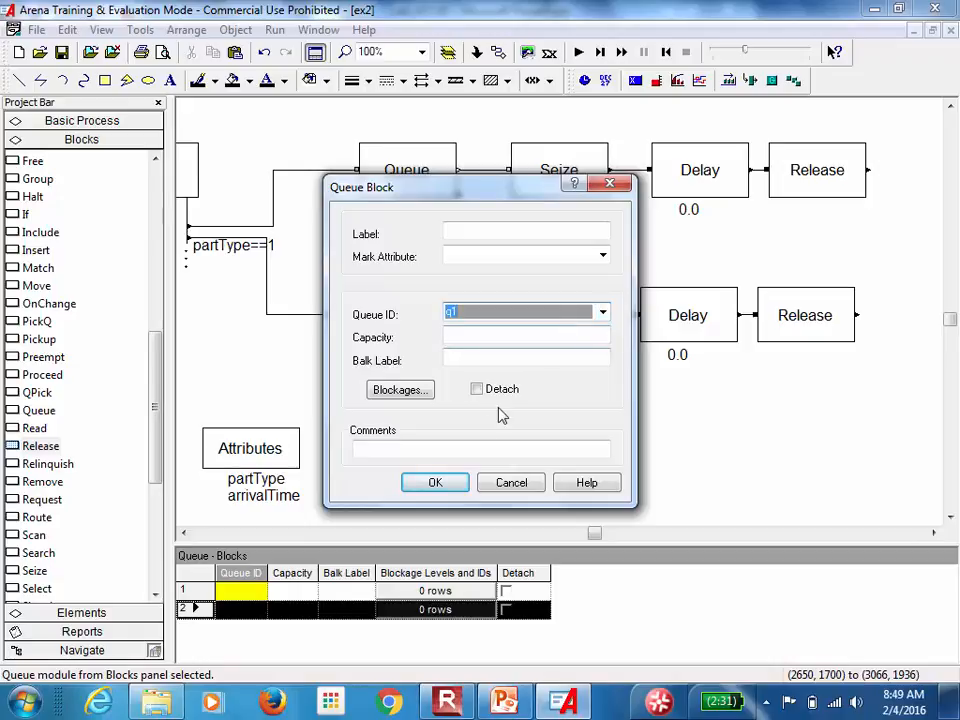
click(436, 483)
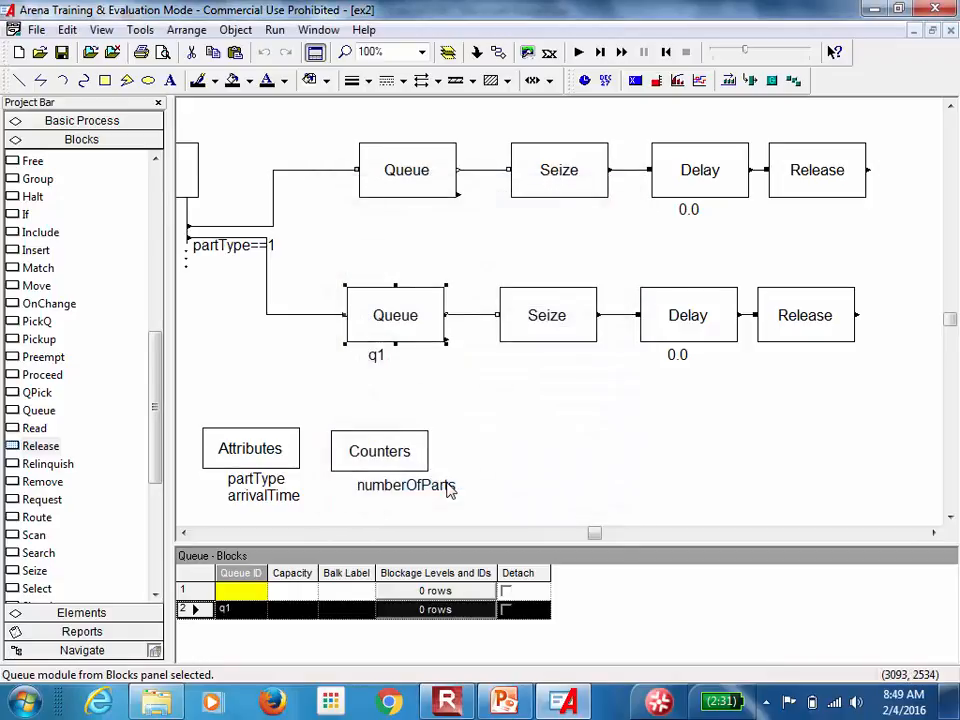
Add one unit of machine1 to the resources of the lower Seize block.
double_click(550, 332)
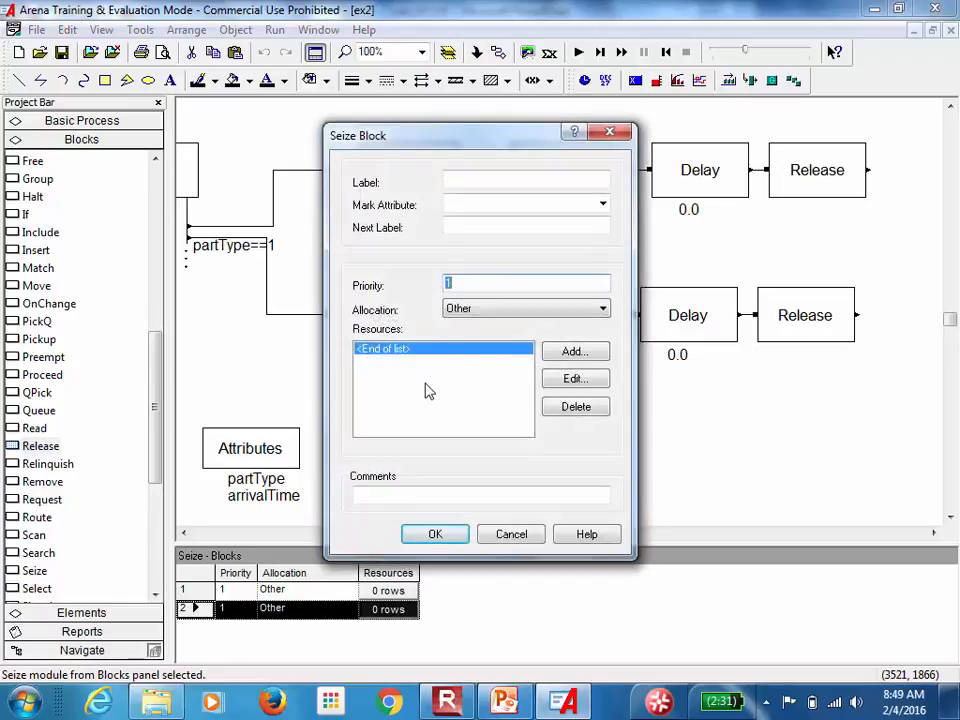
click(575, 351)
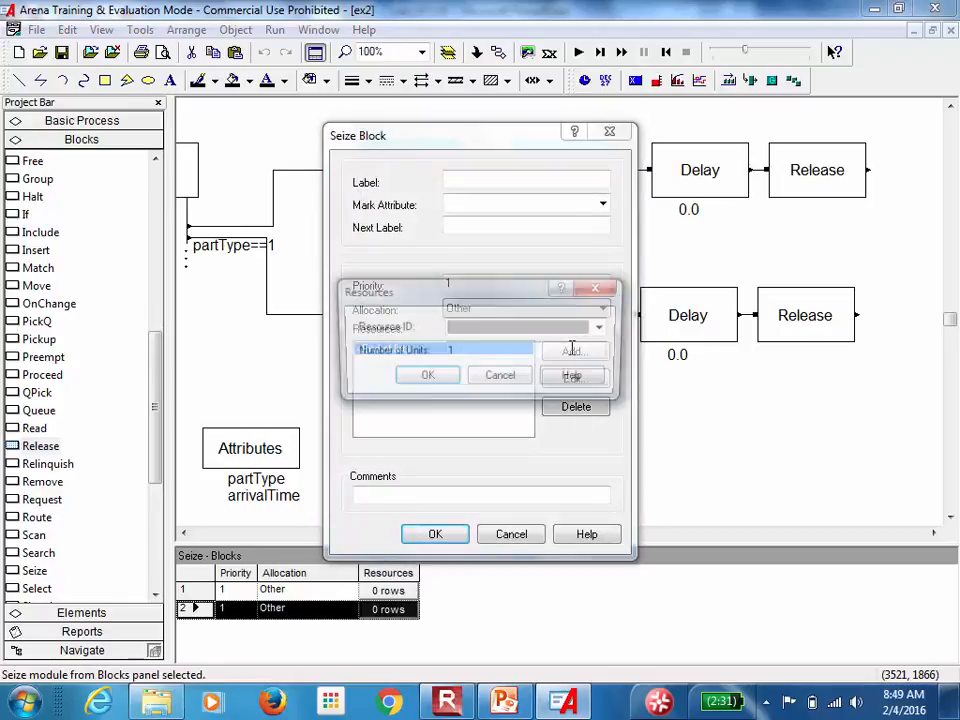
click(603, 327)
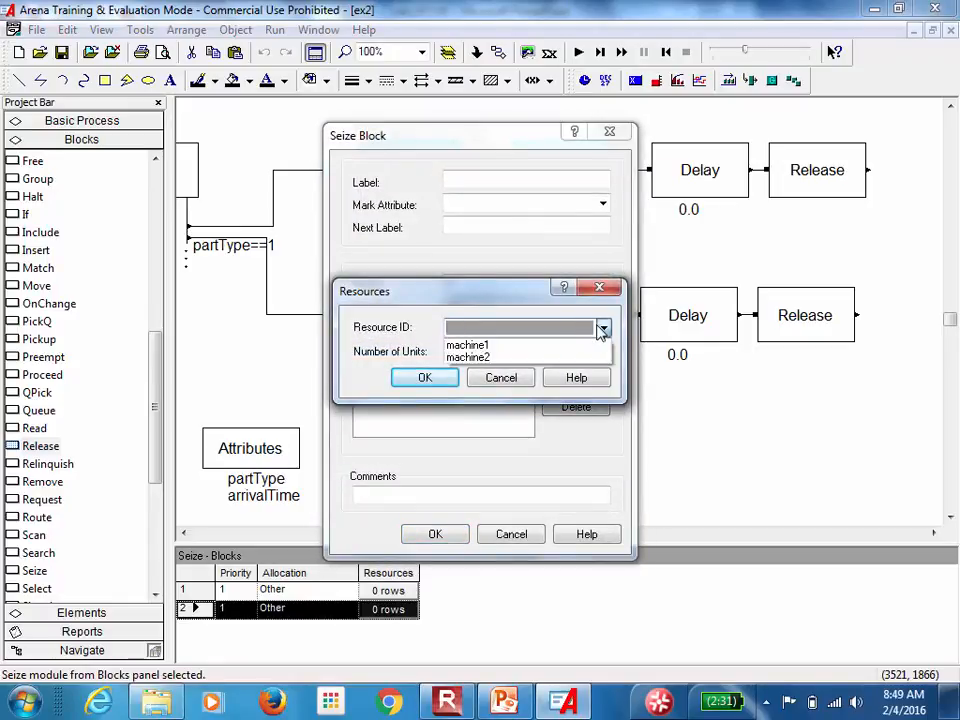
click(563, 347)
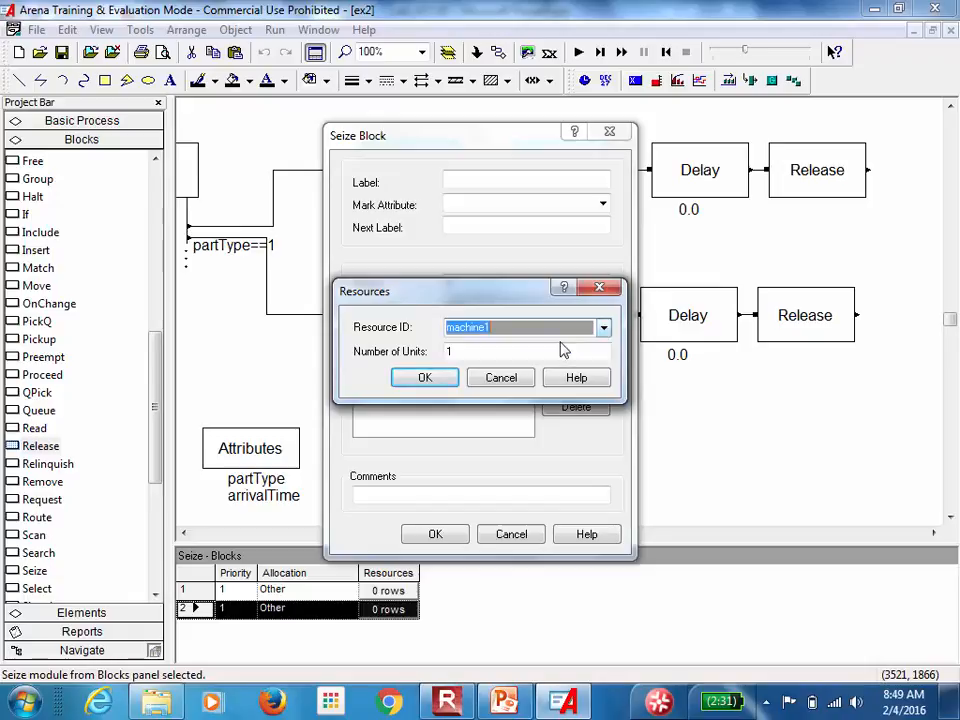
click(444, 384)
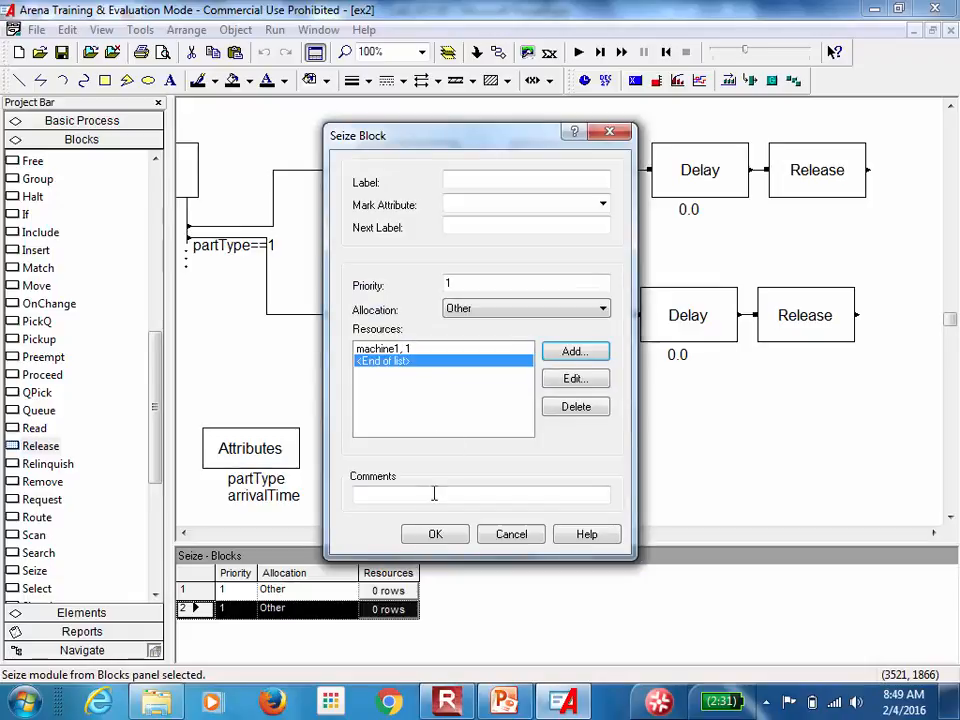
click(437, 533)
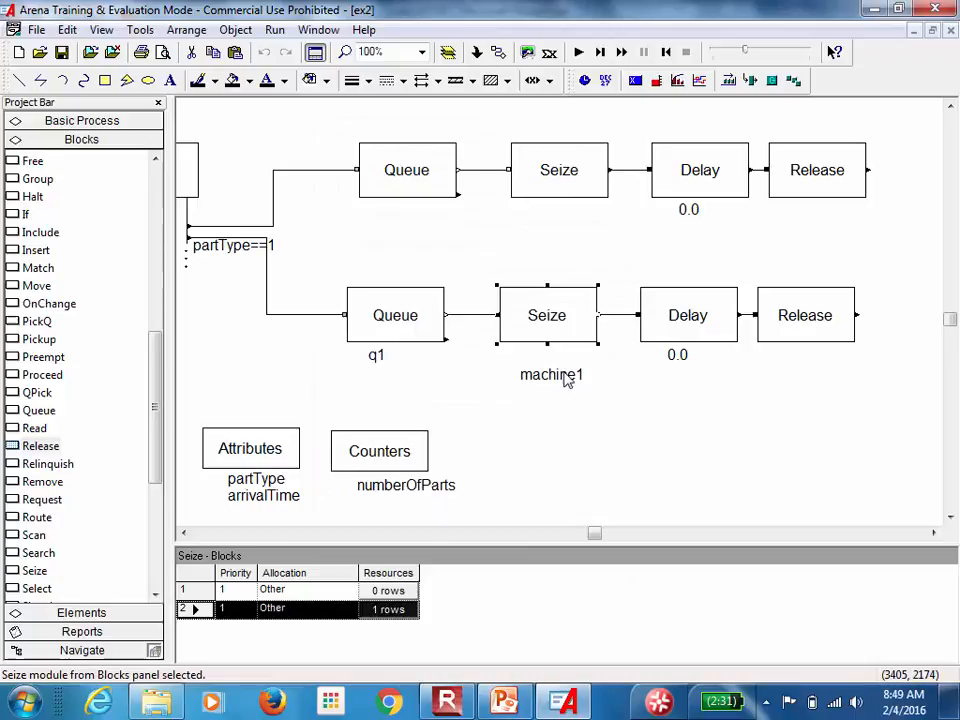
Open the lower Delay block for editing, then switch to PowerPoint and copy Drill 1's processing time expression from the Example slide.
double_click(660, 318)
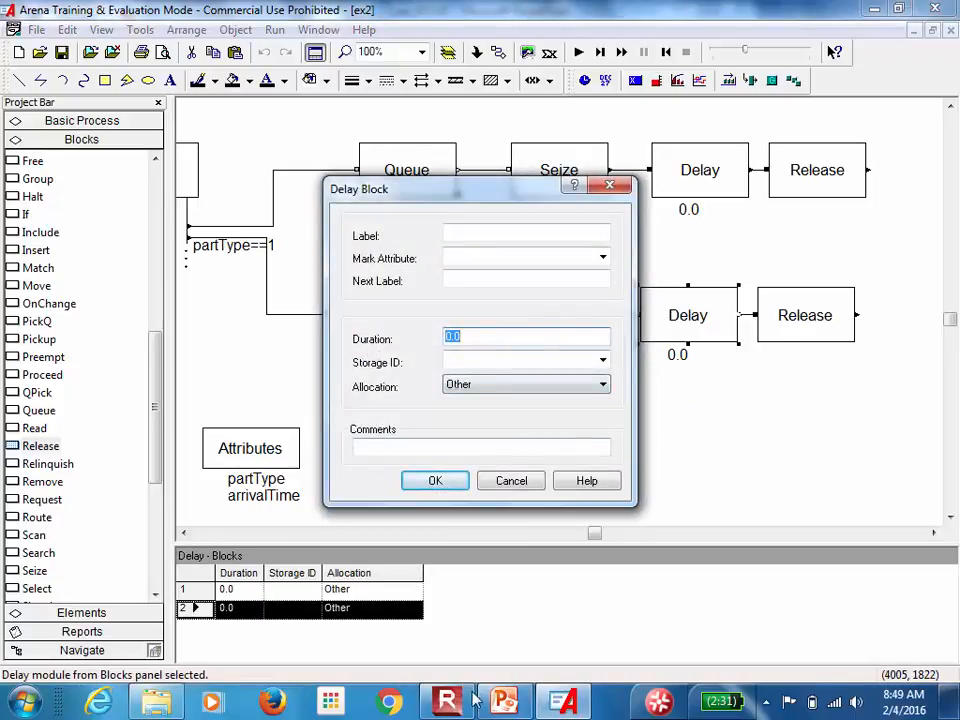
click(513, 706)
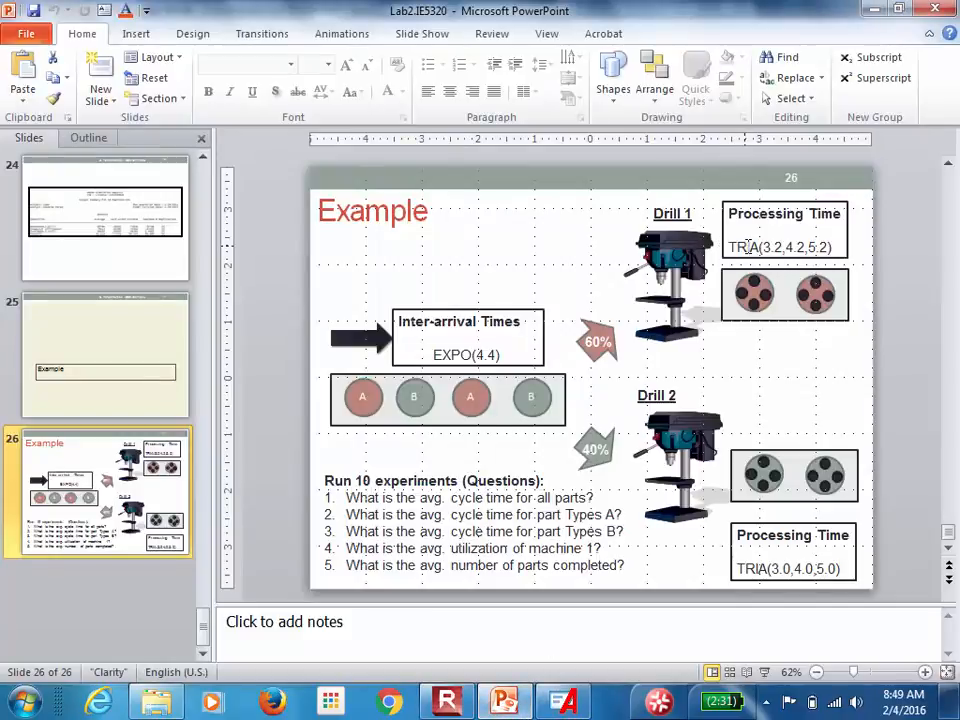
drag(735, 246, 835, 245)
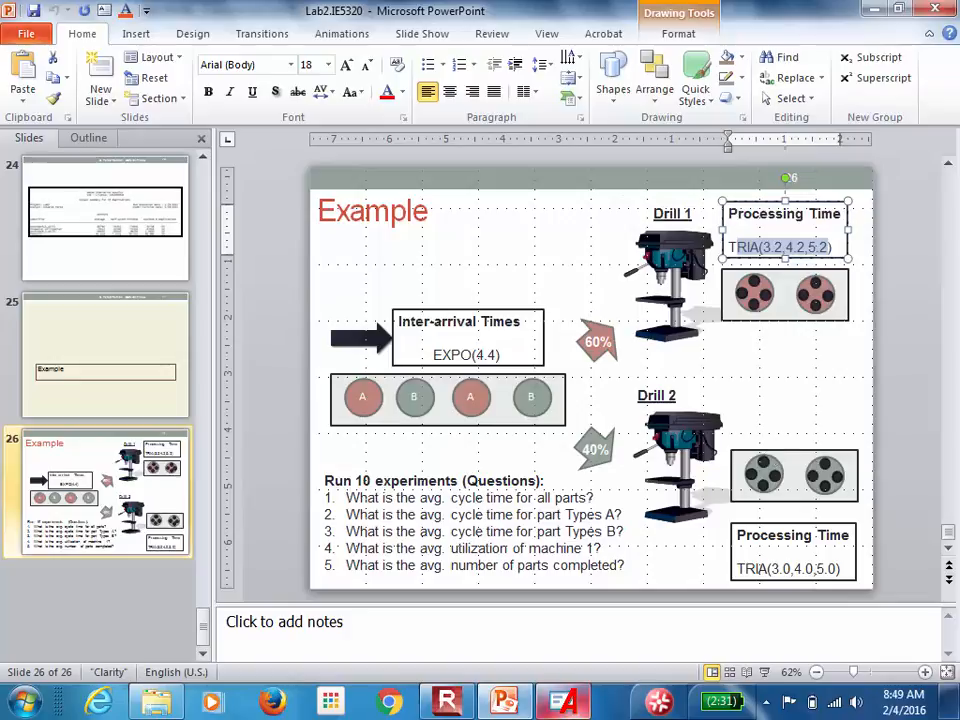
Back in Arena, set the lower Delay block's duration to TRIA(3.2,4.2,5.2) and move the Seize and Delay labels directly beneath their blocks.
click(556, 692)
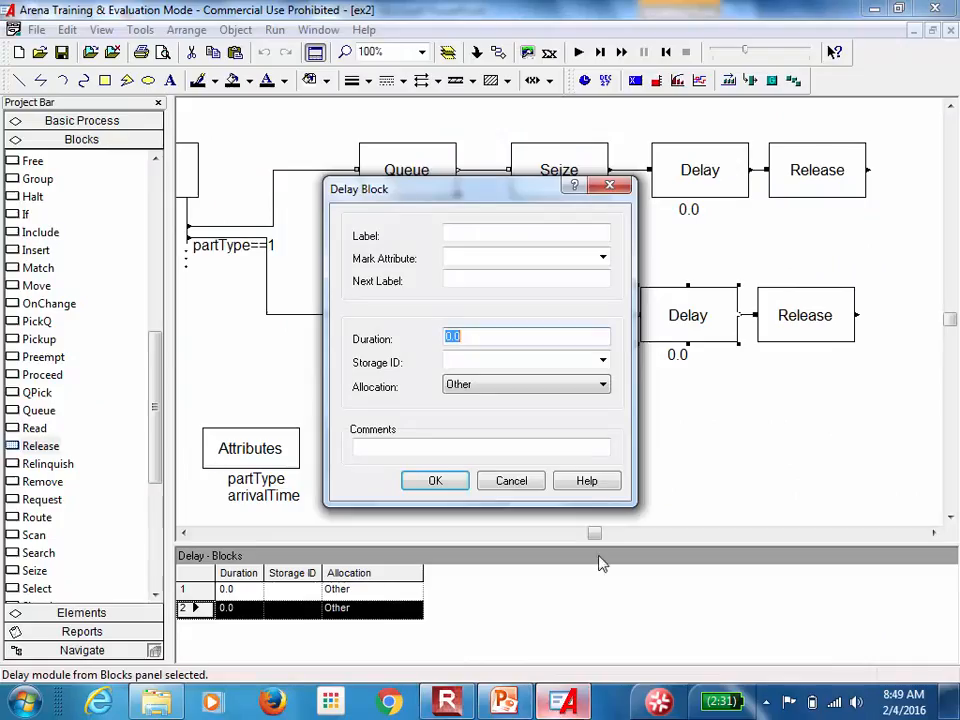
click(489, 335)
drag(489, 335, 426, 326)
text(RIA(3.2,4.2,5.2)
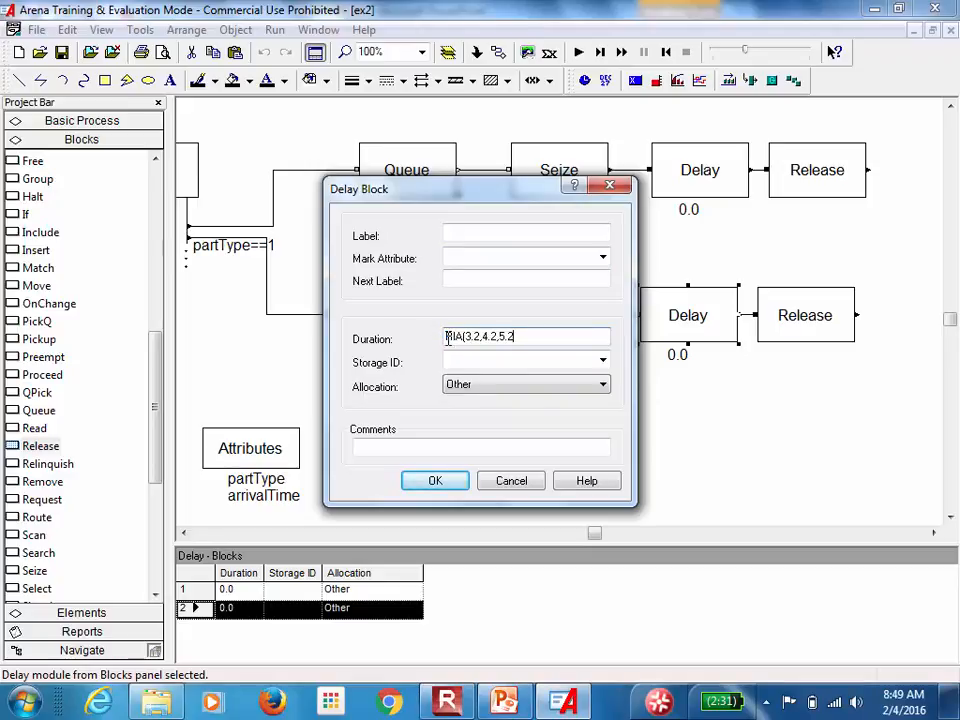
click(445, 337)
text(T)
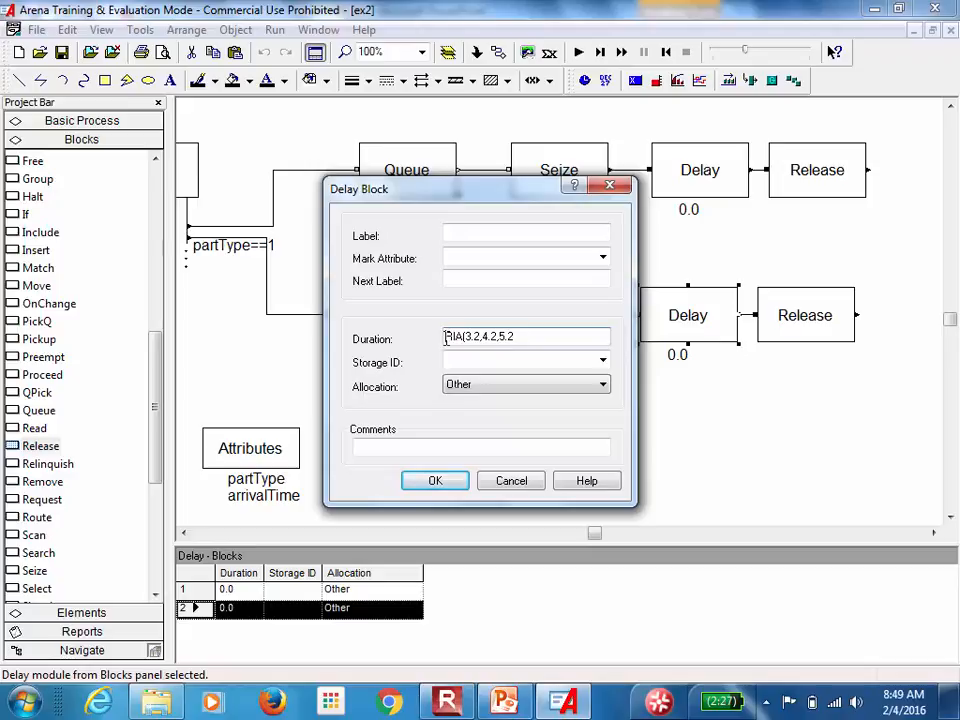
click(536, 336)
text())
click(449, 482)
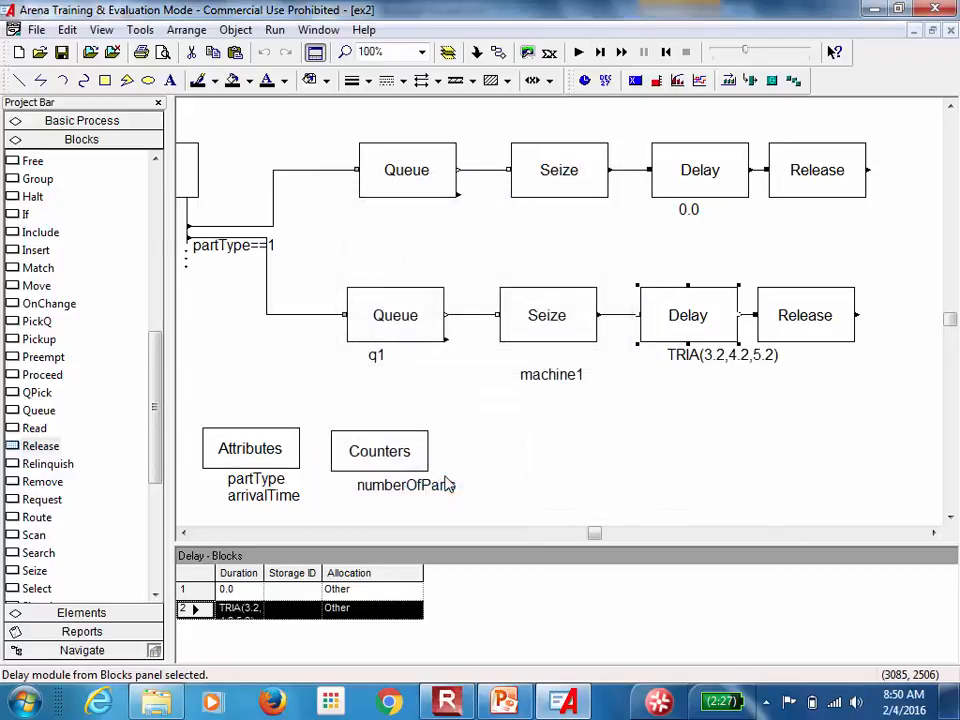
drag(566, 380, 568, 360)
drag(712, 368, 678, 368)
Add machine1 with quantity 1 to the lower Release block's resources and move its label directly beneath the block.
double_click(806, 313)
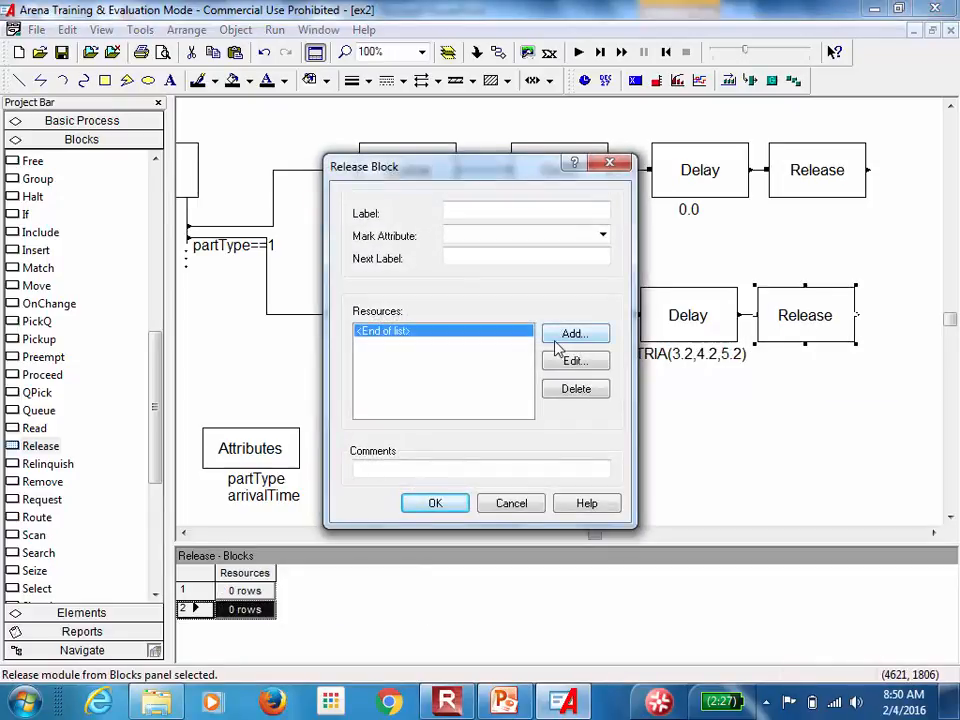
click(557, 342)
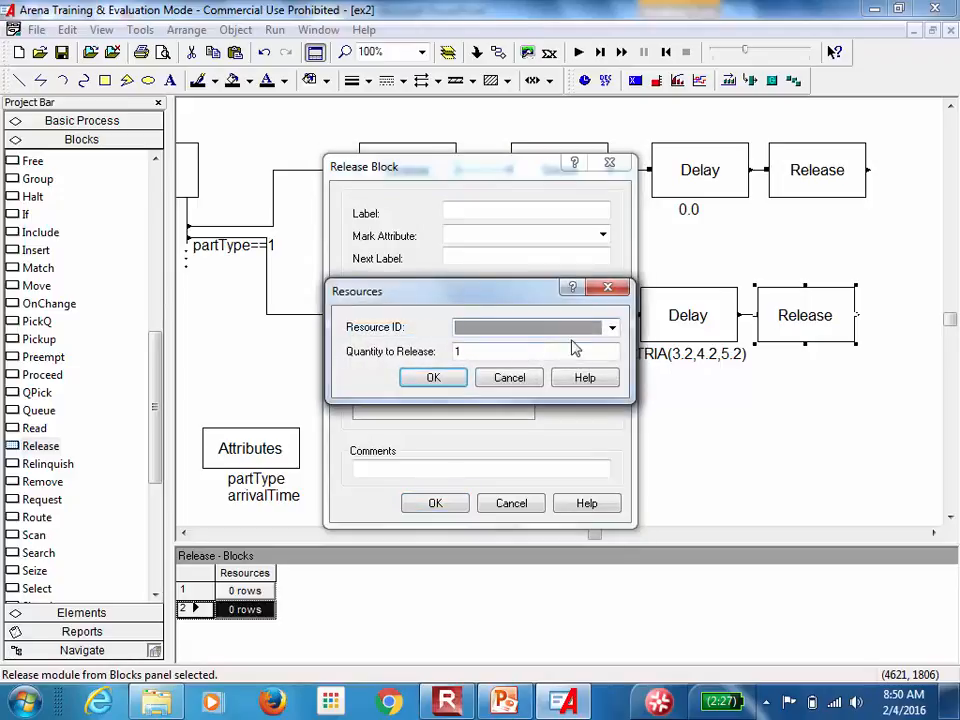
click(612, 327)
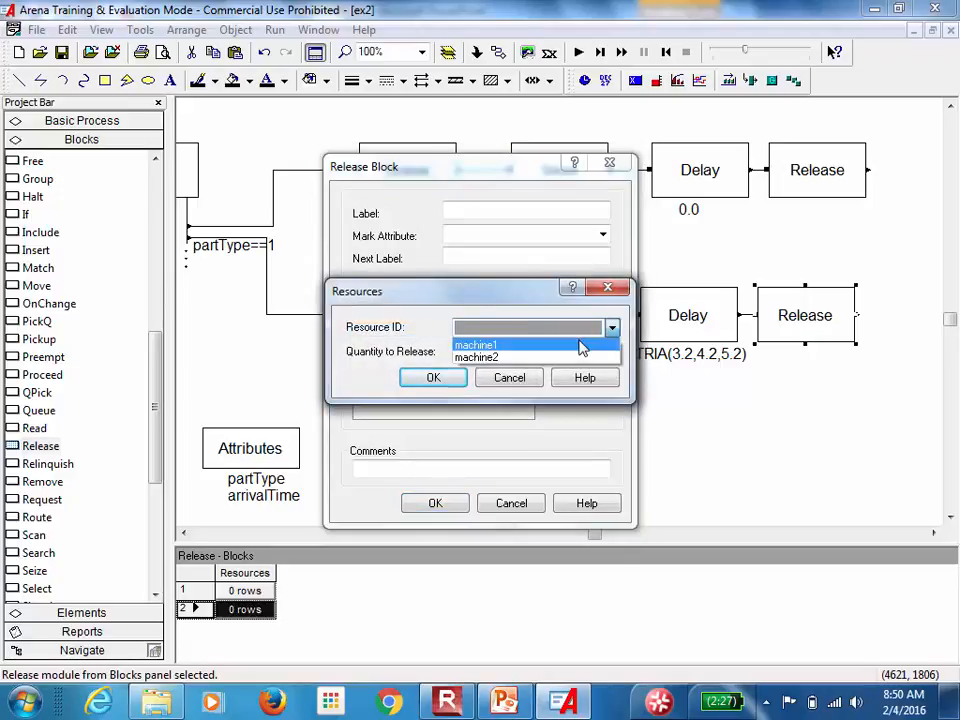
click(560, 340)
click(436, 378)
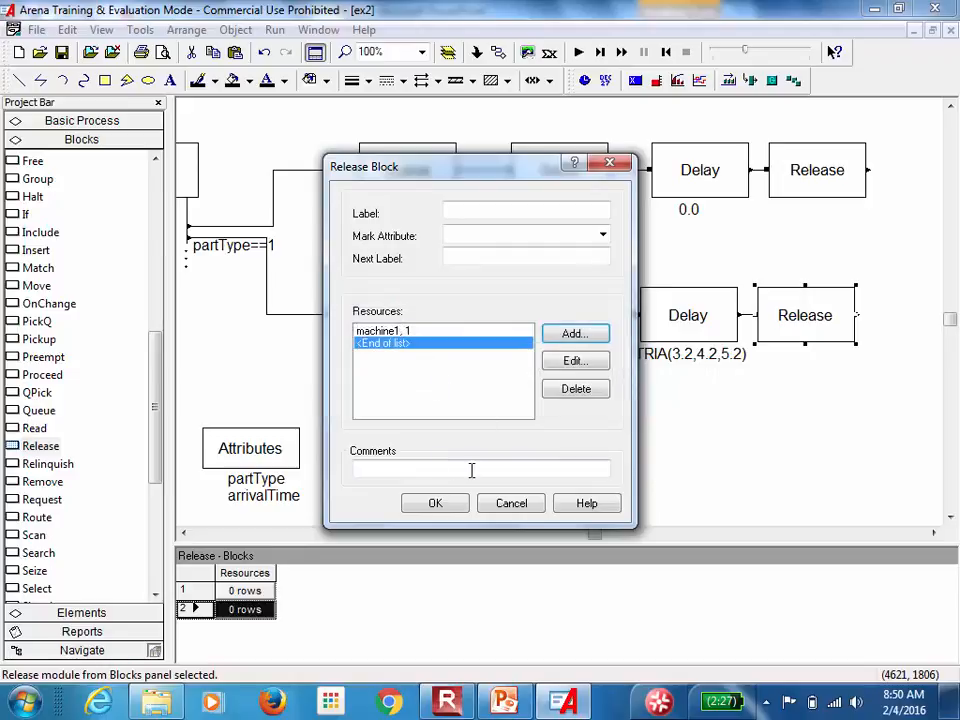
click(434, 505)
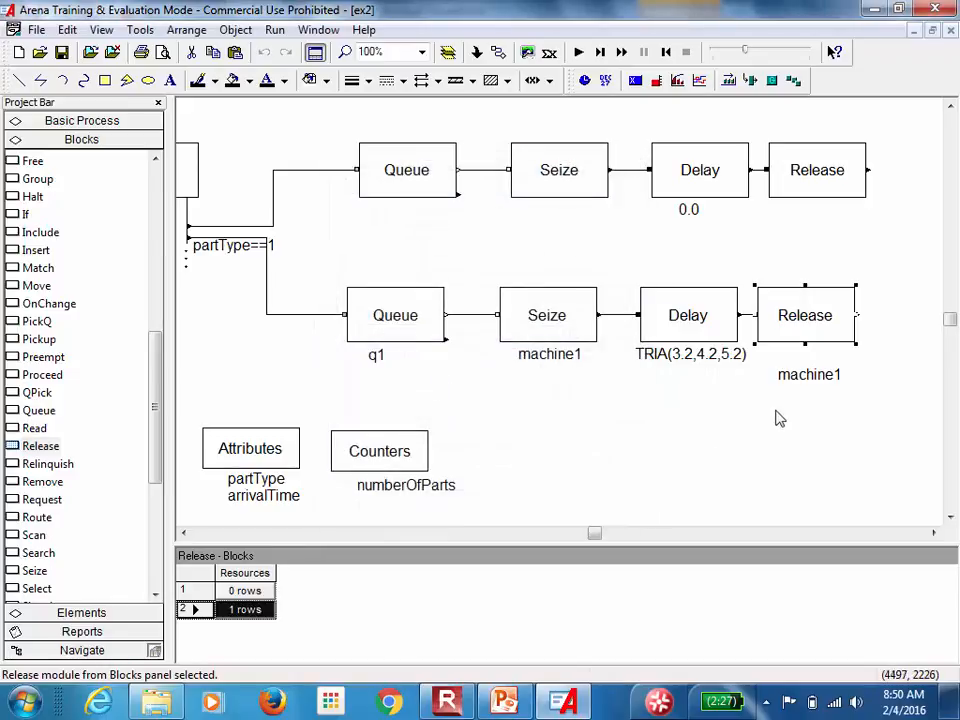
click(826, 384)
drag(830, 387, 825, 364)
click(795, 421)
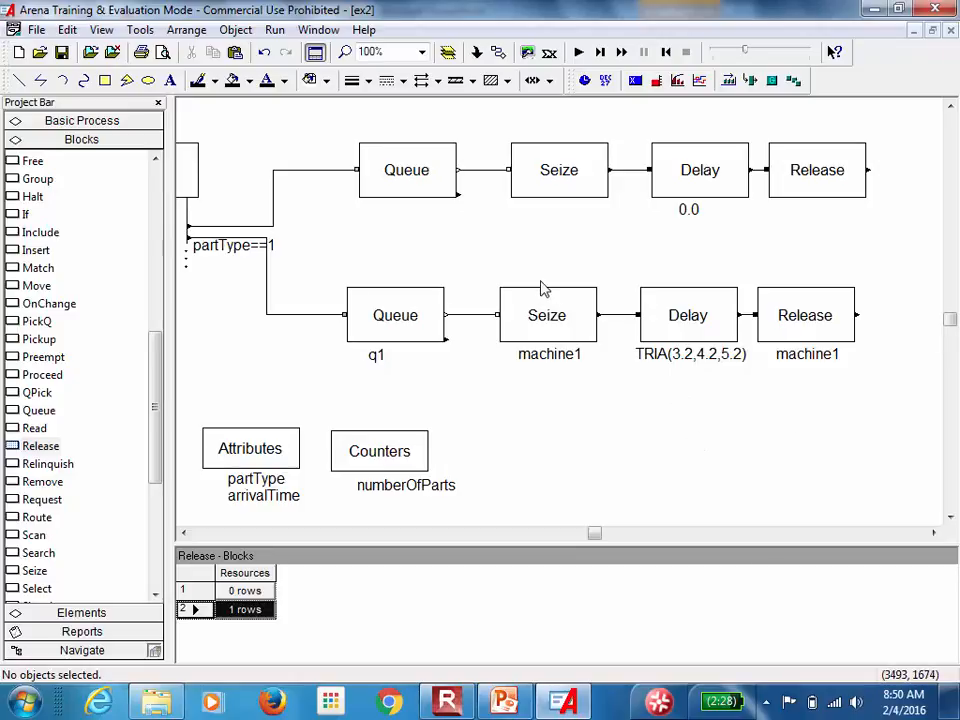
Set the upper Queue block's queue ID to q2.
double_click(427, 195)
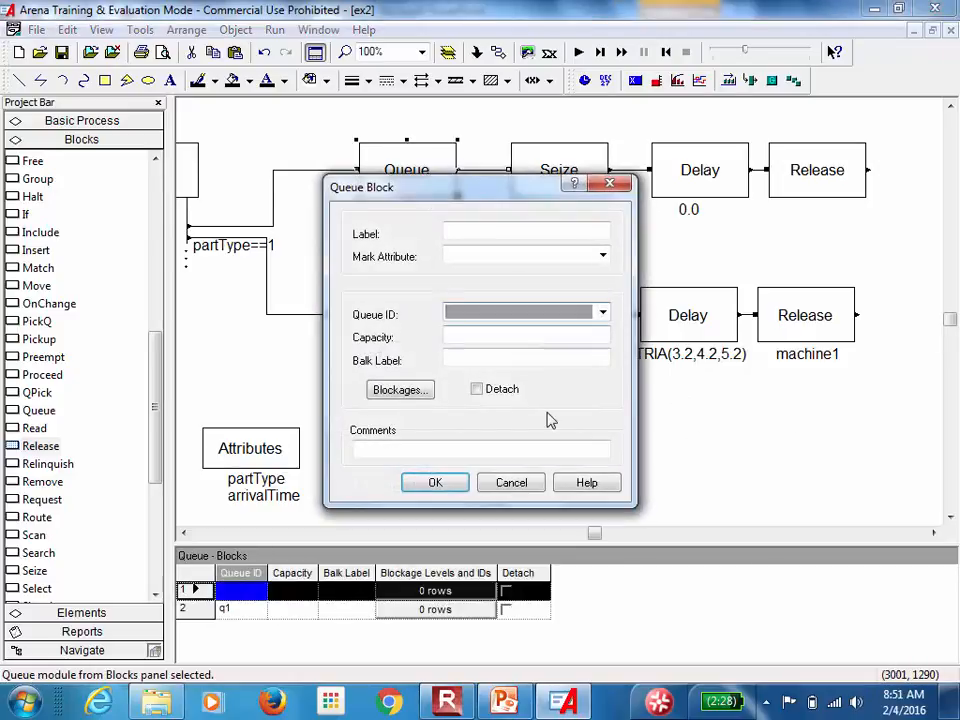
click(603, 313)
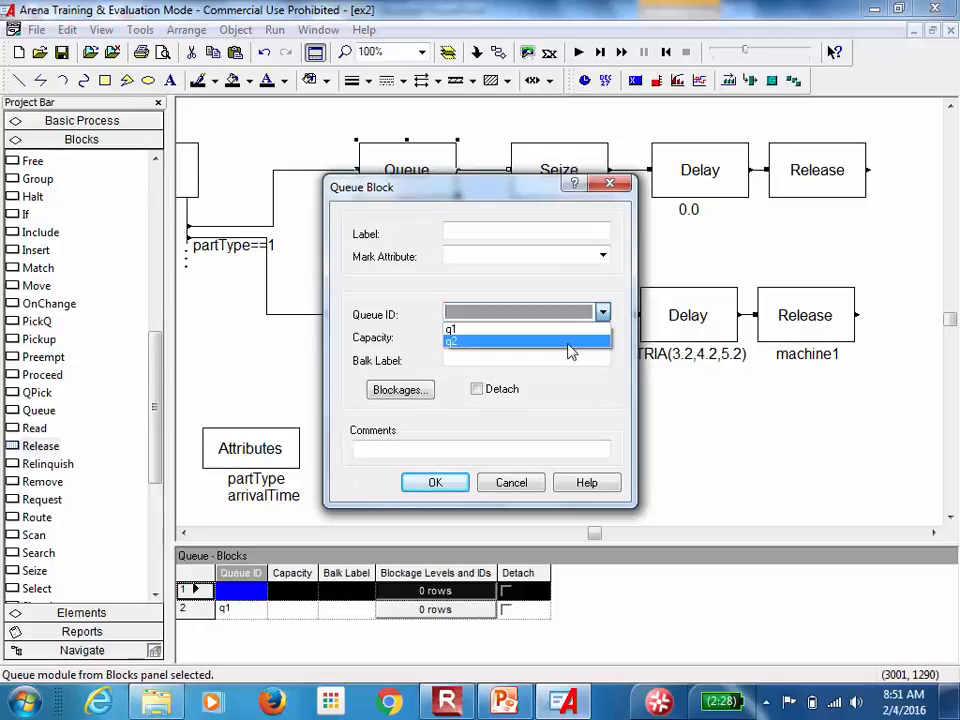
click(568, 342)
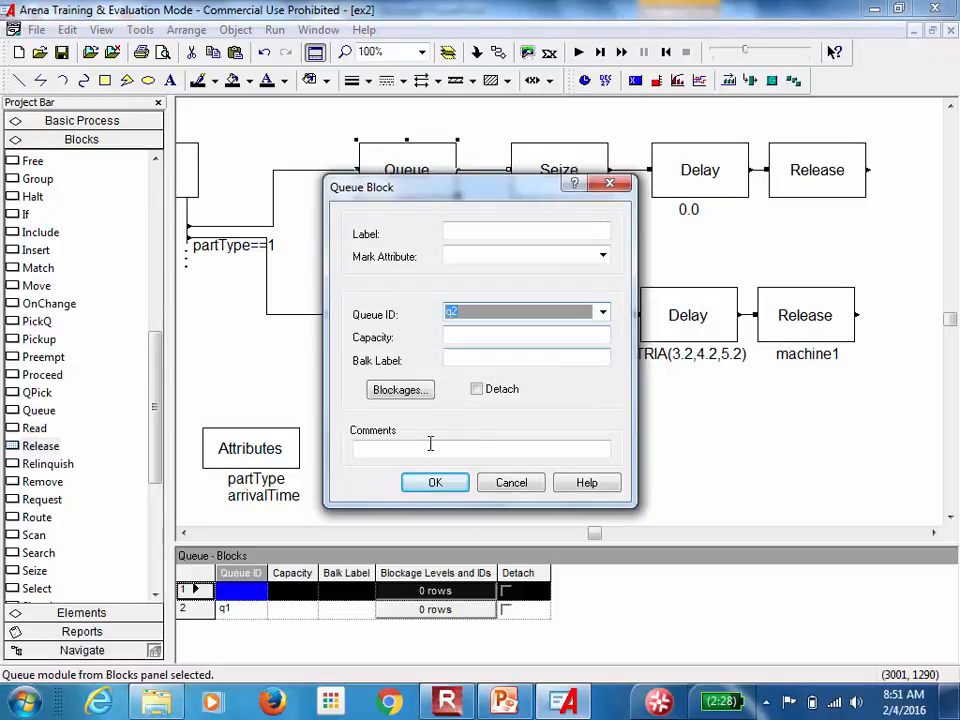
click(436, 484)
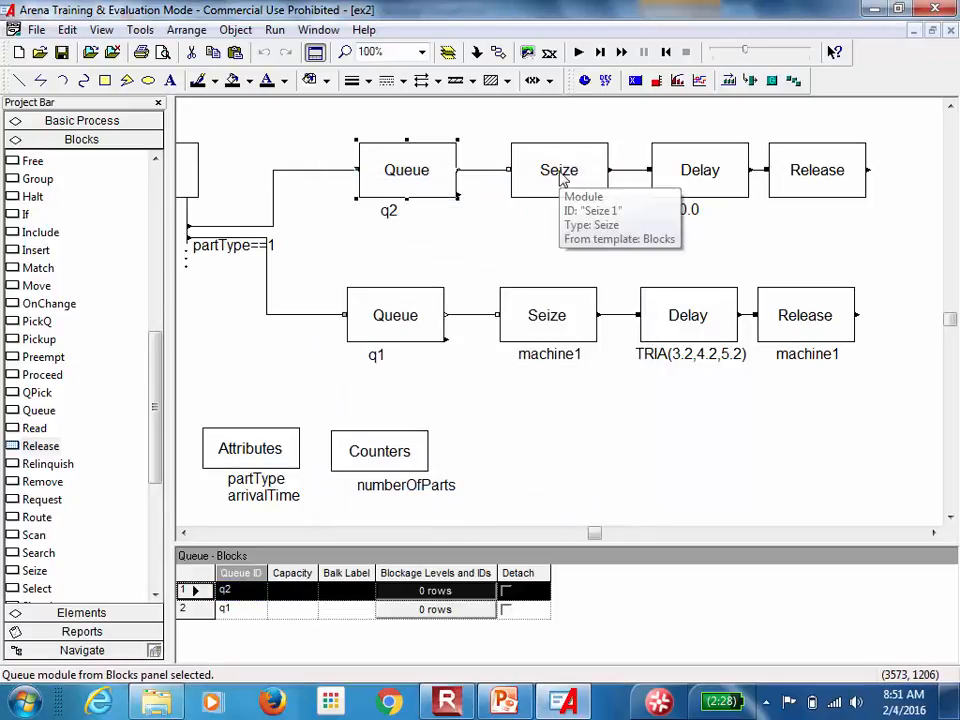
Add one unit of machine2 to the resources of the upper Seize block.
double_click(562, 178)
click(575, 352)
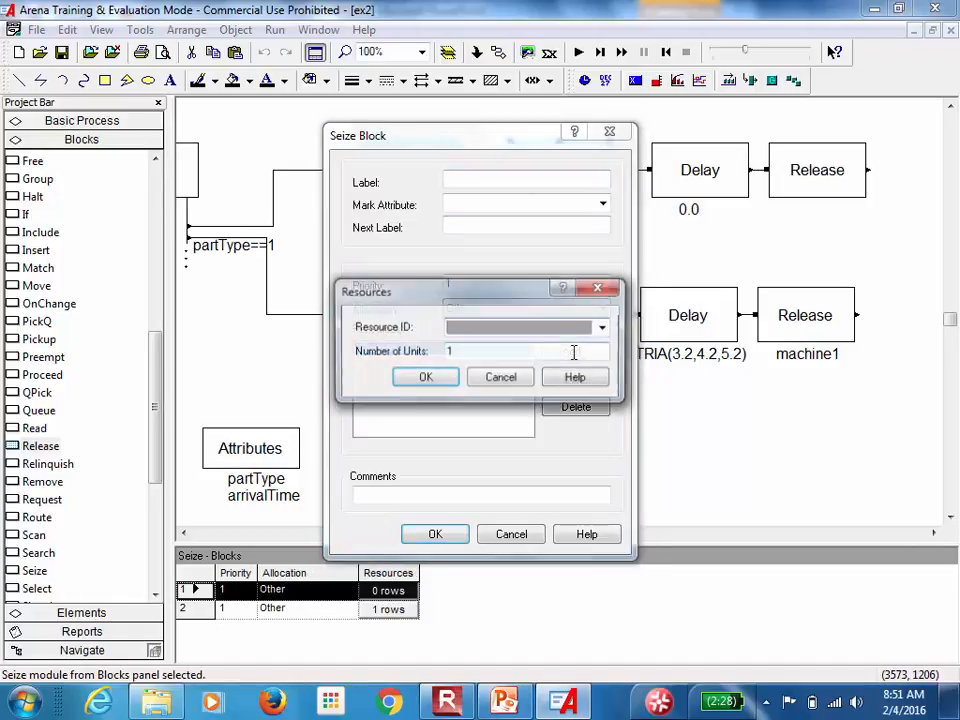
click(604, 328)
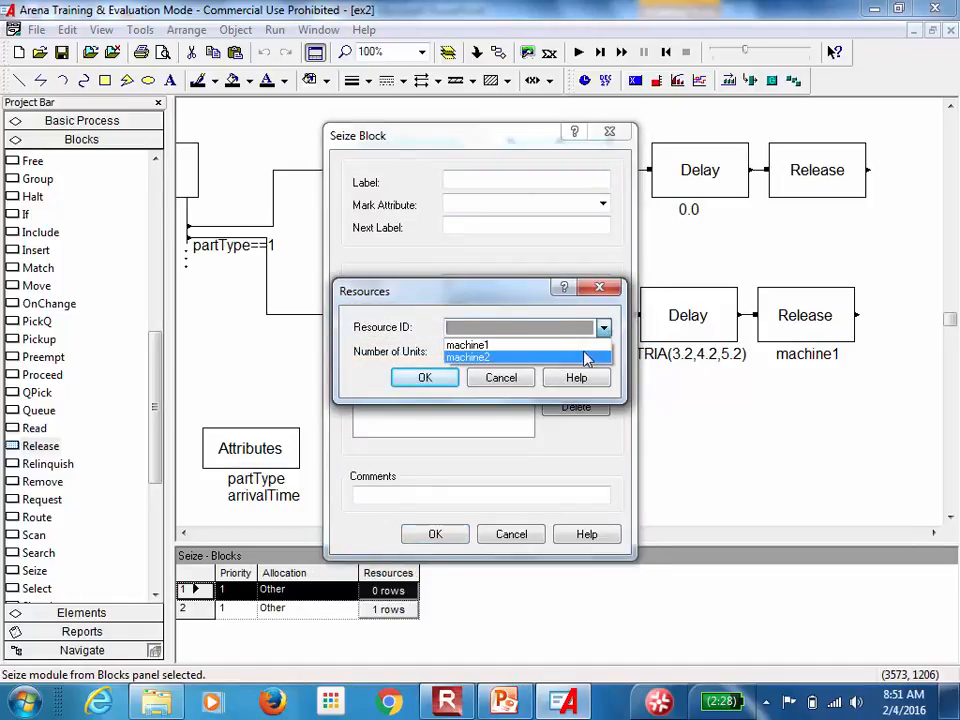
click(540, 357)
click(424, 380)
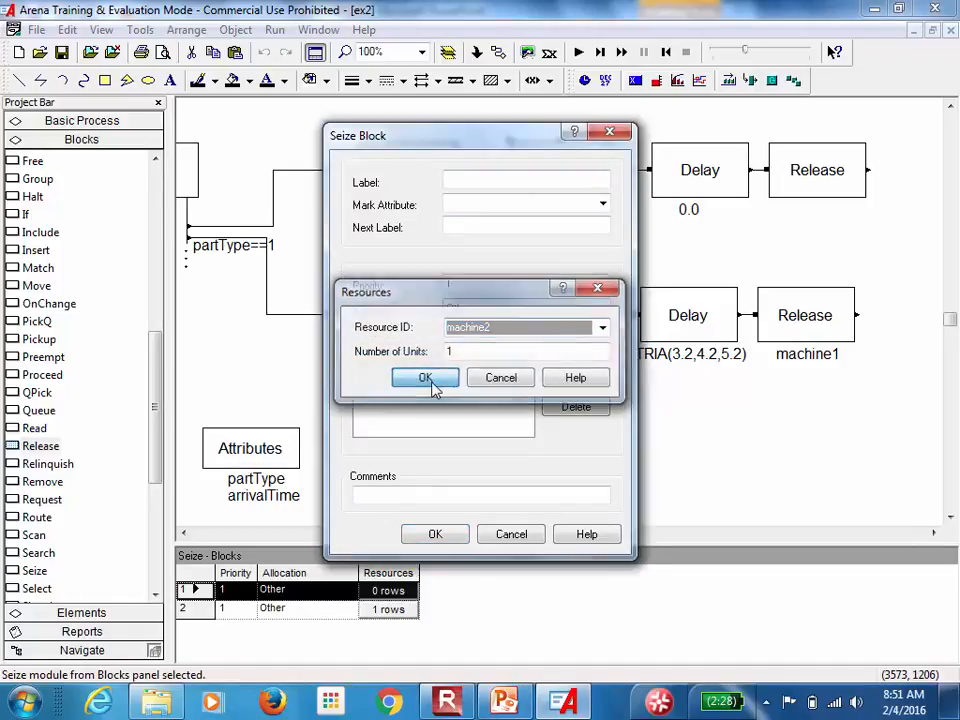
click(436, 533)
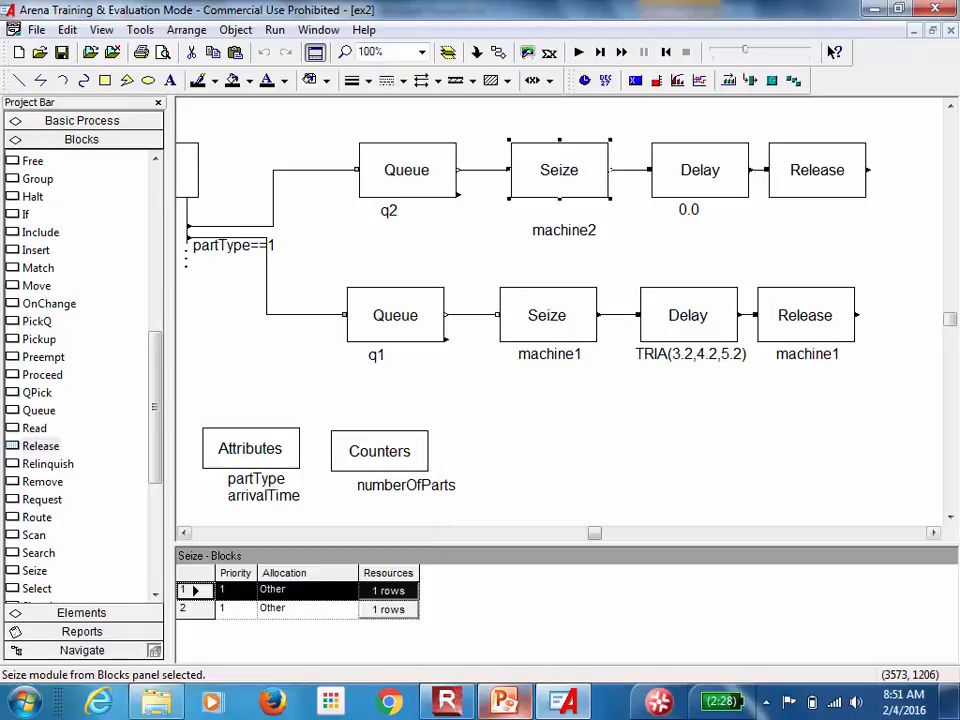
Switch to PowerPoint and copy Drill 2's processing time expression from the Example slide.
click(500, 700)
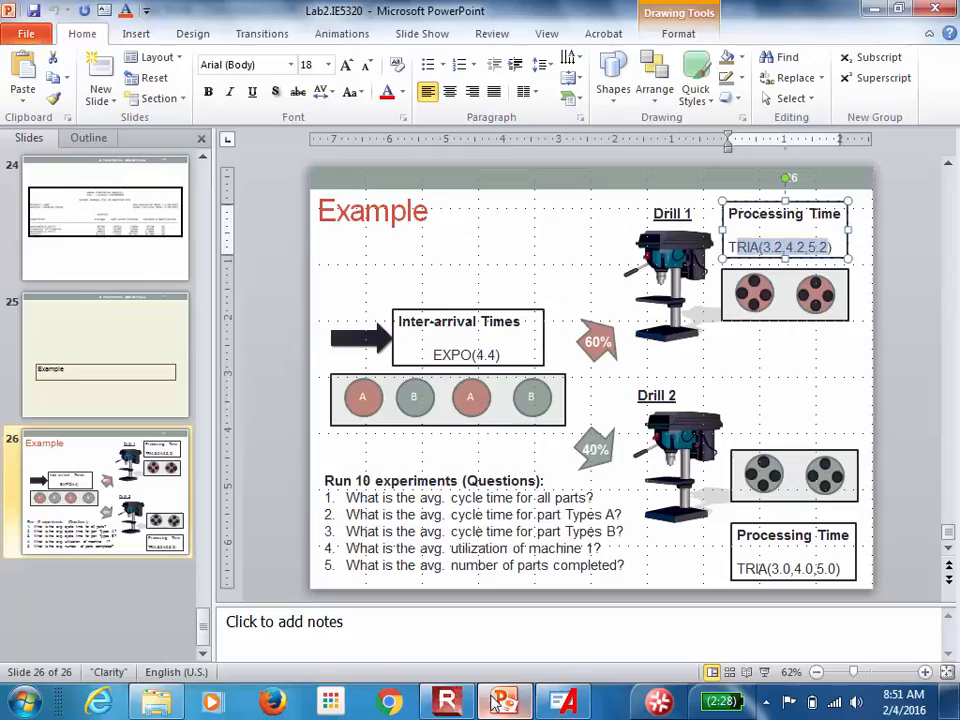
click(738, 568)
drag(808, 568, 843, 569)
key(ctrl+c)
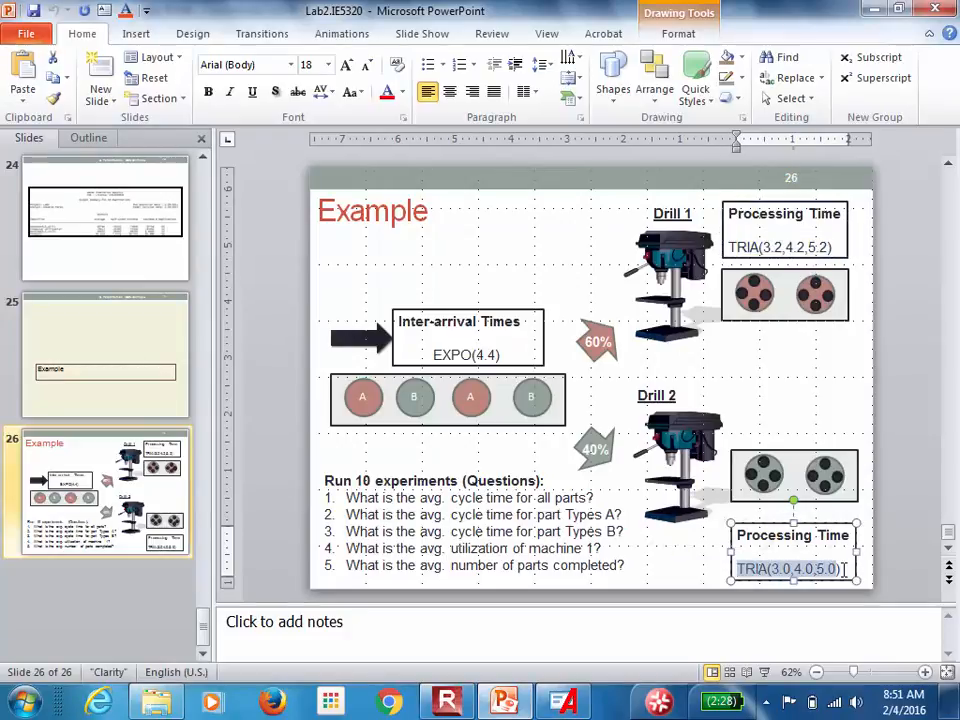
Return to Arena and set the upper Delay block's duration to TRIA(3.0,4.0,5.0).
click(873, 10)
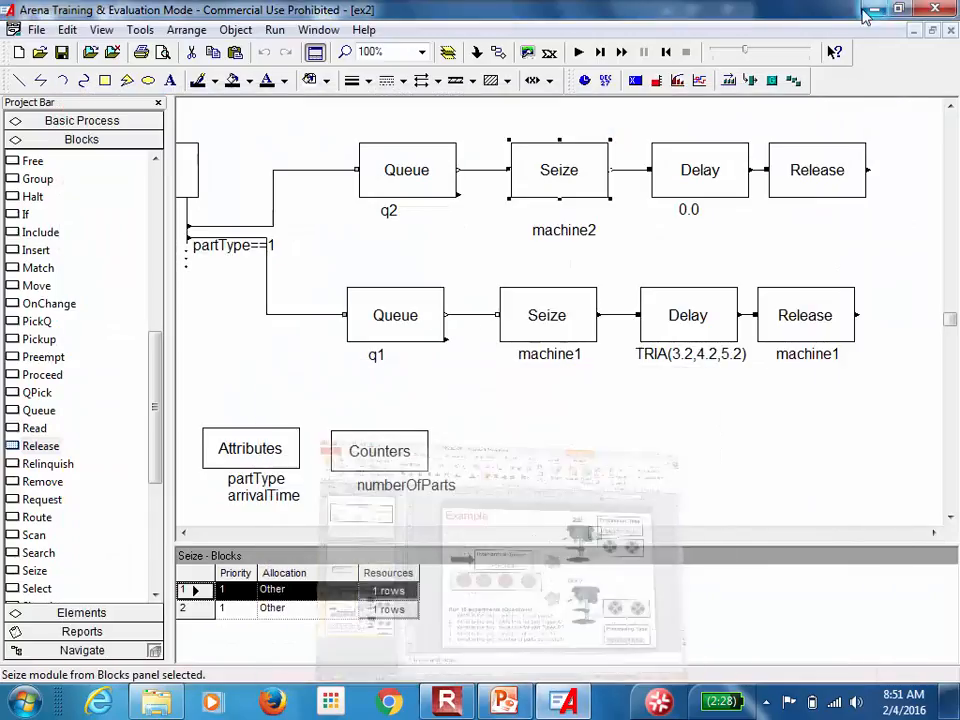
double_click(710, 188)
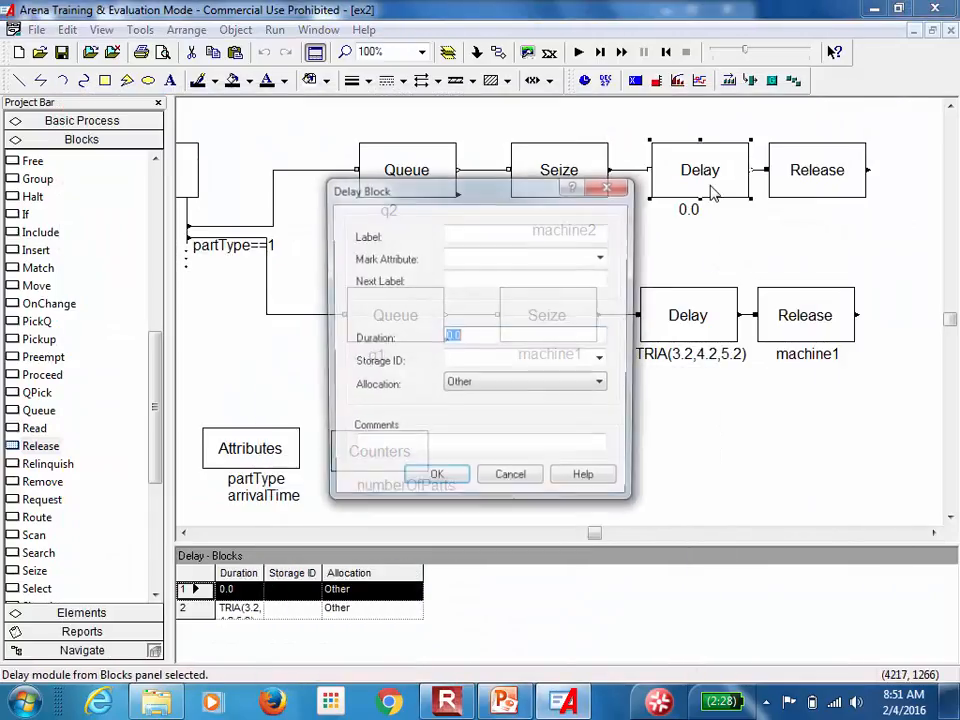
click(453, 336)
double_click(453, 336)
key(ctrl+v)
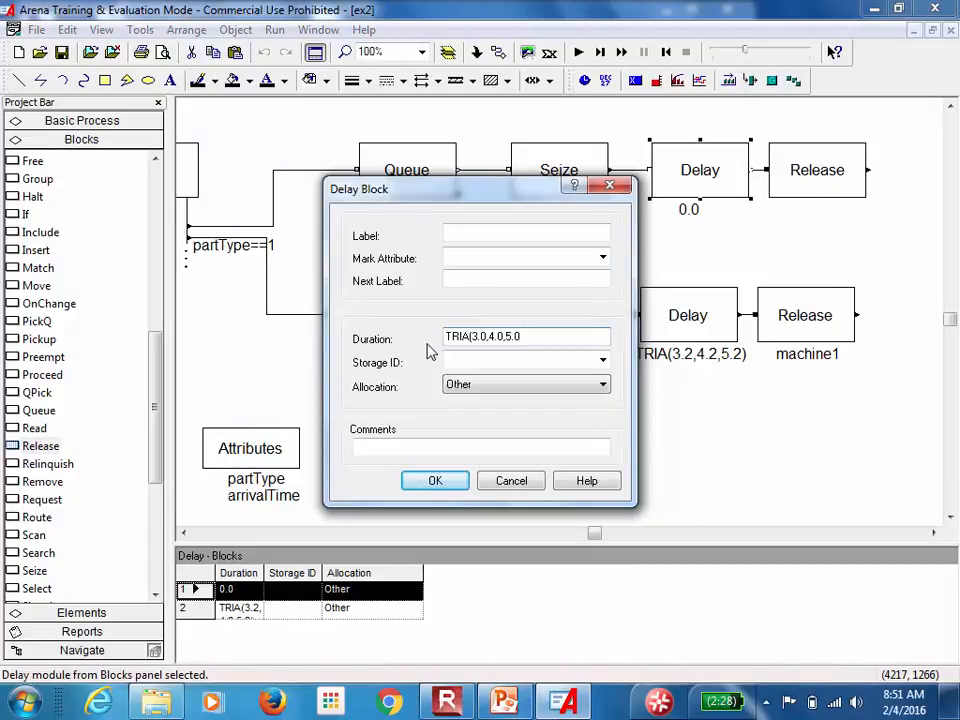
text())
click(449, 487)
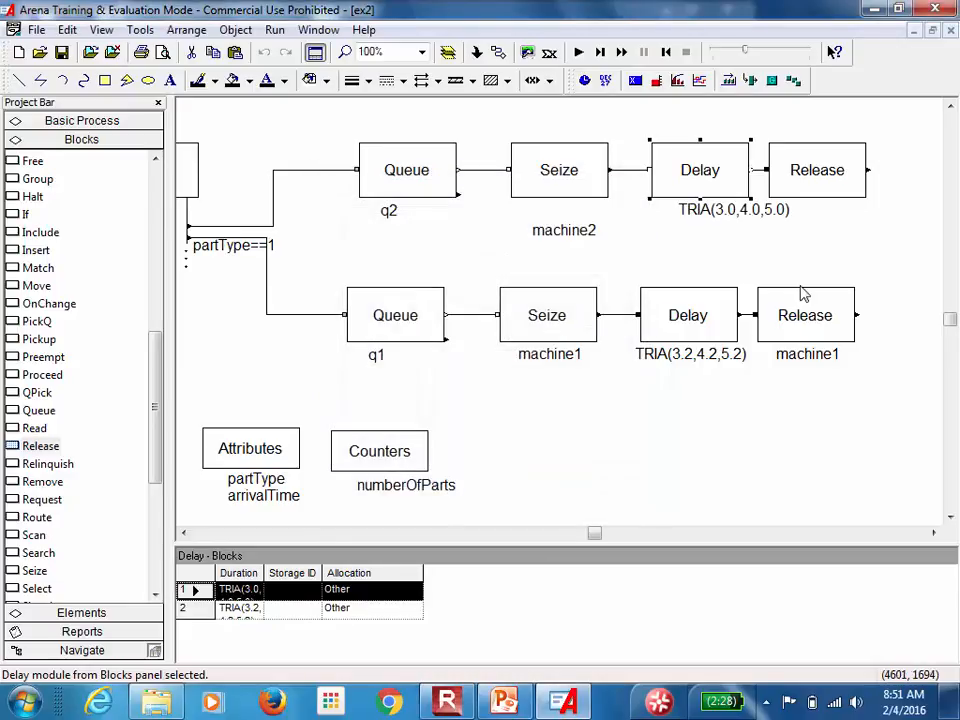
Add one unit of machine2 to the resources released by the upper Release block.
double_click(830, 189)
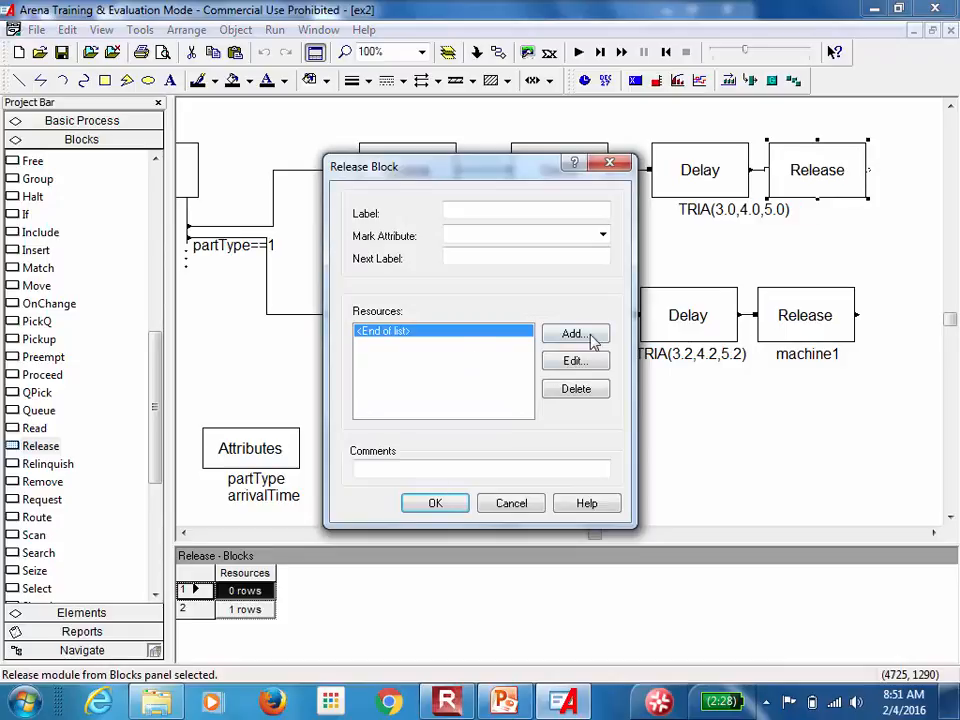
click(590, 333)
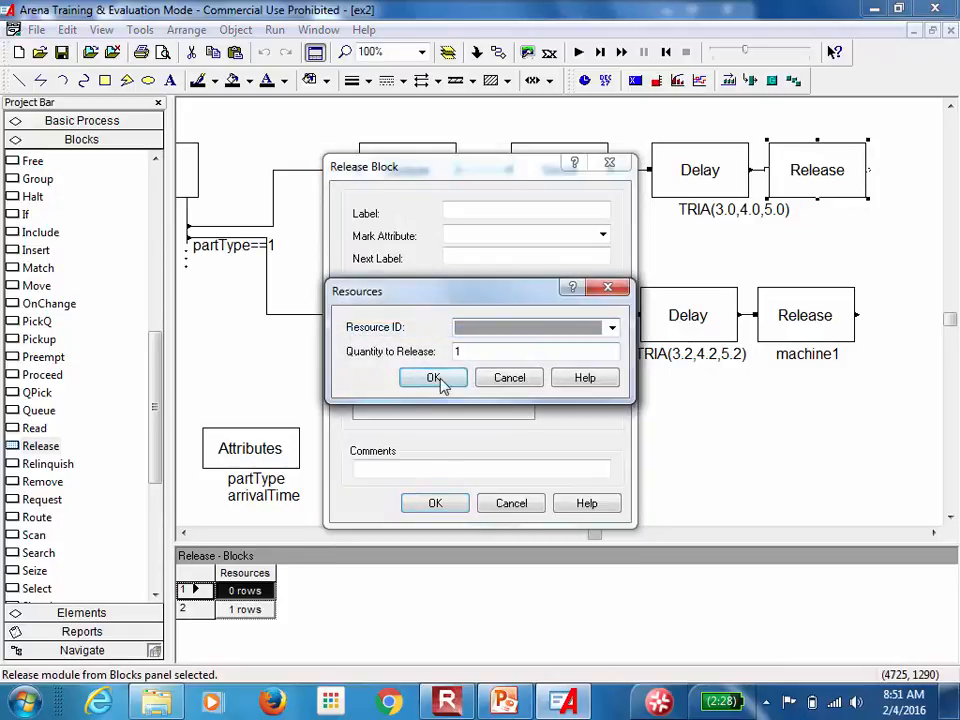
click(612, 327)
click(560, 357)
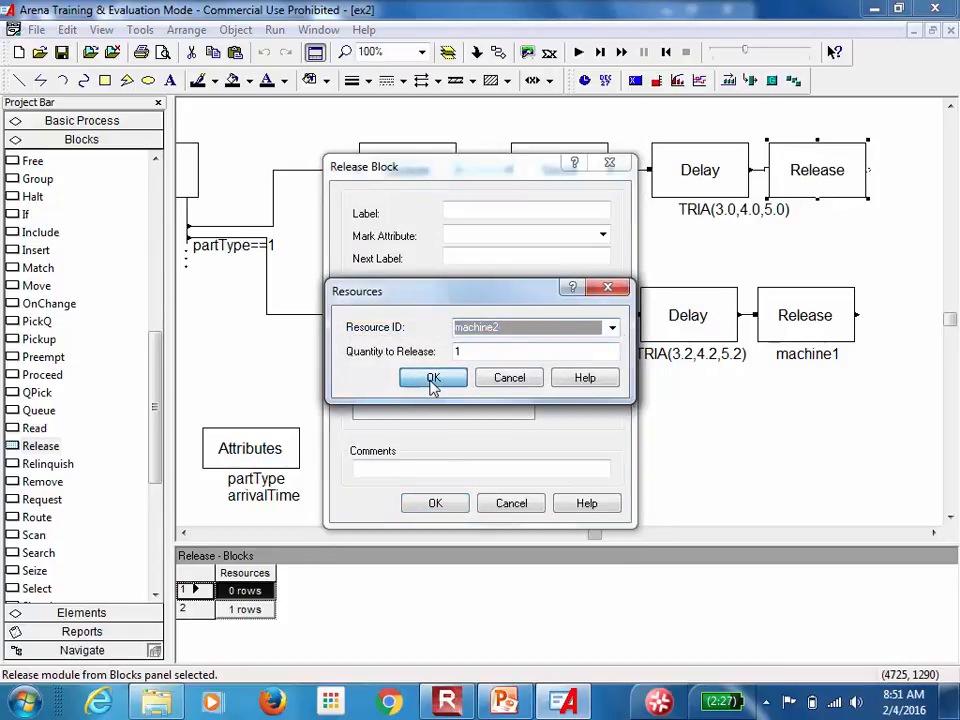
click(433, 378)
click(433, 504)
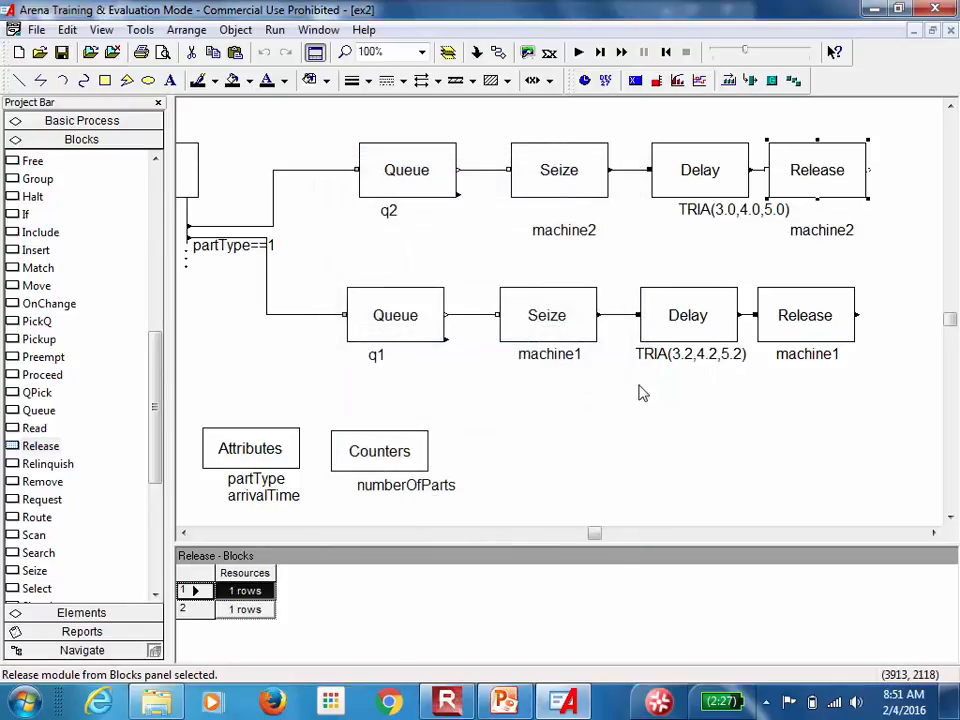
Reposition the machine2, TRIA(3.0,4.0,5.0) and machine2 labels directly beneath the upper Seize, Delay and Release blocks.
click(553, 228)
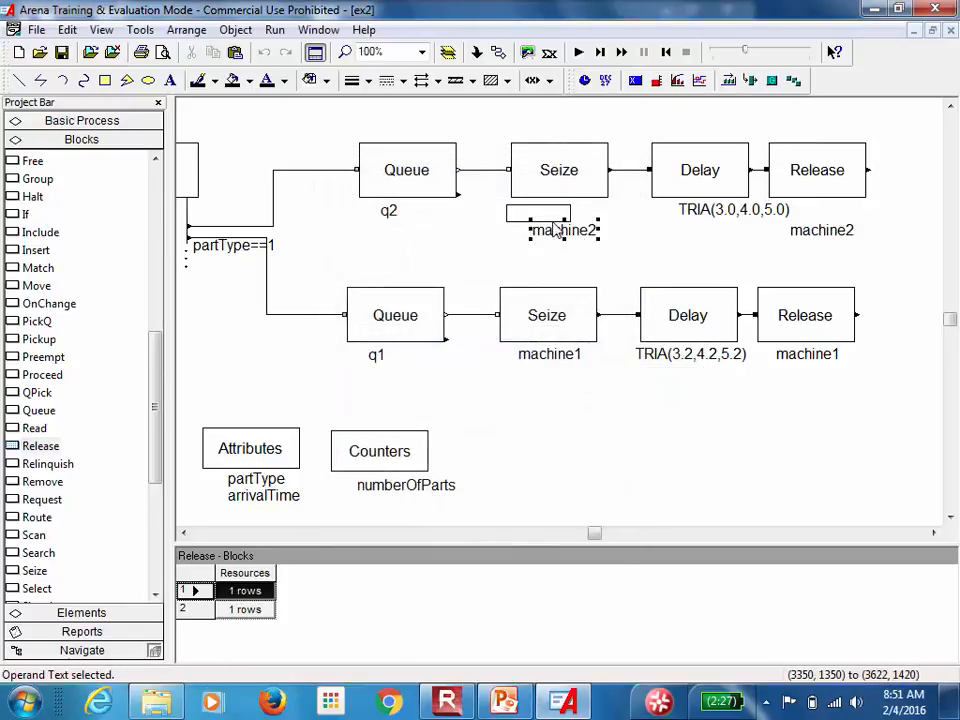
drag(553, 228, 558, 223)
drag(741, 219, 700, 224)
drag(848, 231, 842, 212)
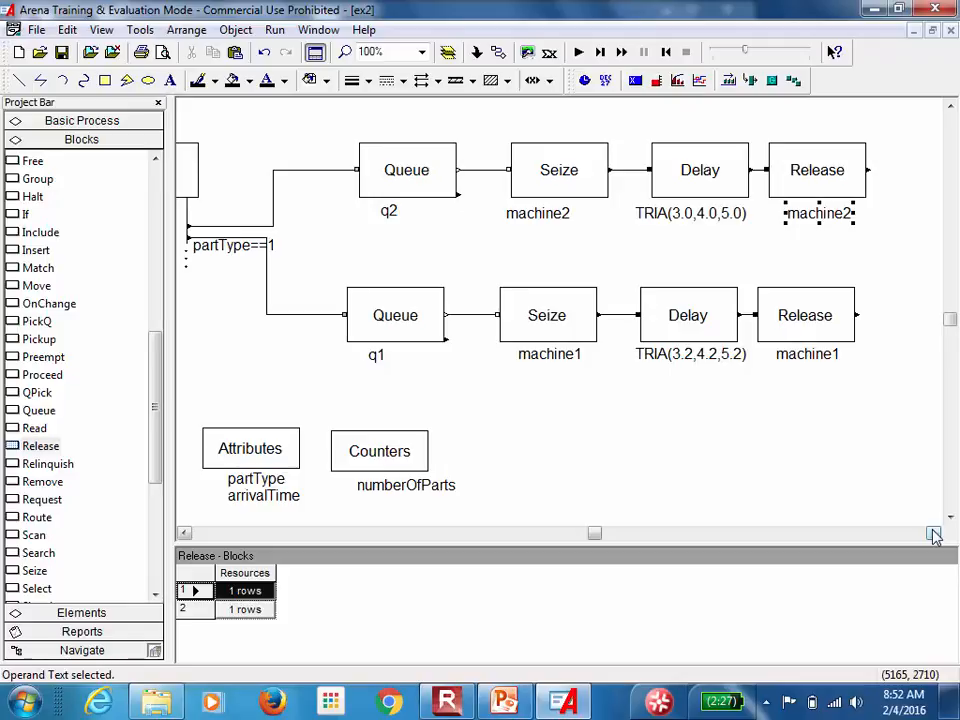
Place a Count block to the right of the two Release blocks, vertically between them.
drag(155, 408, 154, 300)
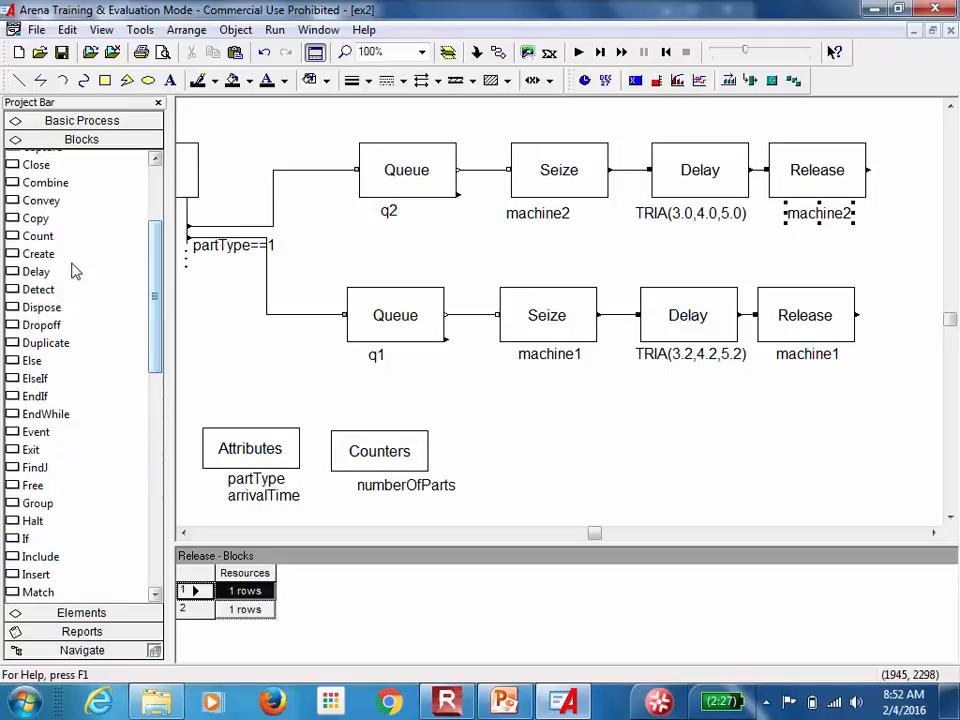
drag(36, 238, 872, 250)
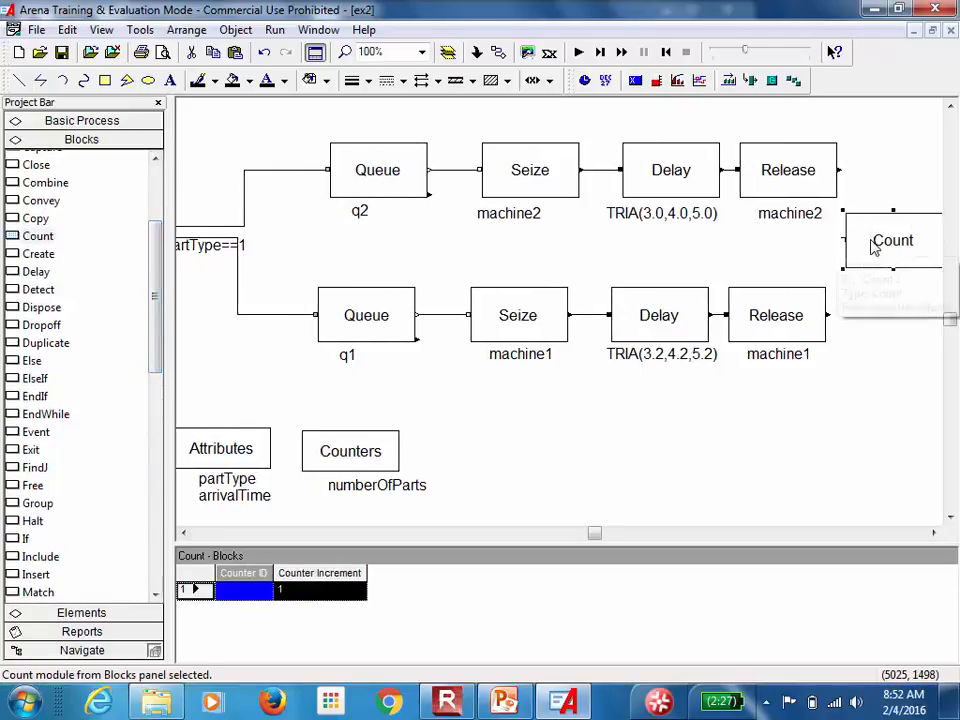
click(934, 533)
drag(598, 265, 653, 257)
Connect the exits of both the upper and lower Release blocks to the Count block's entry.
click(503, 58)
click(533, 170)
click(592, 232)
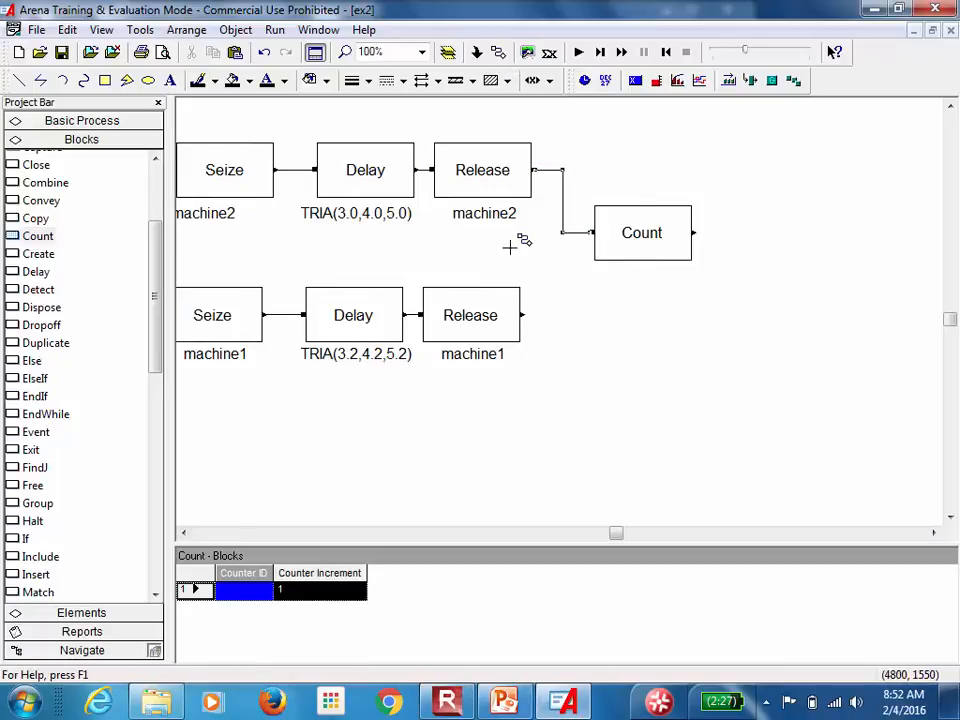
click(521, 314)
click(592, 232)
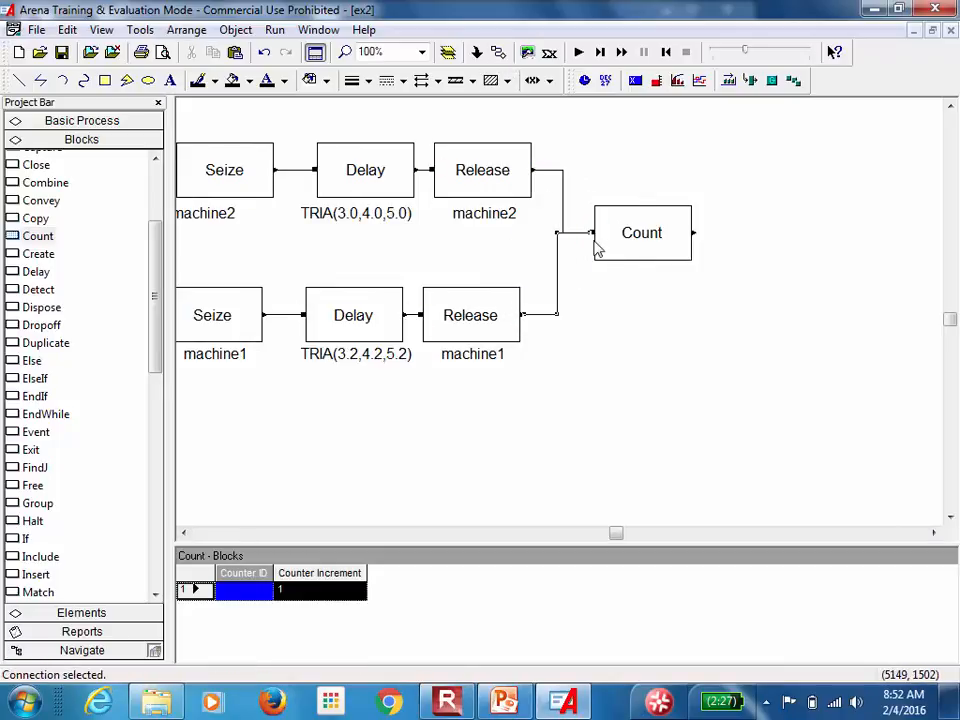
Set the Count block's counter ID to numberOfParts.
double_click(657, 251)
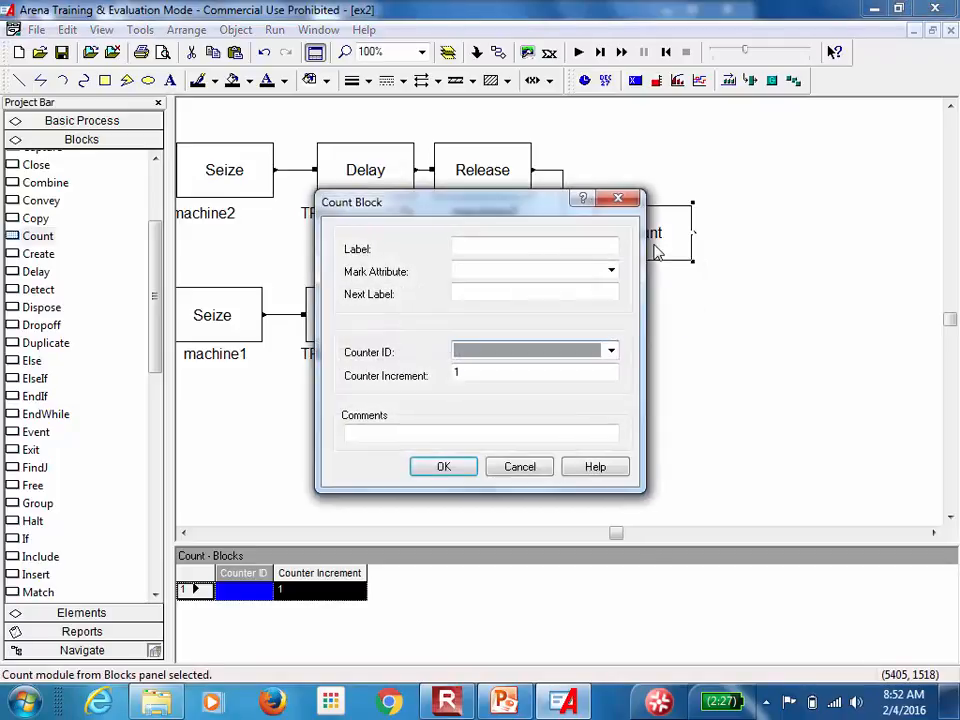
click(612, 352)
click(592, 369)
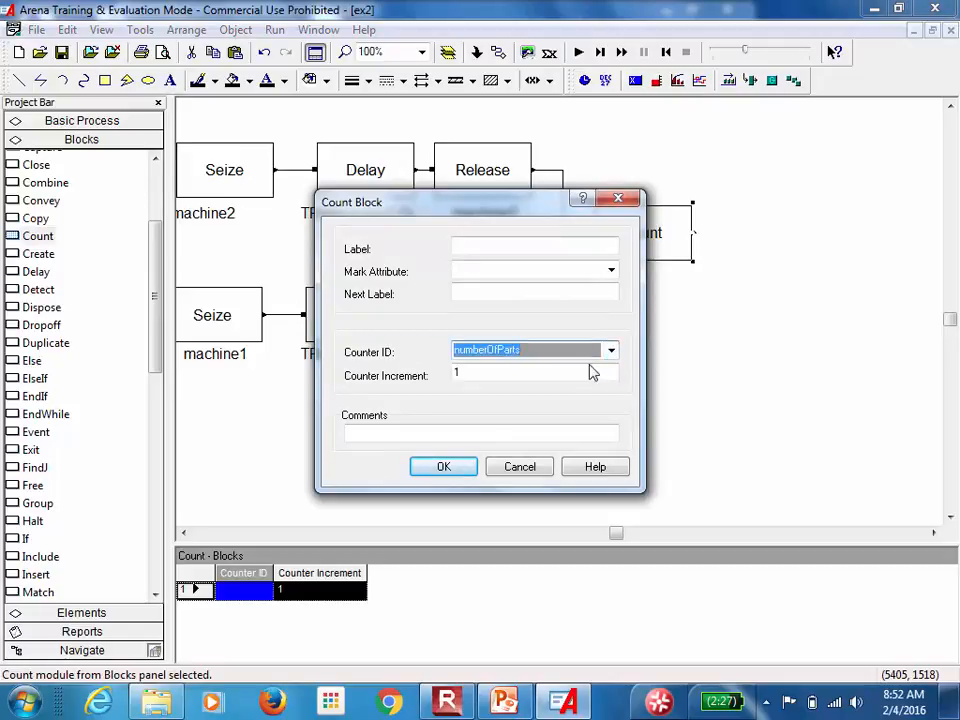
click(444, 470)
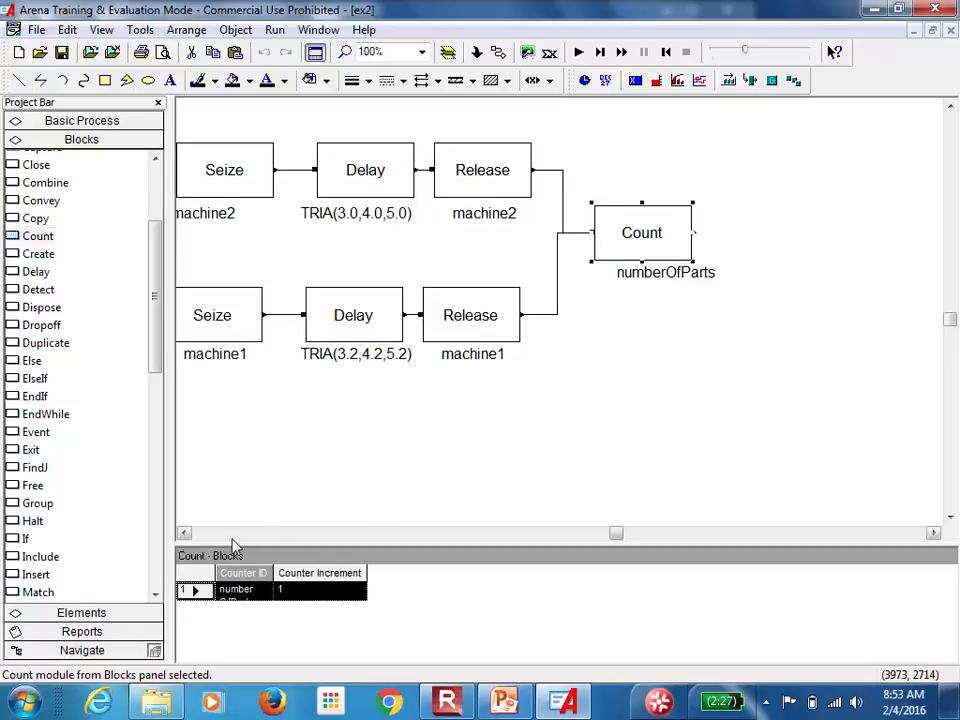
Place a Tallies element to the right of the Counters element in the experimental frame.
click(185, 534)
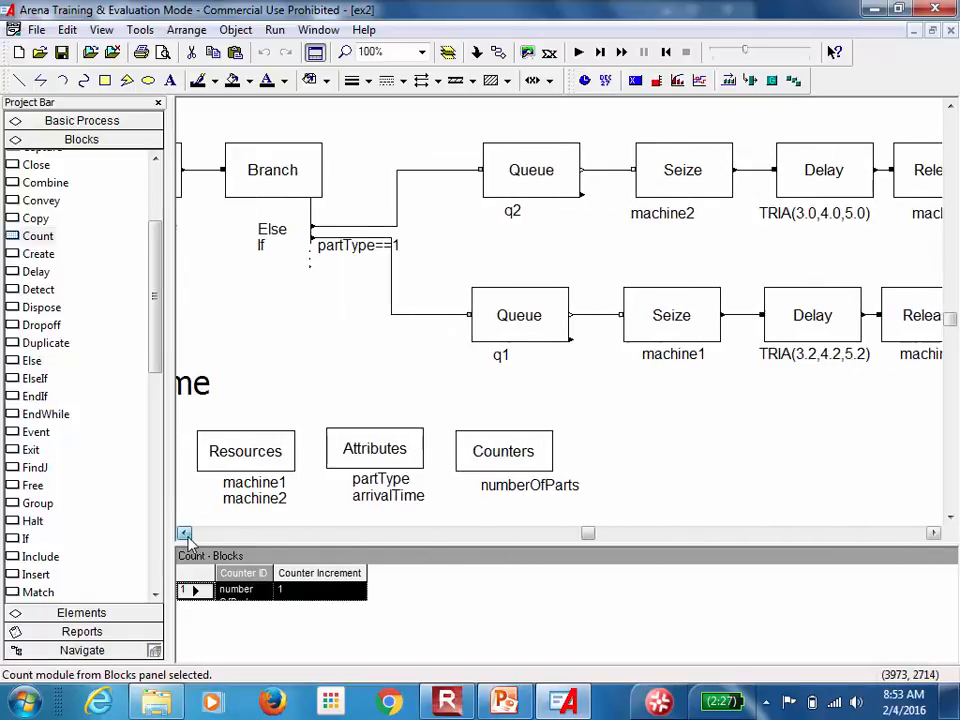
click(185, 534)
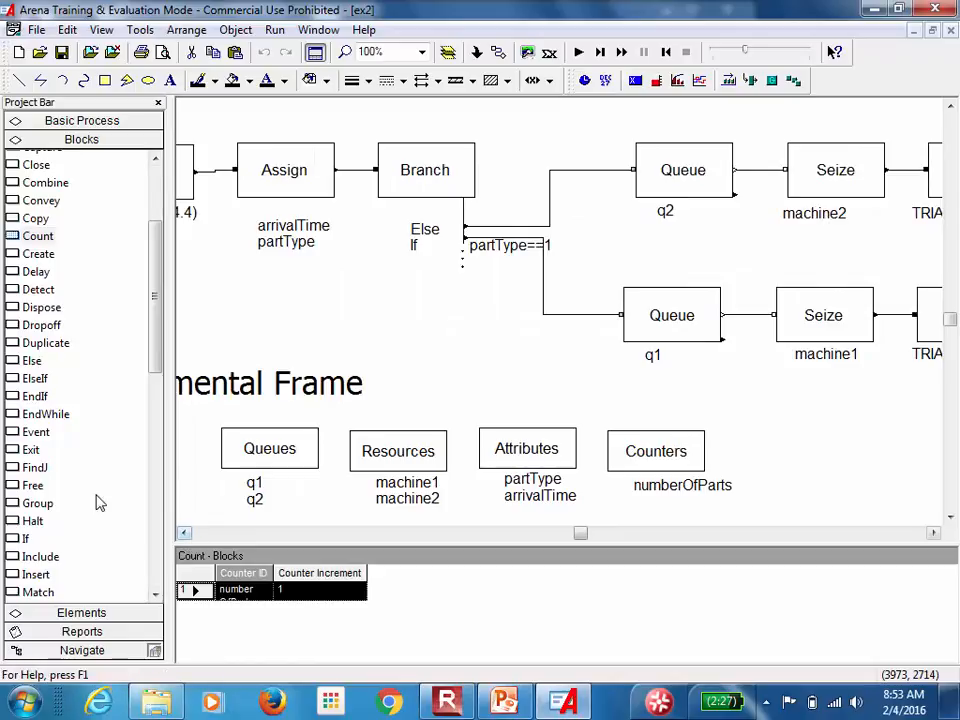
click(108, 614)
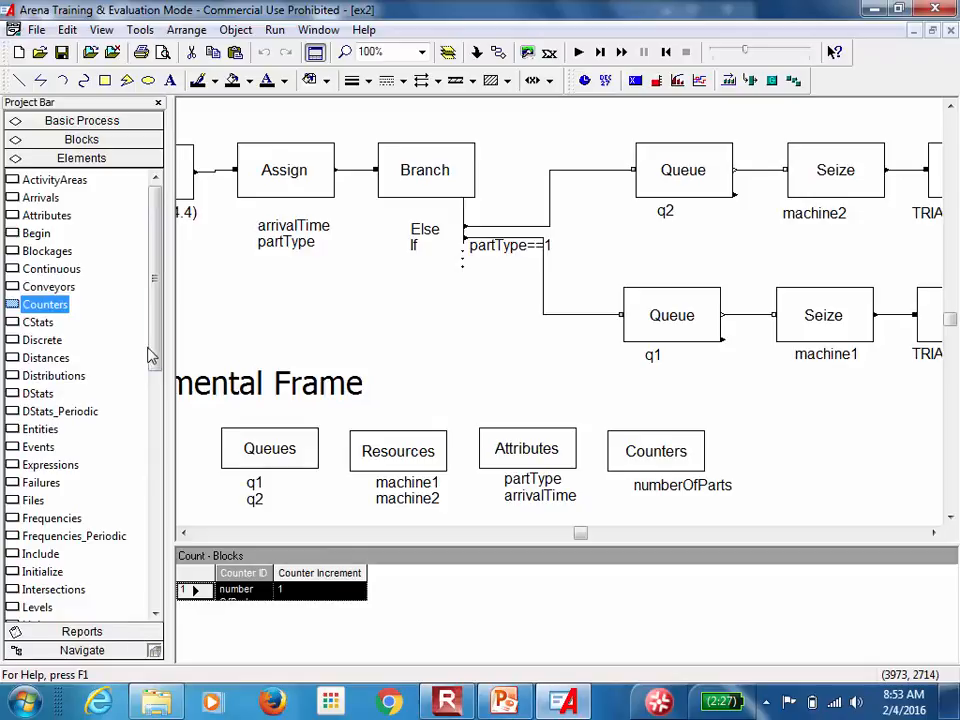
drag(157, 344, 146, 570)
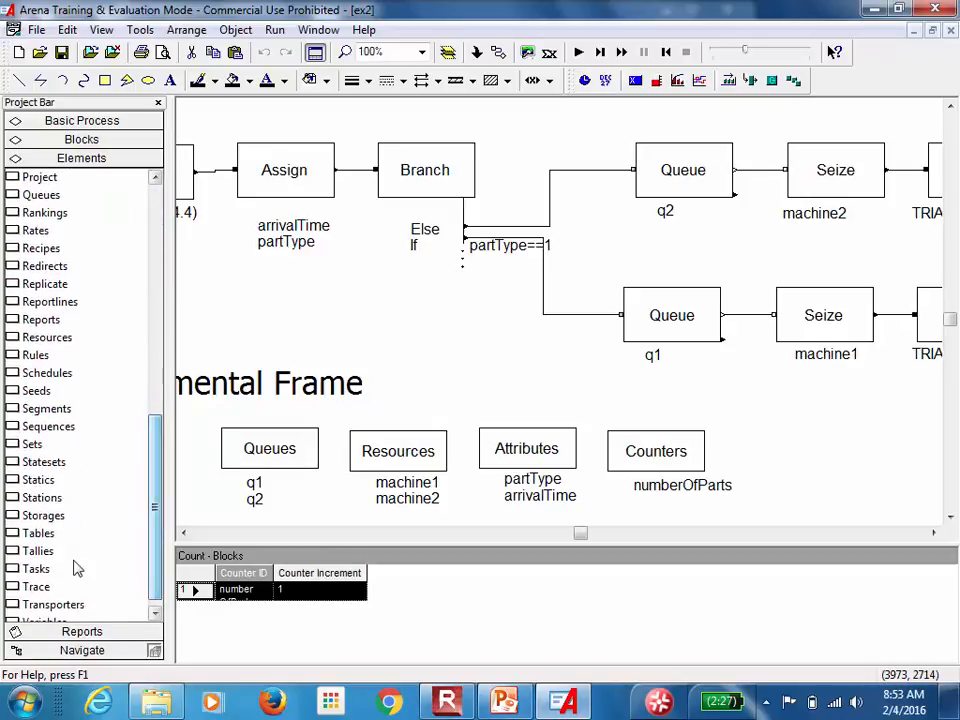
drag(42, 556, 760, 464)
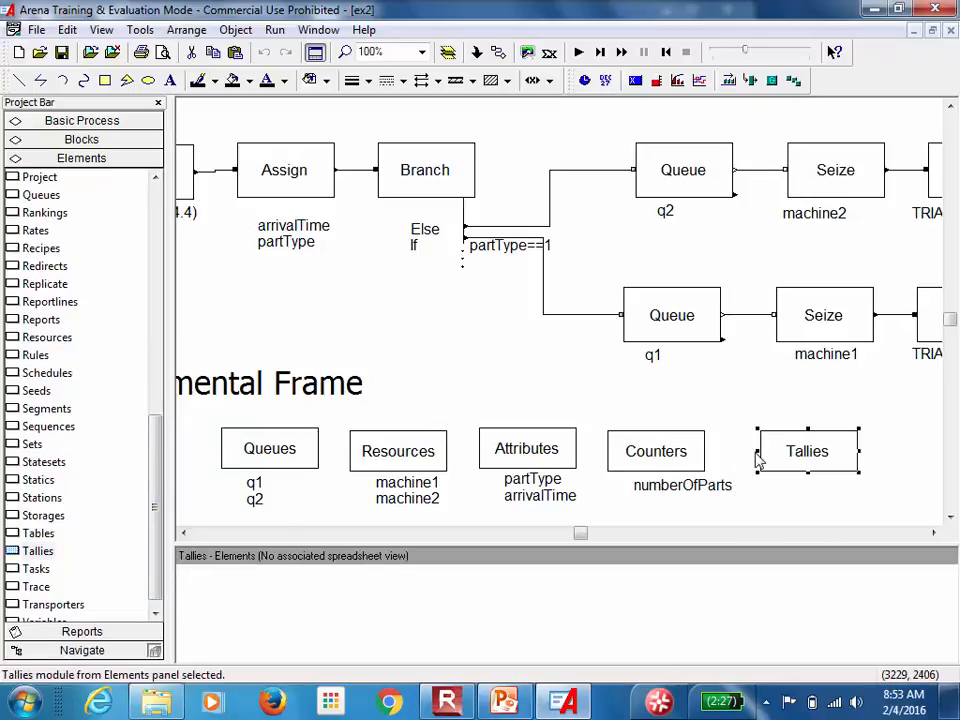
Add a tally named cycleTimeAll to the Tallies element.
click(933, 534)
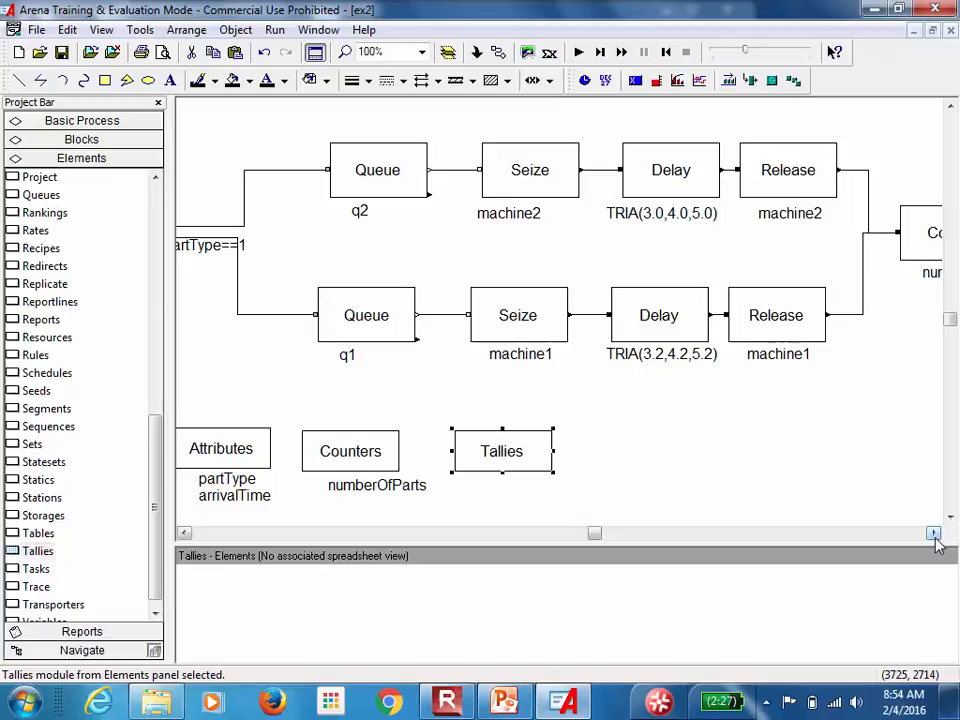
double_click(520, 457)
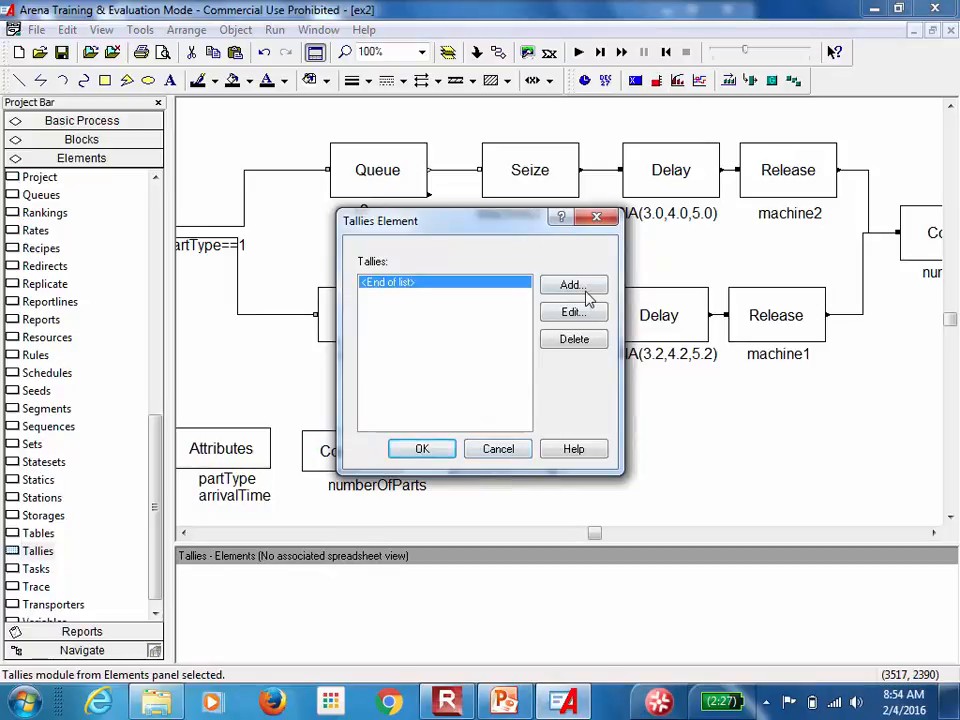
click(572, 287)
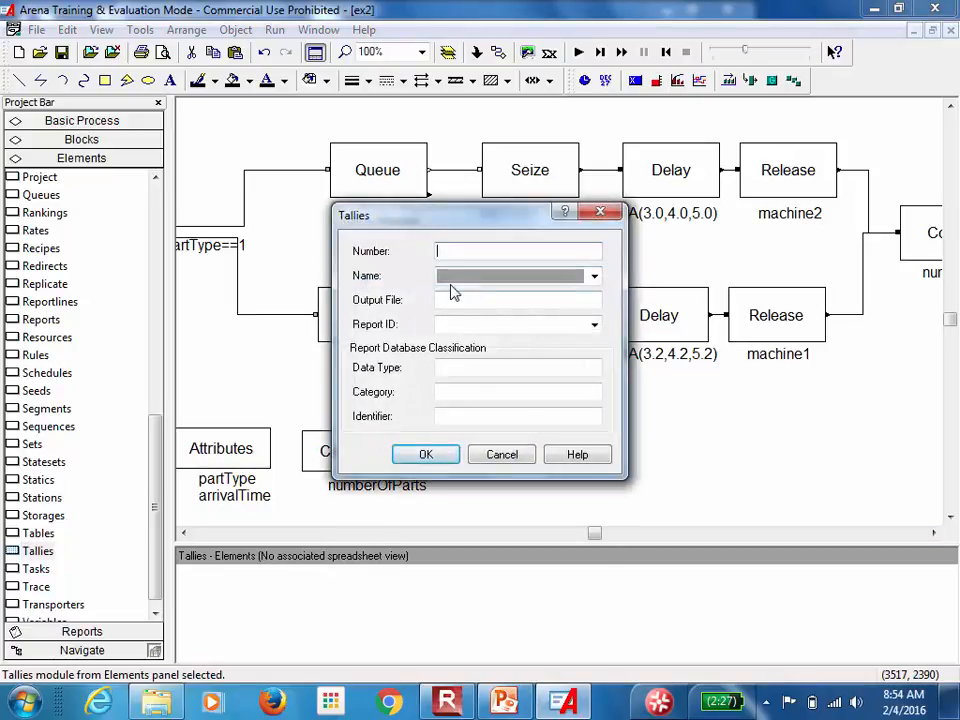
text(CT)
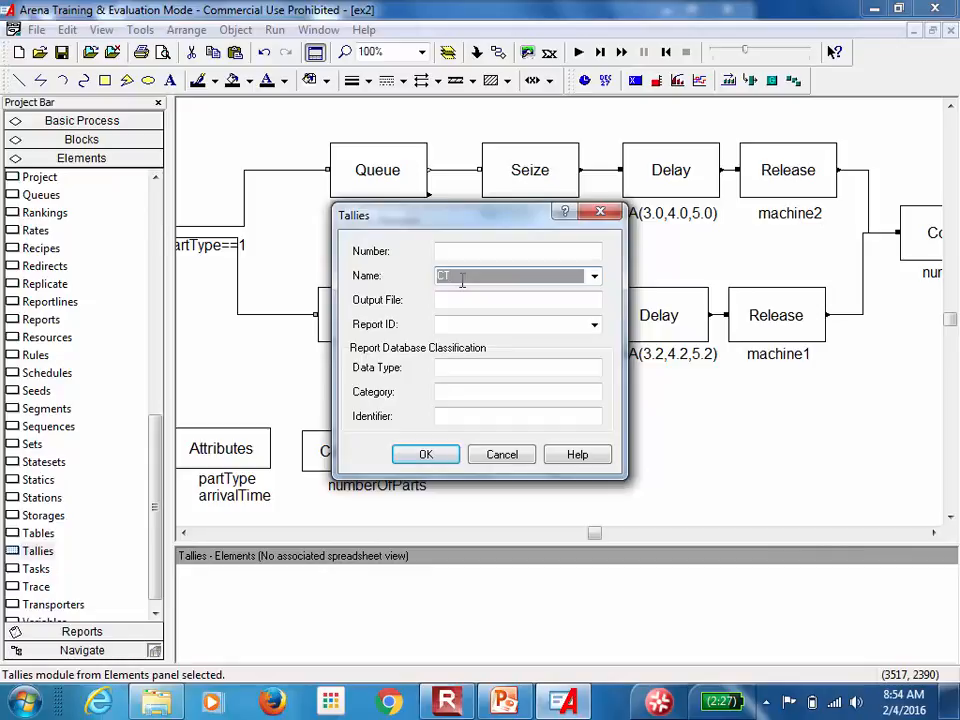
key(BackSpace)
text(cycleTimeAll)
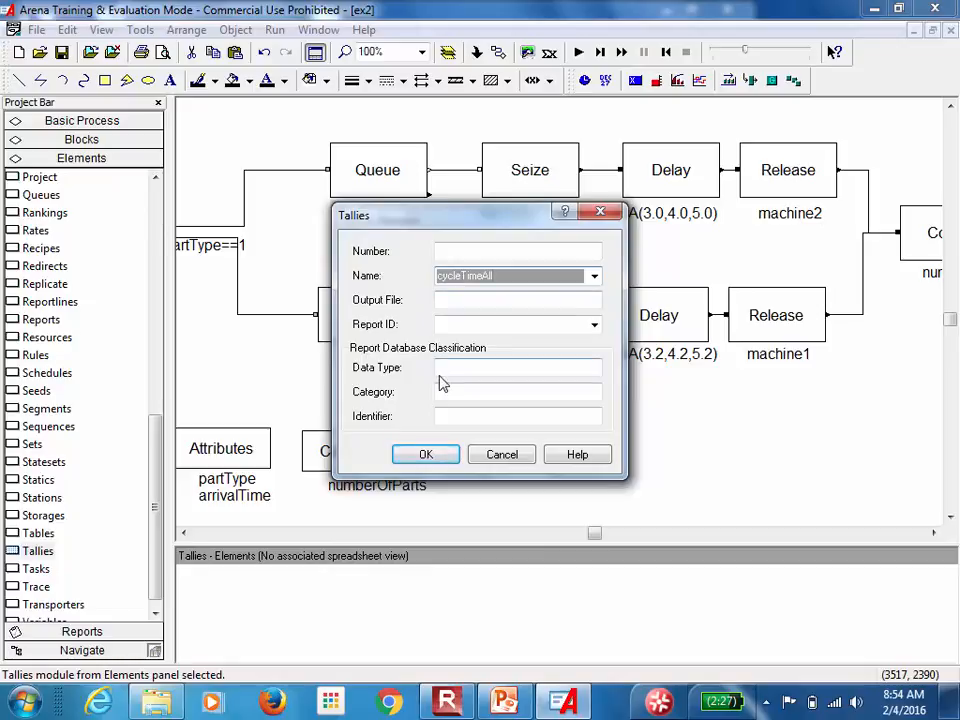
click(420, 456)
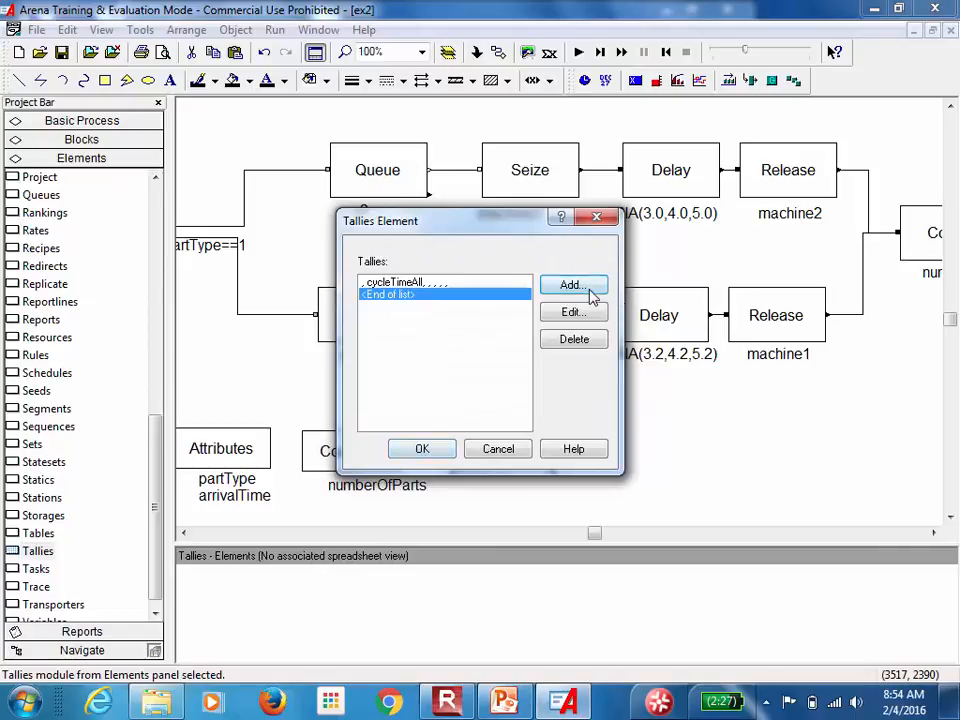
Add two more tallies, cycleTimeP1 and cycleTimeP2, and save the Tallies element.
click(577, 284)
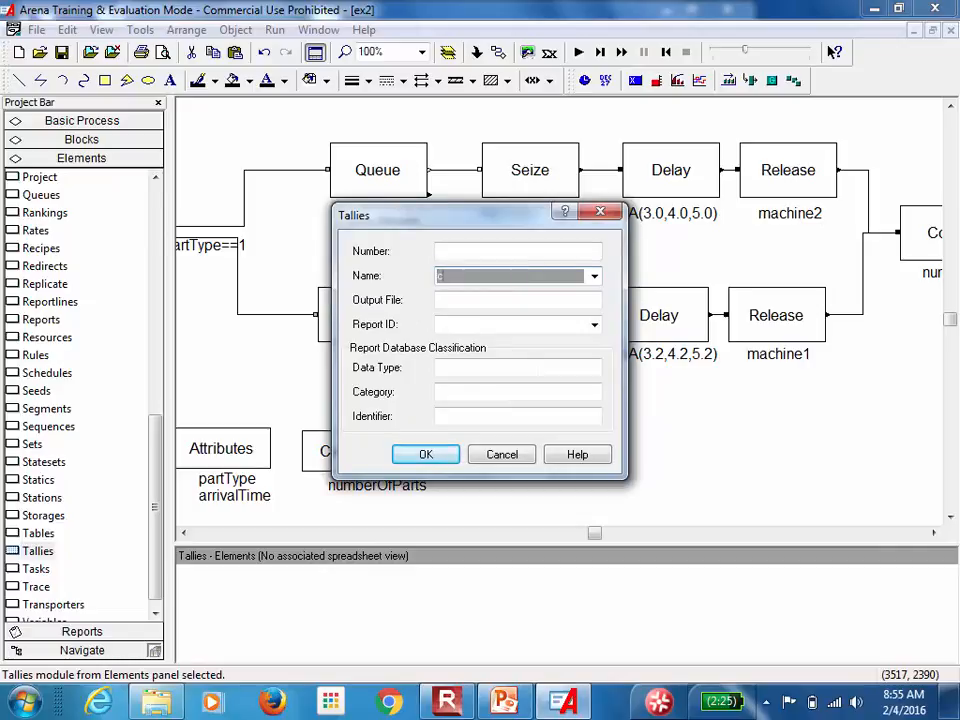
text(cycleTimeP1)
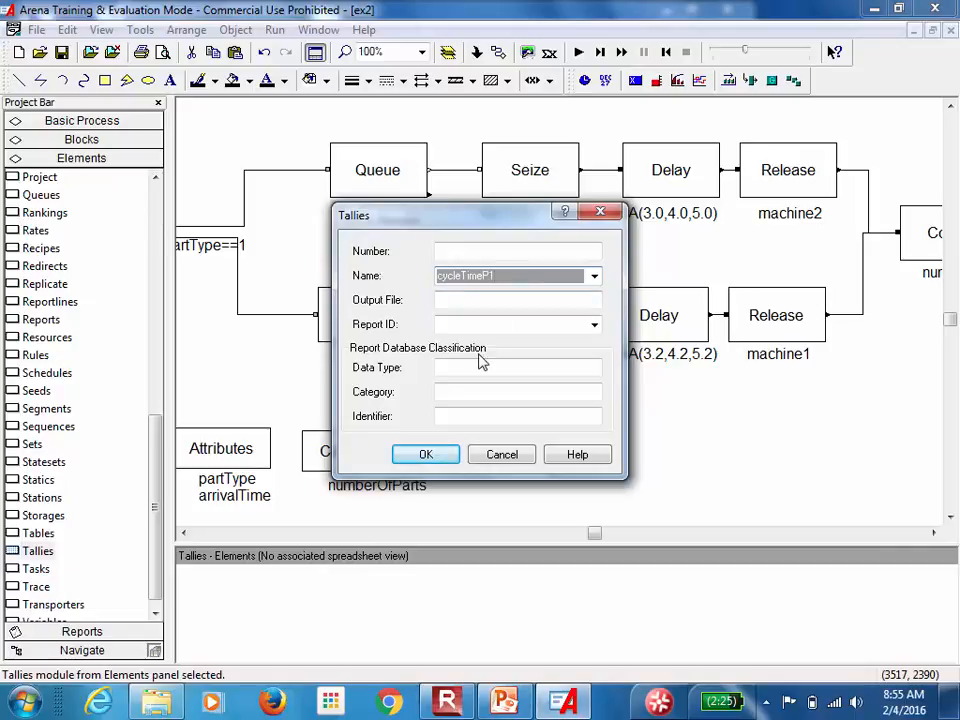
click(426, 454)
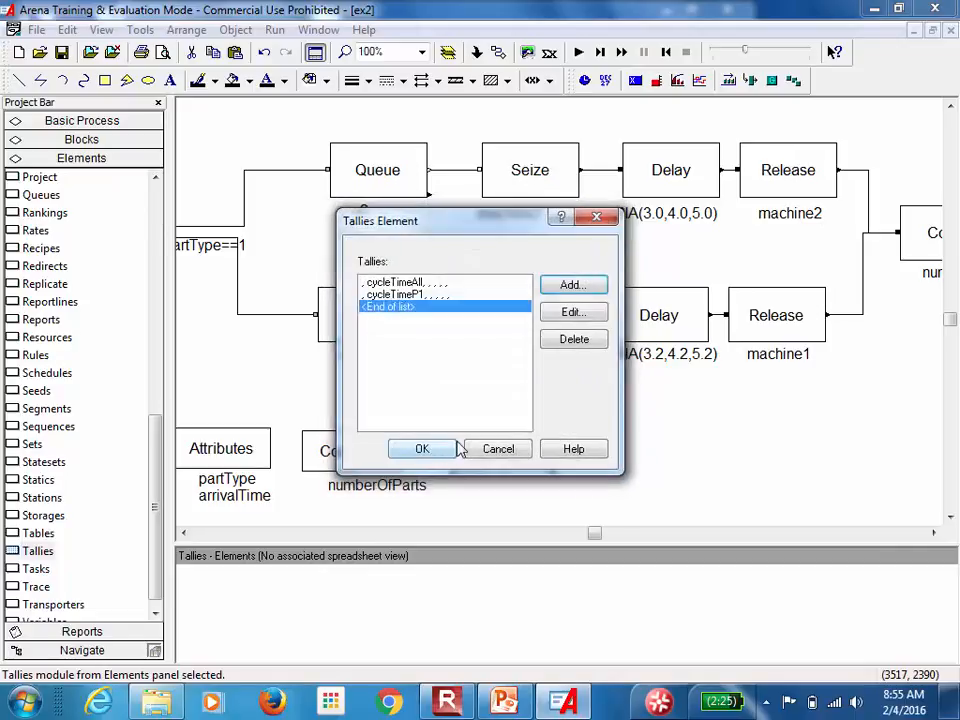
click(590, 287)
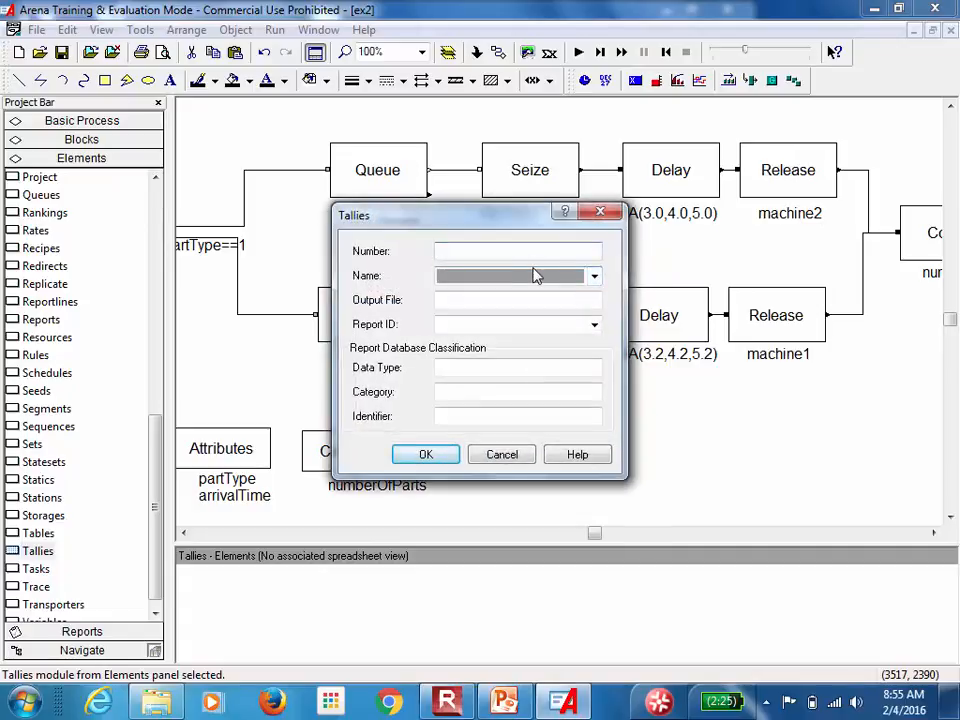
click(526, 276)
text(cycle)
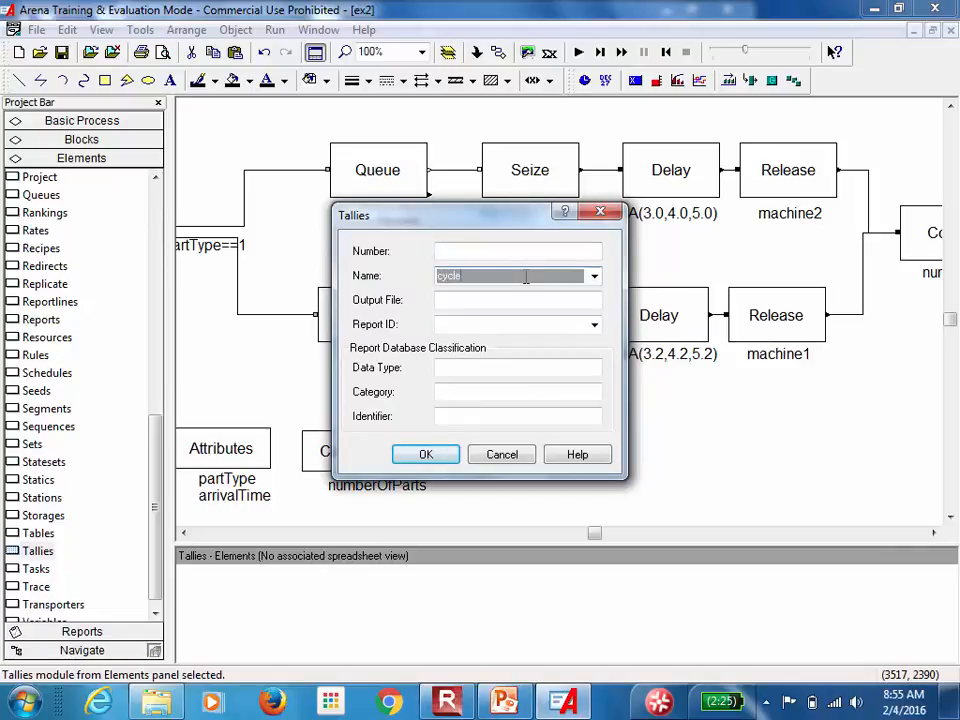
text(TimeP2)
click(424, 454)
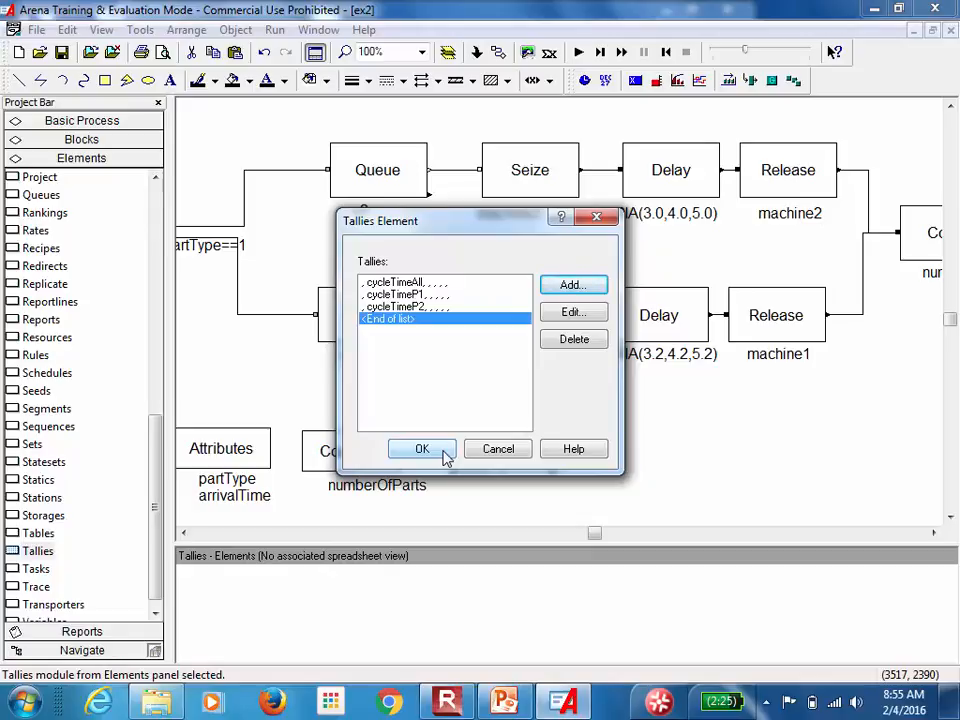
click(445, 452)
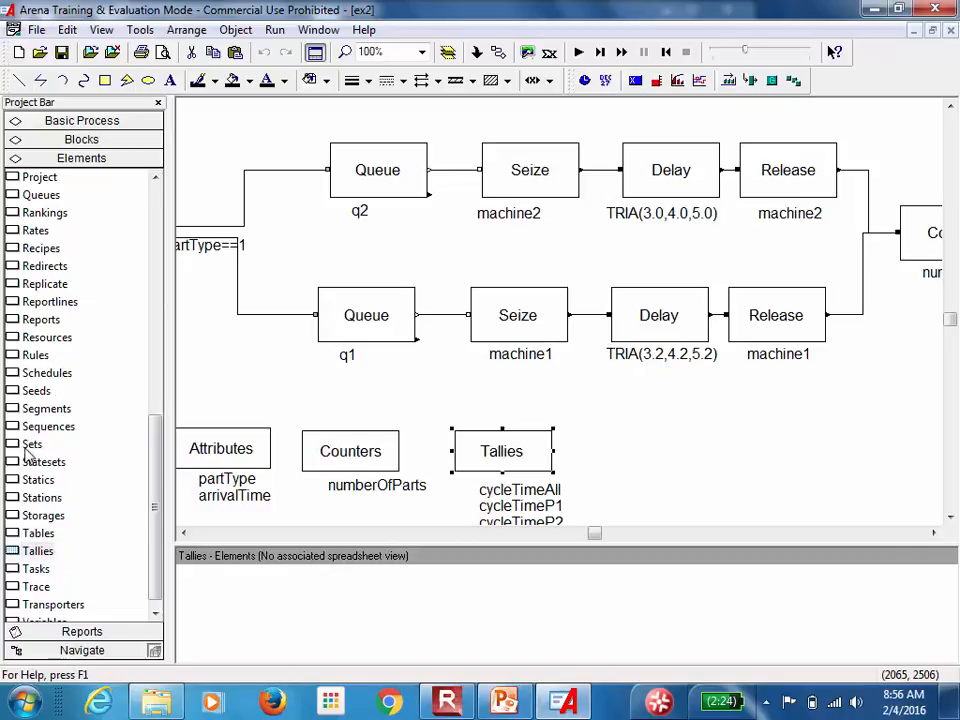
Place a Sets element to the right of the Tallies element and add a set named ctByType.
drag(37, 444, 607, 458)
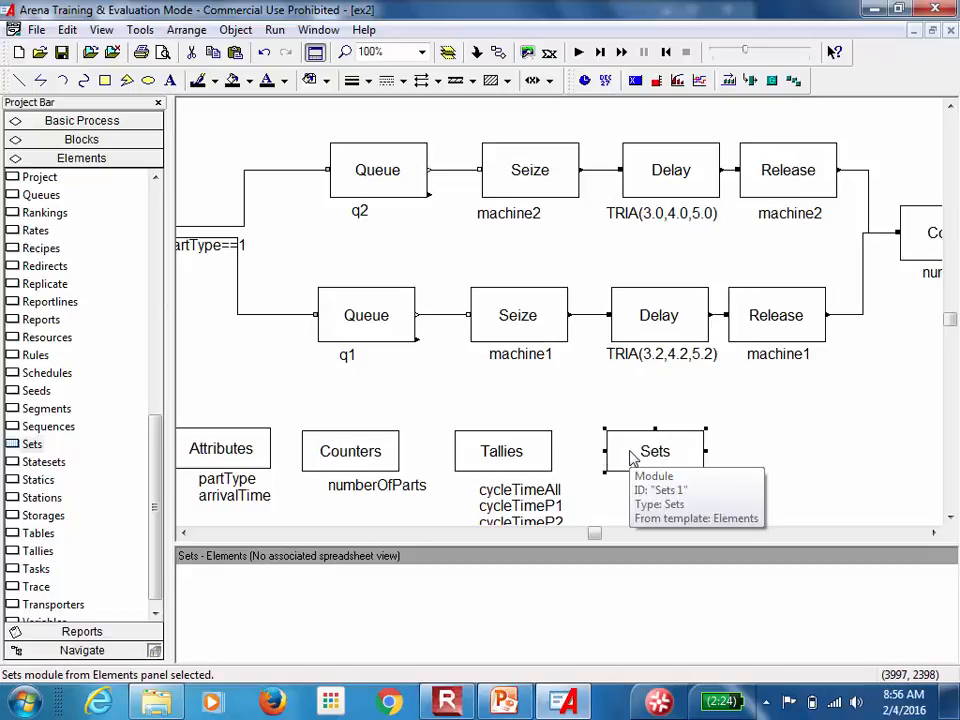
double_click(632, 455)
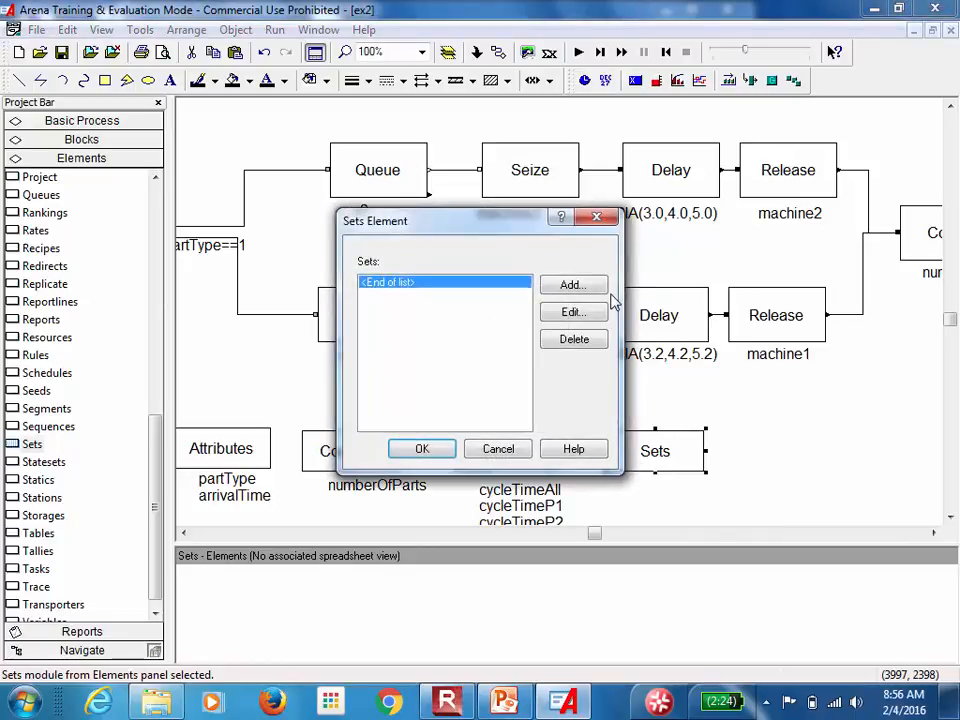
click(595, 285)
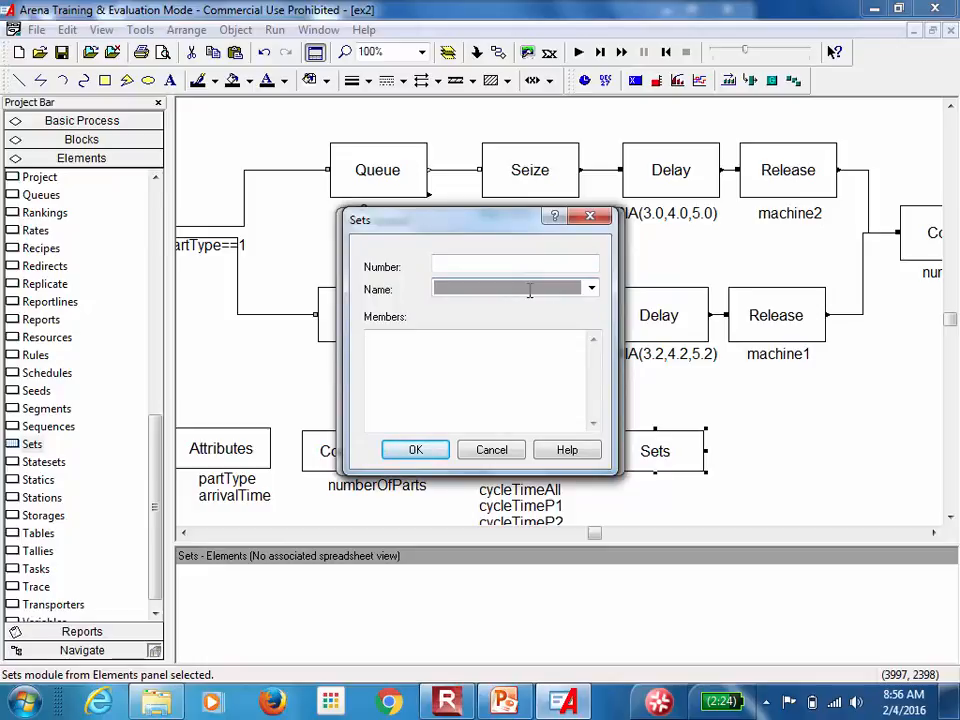
text(ct8yType)
Give the ctByType set the members cycleTimeP1 and cycleTimeP2 and save the Sets element.
click(433, 344)
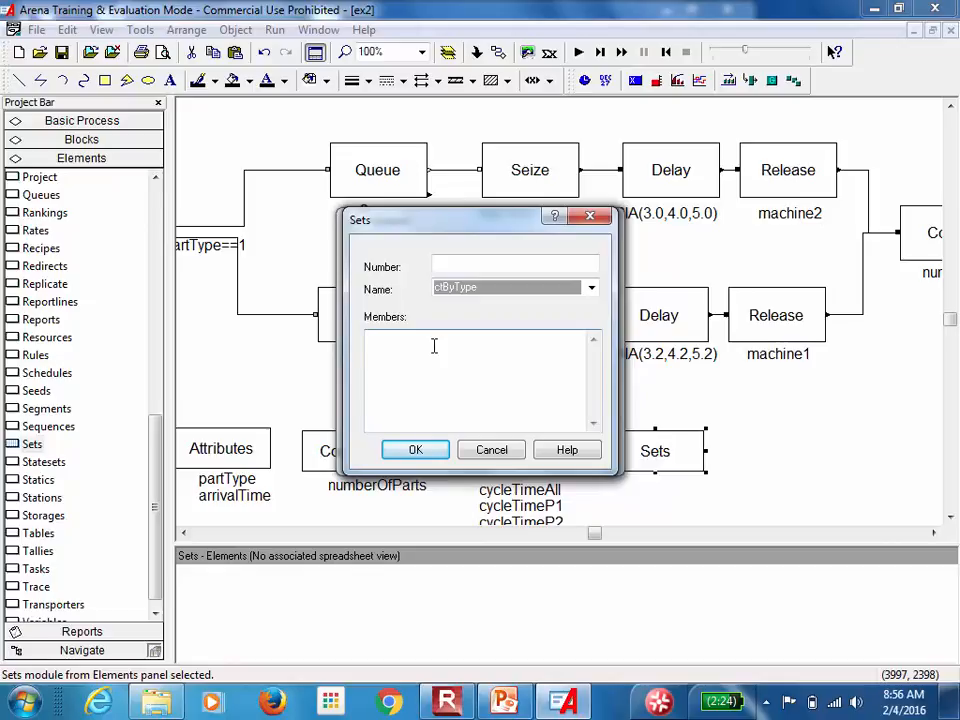
text(cycleTimeP1)
key(Return)
text(cycleT)
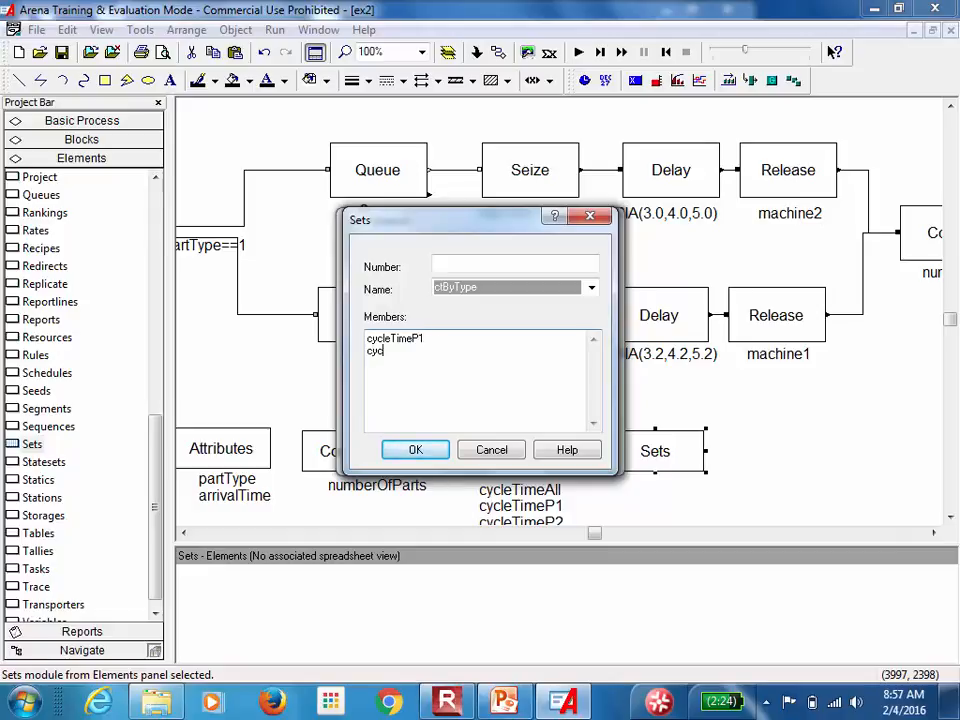
text(imeP2)
click(415, 457)
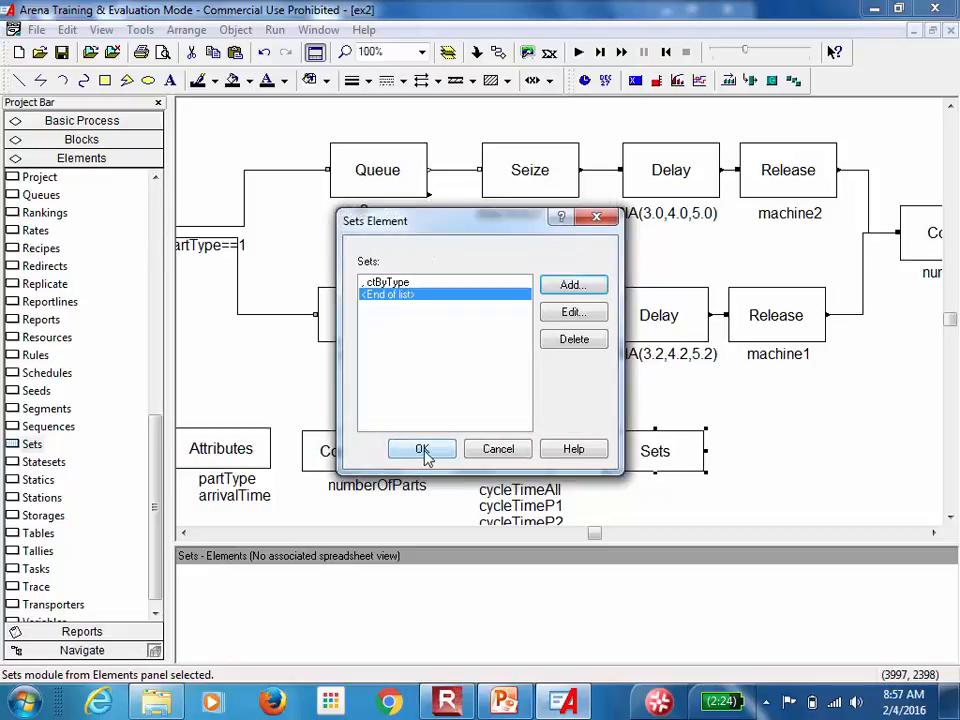
click(423, 451)
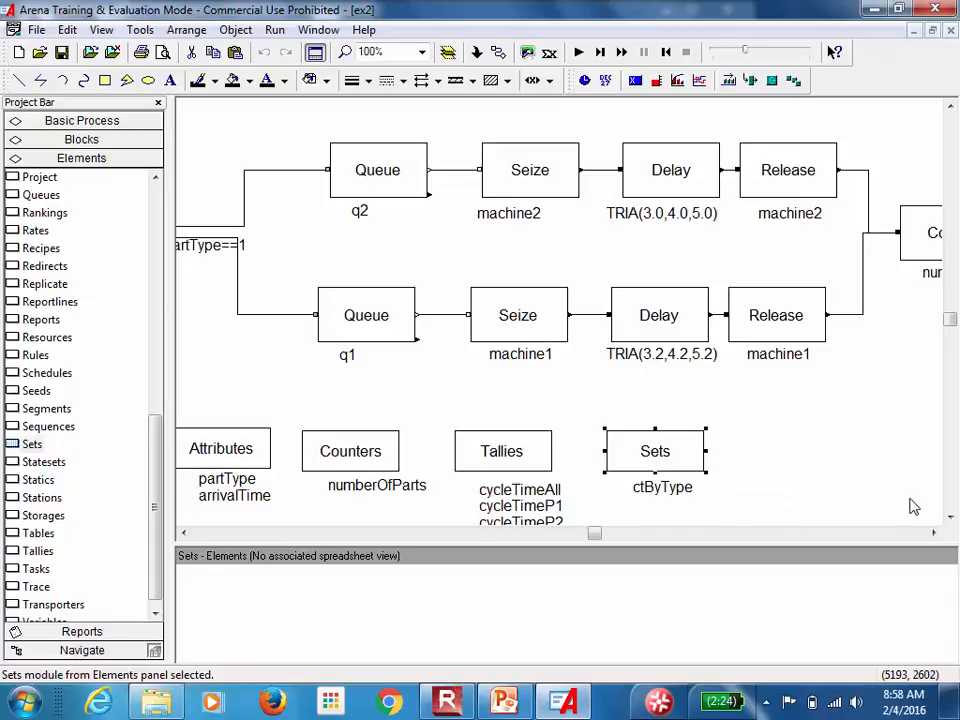
Place two Tally blocks in a row to the right of the Count block.
drag(933, 535, 933, 535)
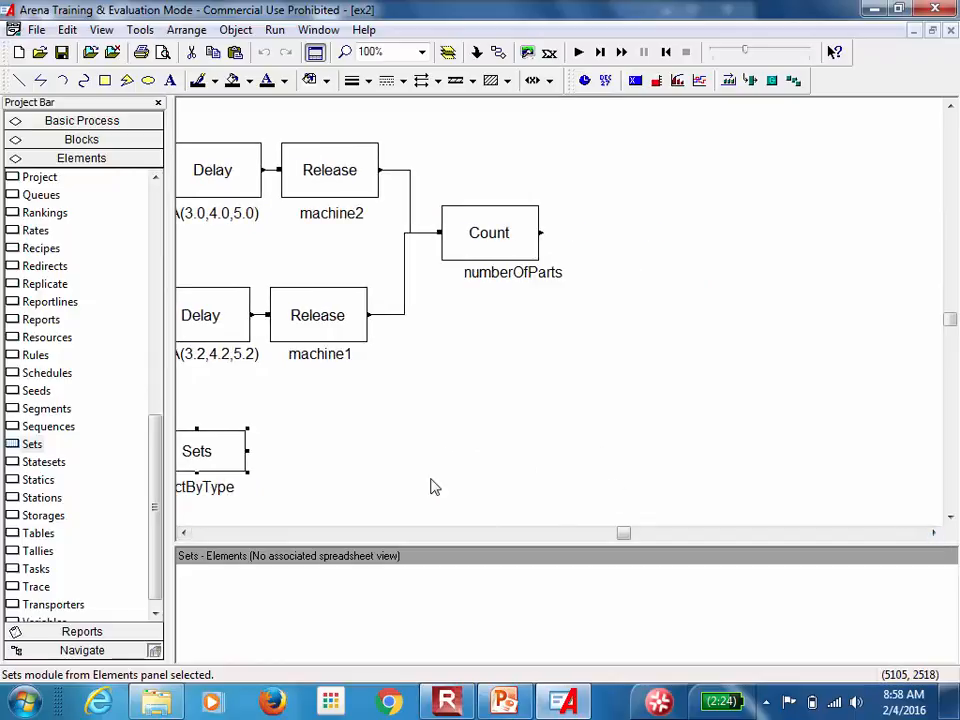
drag(158, 456, 133, 424)
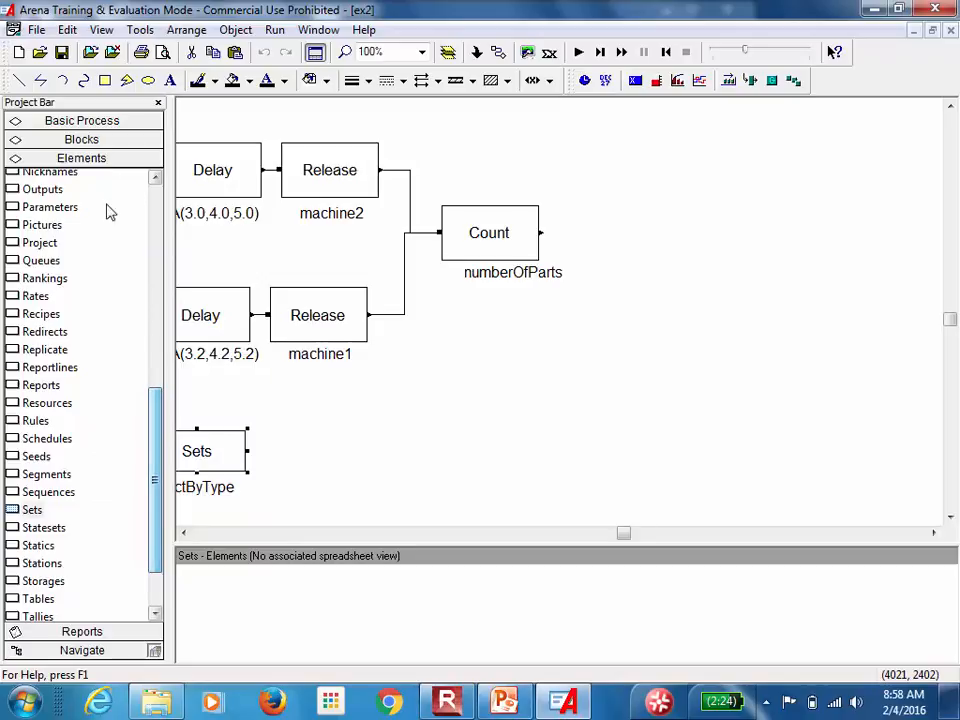
click(101, 139)
drag(156, 285, 150, 490)
drag(40, 467, 597, 237)
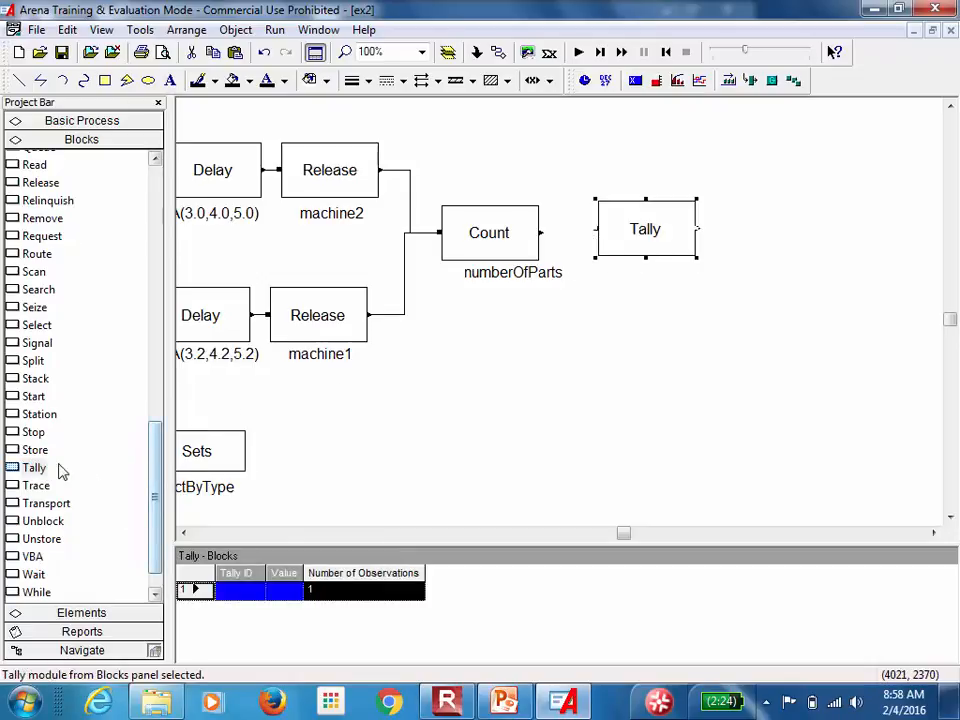
drag(34, 468, 742, 232)
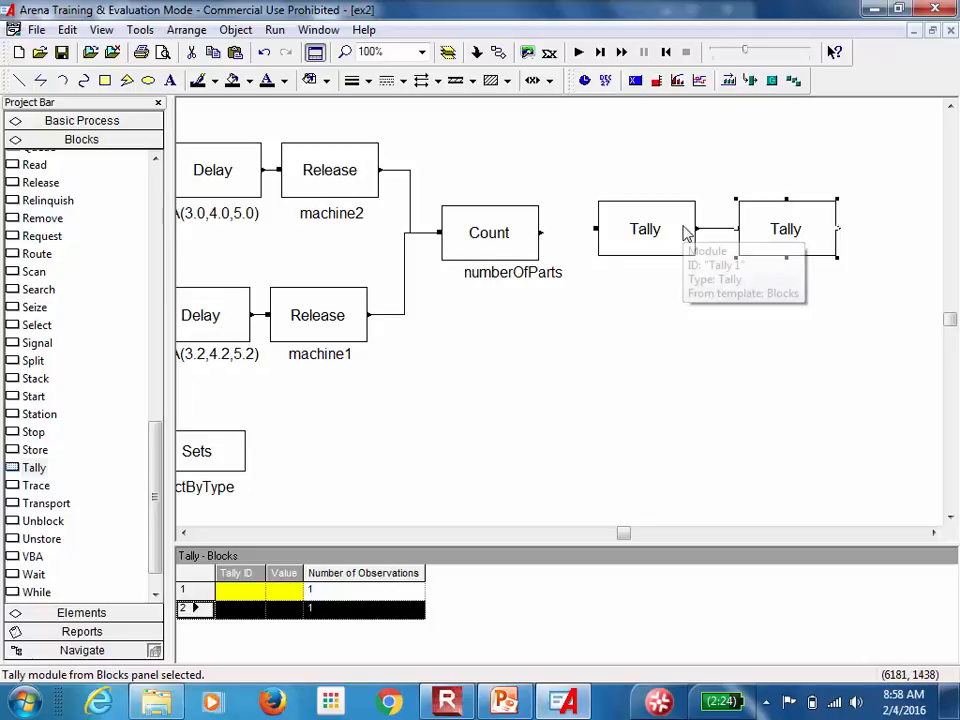
Connect the Count block's exit to the entry of the first Tally block.
click(498, 52)
click(540, 232)
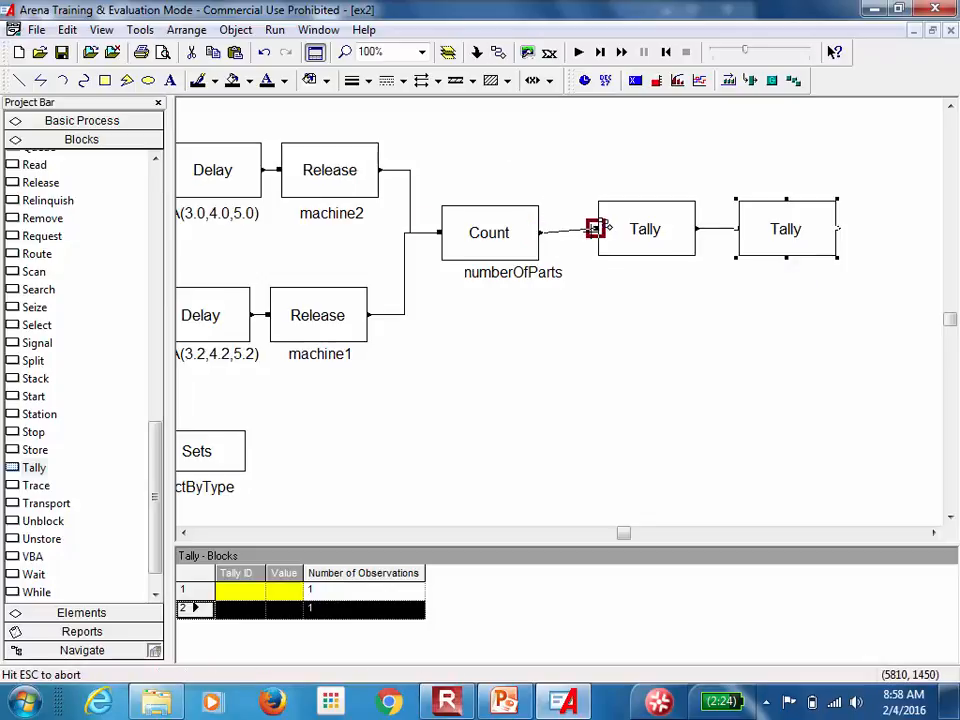
click(596, 229)
Configure the first Tally block with tally ID cycleTimeAll and value TNOW-arrivalTime.
double_click(645, 252)
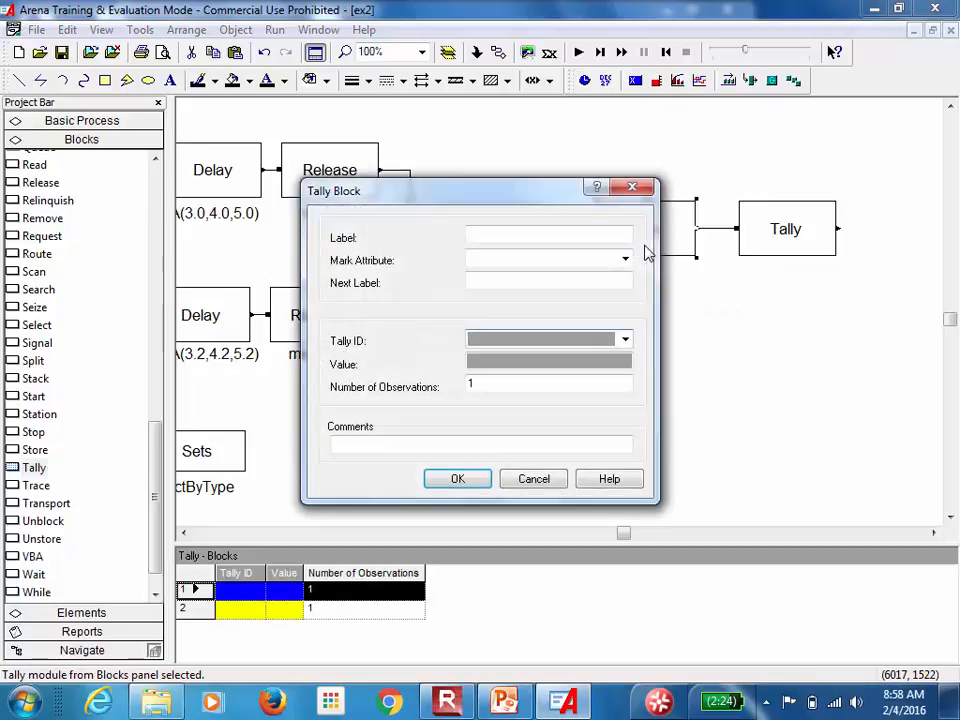
click(625, 341)
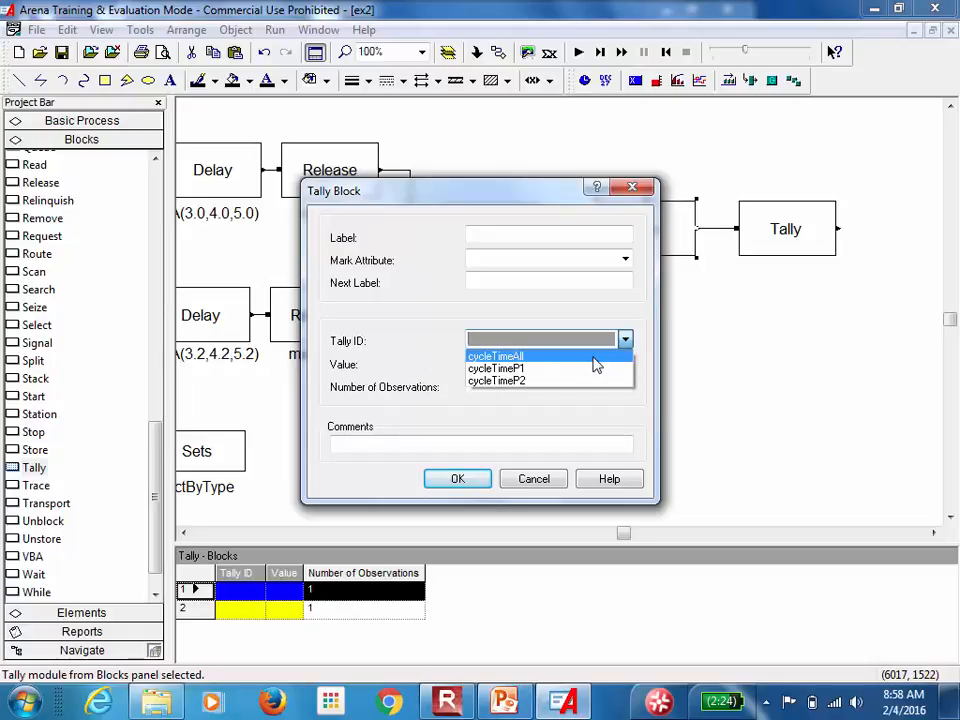
click(594, 357)
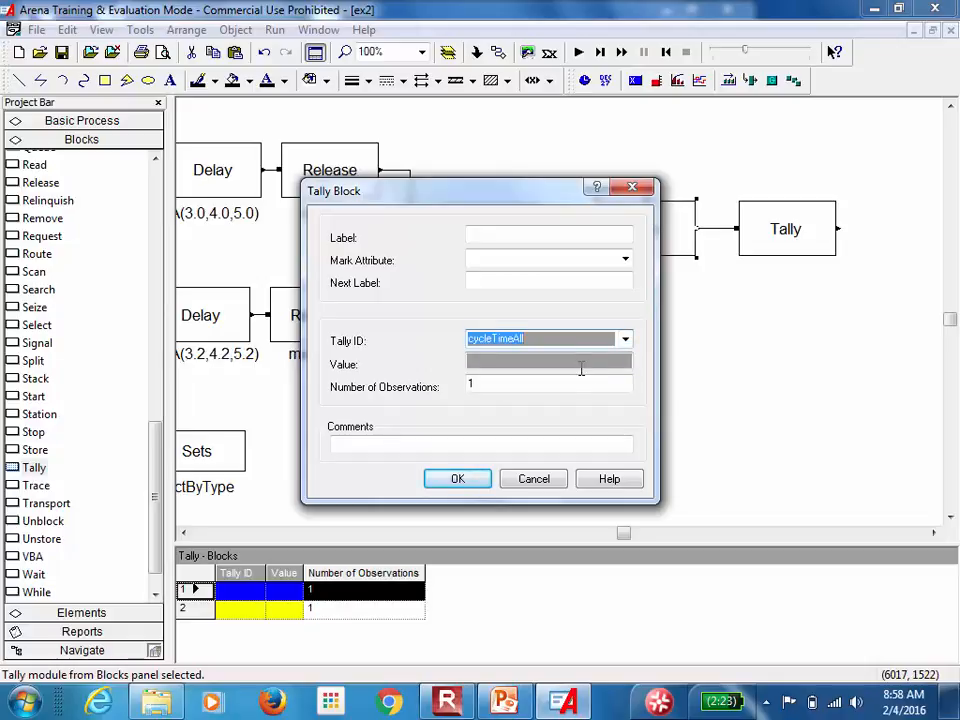
click(581, 363)
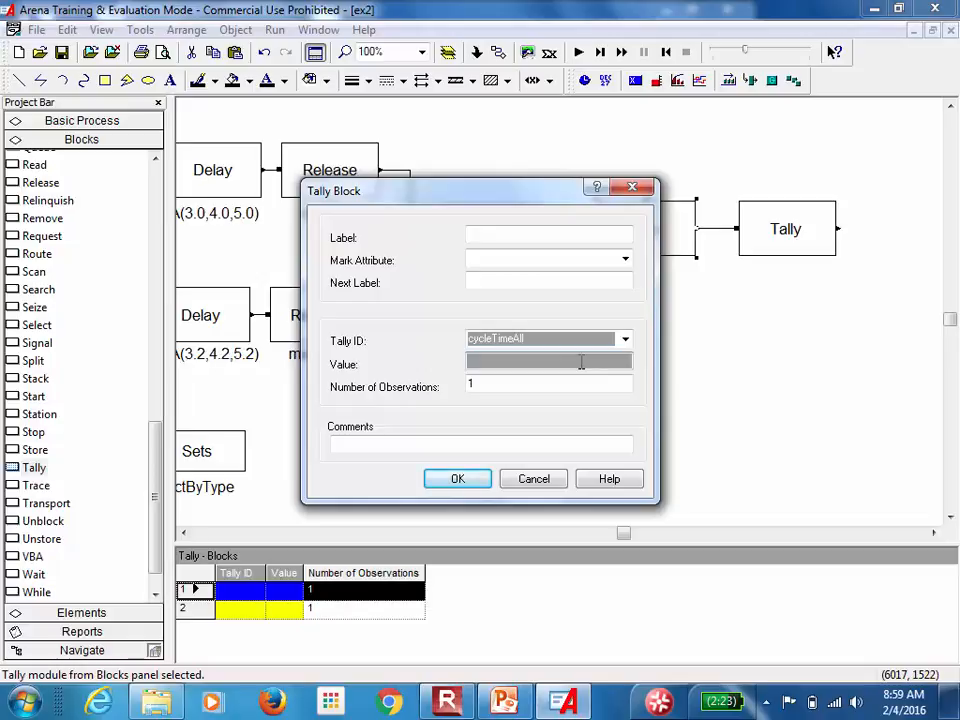
text(TNOW-)
text(arrivalTime)
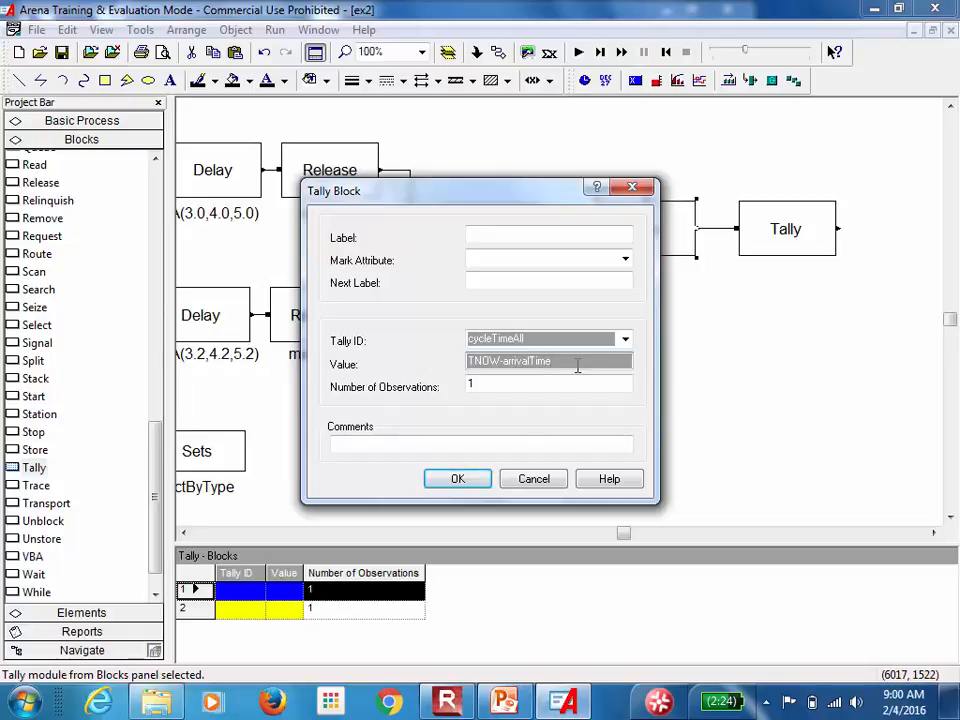
click(458, 480)
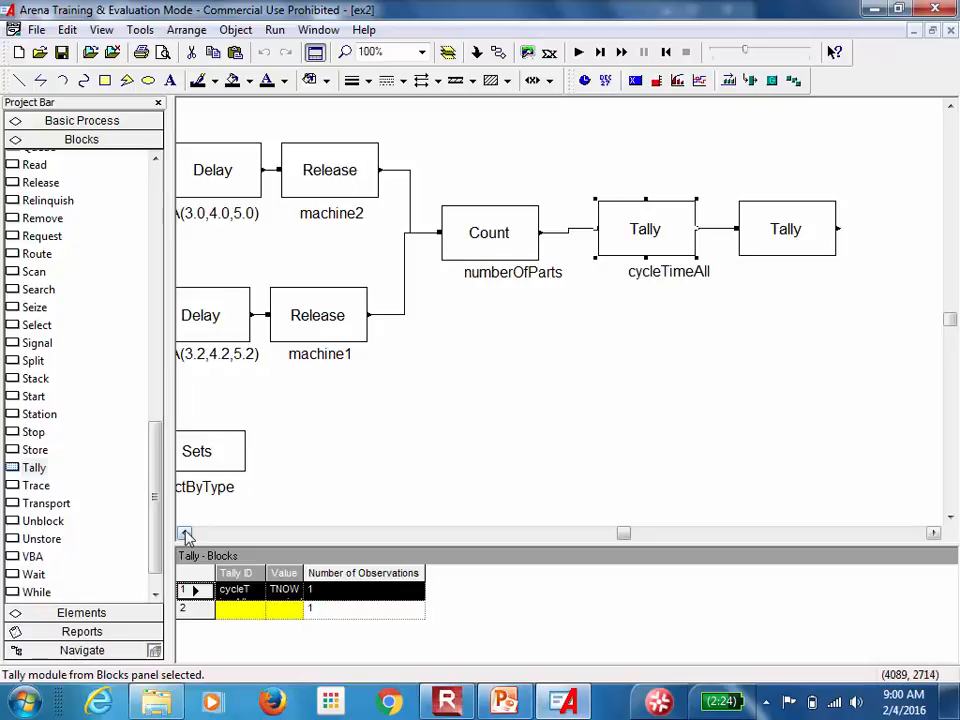
Review the Attributes, Tallies and Sets elements of the experimental frame, then return to the Tally blocks.
click(185, 535)
click(185, 535)
click(185, 535)
click(185, 535)
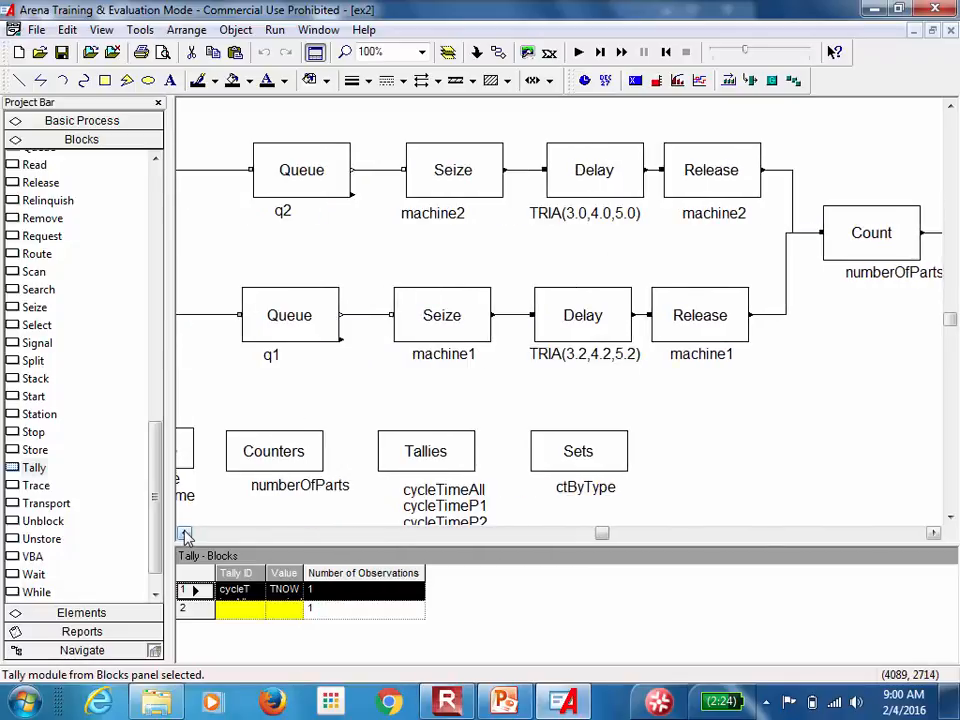
click(185, 535)
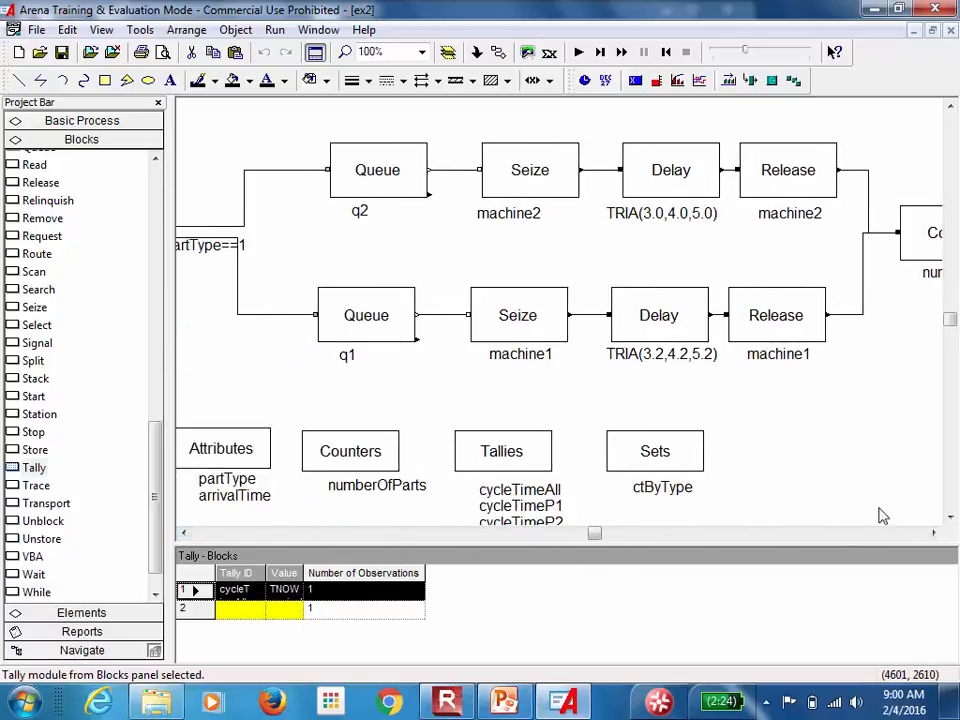
click(933, 535)
click(933, 535)
click(933, 535)
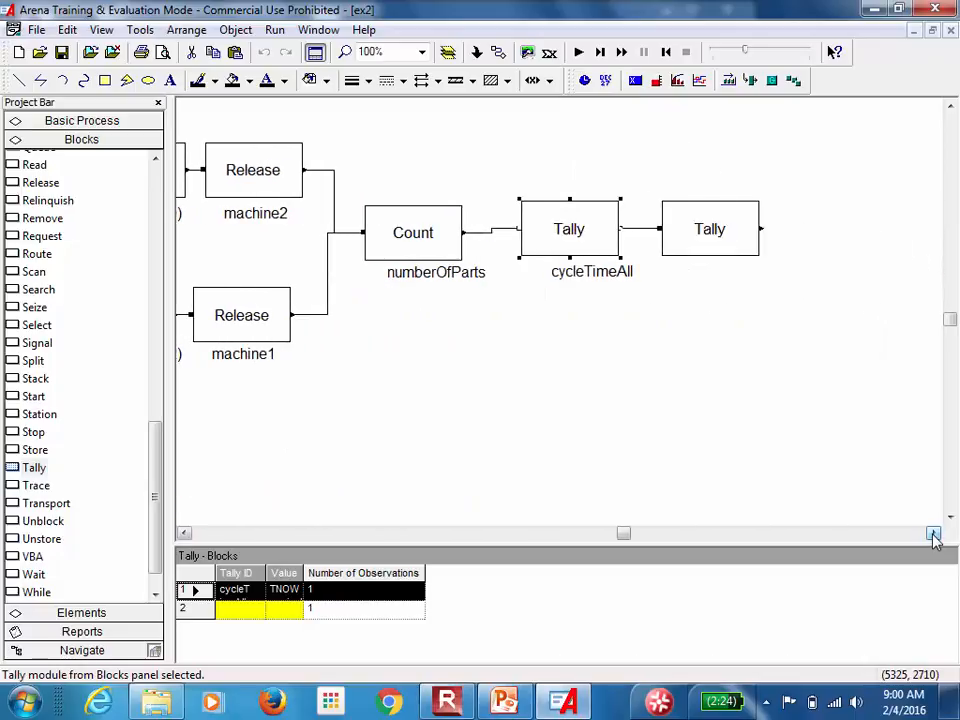
click(933, 535)
click(632, 232)
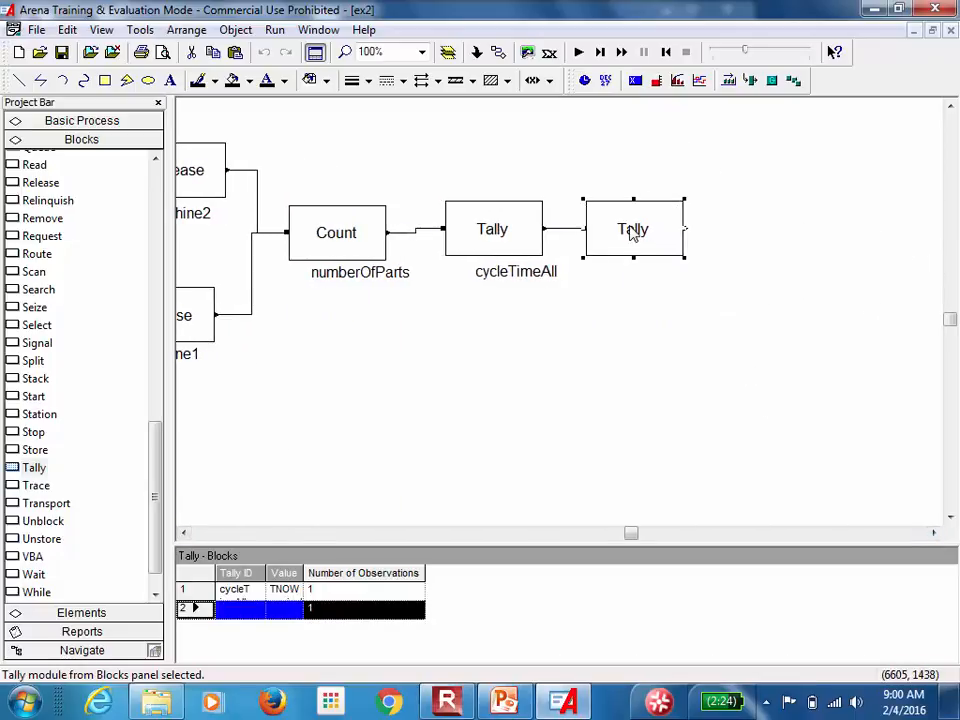
double_click(632, 232)
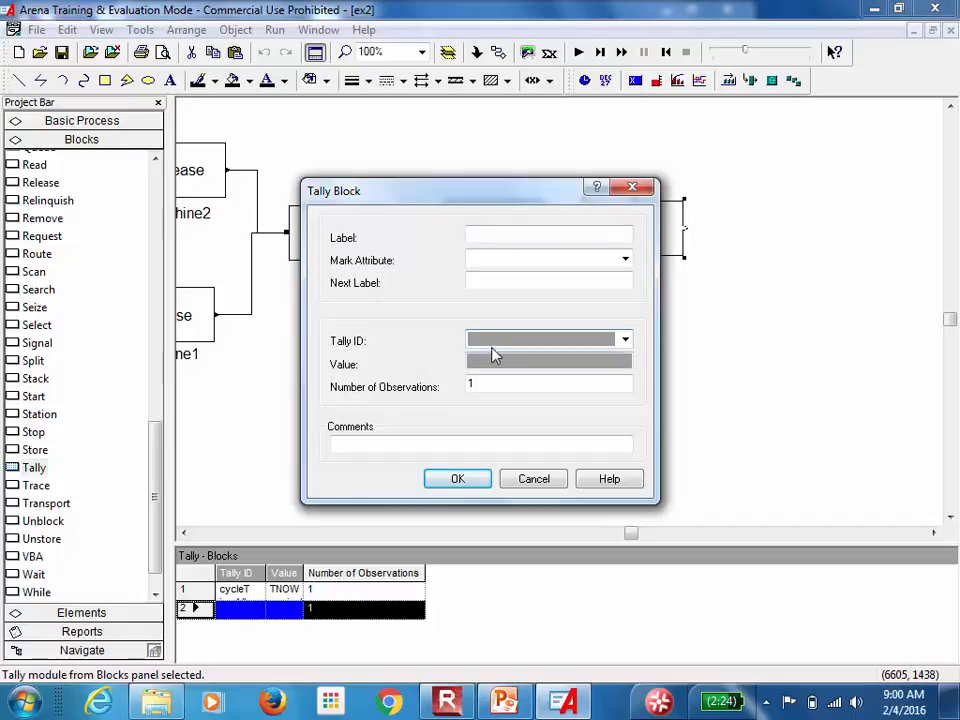
drag(514, 203, 683, 164)
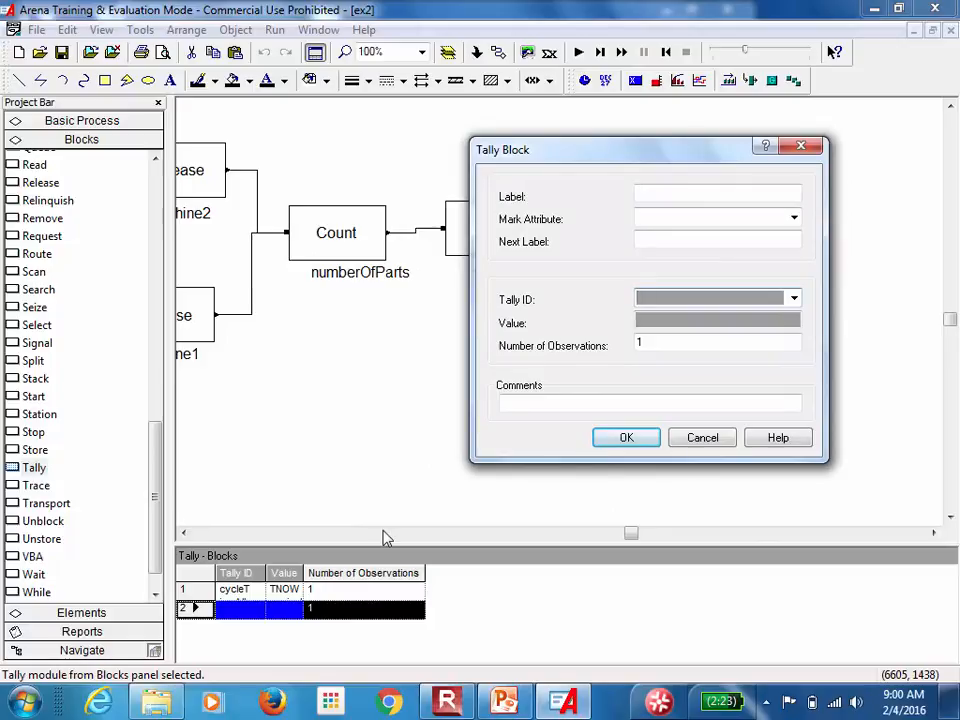
click(700, 440)
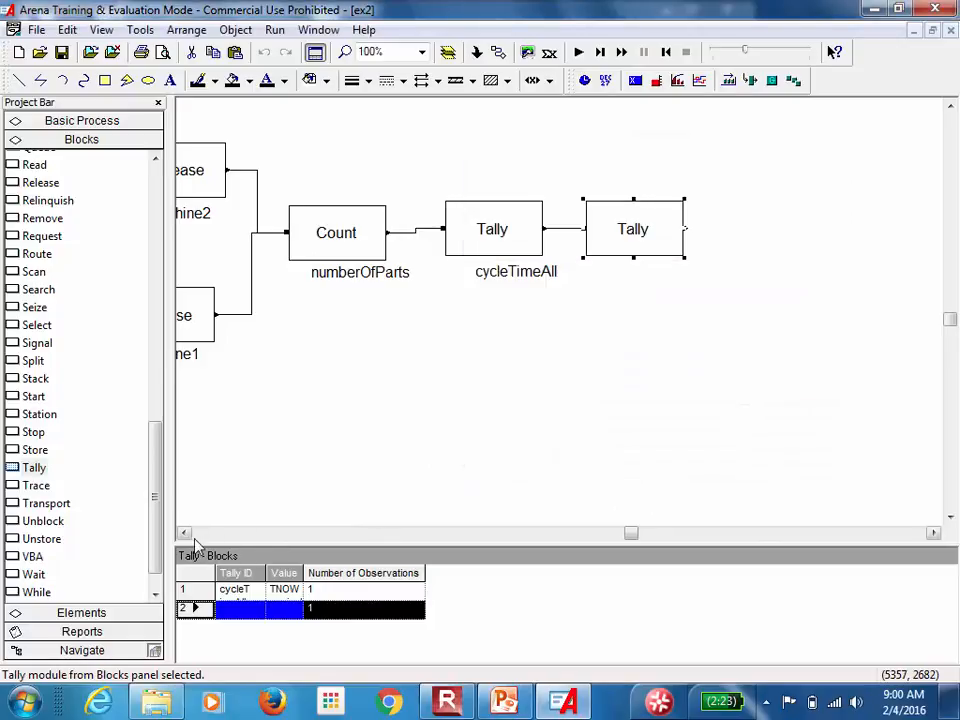
Configure the second Tally block with tally ID ctByType(partType) and value TNOW-arrivalTime.
click(186, 534)
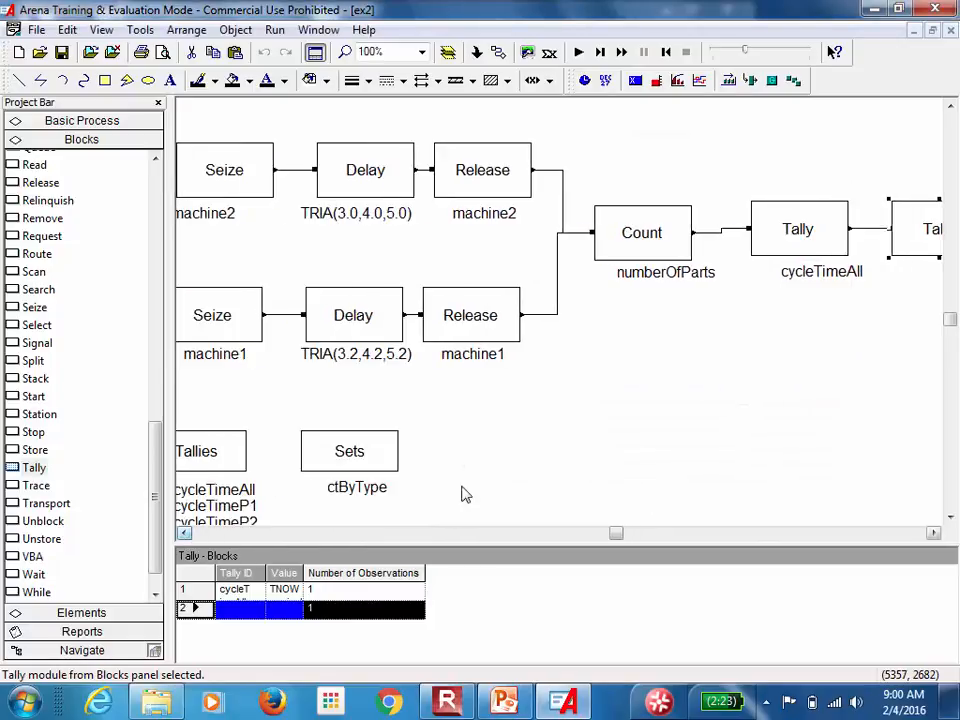
double_click(910, 247)
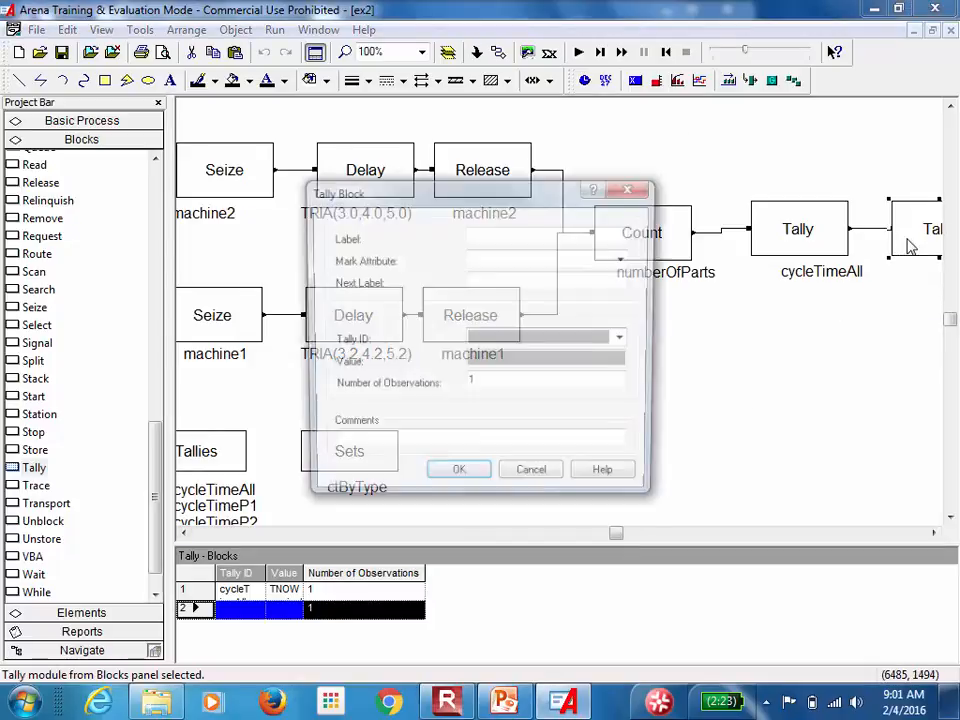
text(cy)
key(BackSpace)
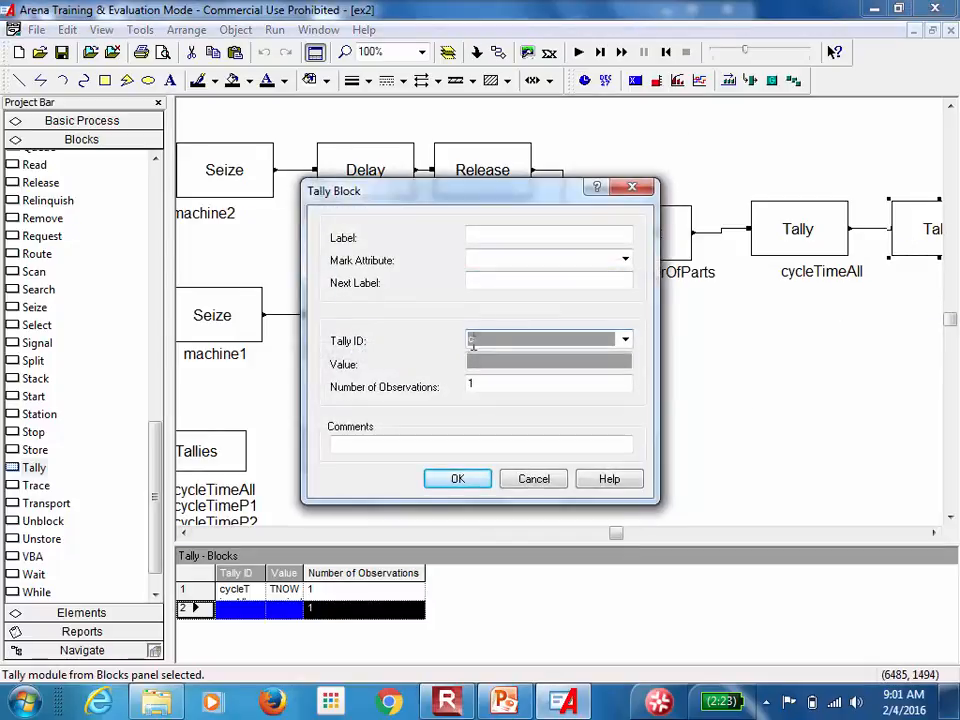
text(tByType)
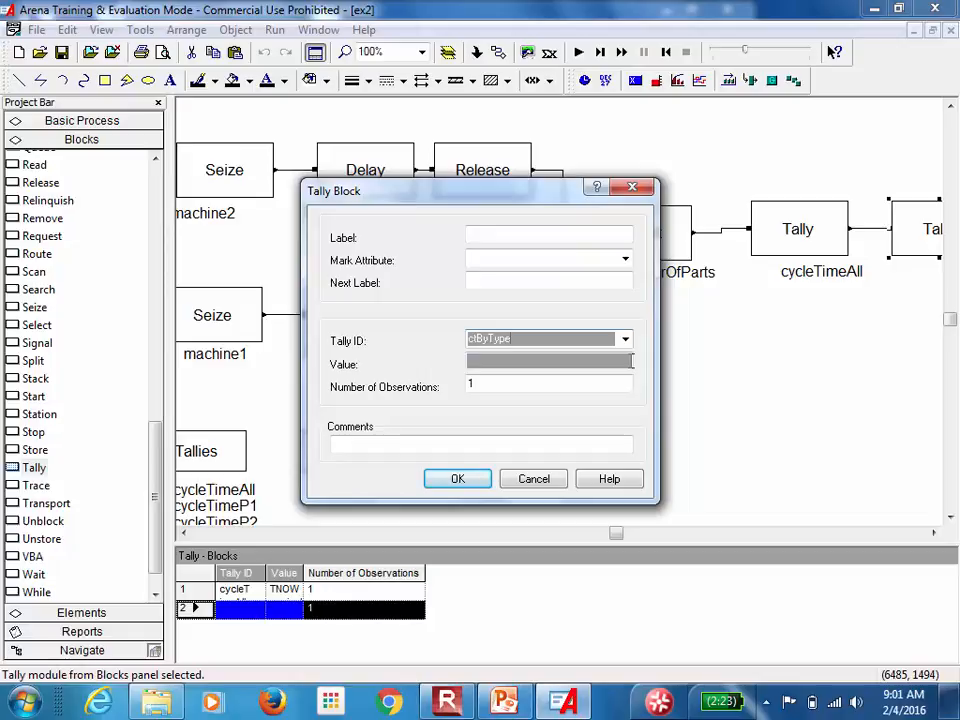
text((partType))
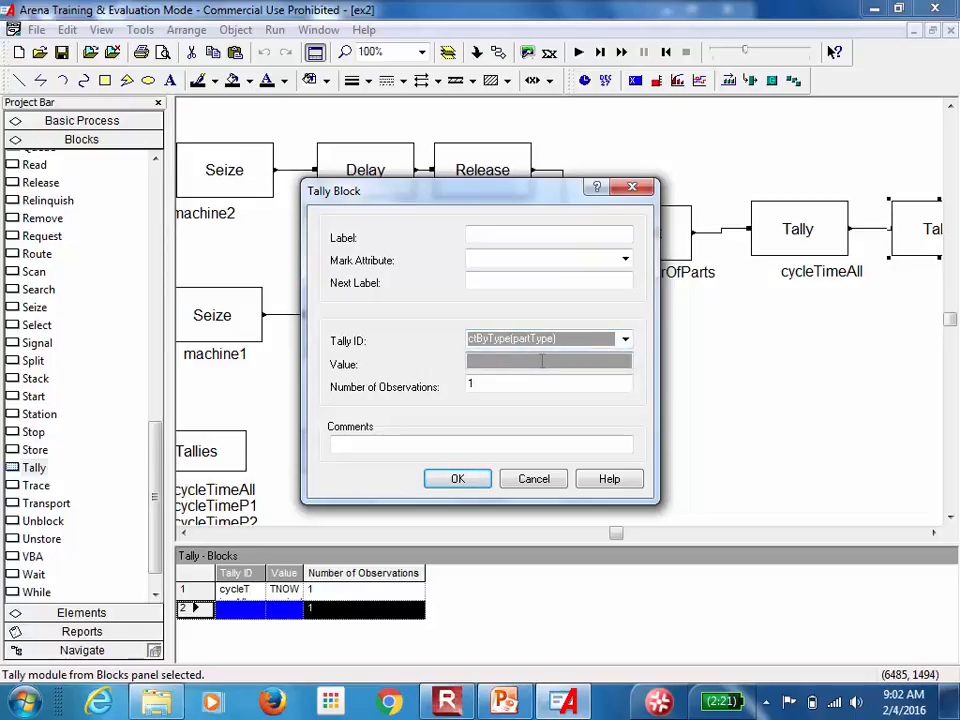
text(TNOW-arrivalTime)
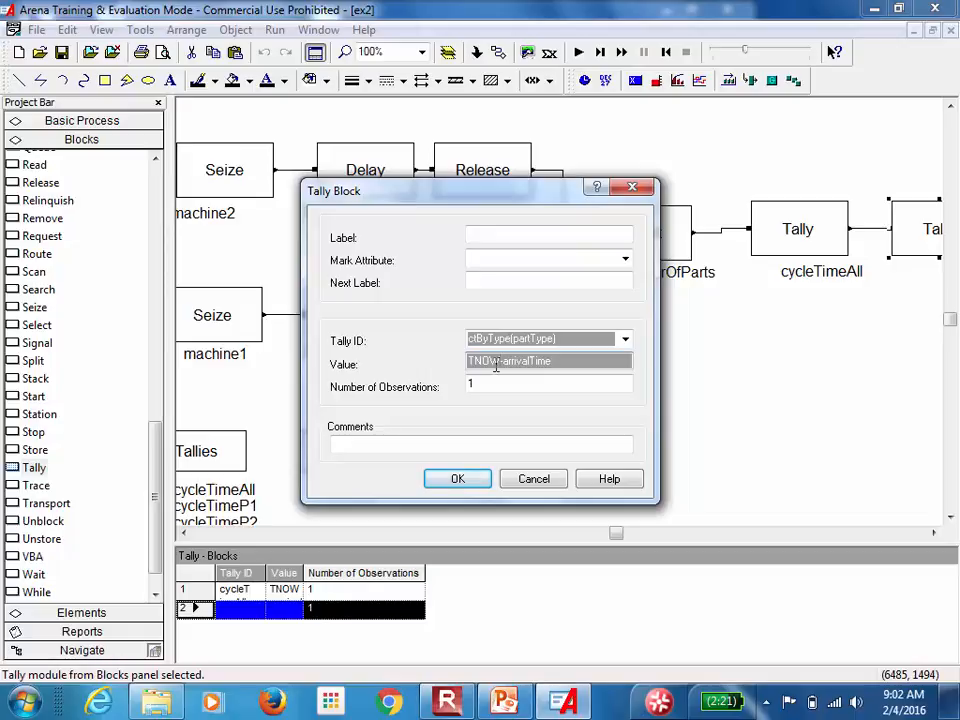
click(470, 490)
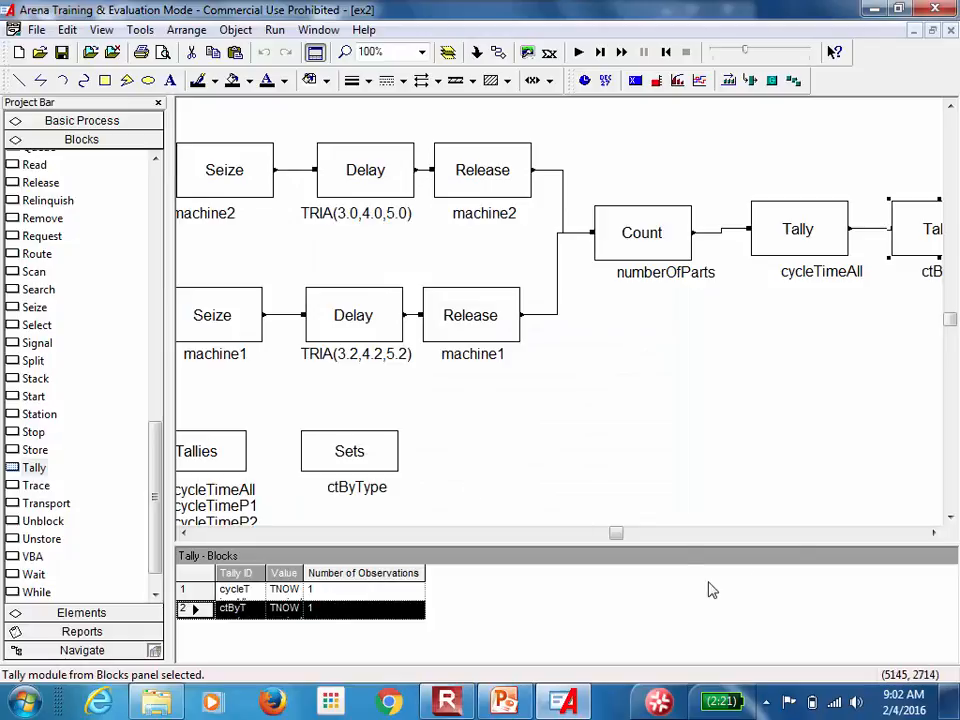
Add a Dispose block connected after the ctByType(partType) Tally block and move it close to that block.
click(933, 533)
click(933, 533)
click(933, 533)
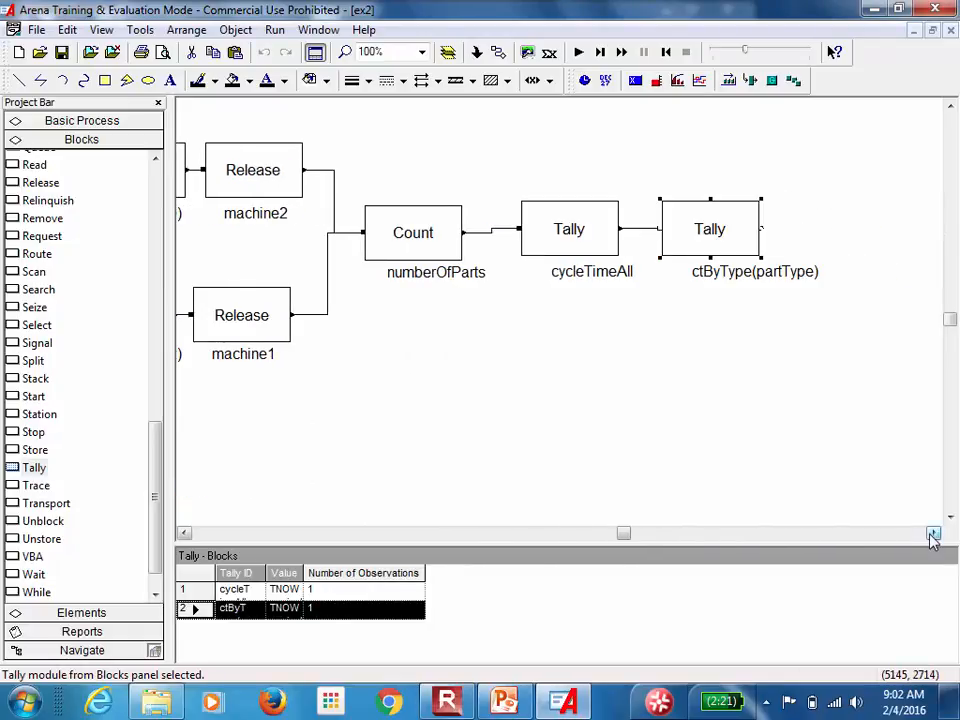
click(933, 533)
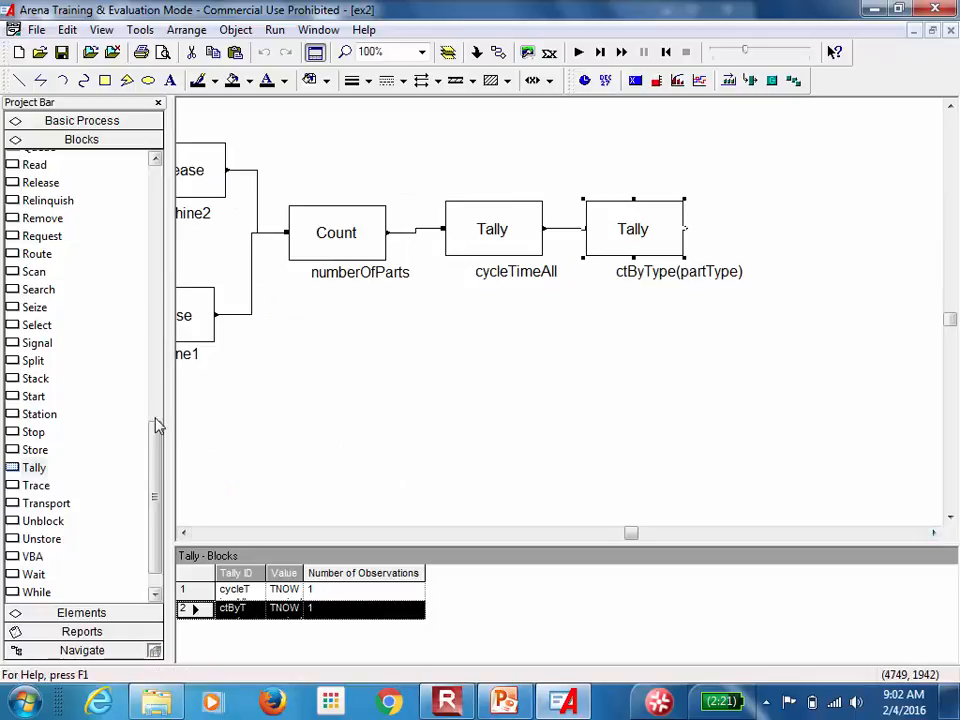
drag(155, 440, 173, 178)
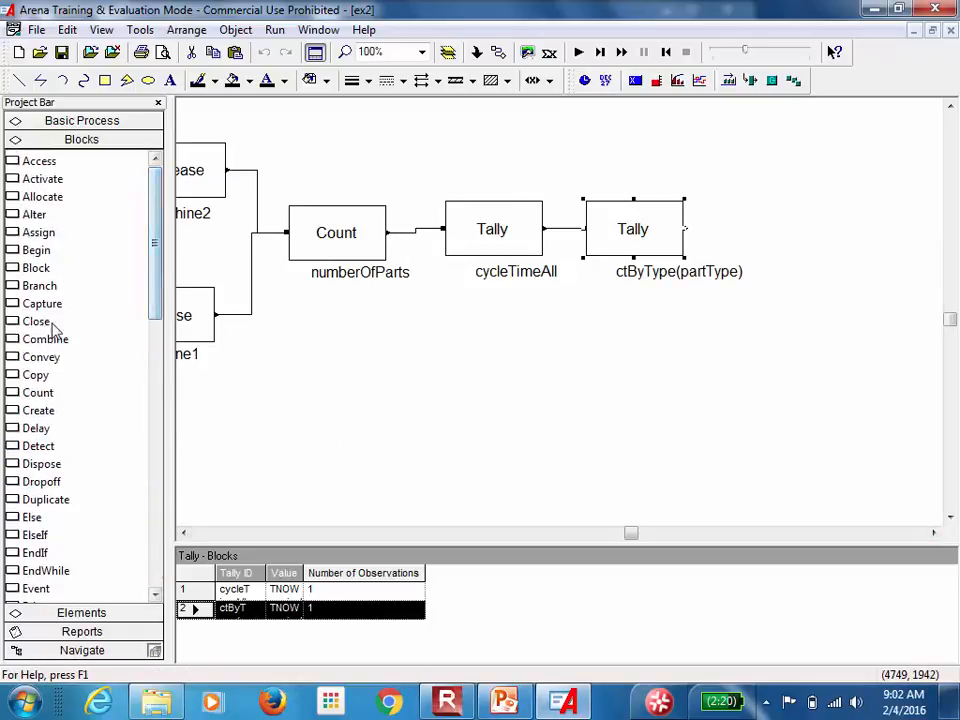
drag(40, 467, 272, 236)
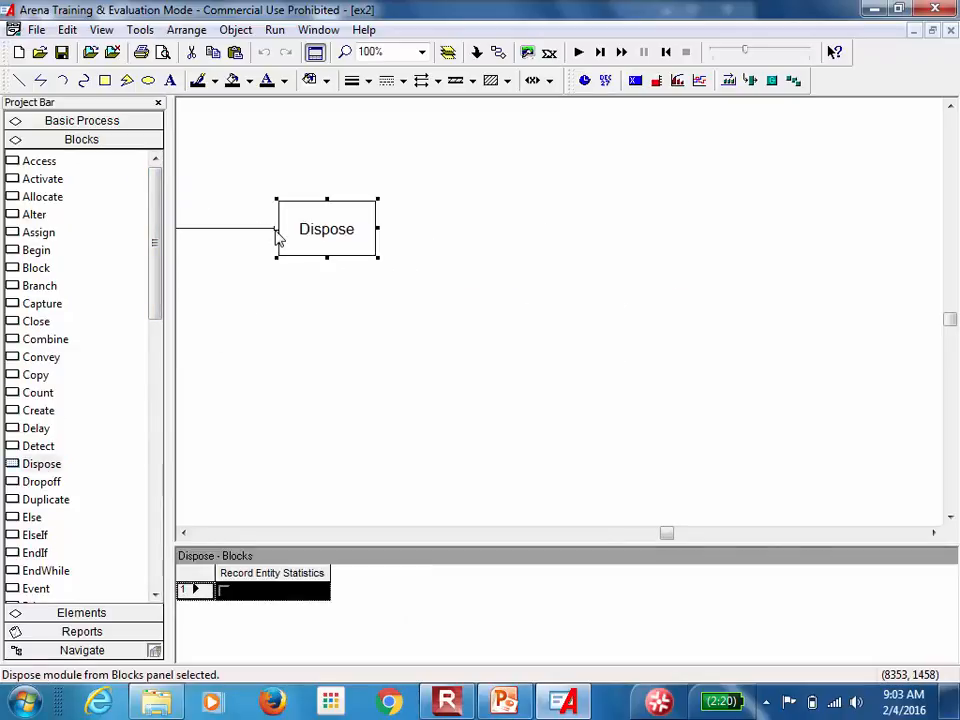
click(184, 532)
drag(675, 255, 397, 252)
Save the model and check it for errors.
click(422, 52)
click(405, 182)
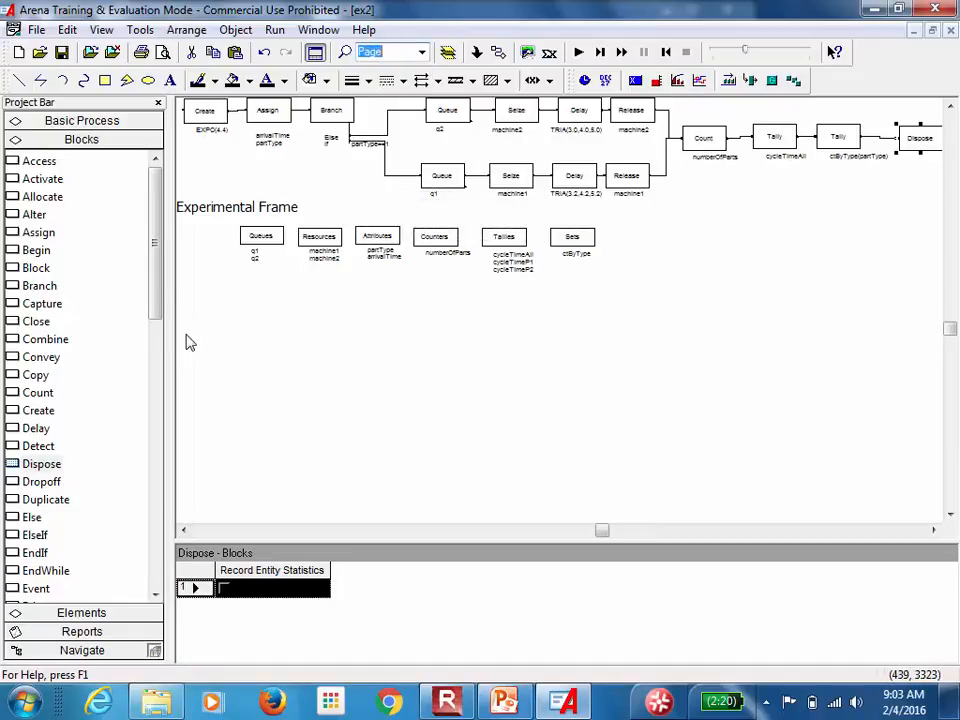
drag(171, 328, 103, 317)
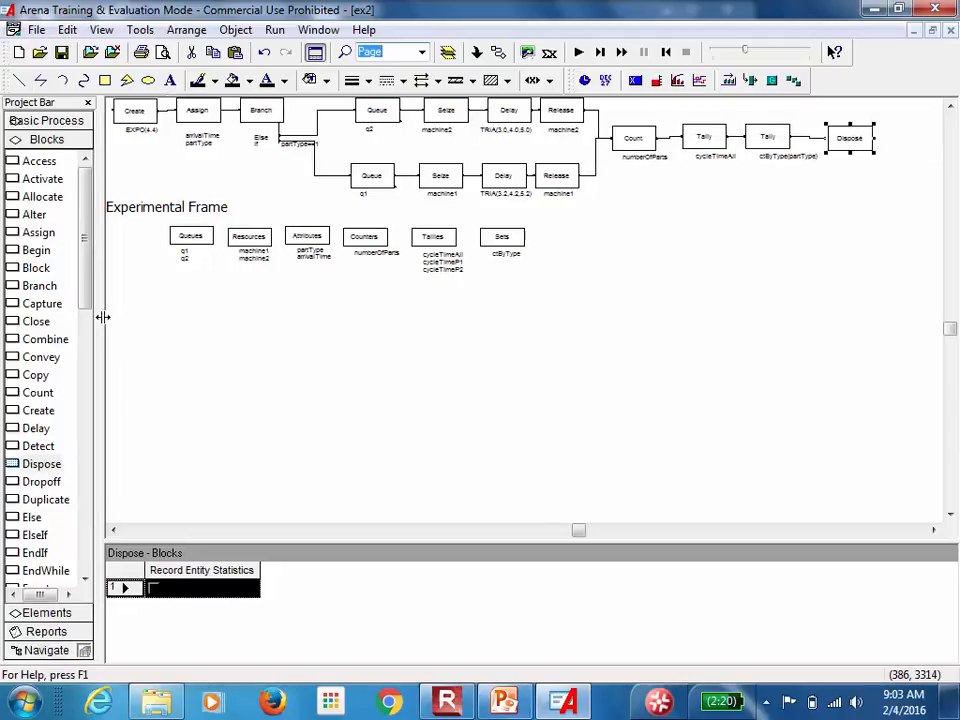
click(422, 53)
click(387, 178)
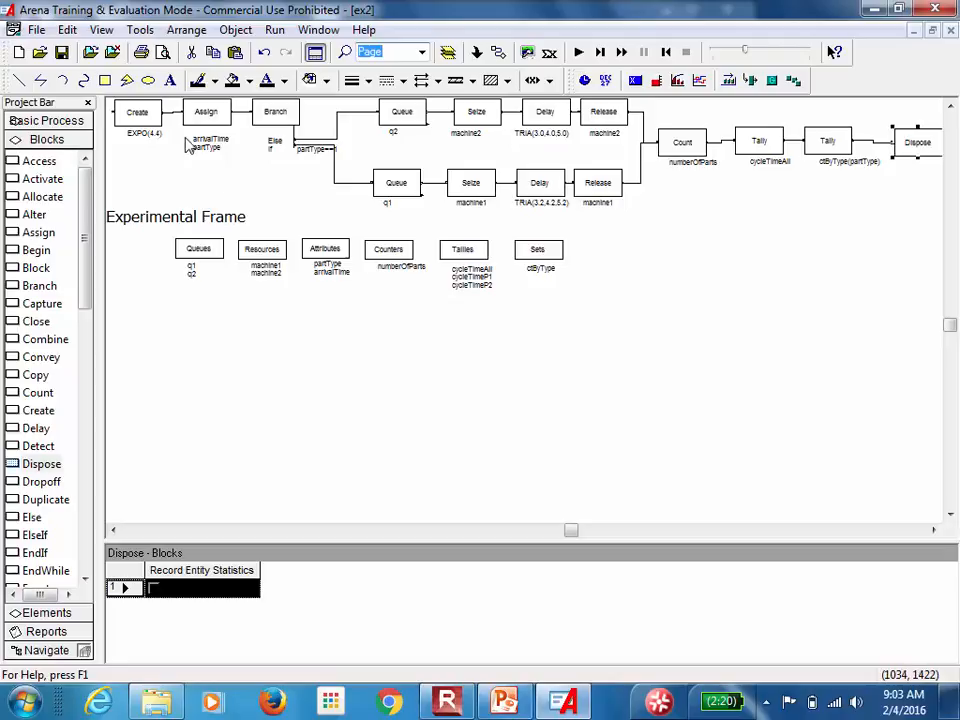
click(62, 54)
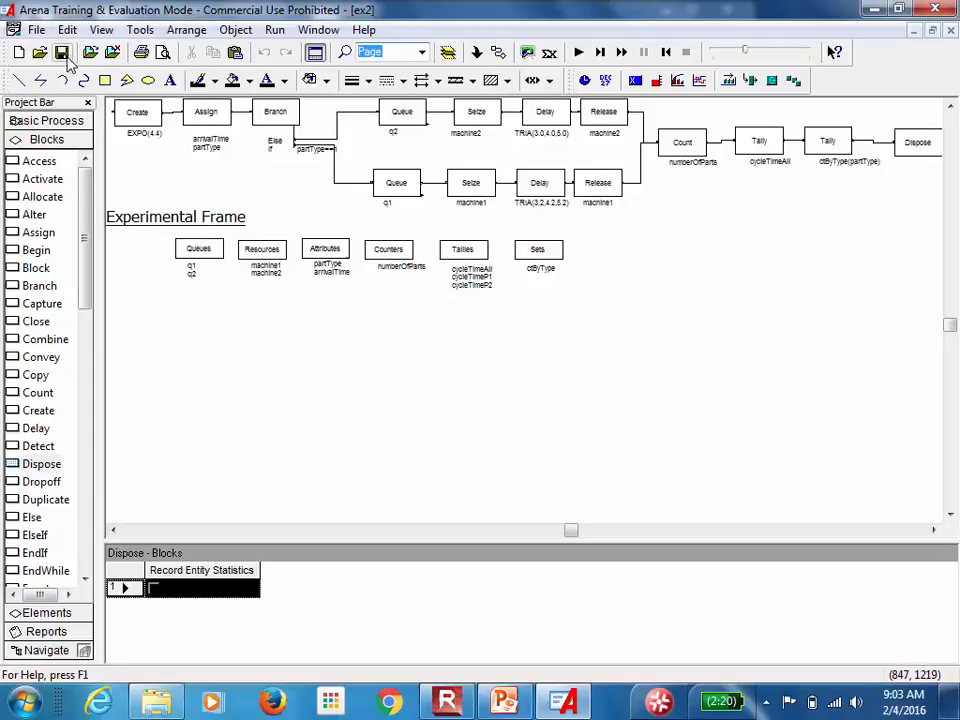
click(280, 31)
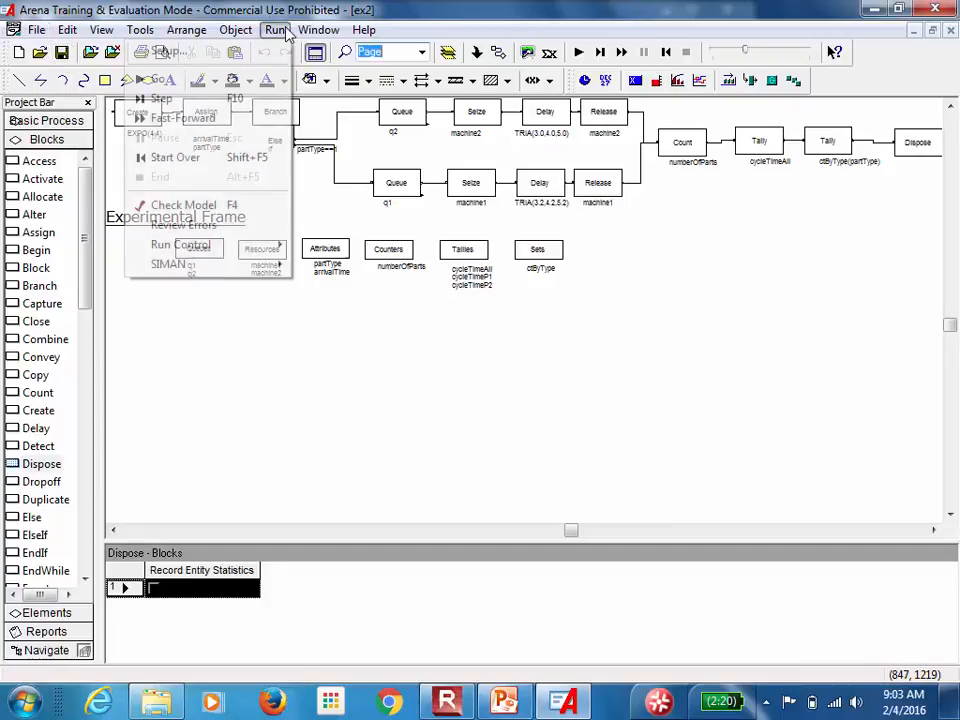
click(268, 208)
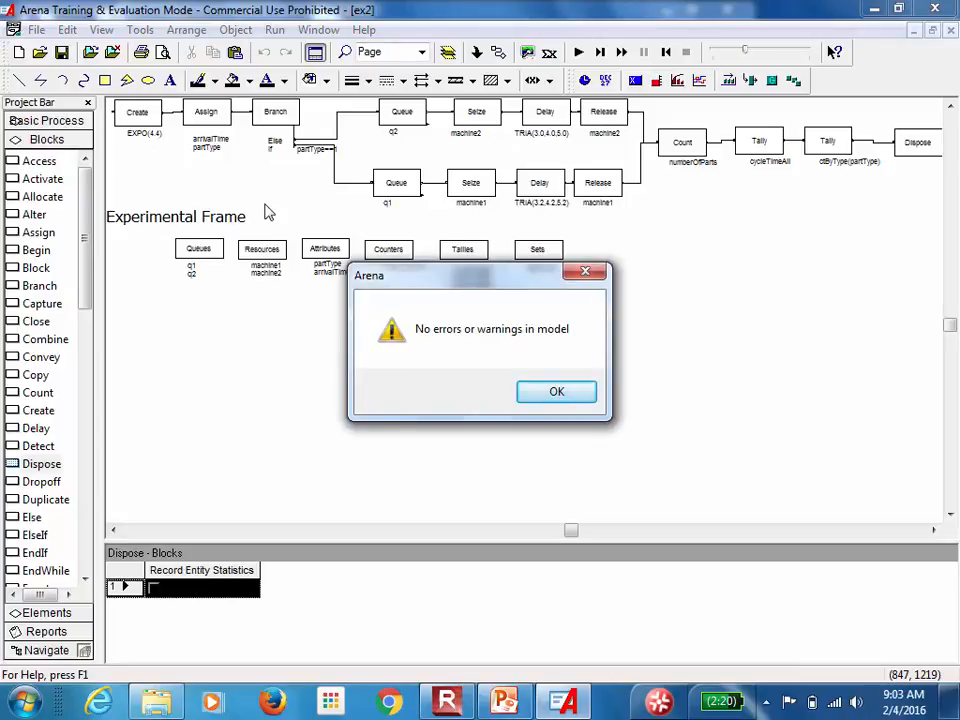
click(536, 403)
Repeat the model check and dismiss its message.
click(276, 31)
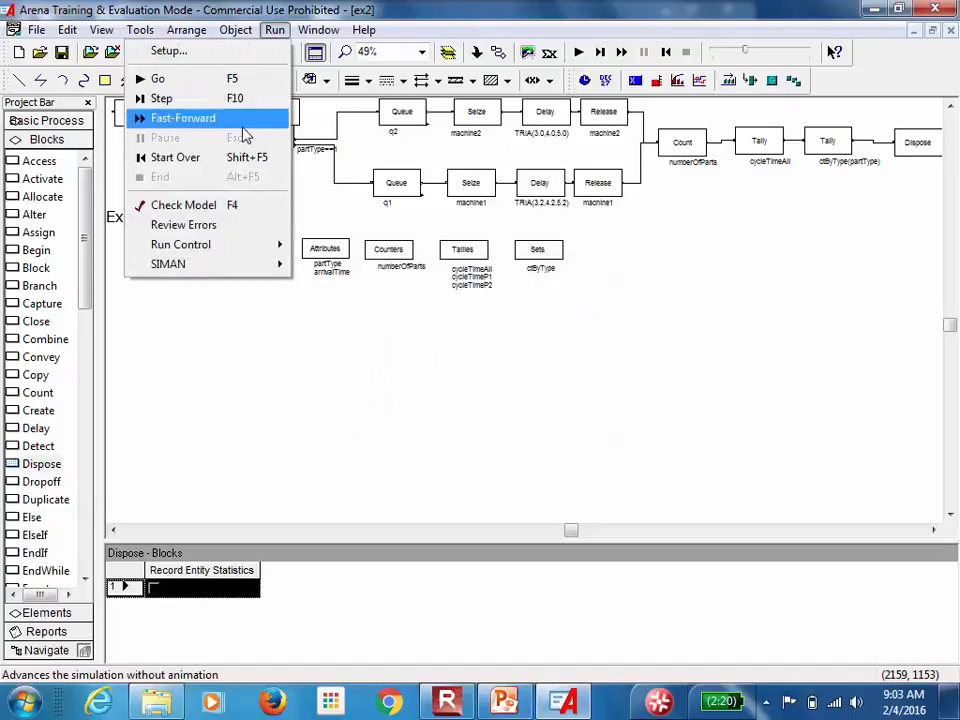
click(200, 205)
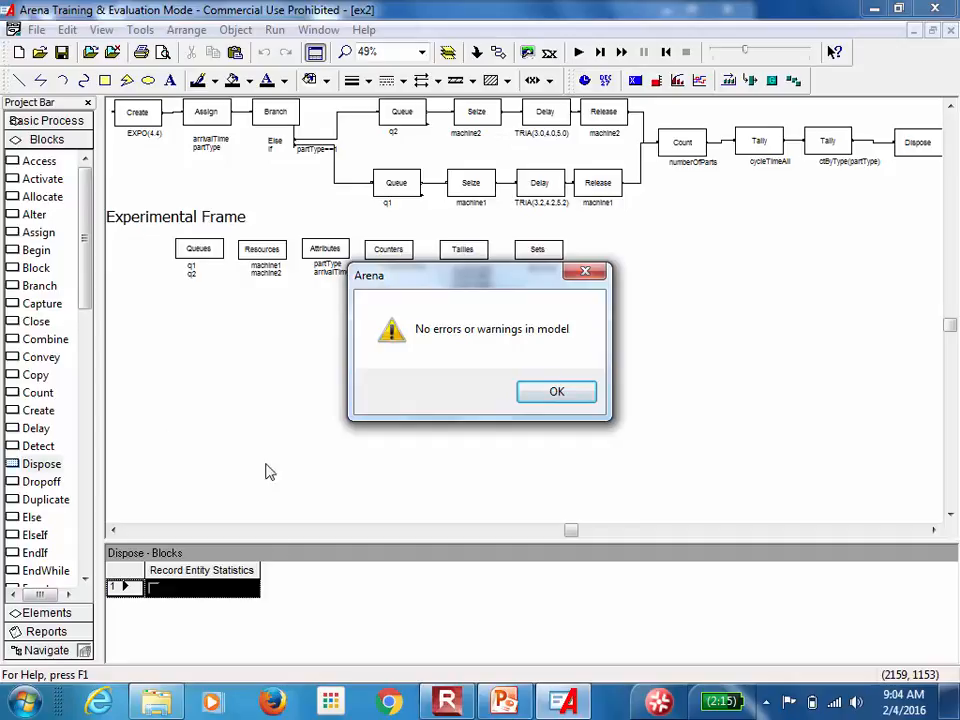
click(447, 702)
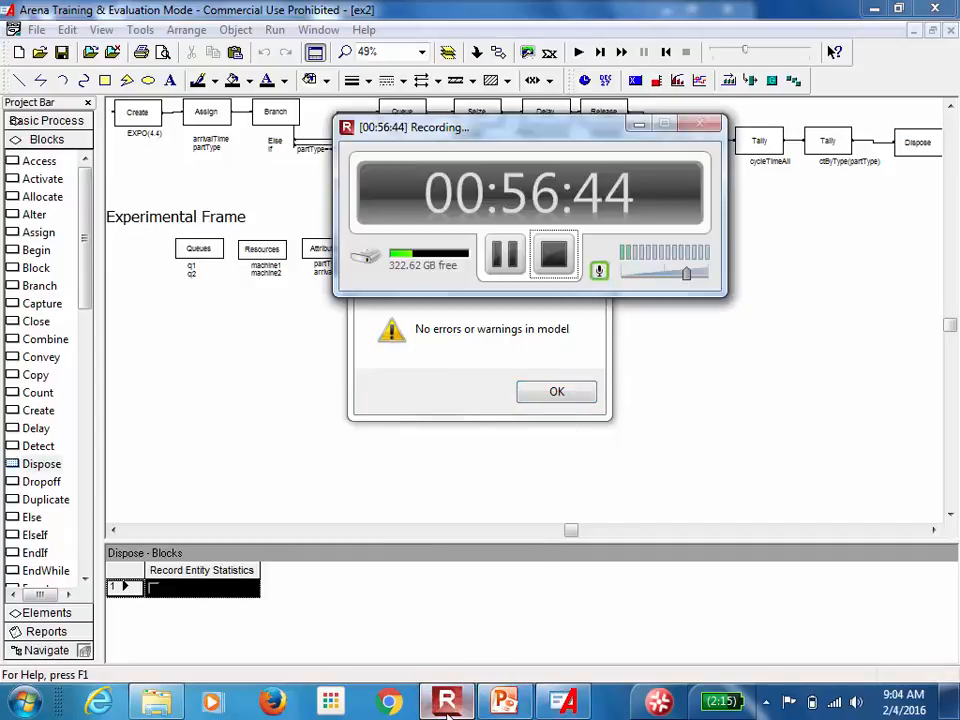
click(507, 258)
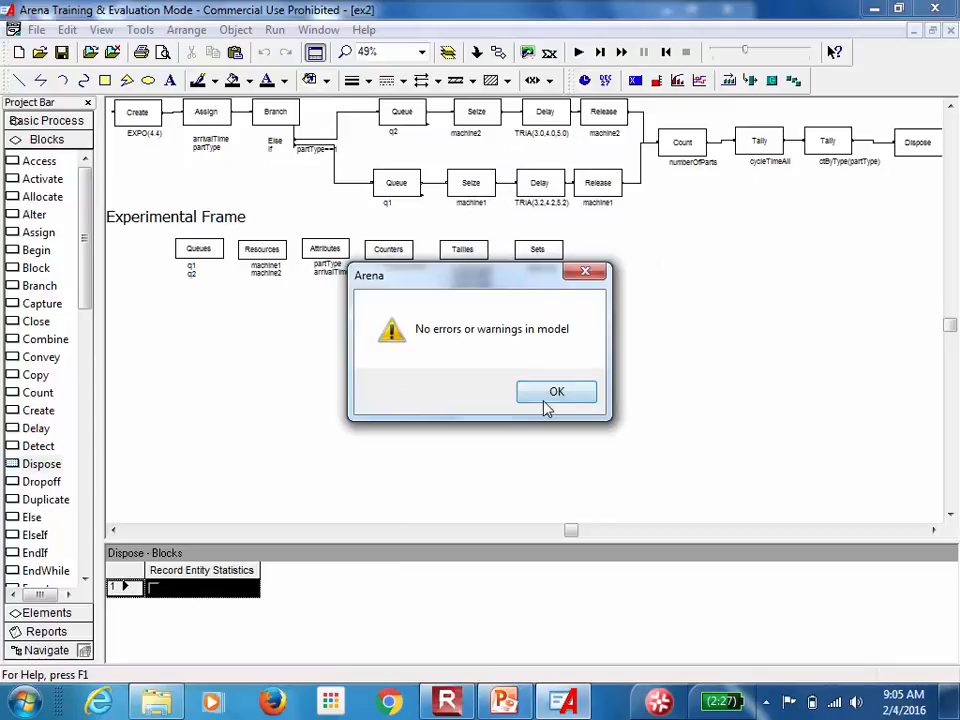
click(544, 398)
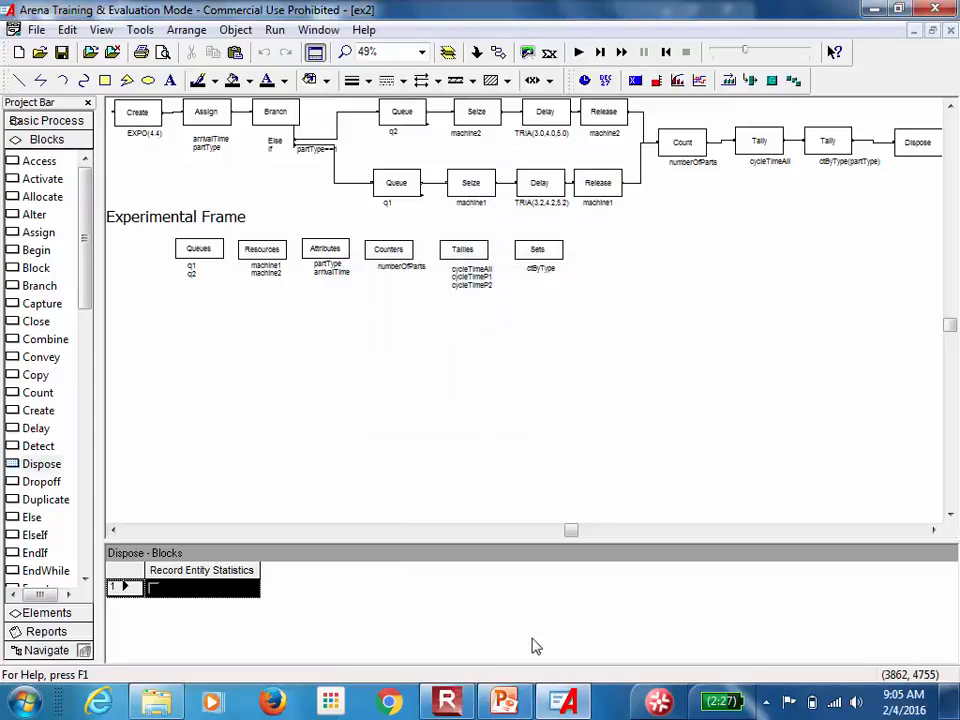
Consult the example slide in PowerPoint, return to Arena and set the number of replications to 10 in the run setup.
click(501, 703)
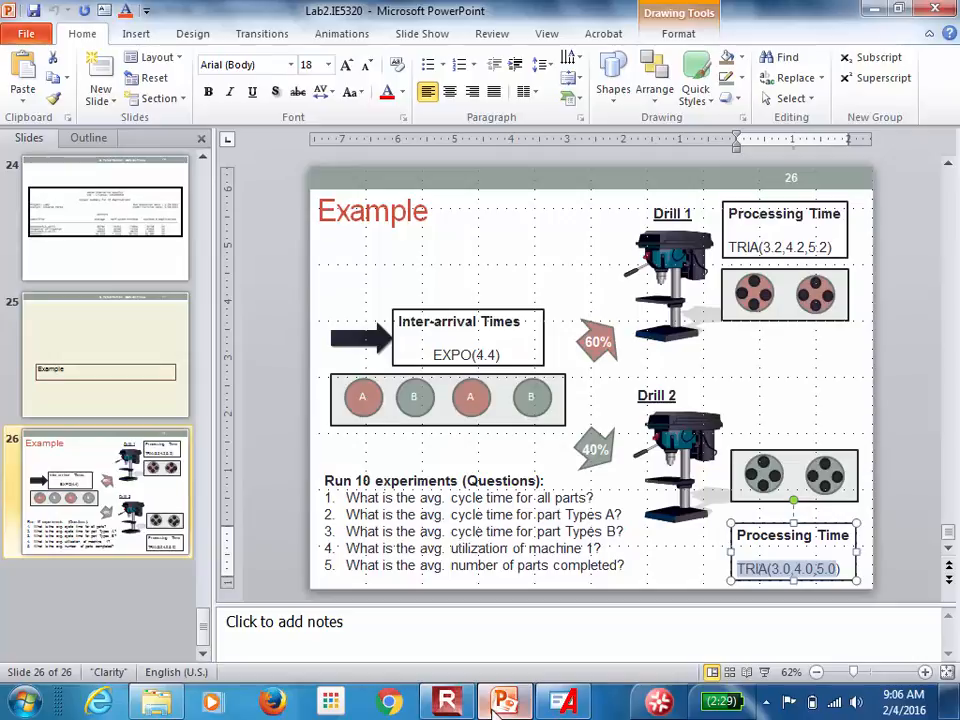
click(561, 704)
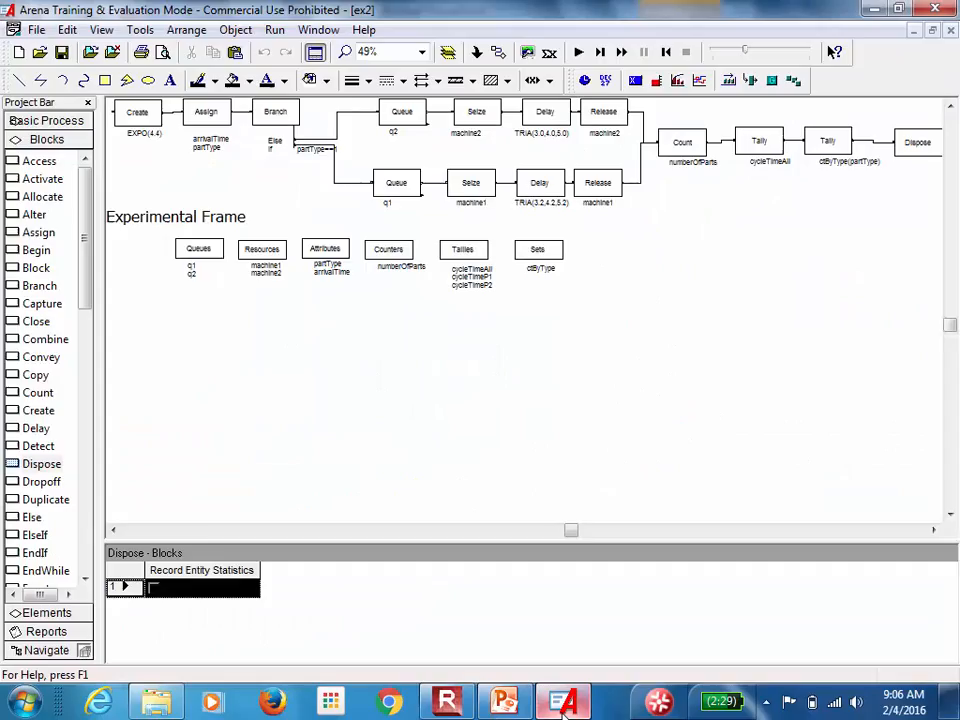
click(275, 31)
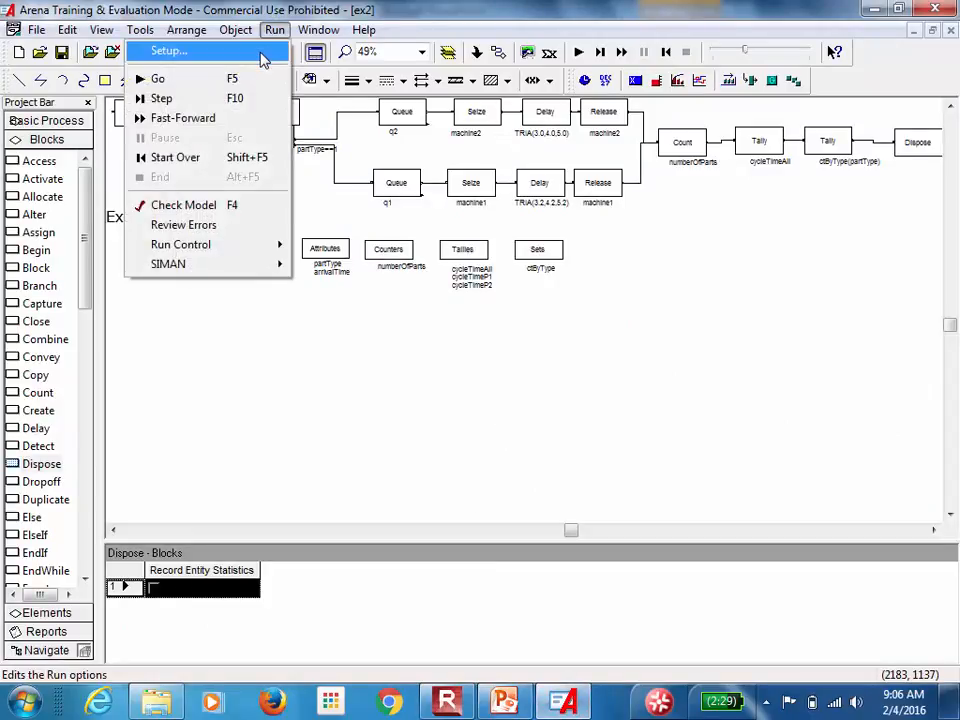
click(263, 55)
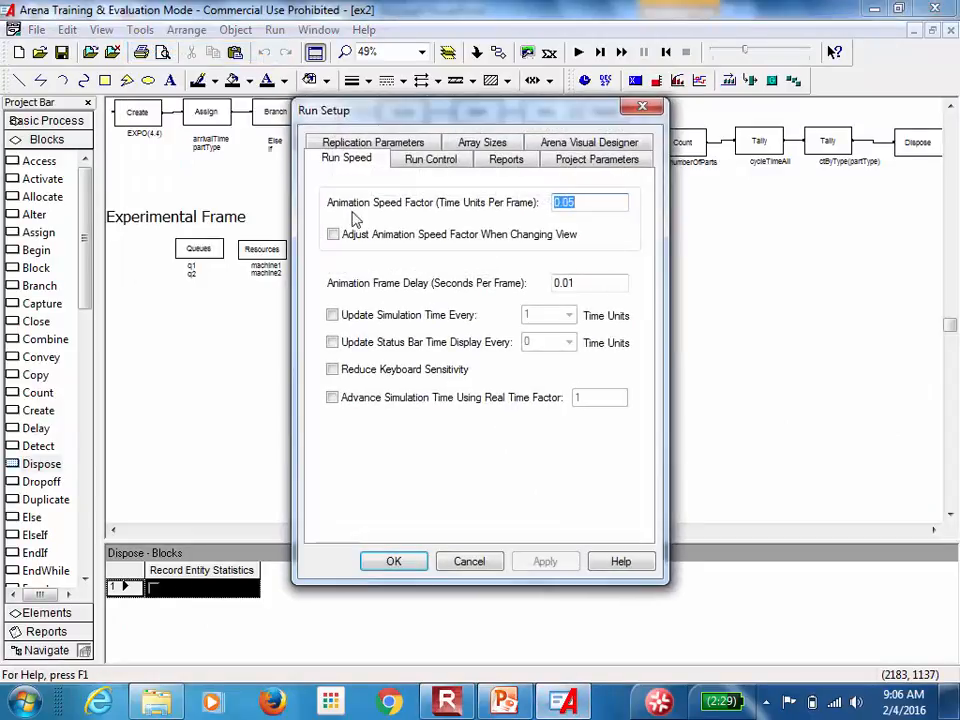
click(380, 150)
click(348, 214)
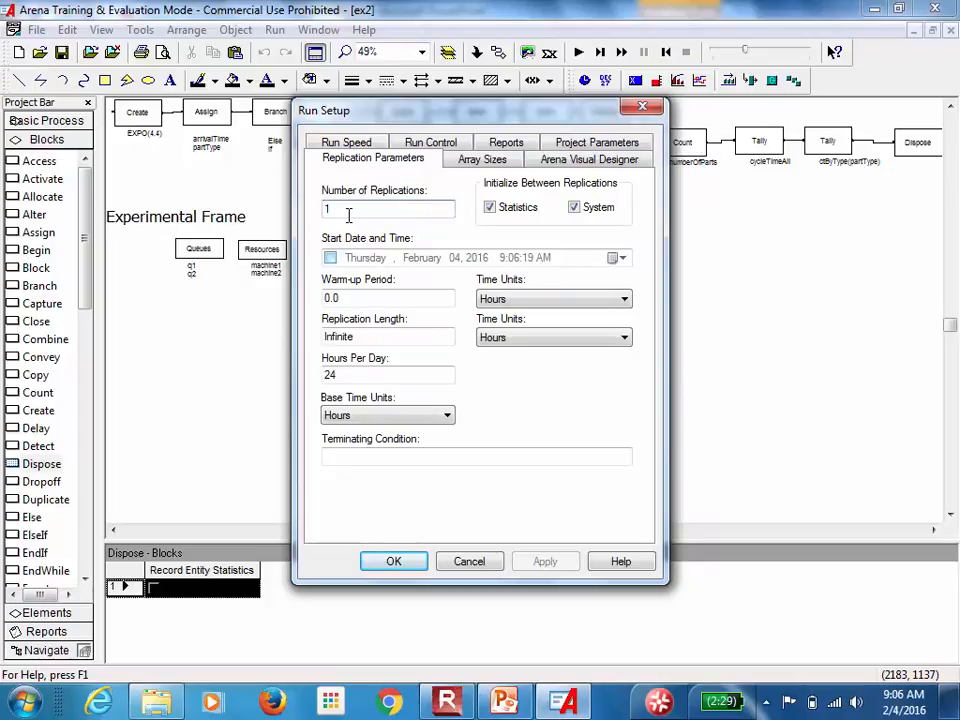
text(0)
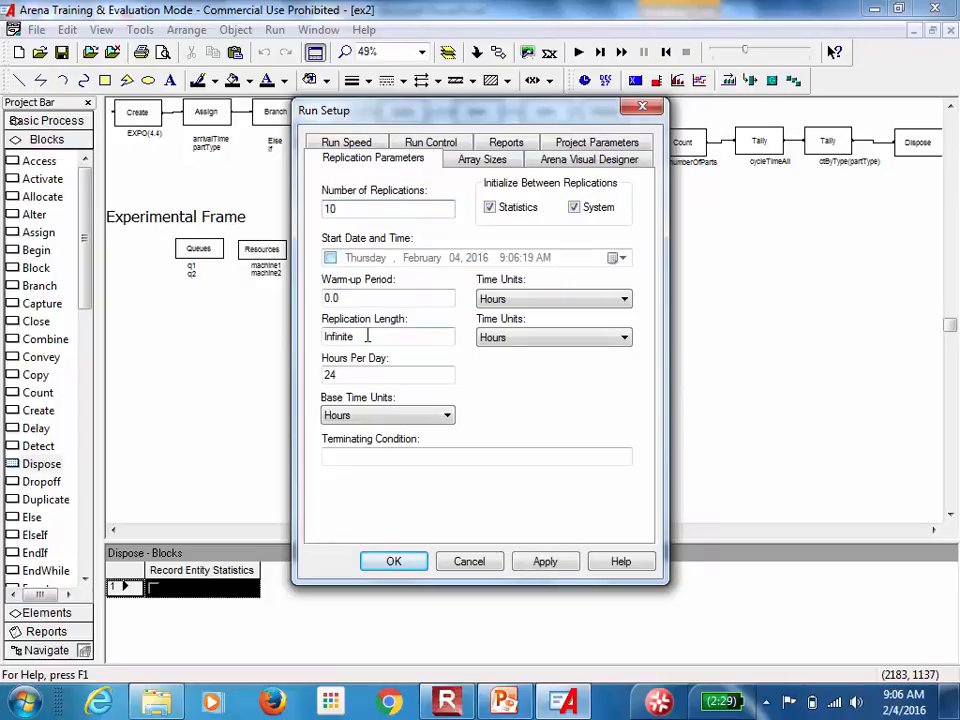
Set the replication length to 10 hours and the base time units to Minutes, and apply the replication parameters.
drag(367, 336, 298, 336)
text(1)
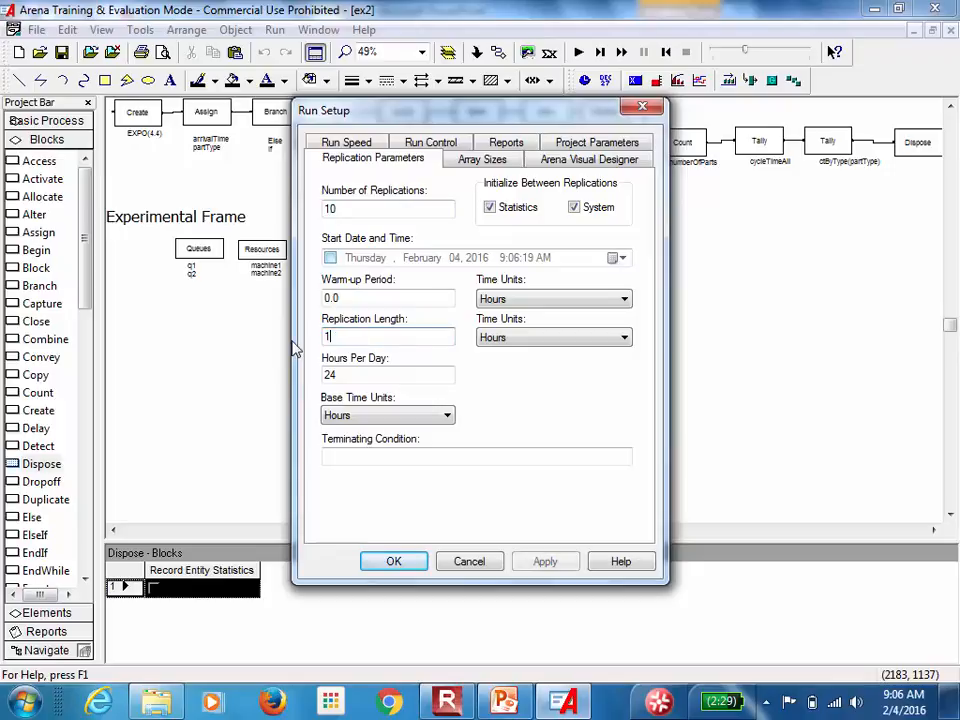
text(0)
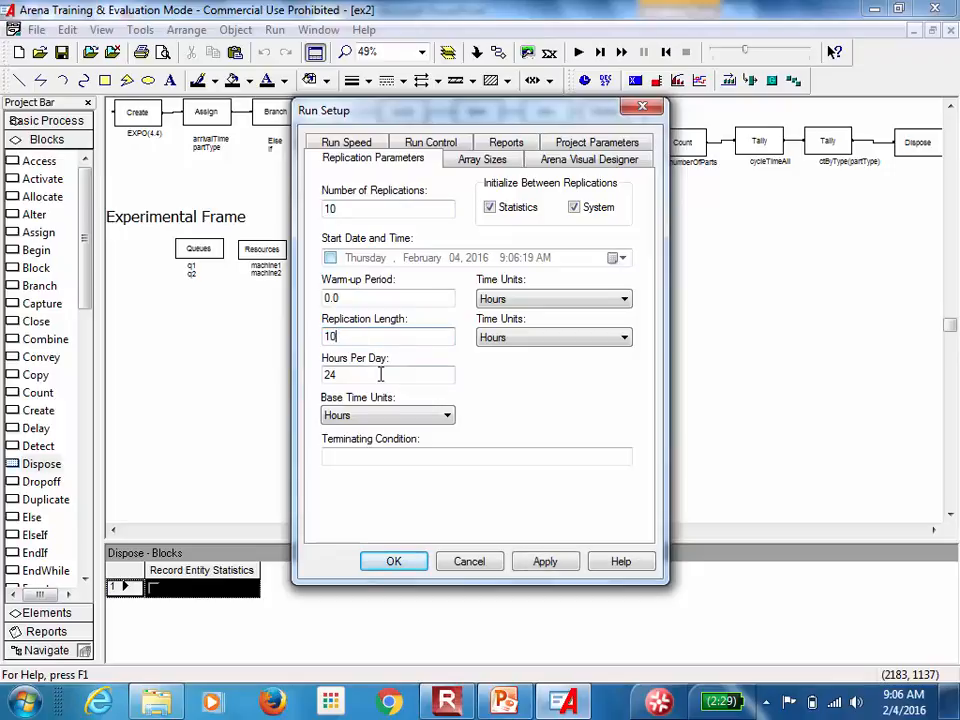
click(373, 415)
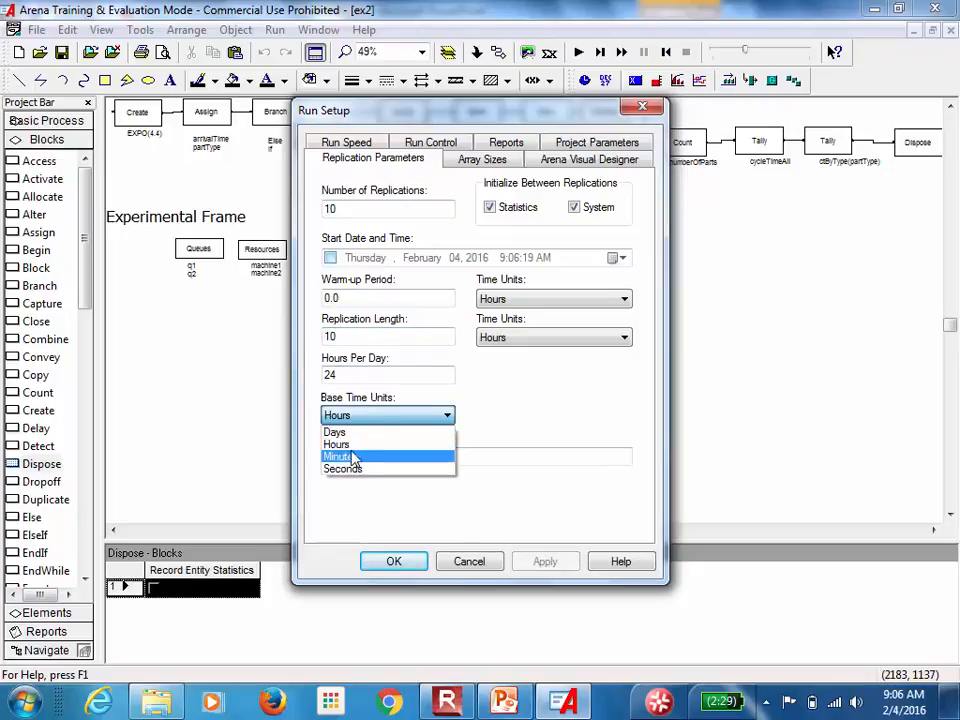
click(351, 456)
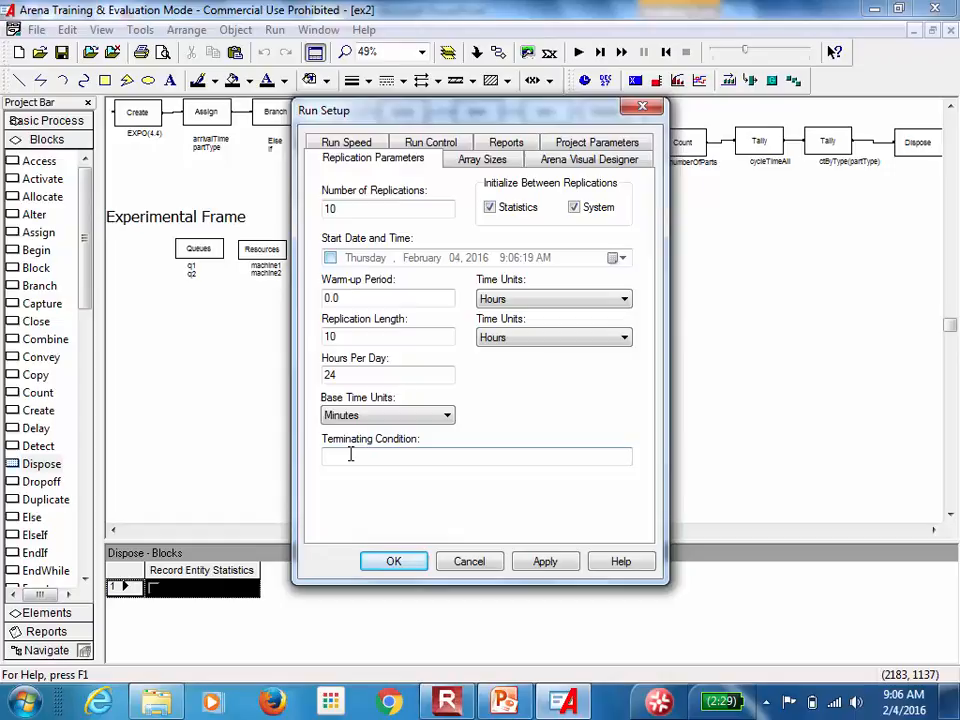
click(544, 562)
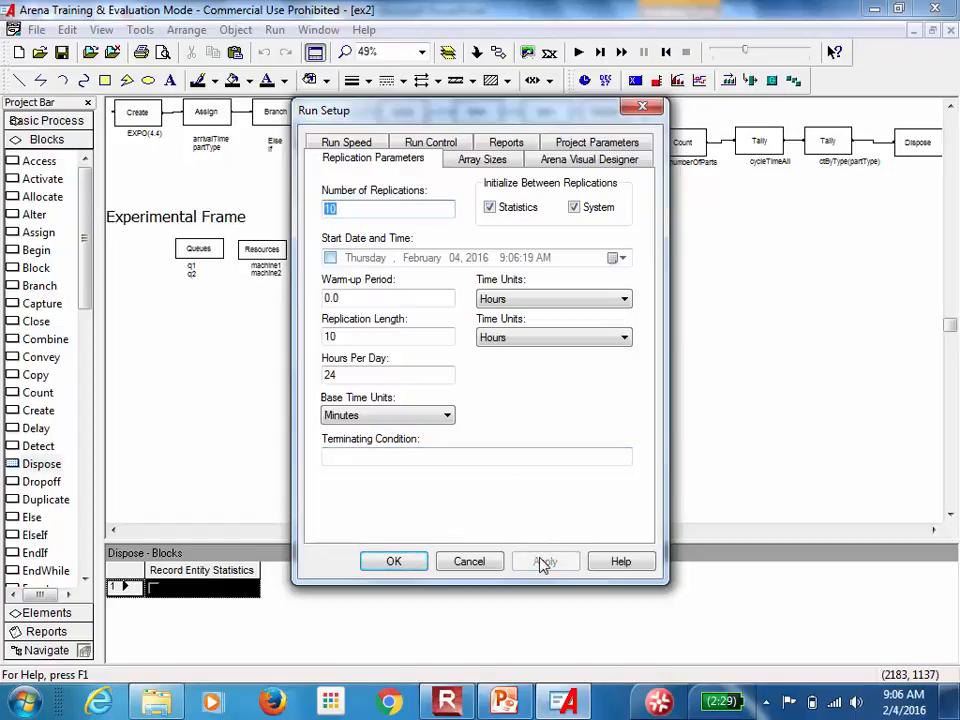
Choose SIMAN Summary Report(.out file) as the default report for the run.
click(514, 144)
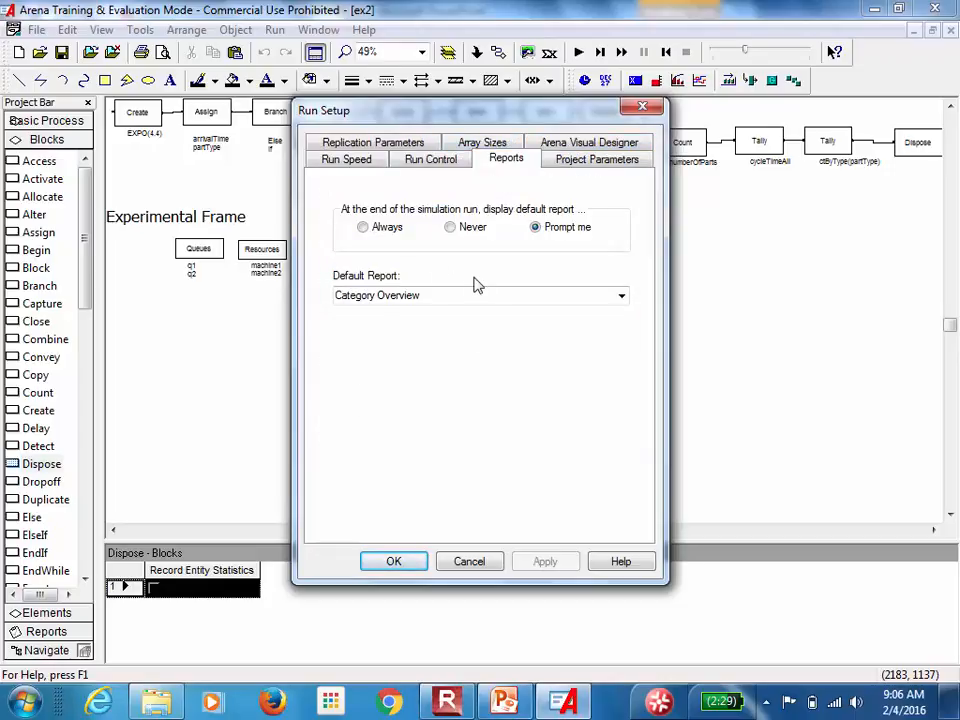
click(621, 296)
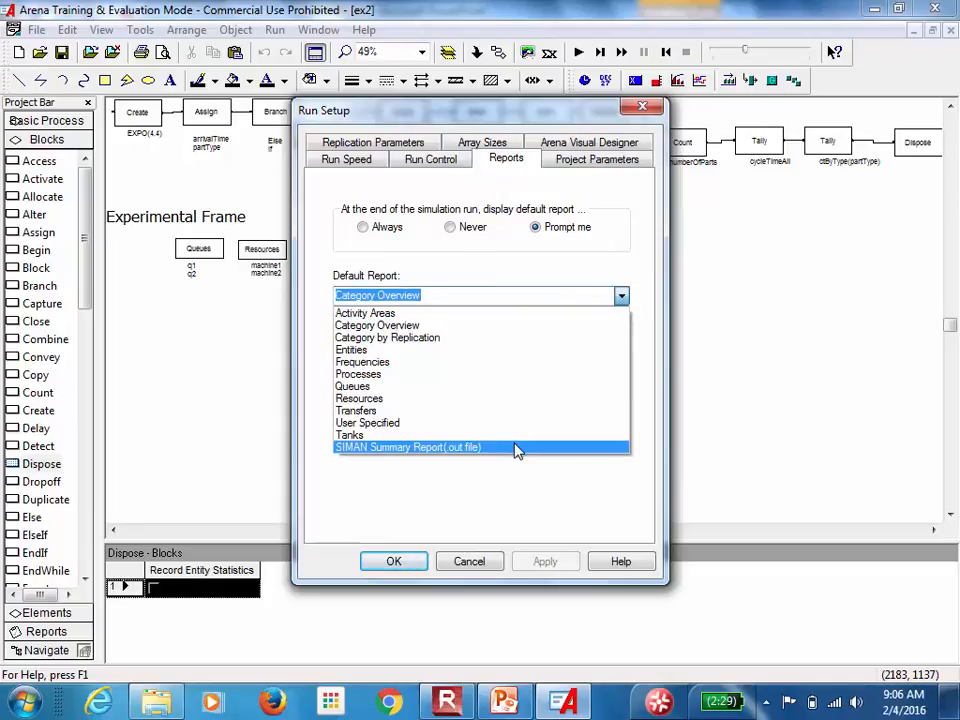
click(512, 447)
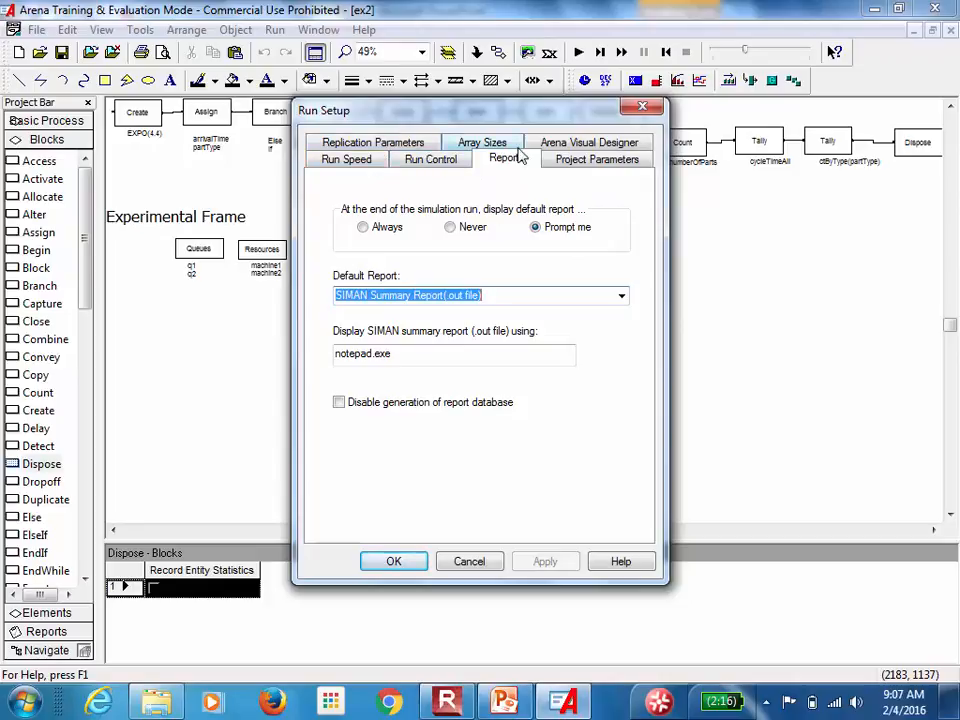
Turn off statistics collection for Entities, Resources and Queues in the project parameters and accept the run setup.
click(584, 162)
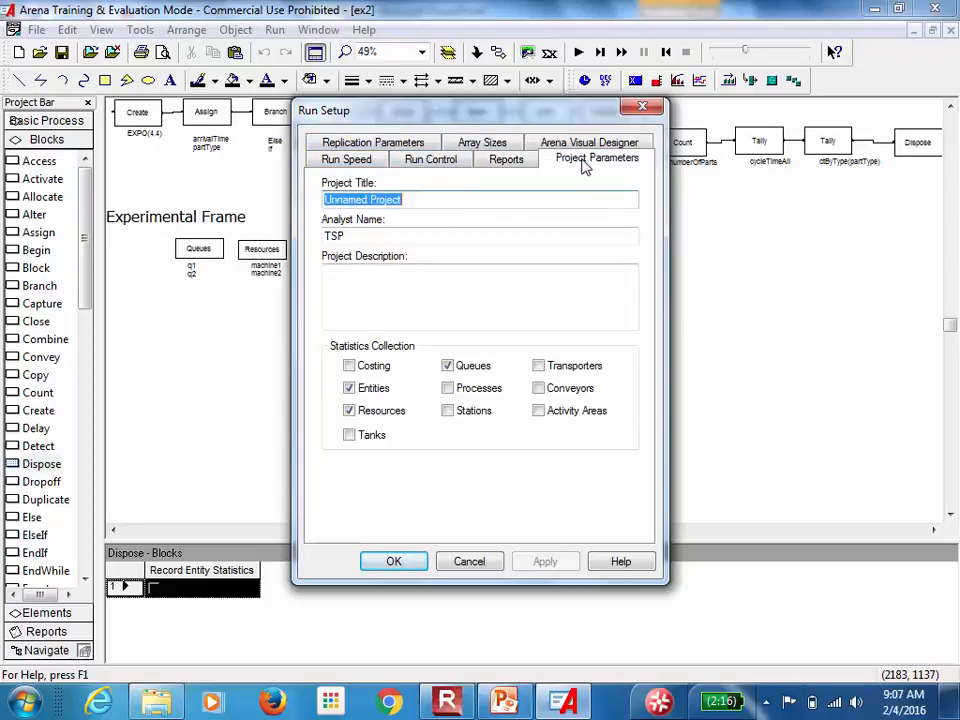
click(349, 389)
click(349, 389)
click(349, 411)
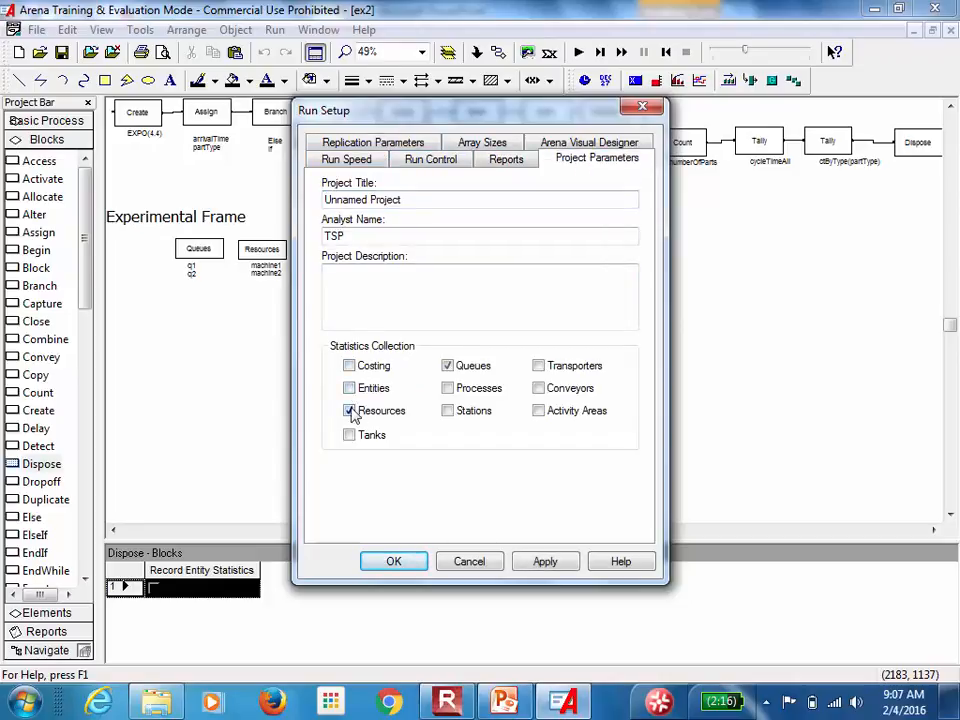
click(450, 366)
click(530, 561)
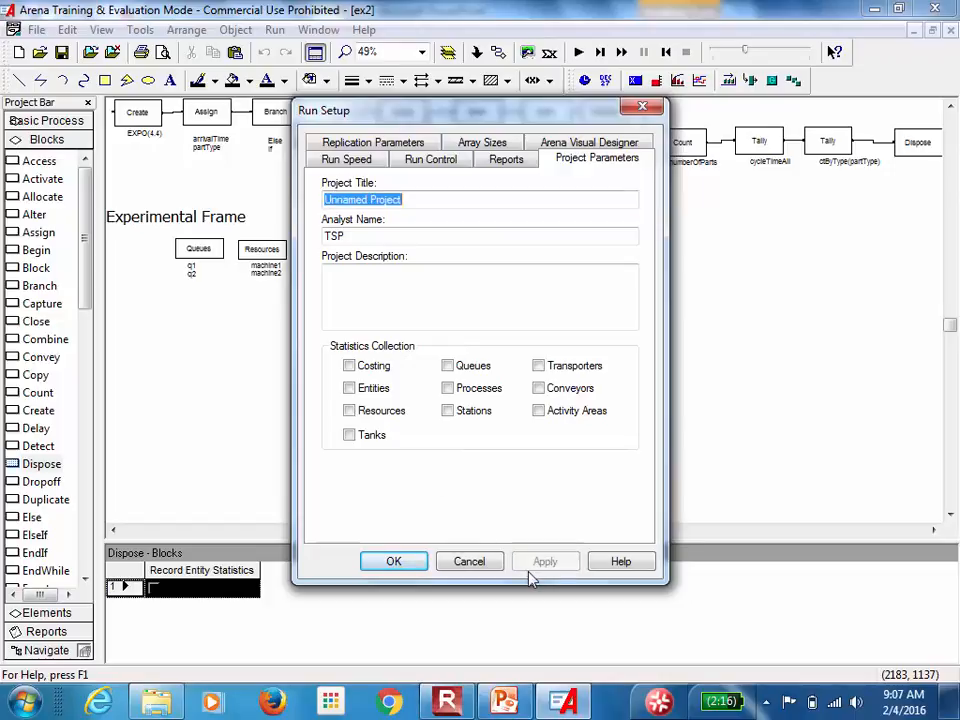
click(410, 570)
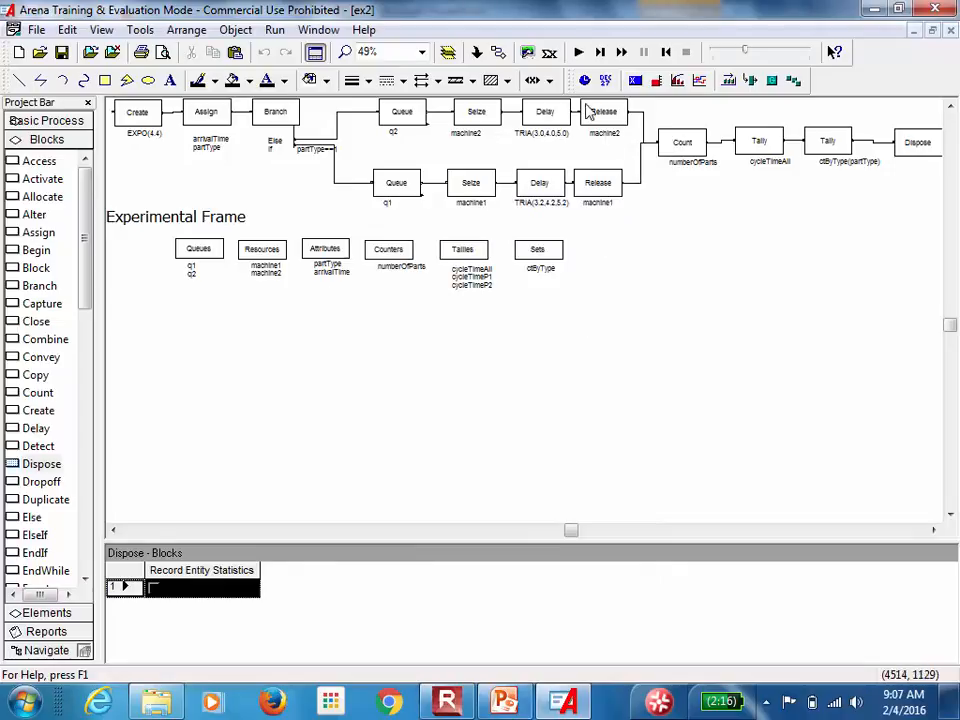
Run the simulation to completion and open its results report.
click(578, 52)
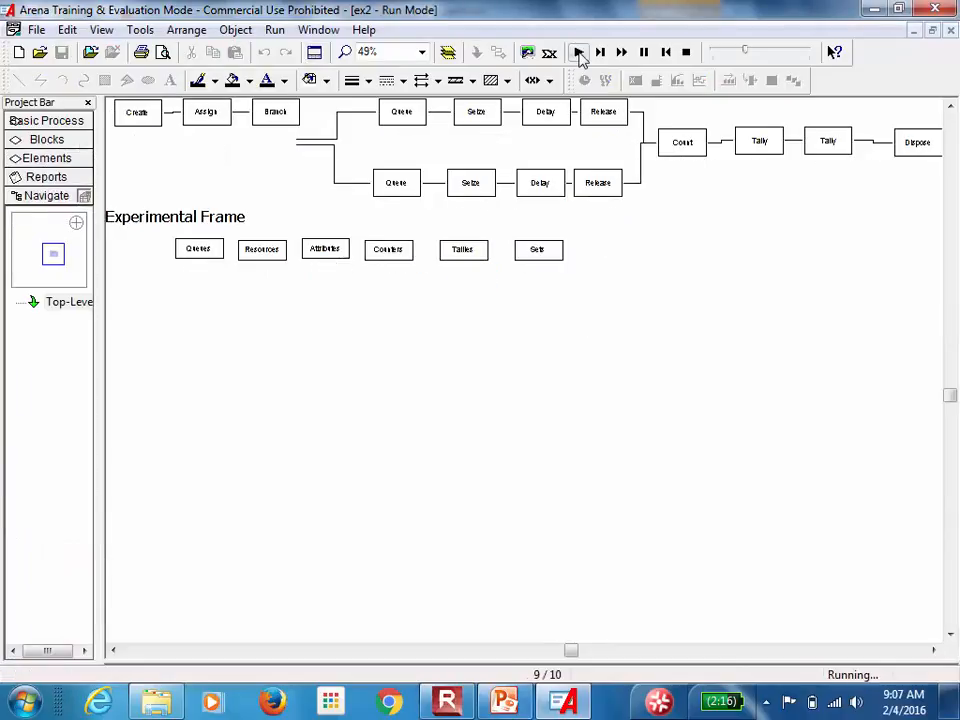
click(488, 391)
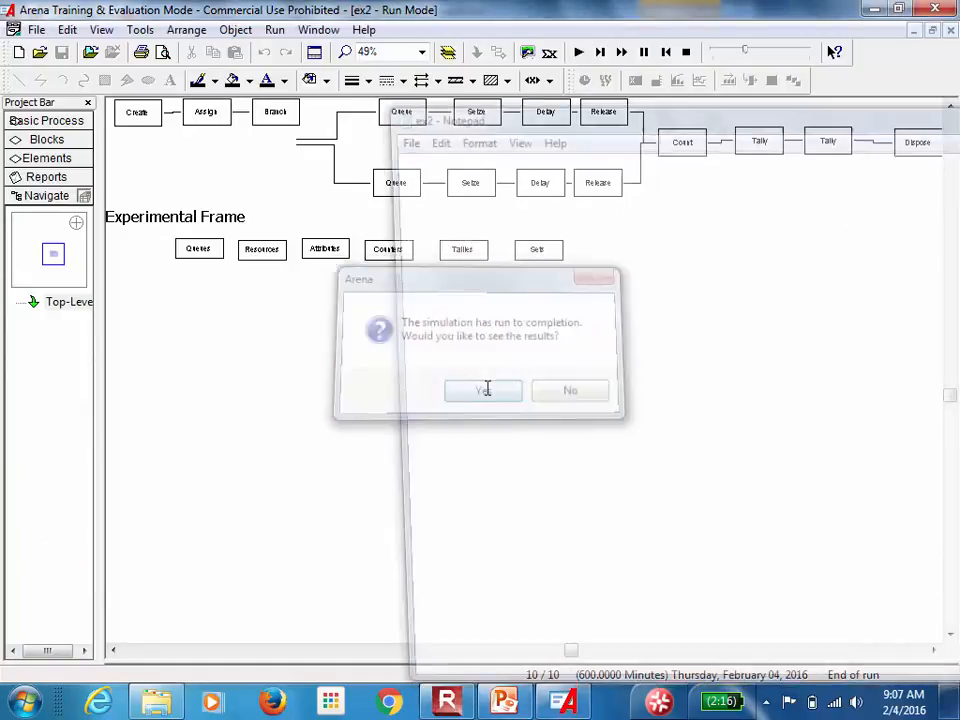
Review the tally and counter summaries of the replications in the results report and close it.
double_click(868, 114)
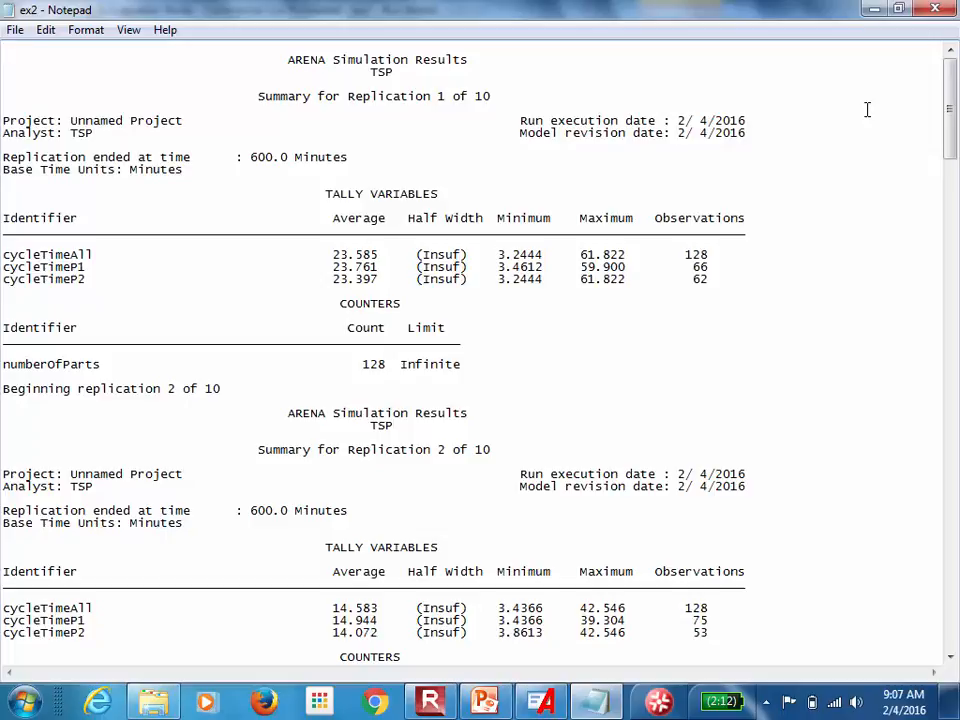
drag(951, 107, 949, 156)
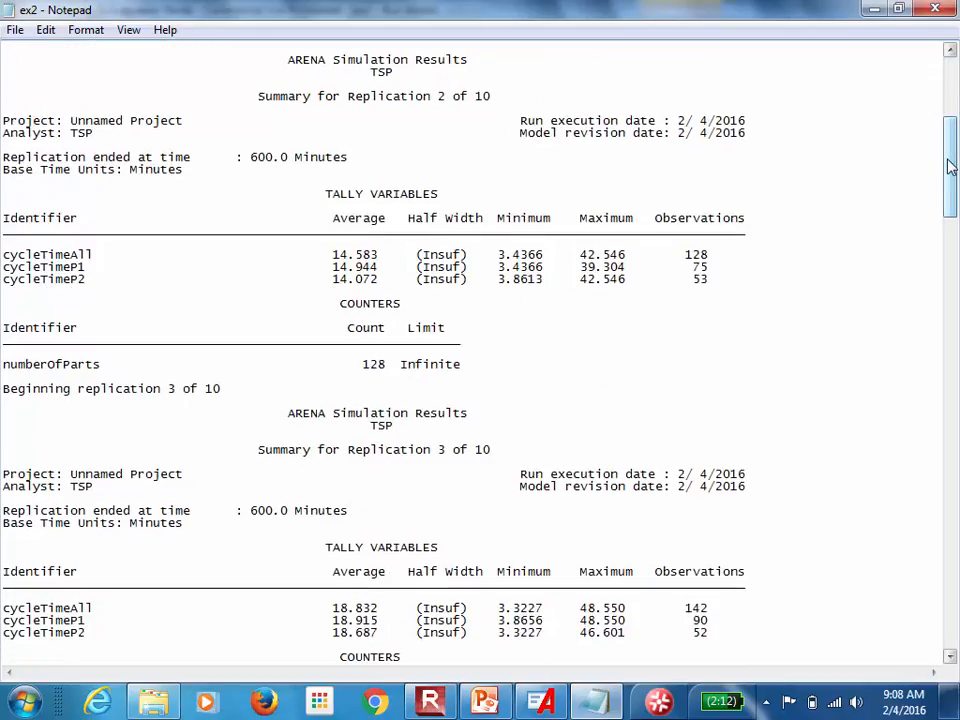
drag(437, 96, 508, 107)
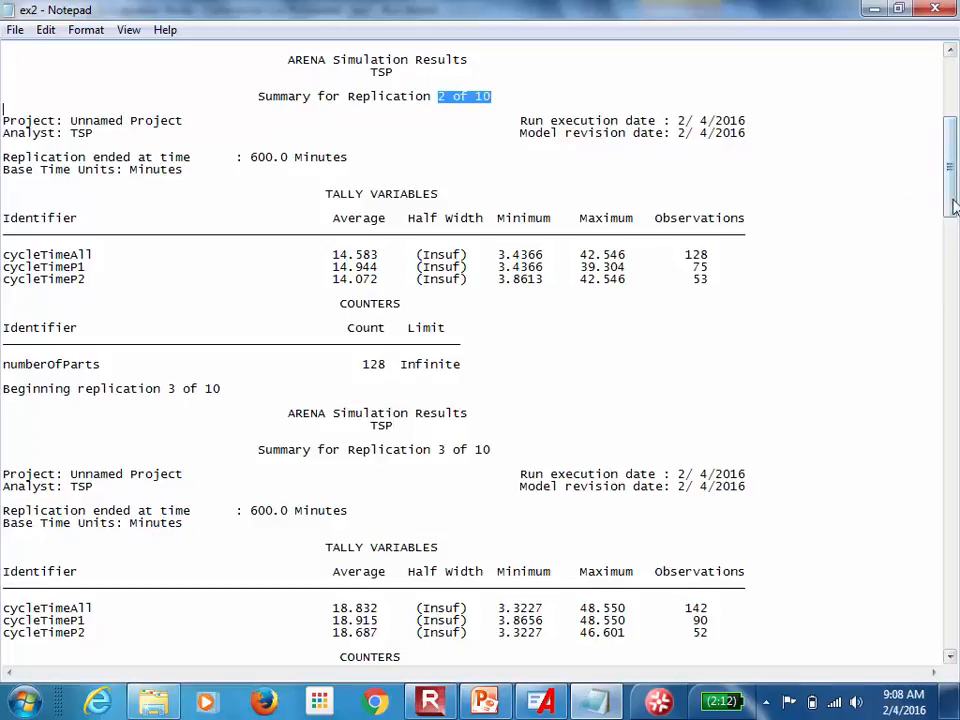
drag(951, 200, 946, 659)
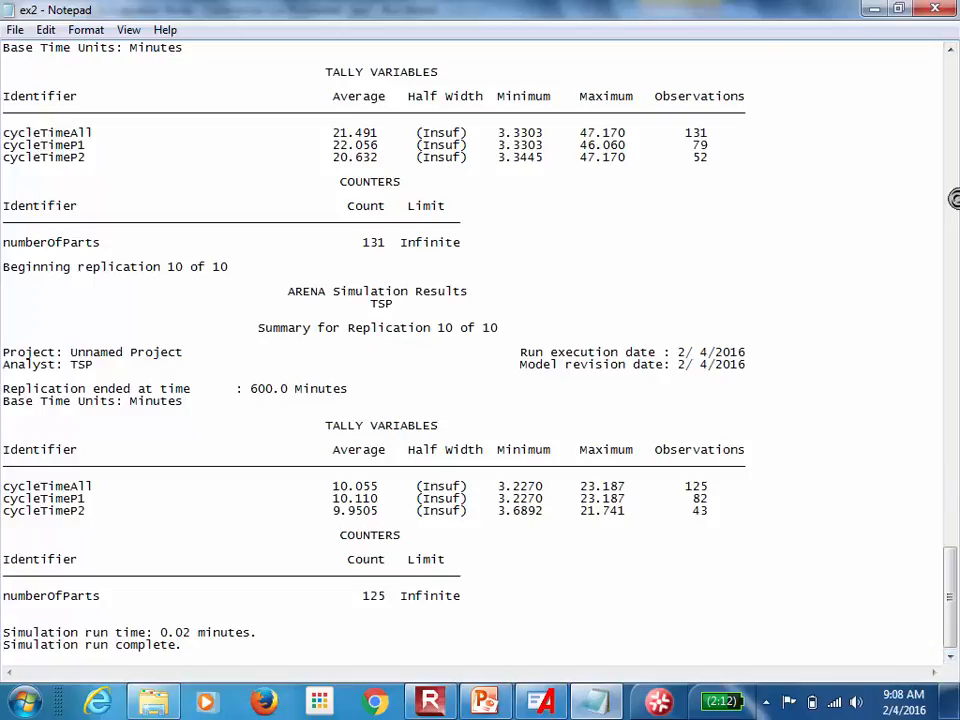
click(935, 8)
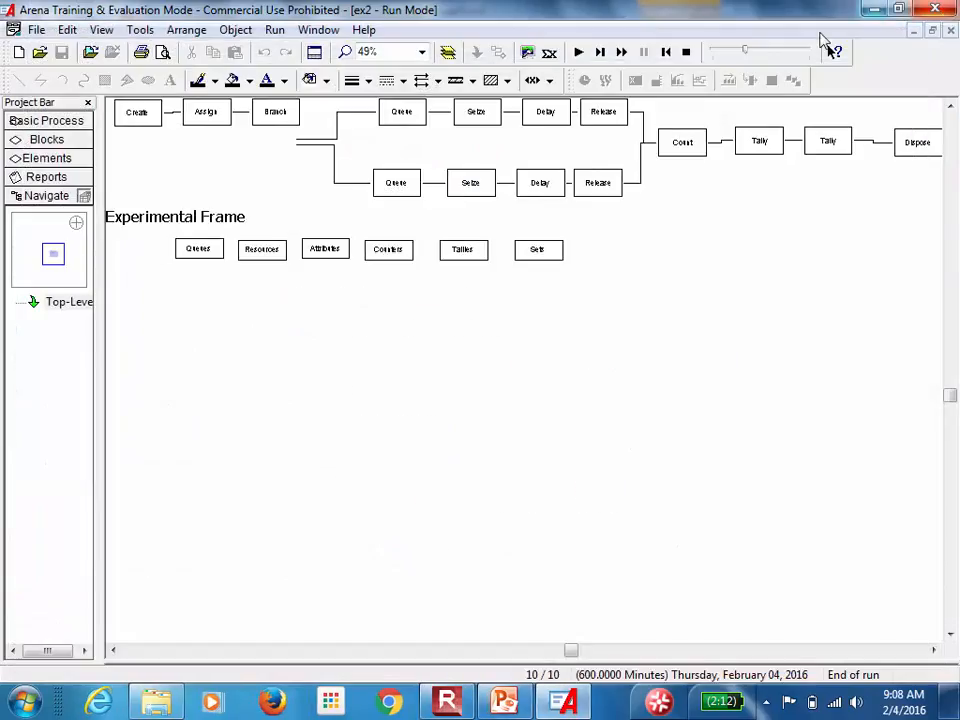
End the run, switch to PowerPoint to read the example's questions, and return to the Arena model.
click(687, 51)
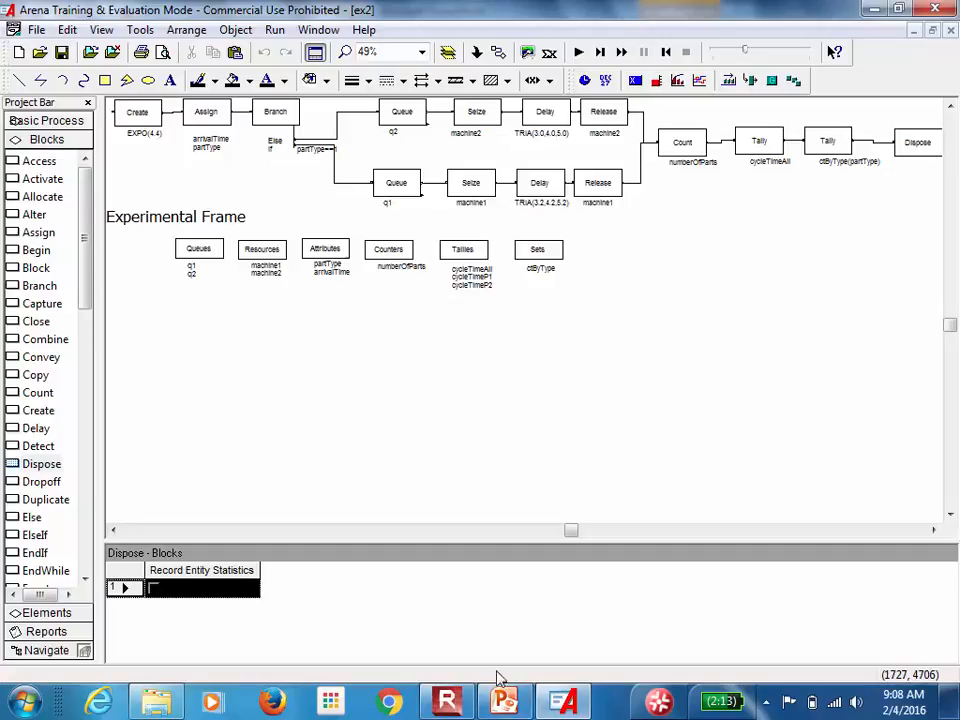
click(504, 703)
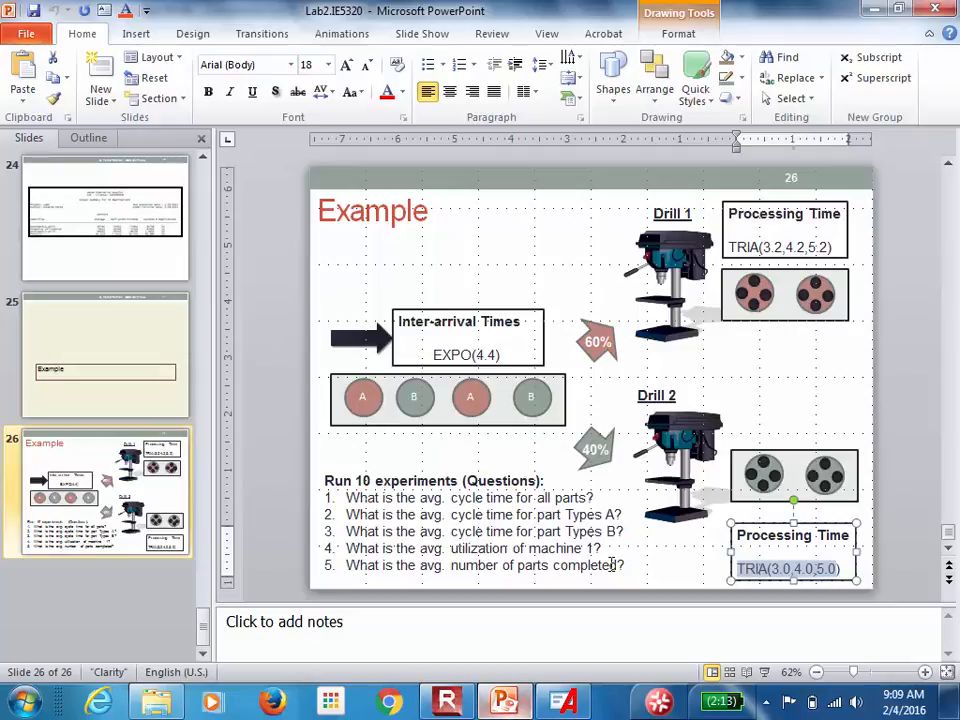
click(870, 10)
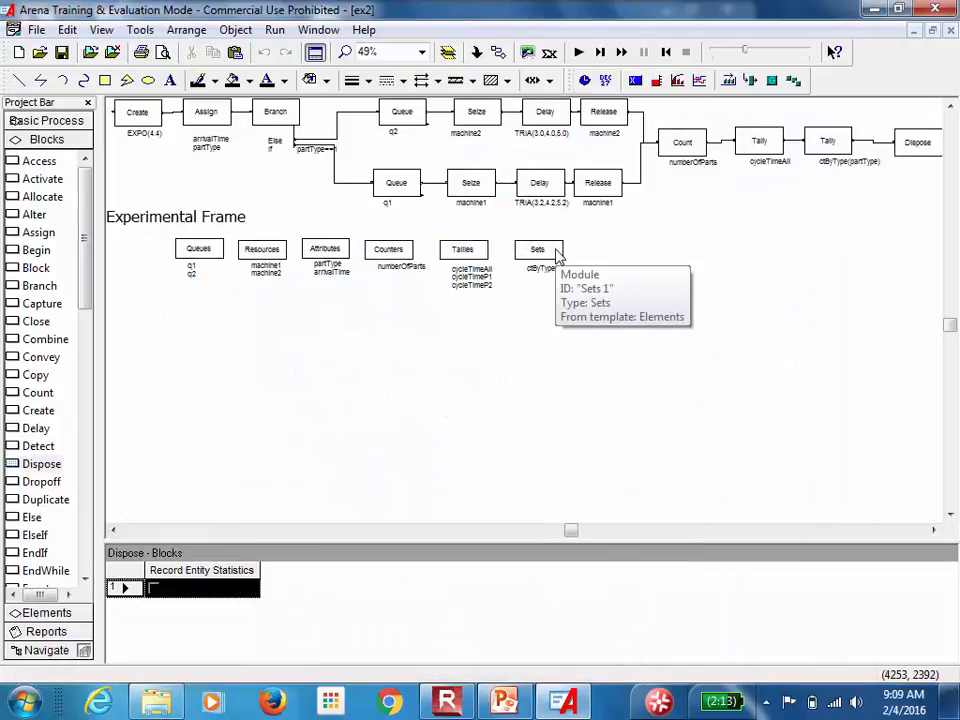
Add a DStats element beside the Sets element in the experimental frame.
click(422, 53)
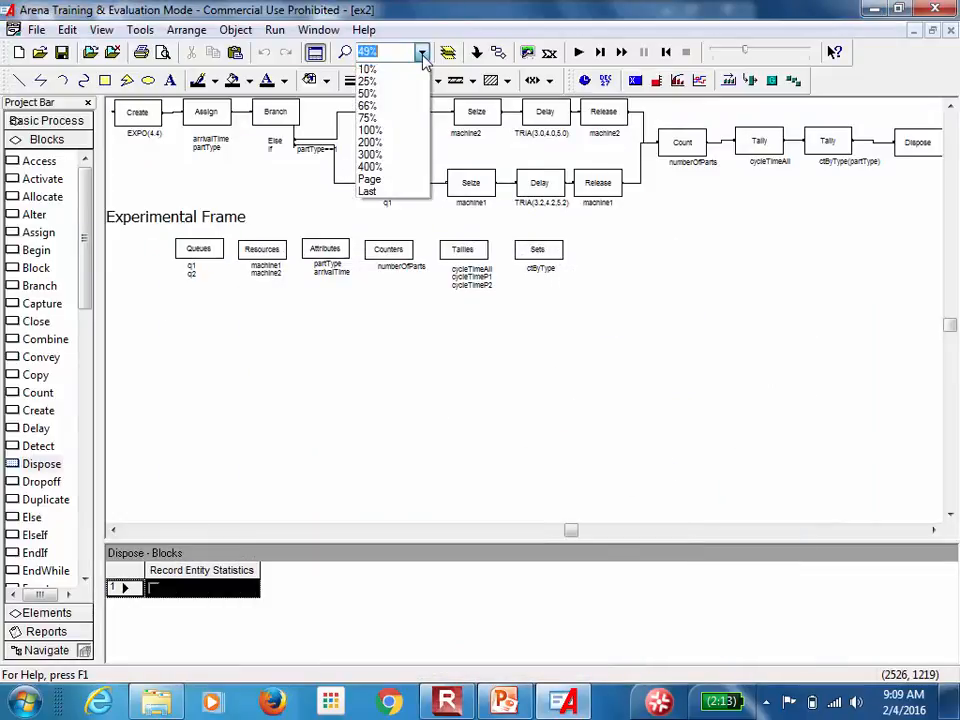
click(395, 106)
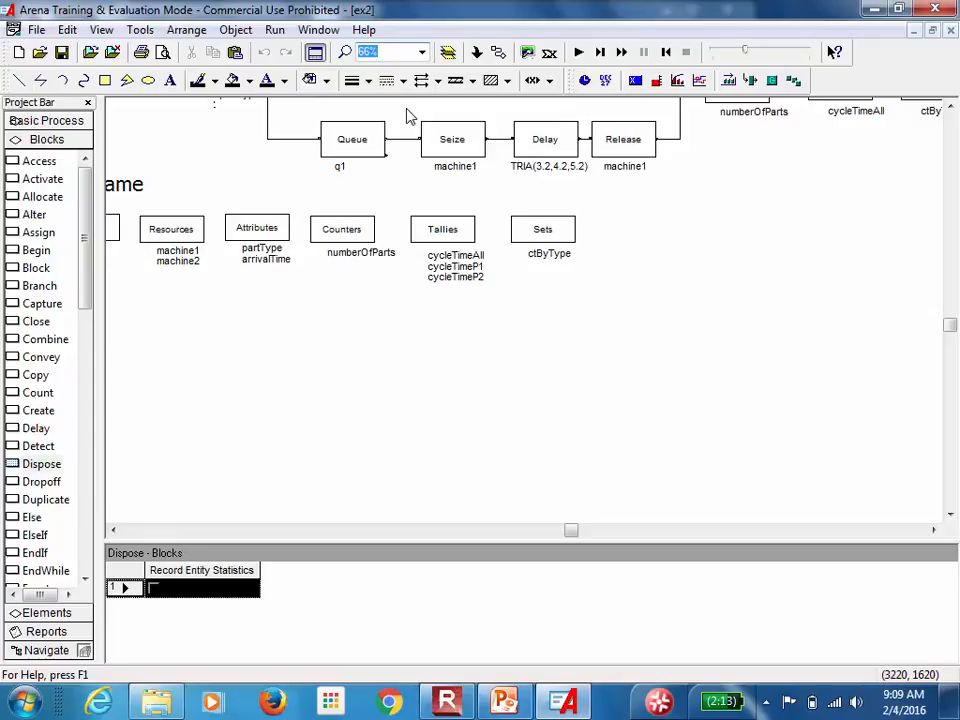
scroll(89, 213, down, 2)
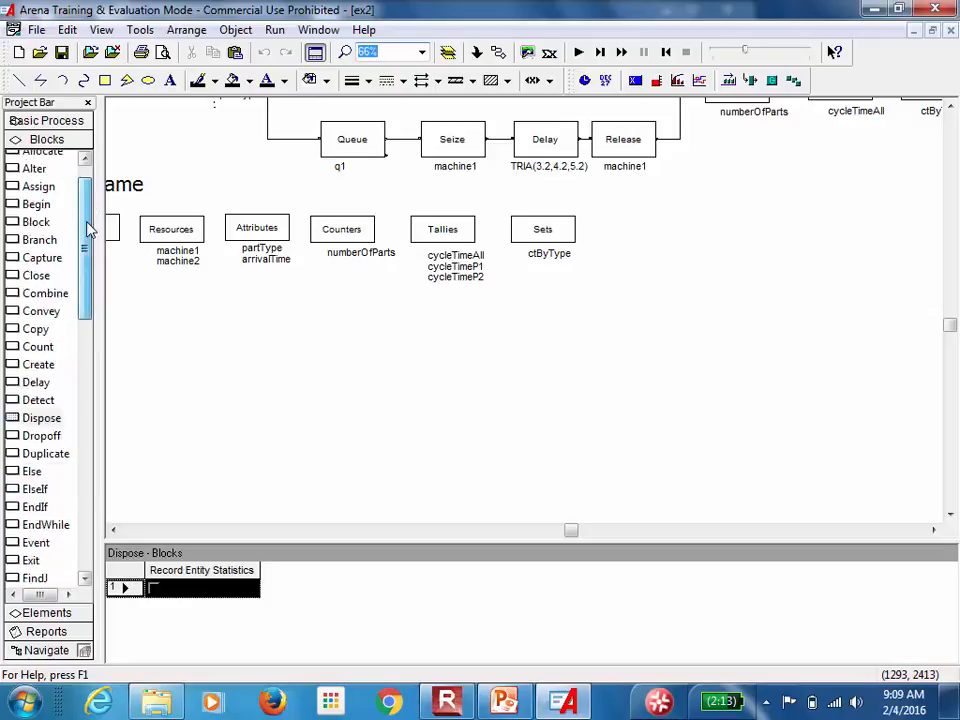
click(44, 612)
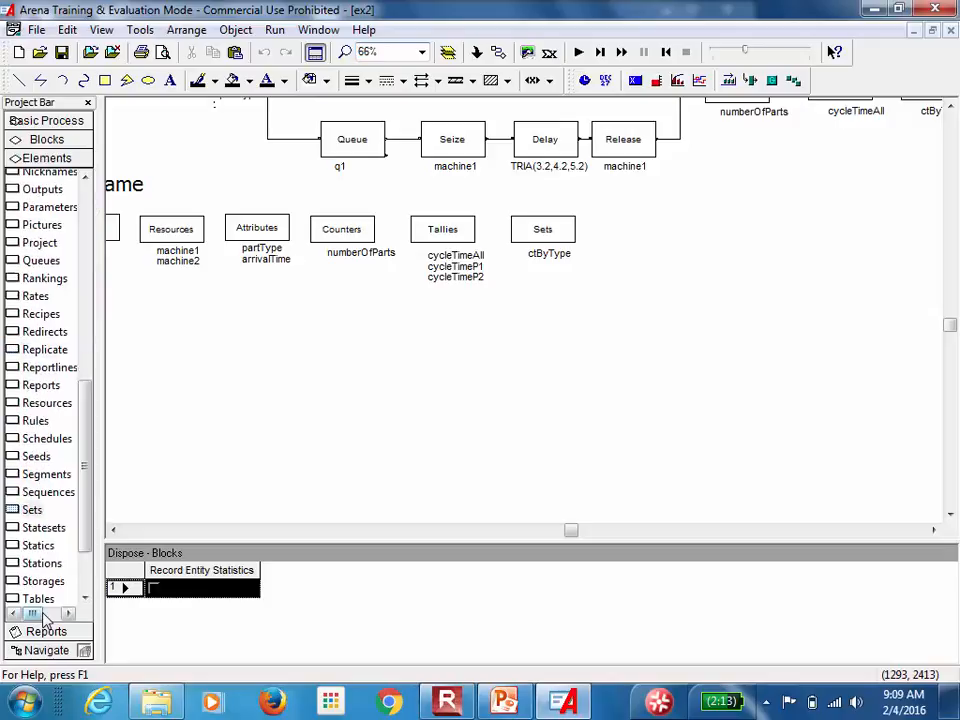
scroll(84, 413, up, 3)
drag(84, 413, 88, 296)
click(38, 357)
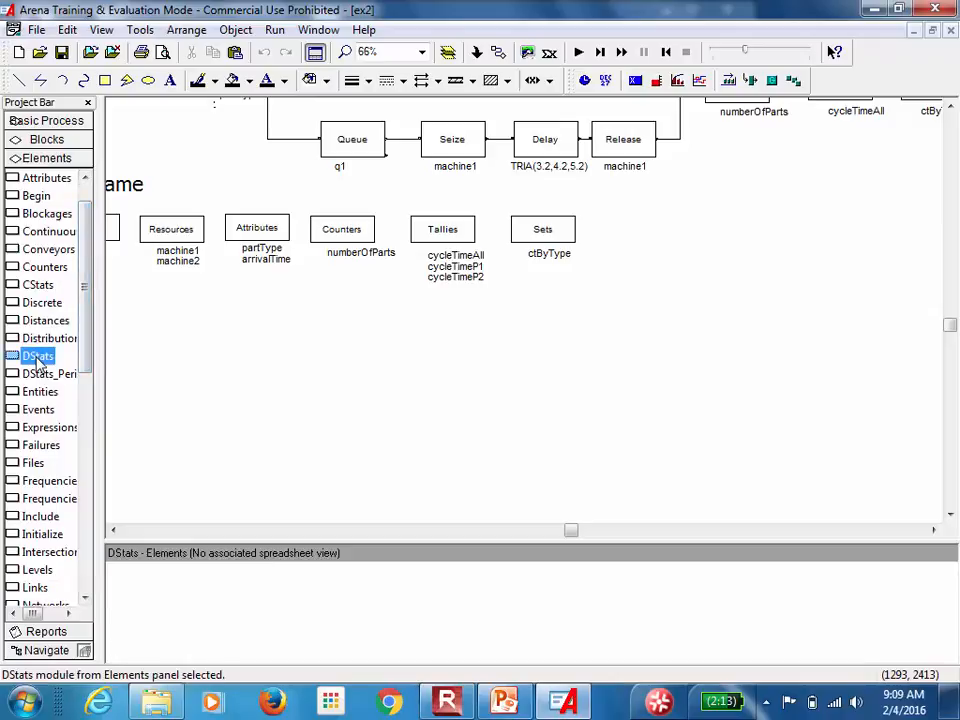
drag(38, 363, 646, 237)
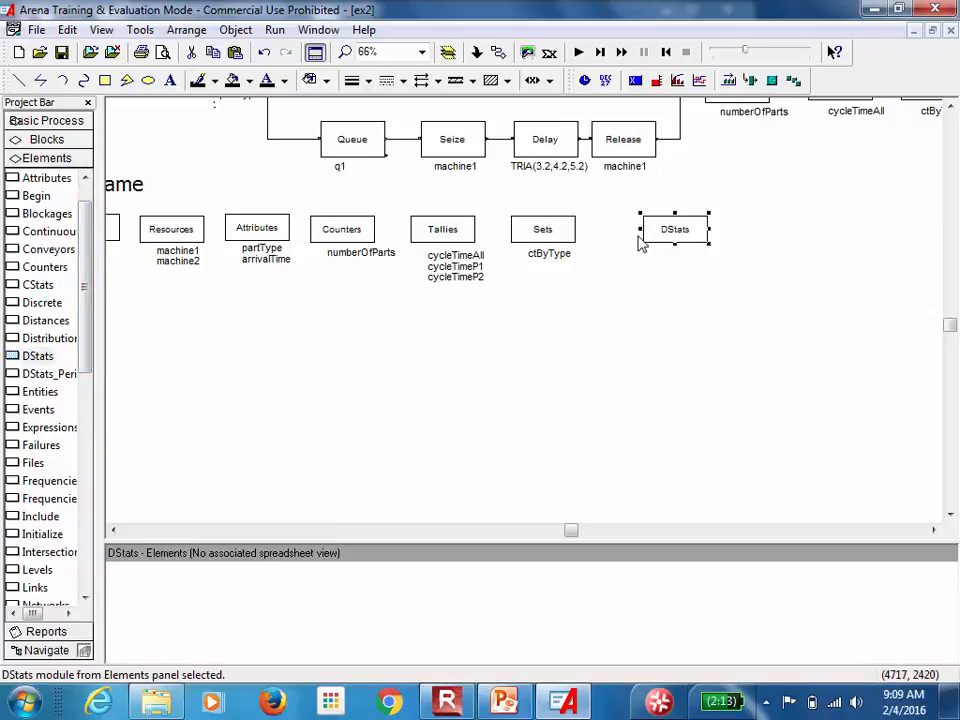
click(628, 347)
Add an entry with the SIMAN expression NR(machine1) to the DStats element and accept it.
click(422, 52)
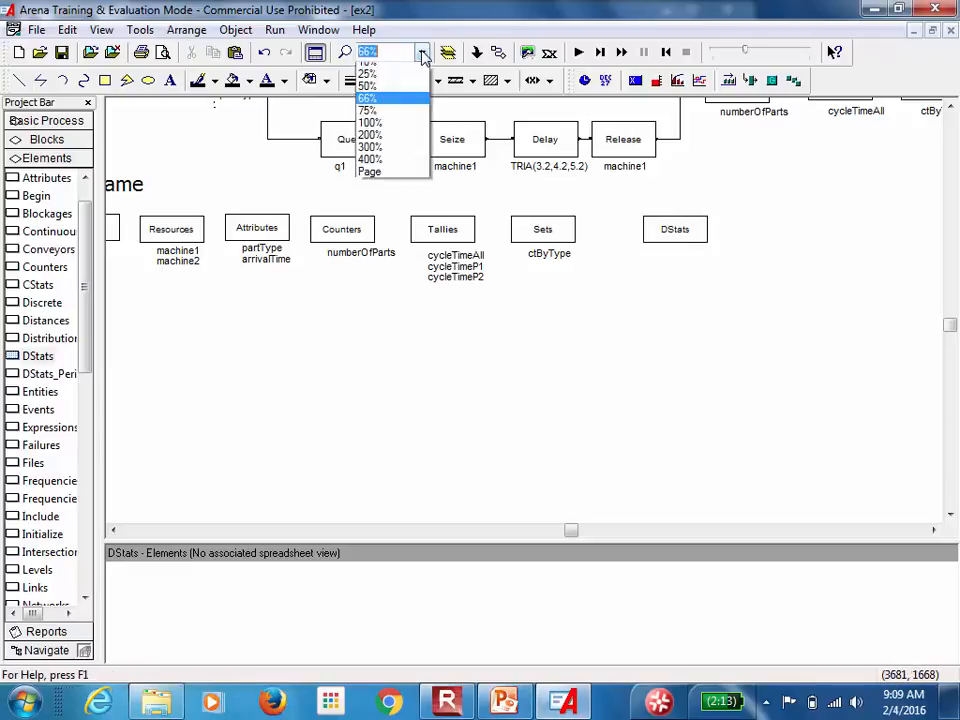
click(401, 132)
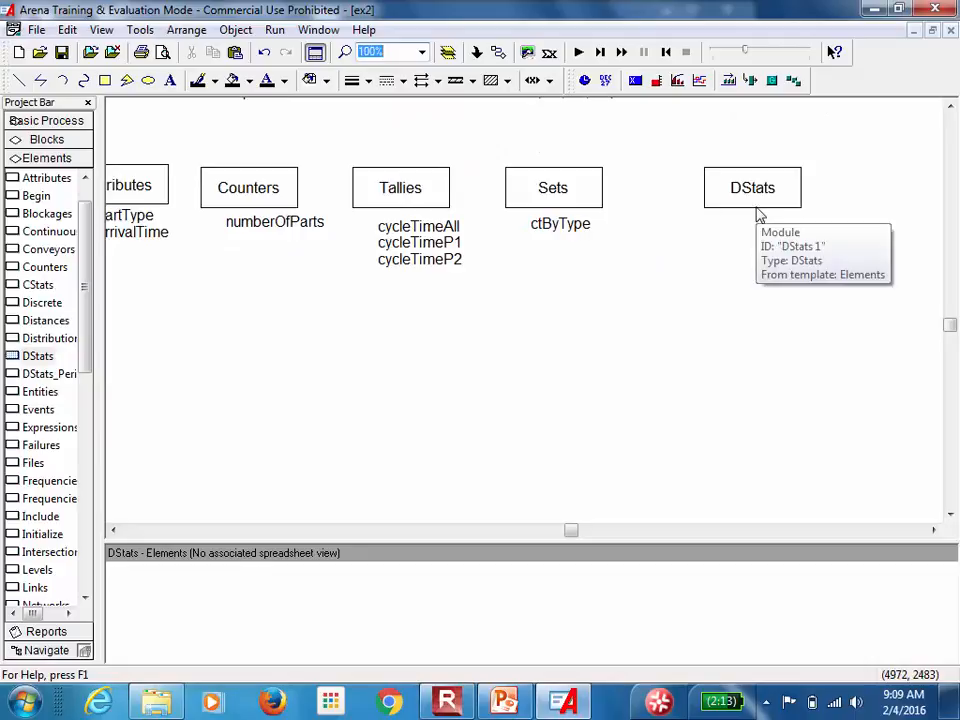
double_click(757, 203)
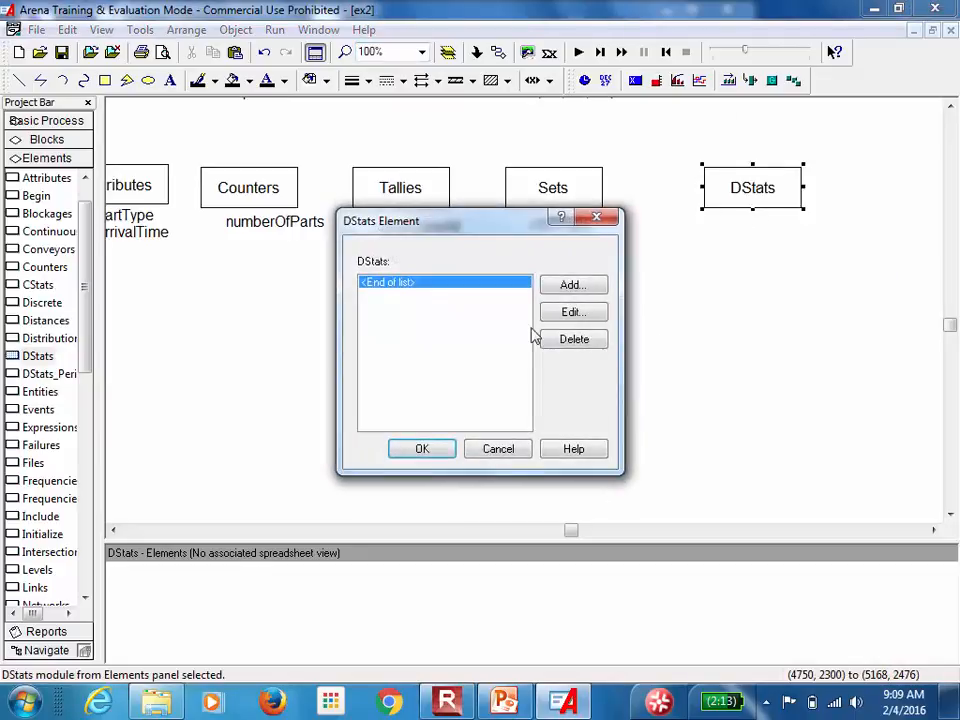
click(588, 286)
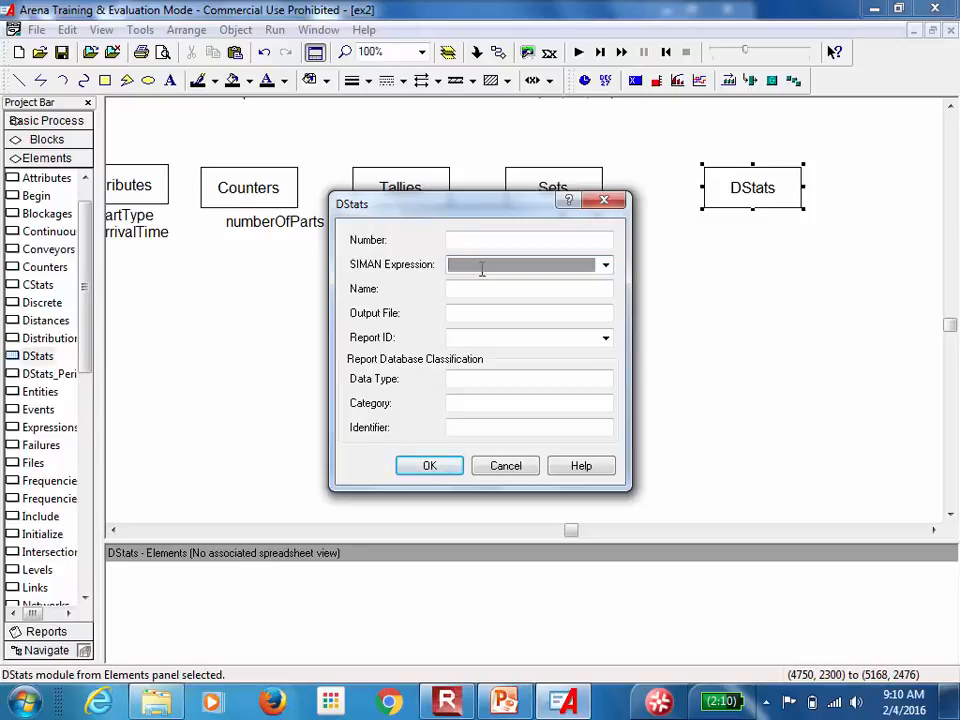
text(NR(machine1)
click(433, 465)
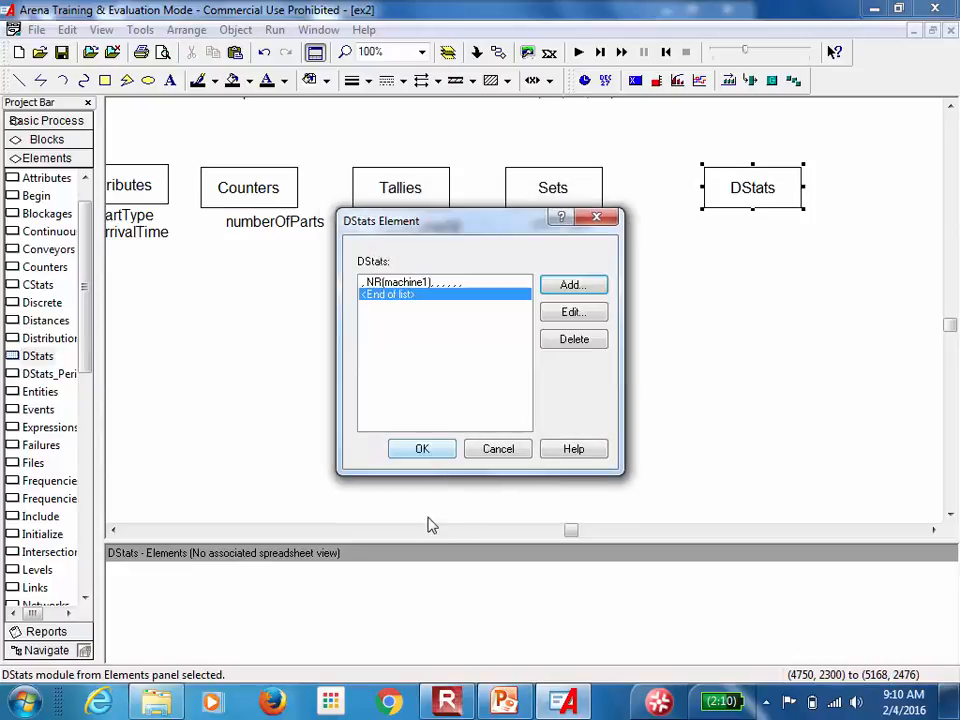
click(433, 450)
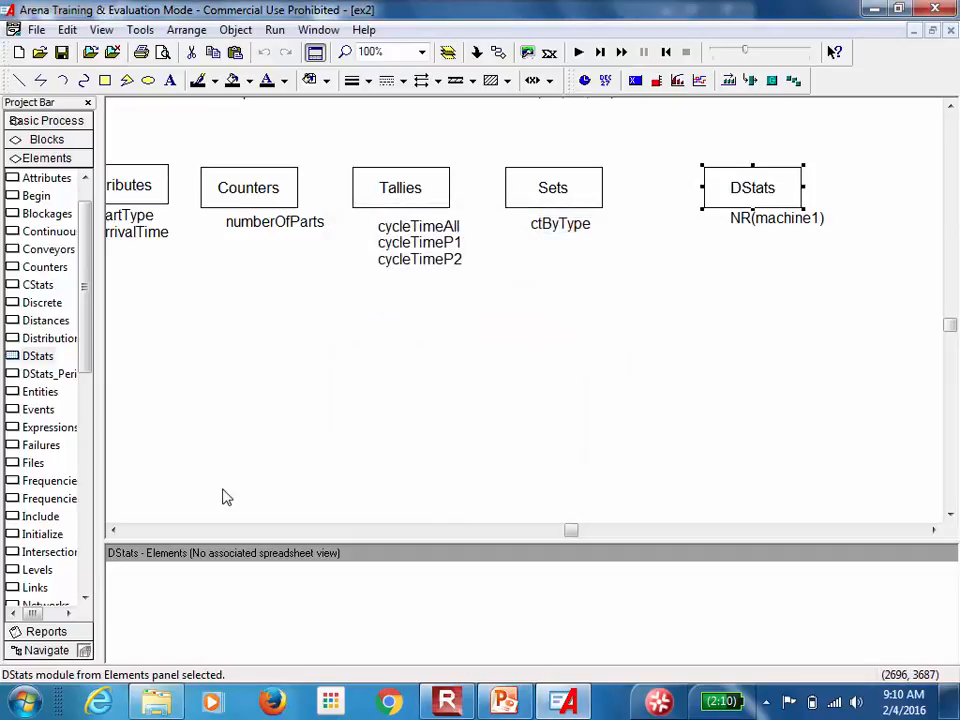
Name the NR(machine1) entry of the DStats element machine1U and accept the change.
click(116, 529)
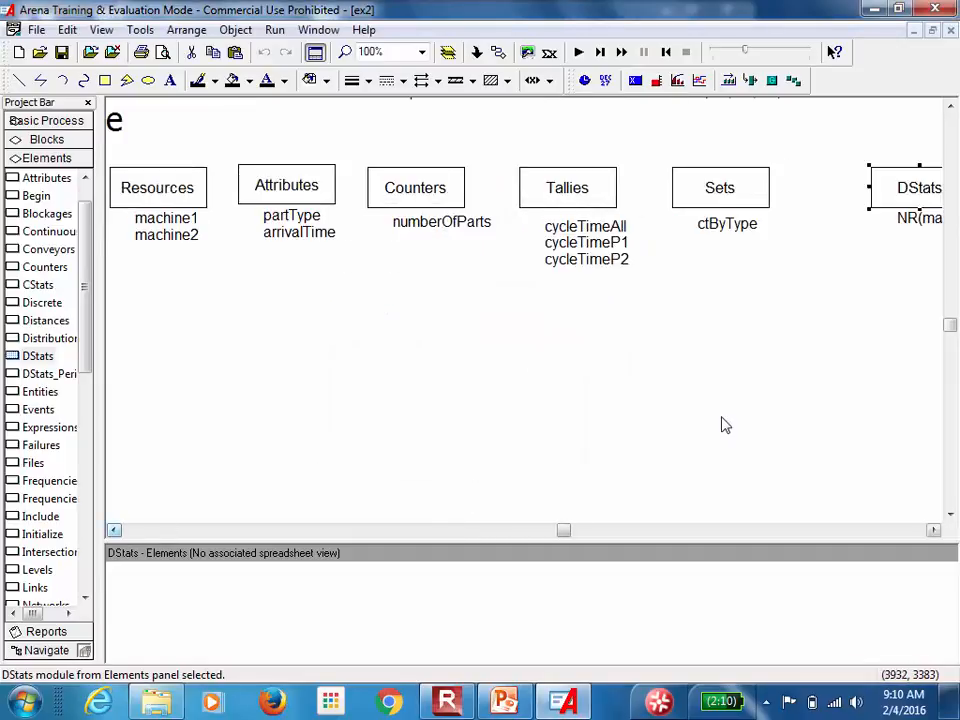
click(934, 530)
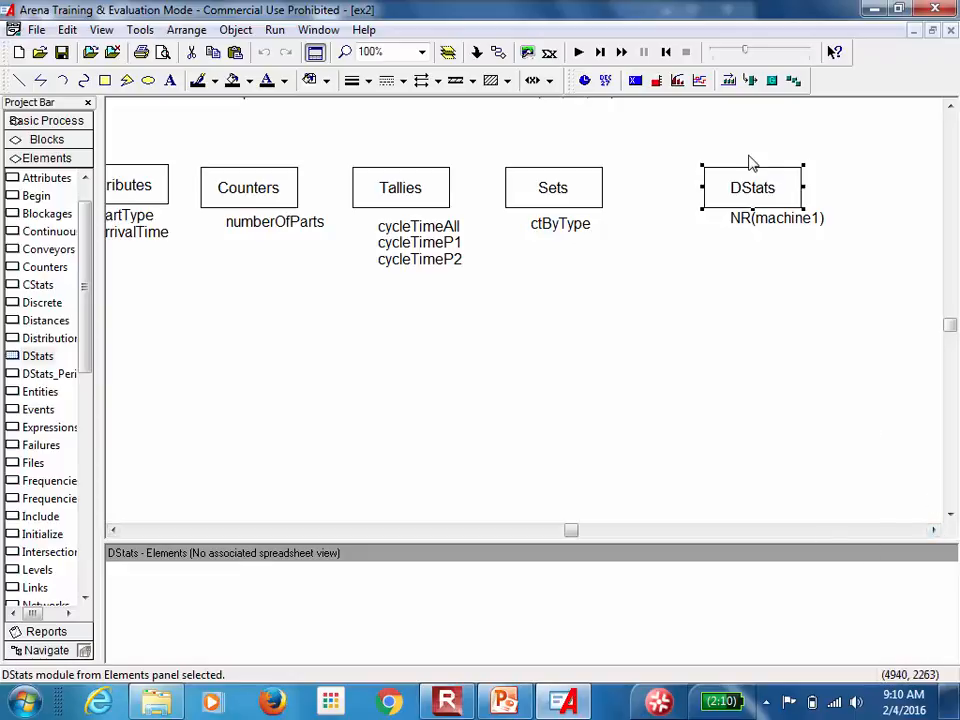
double_click(735, 200)
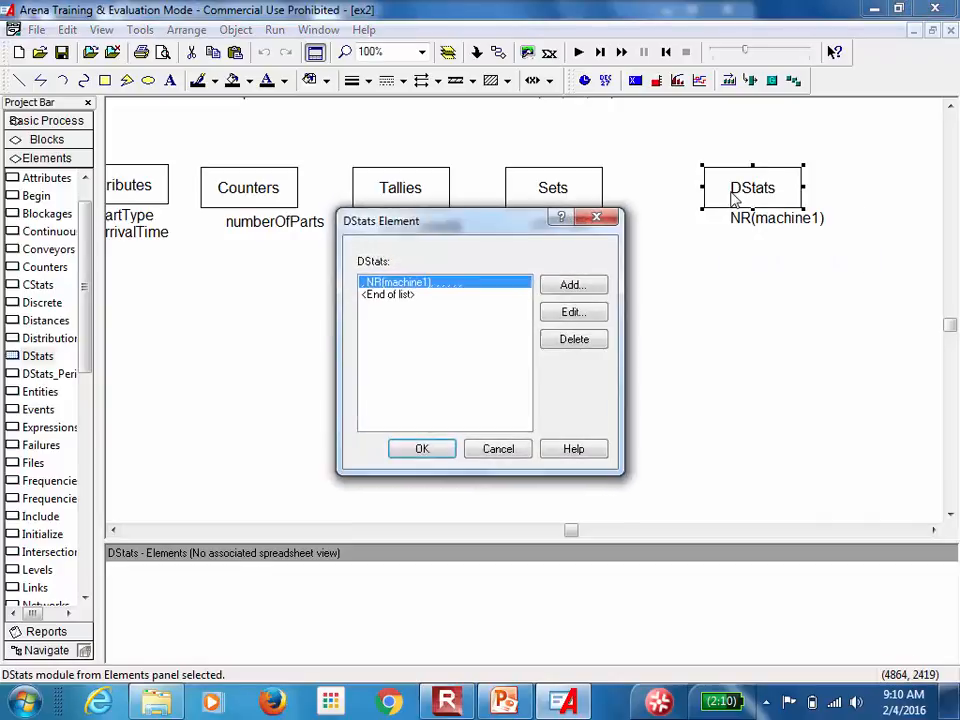
click(587, 313)
click(551, 288)
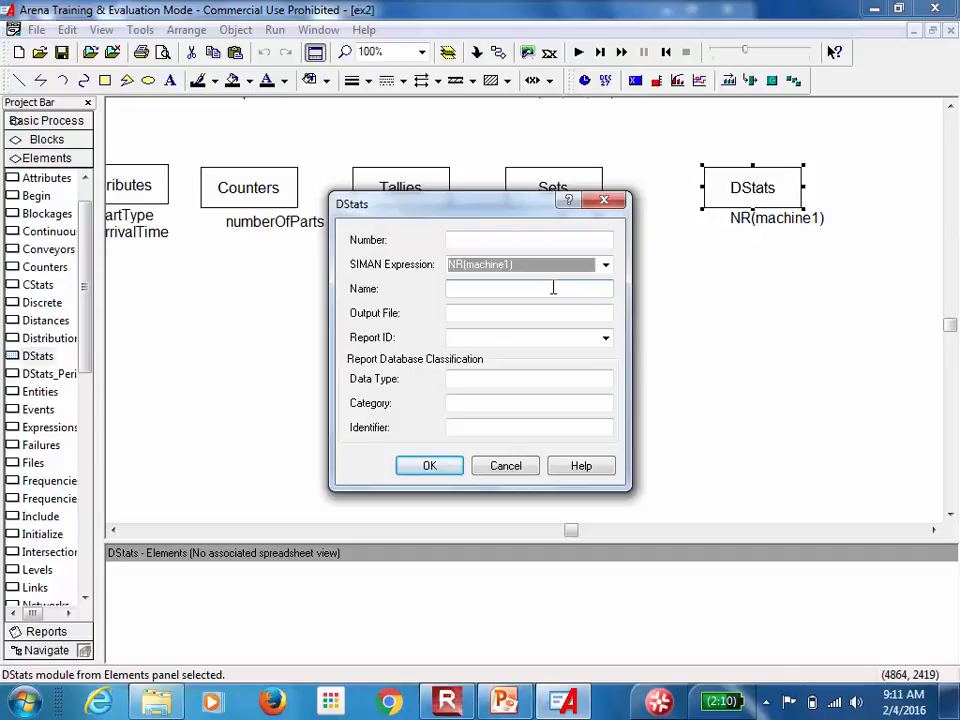
text(machine1U)
click(418, 470)
click(422, 452)
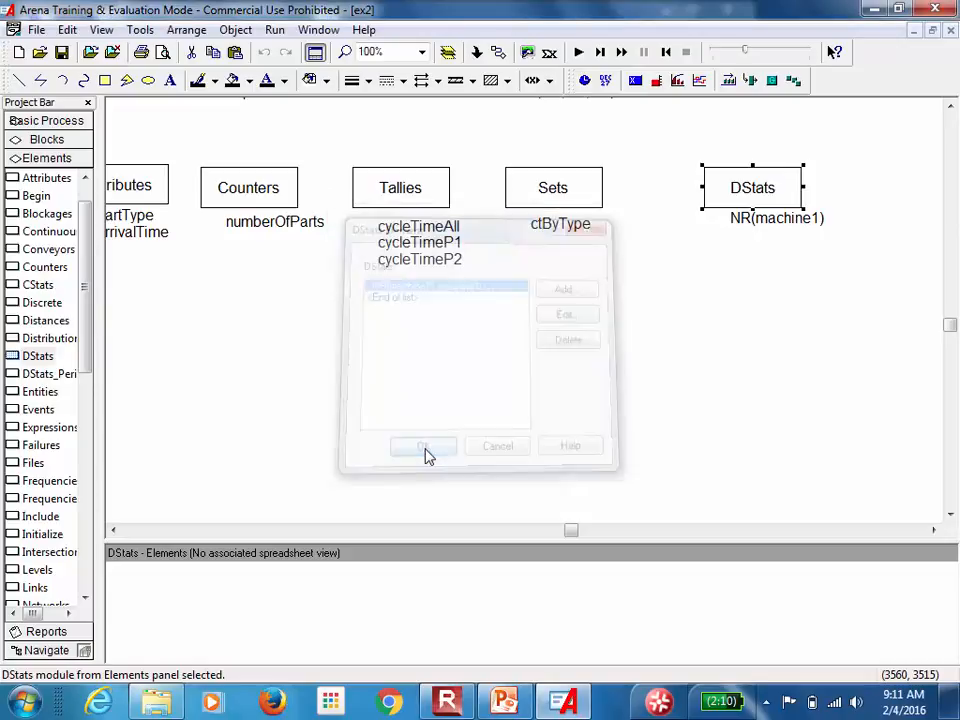
Run the simulation to completion, examine the machine1U statistic in the results report, and end the run.
click(578, 54)
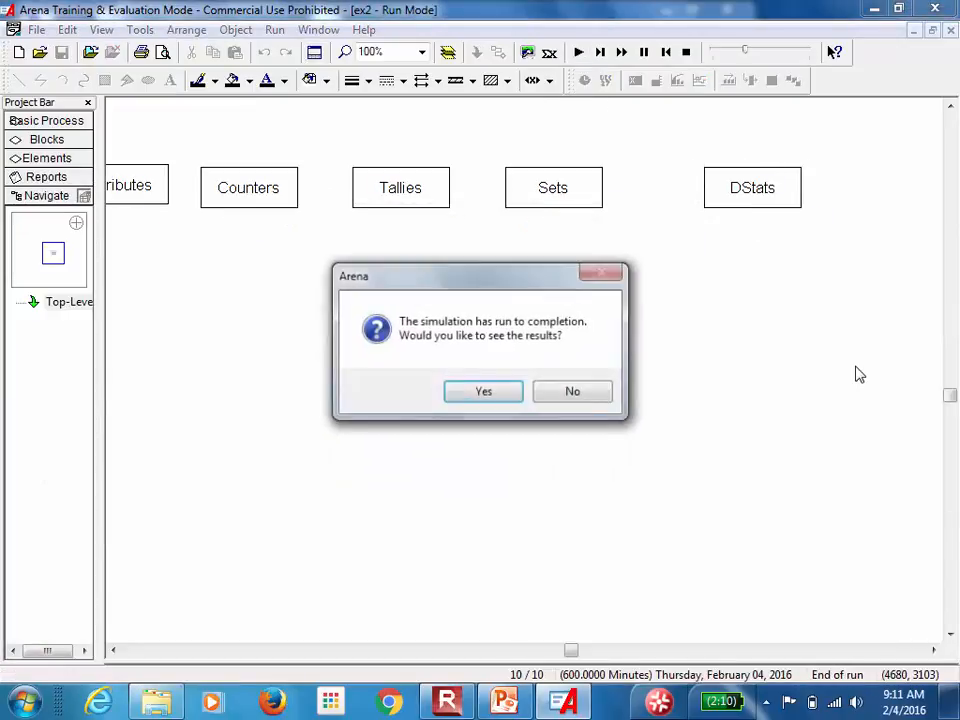
click(507, 391)
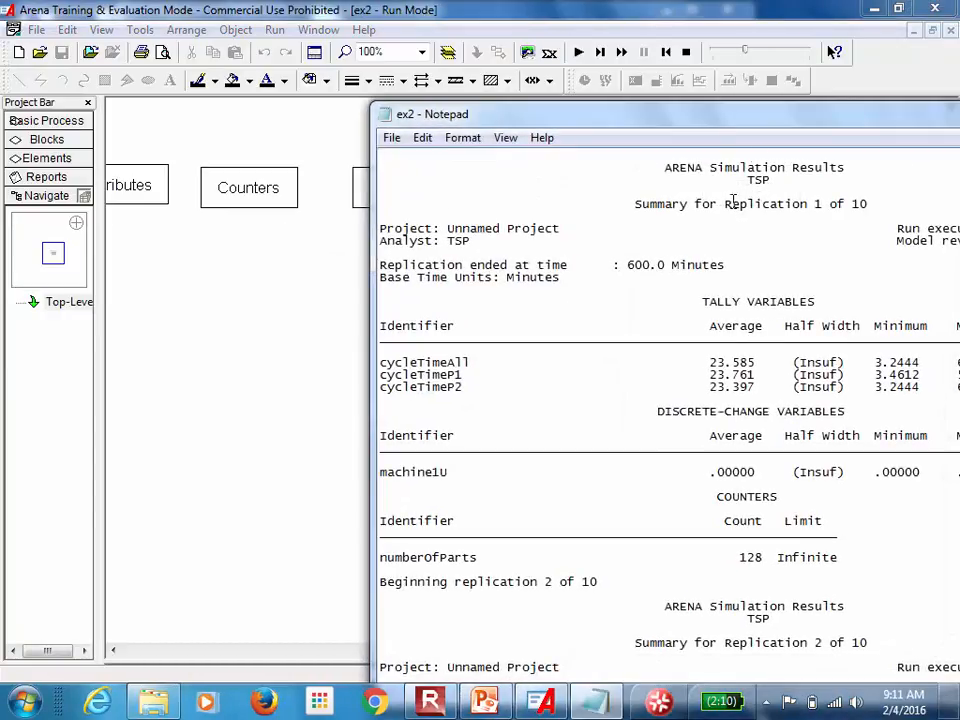
drag(777, 117, 435, 90)
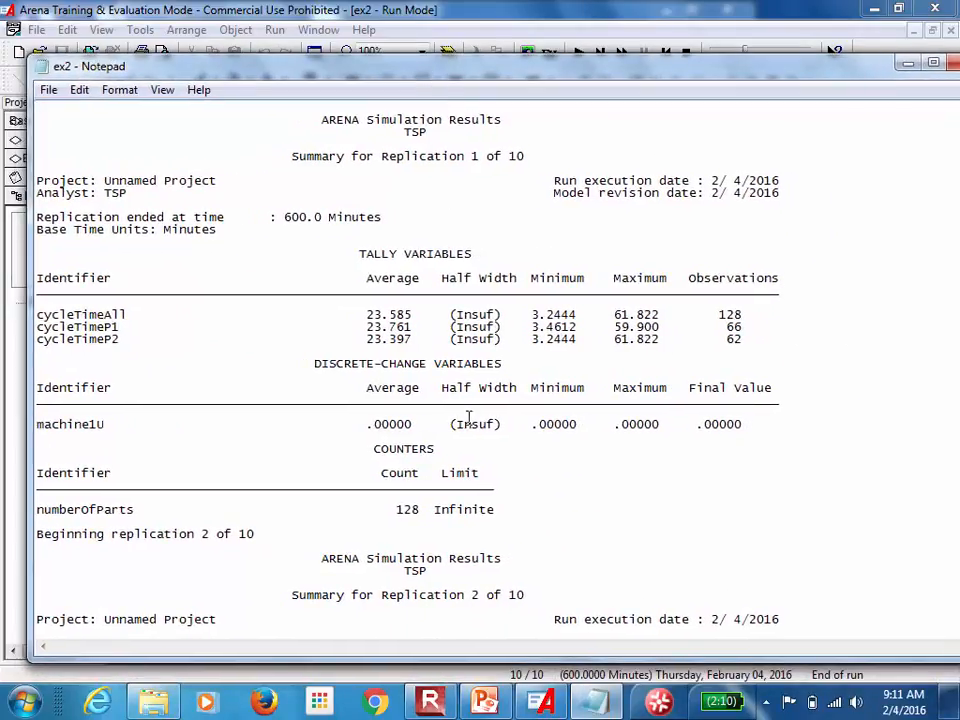
click(932, 63)
drag(952, 110, 957, 140)
click(935, 9)
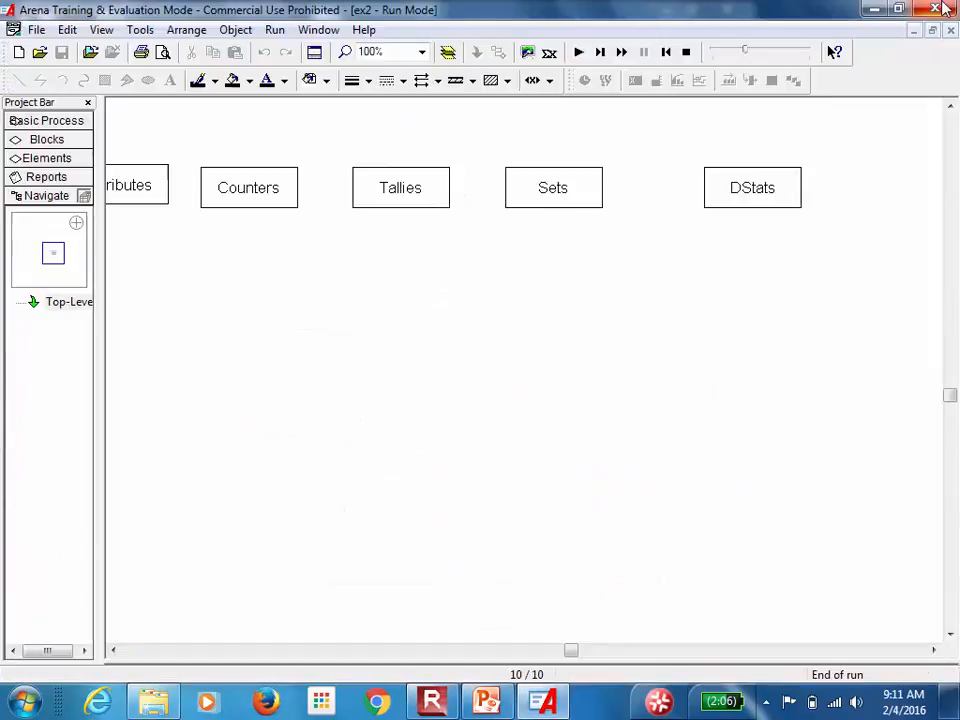
click(686, 52)
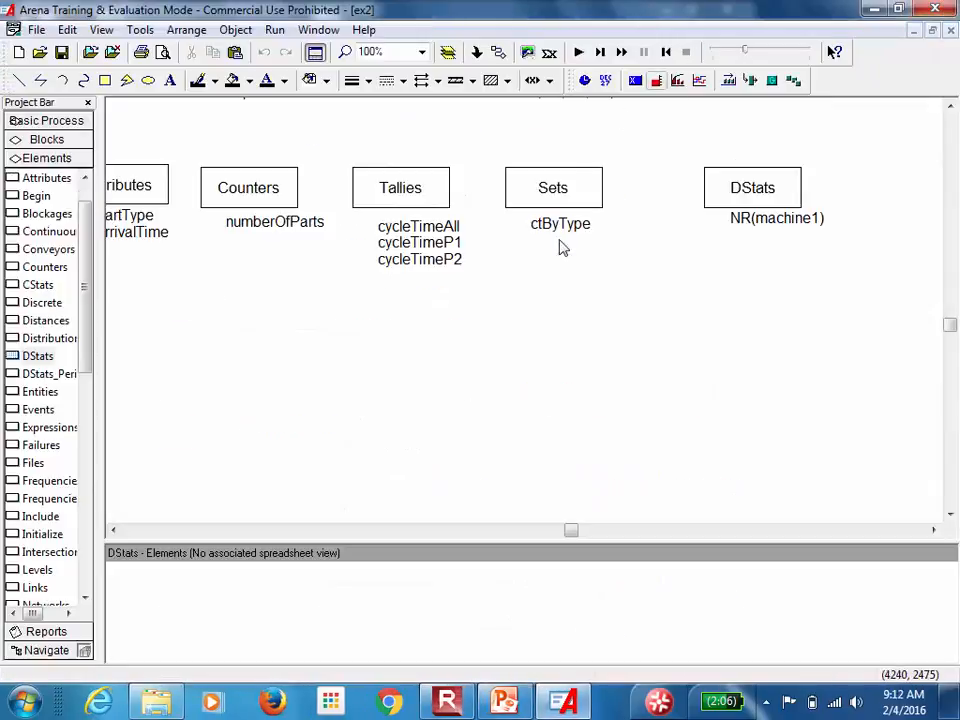
Check the expression and name of the machine 1 utilization entry in the DStats element.
double_click(778, 198)
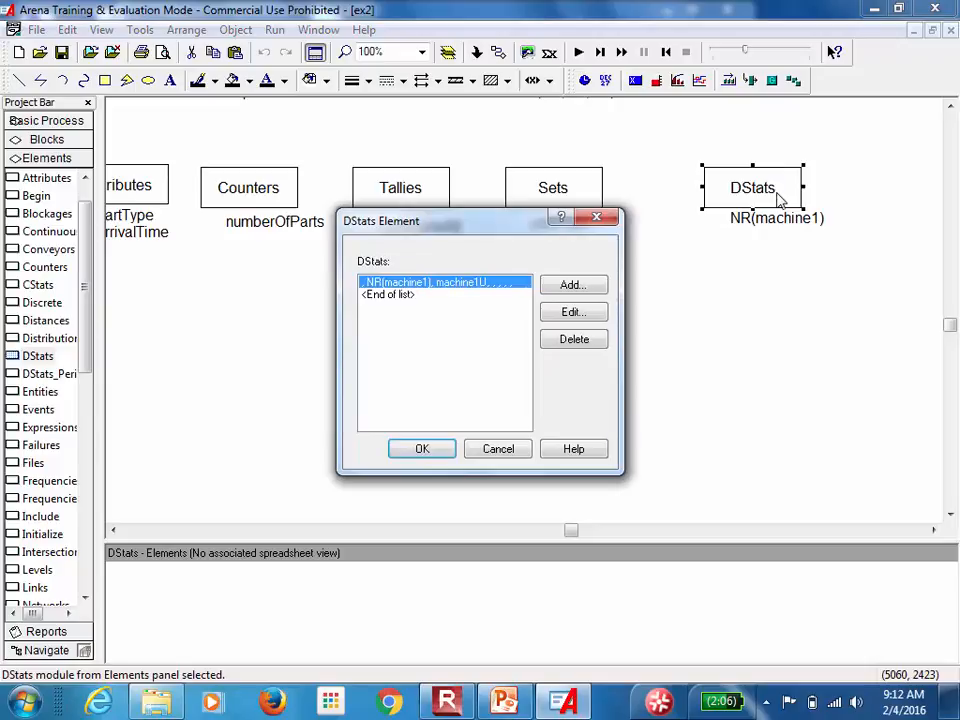
click(568, 314)
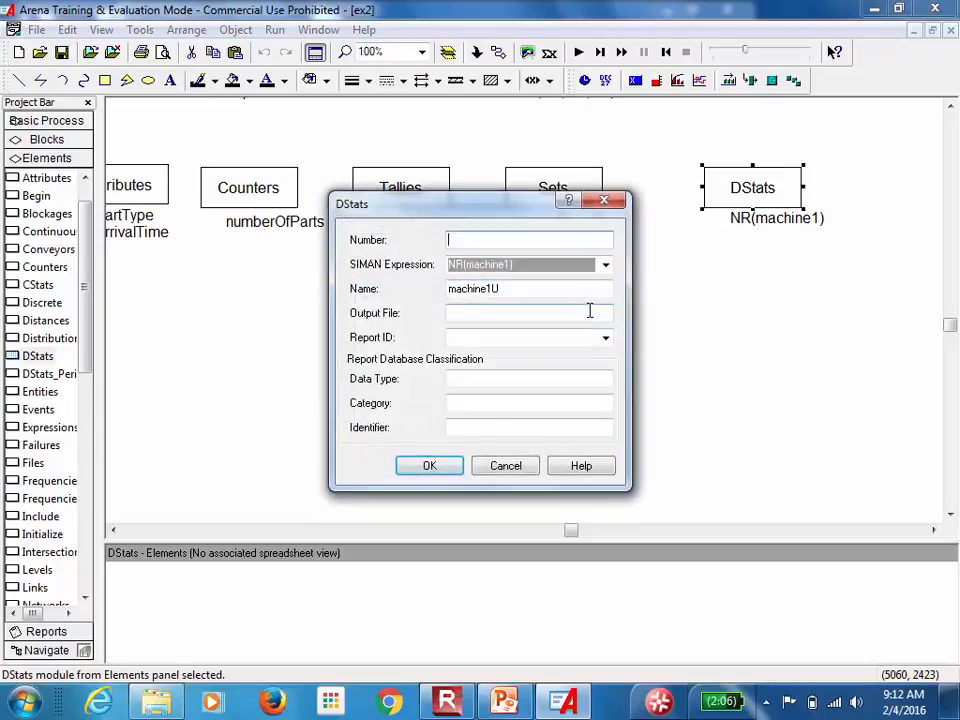
click(430, 466)
click(436, 456)
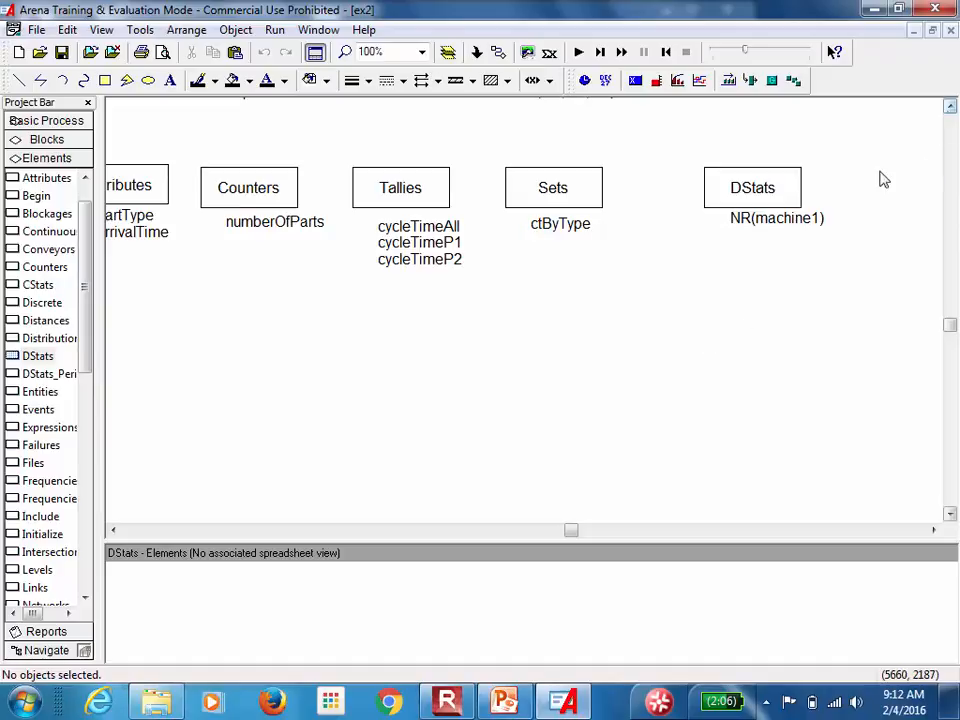
Move the DStats and Sets elements closer to the Tallies element, lining them up in one row.
click(113, 531)
drag(821, 188, 752, 180)
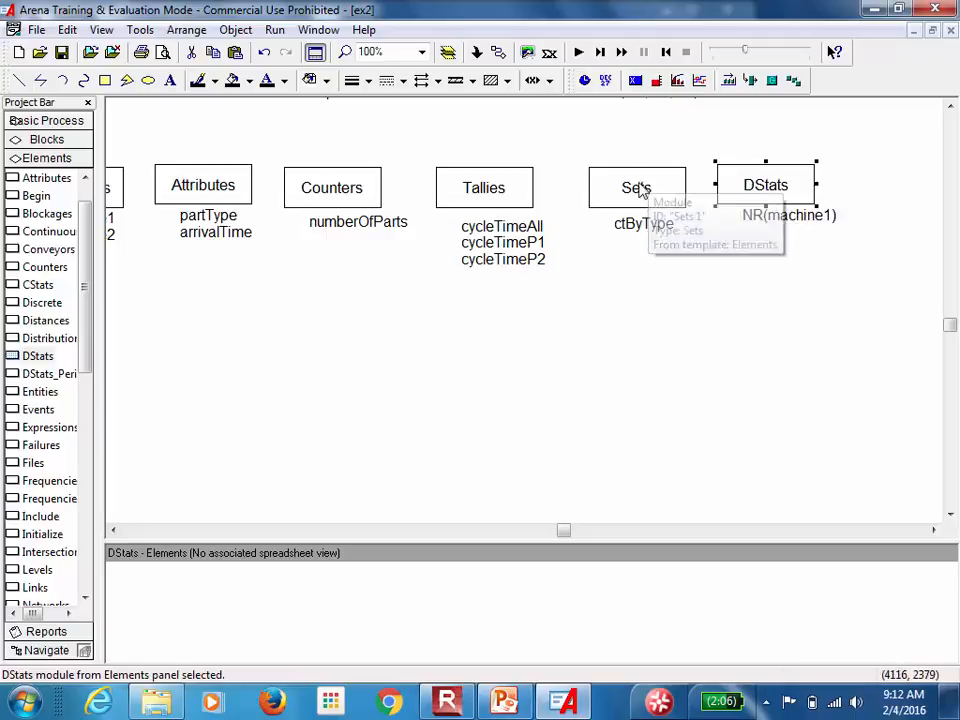
drag(645, 188, 632, 185)
click(765, 184)
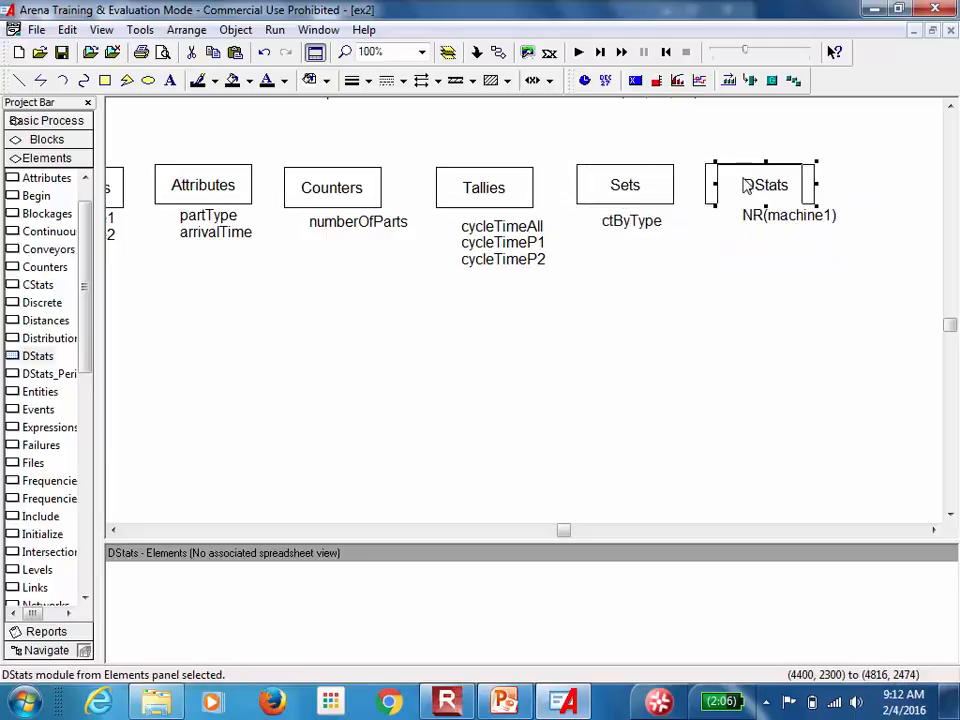
drag(751, 183, 727, 183)
click(735, 247)
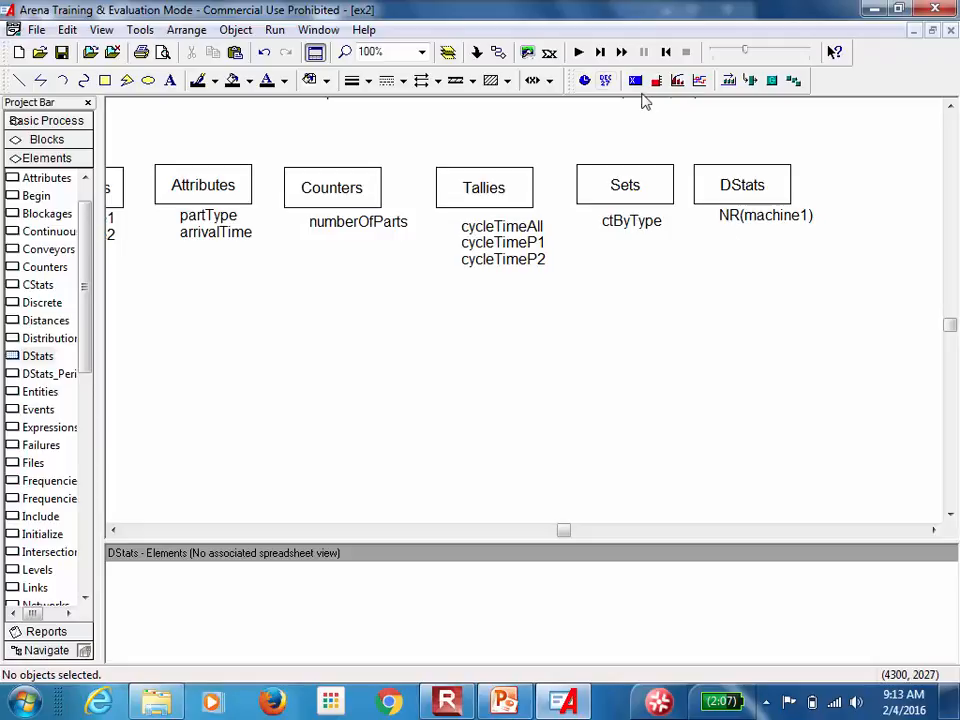
Enable statistics collection for Resources in the run setup's project parameters and accept the change.
click(274, 29)
click(250, 58)
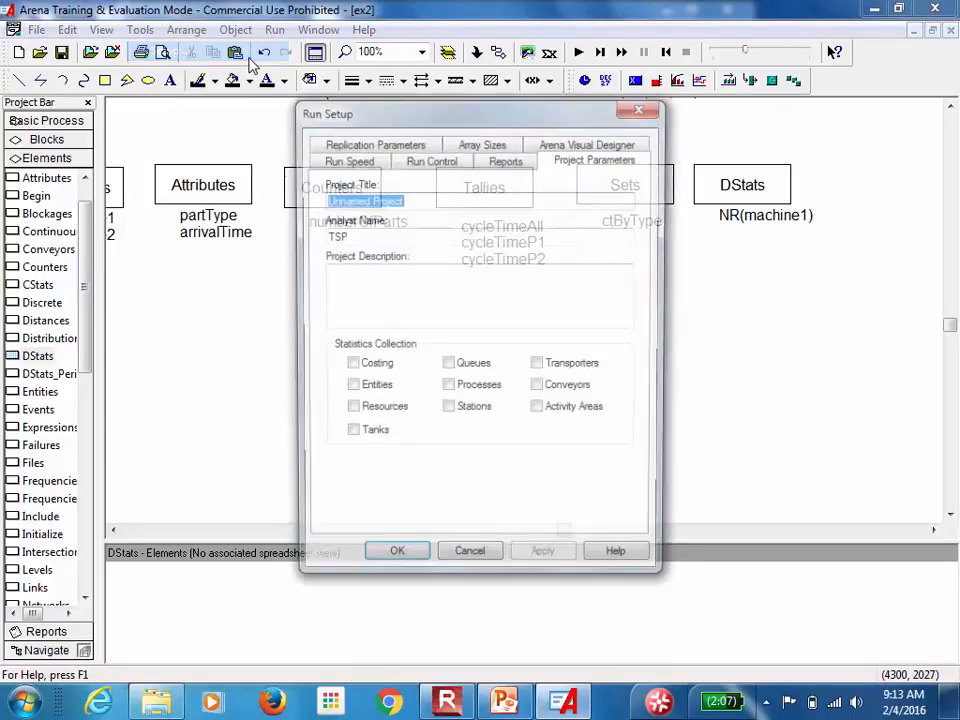
click(349, 414)
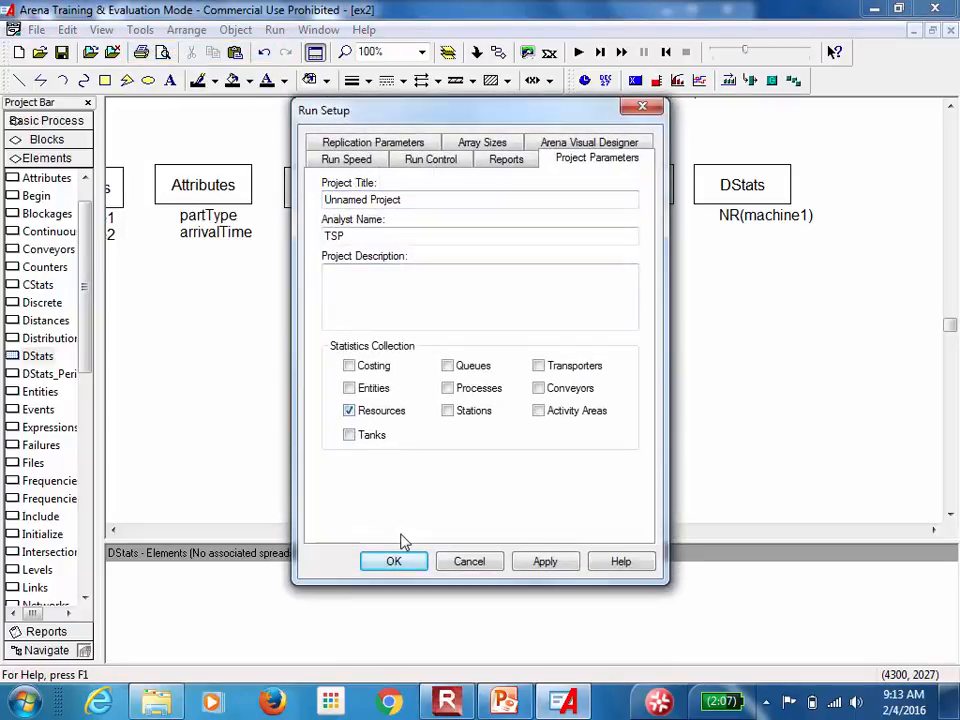
click(532, 566)
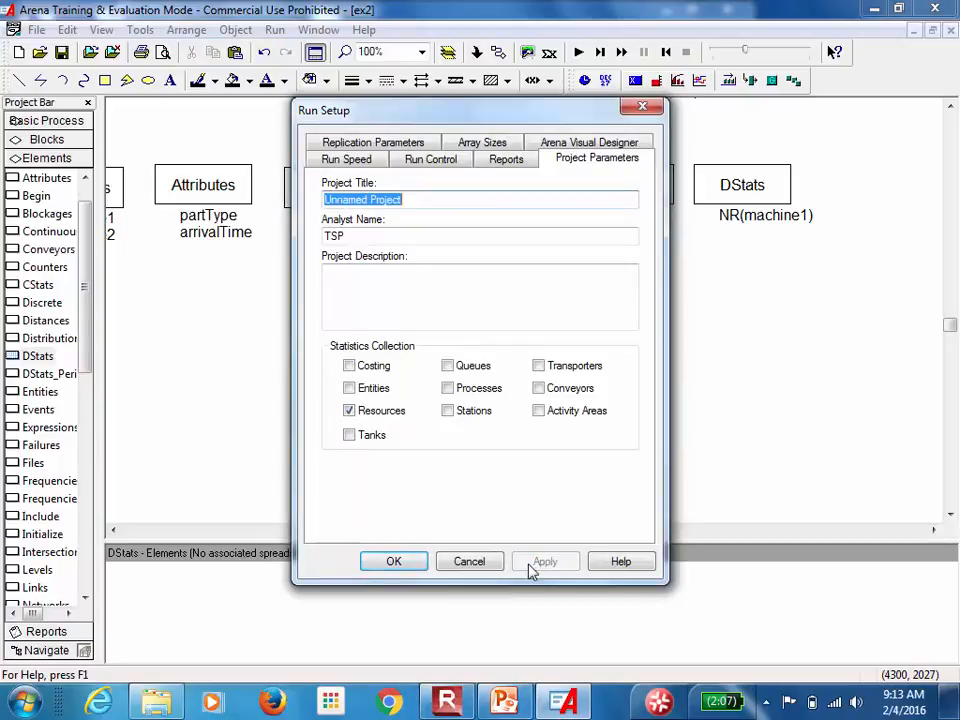
click(418, 561)
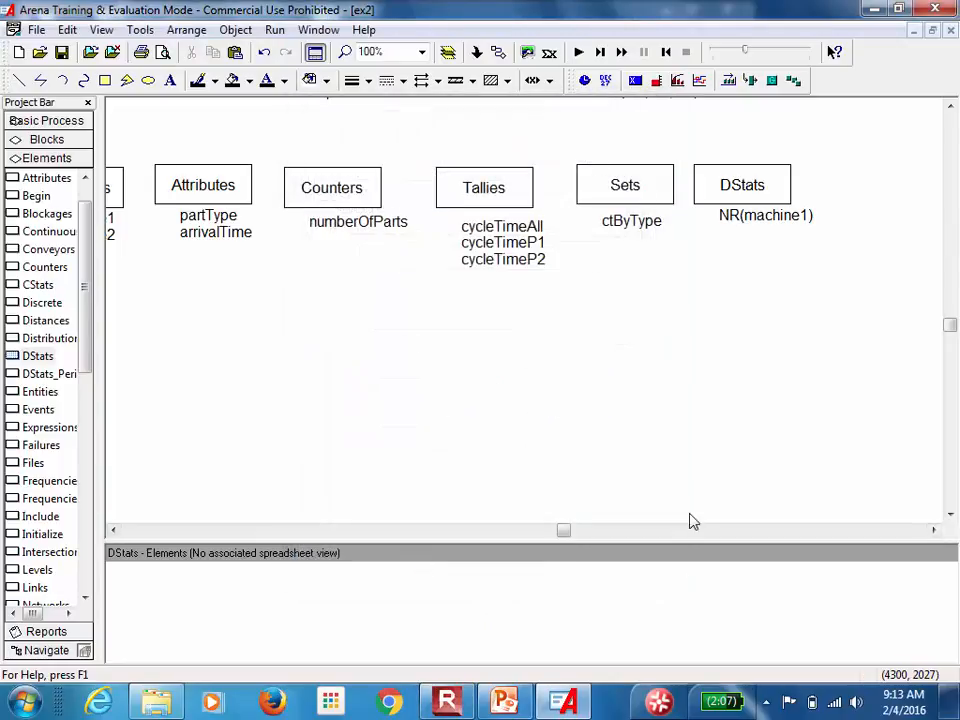
Run the simulation to completion, examine the machine 1 and machine 2 resource statistics in the results report, and end the run.
click(579, 52)
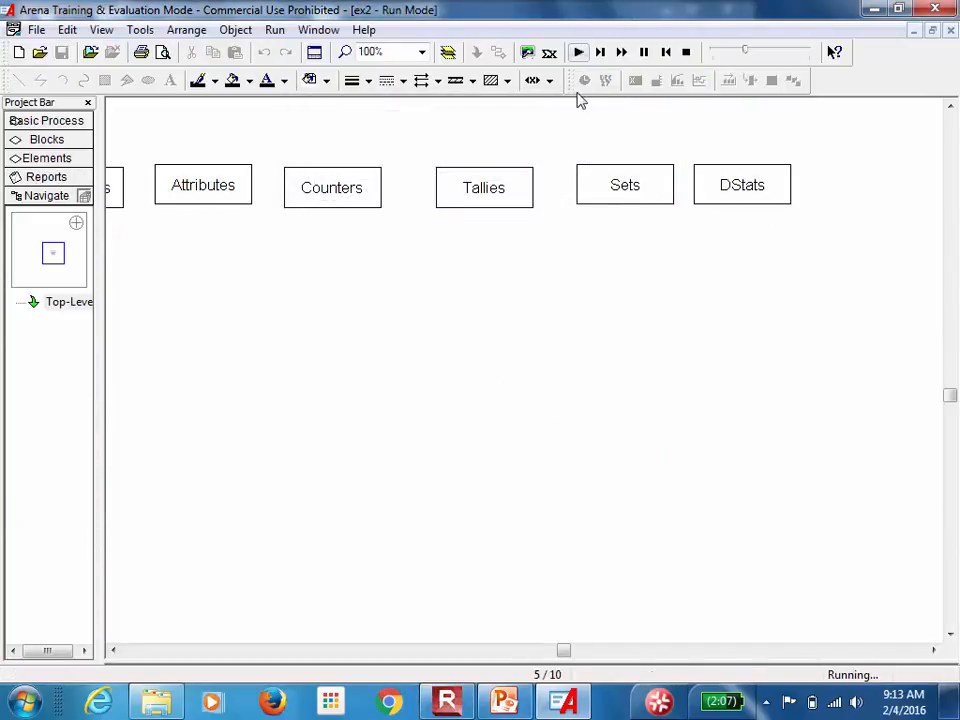
click(483, 392)
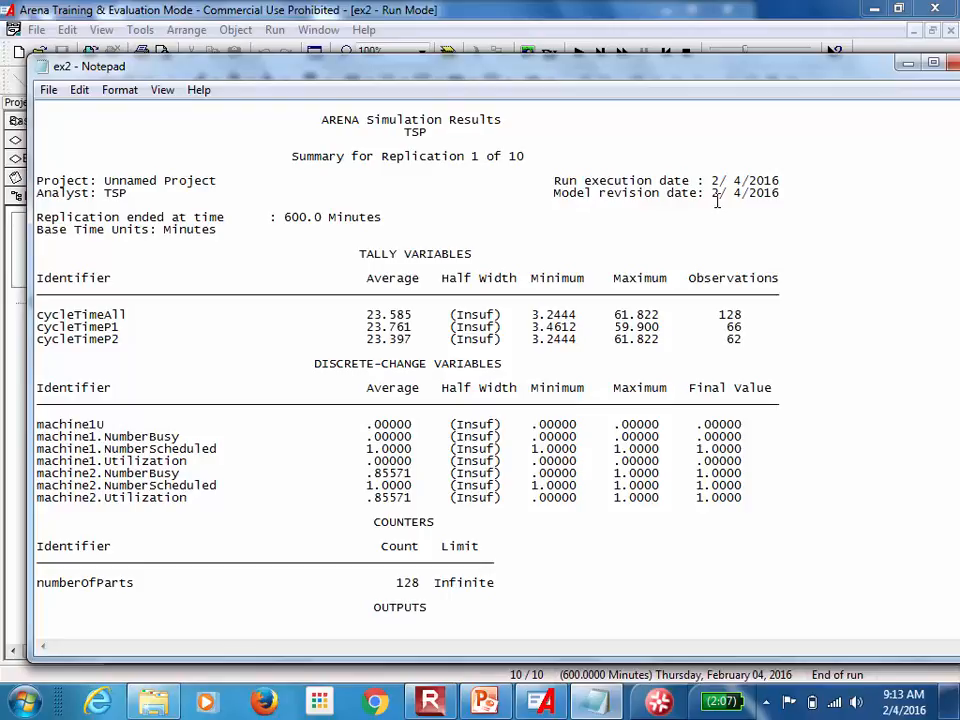
click(950, 64)
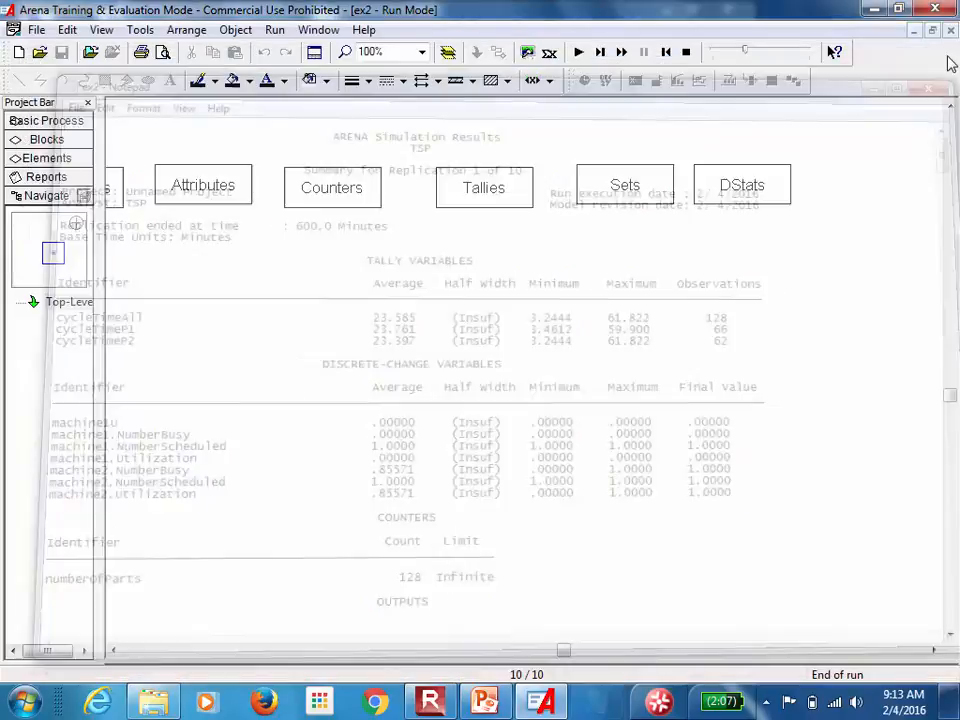
click(686, 55)
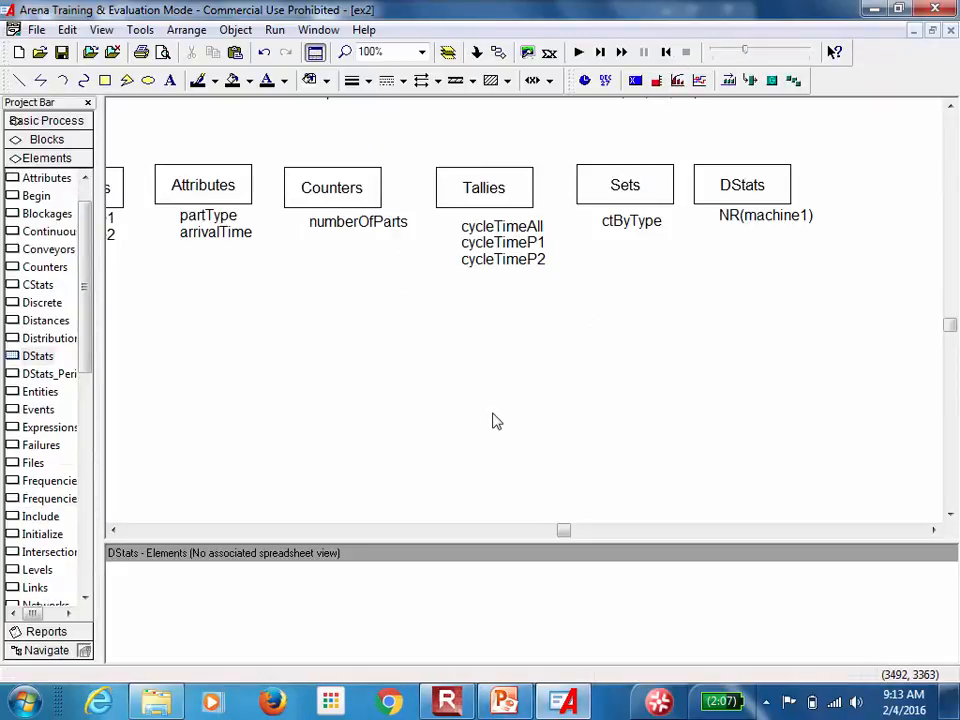
Place an Outputs element in the model beside the DStats element.
click(933, 531)
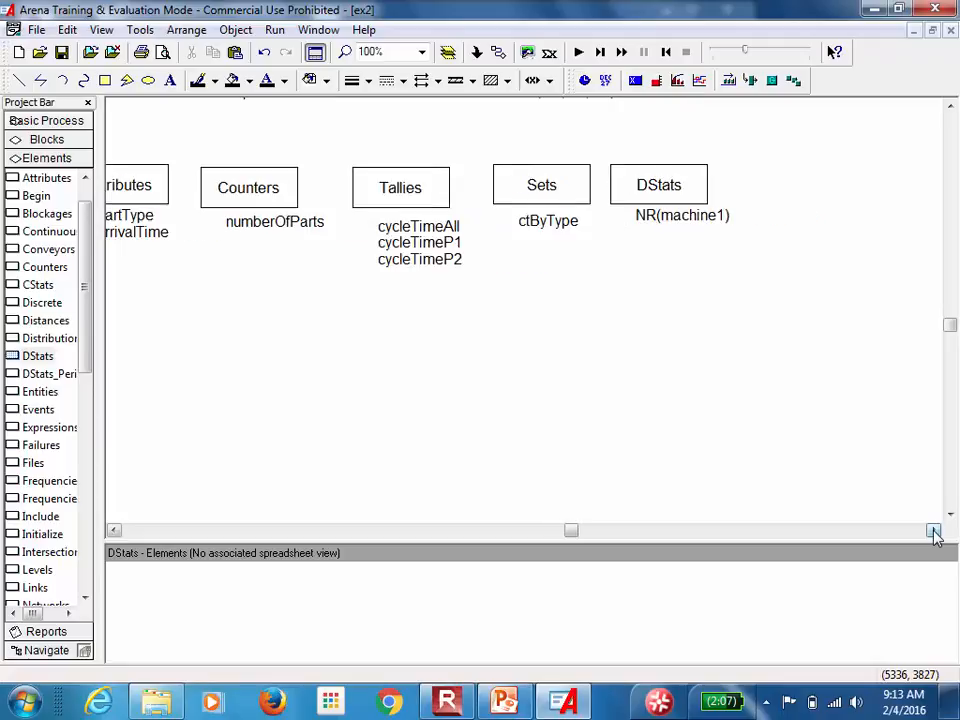
click(933, 531)
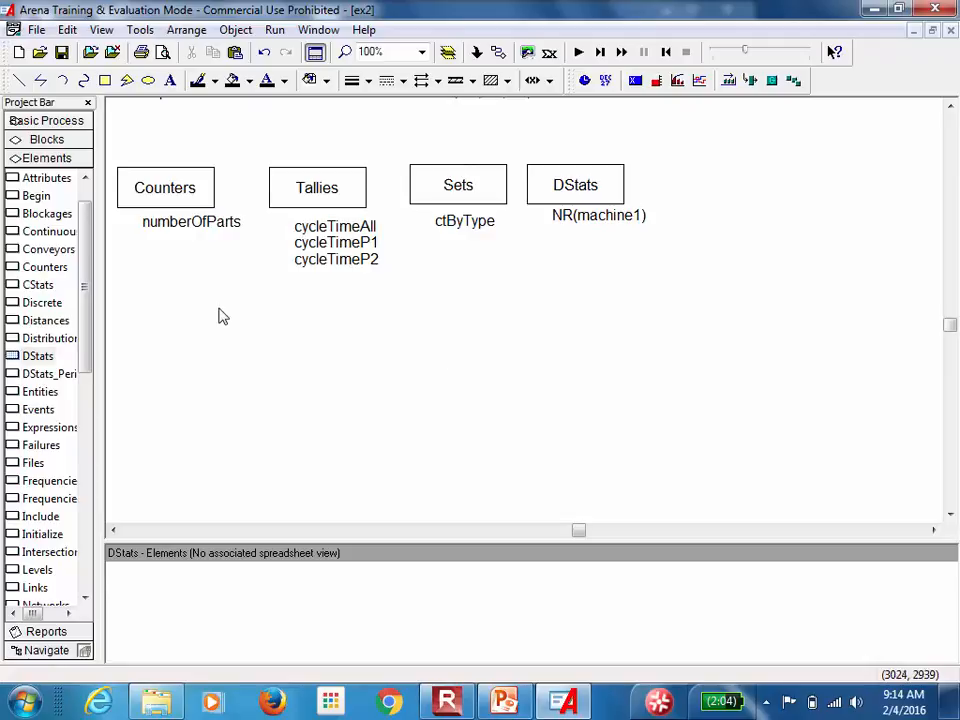
drag(88, 338, 89, 473)
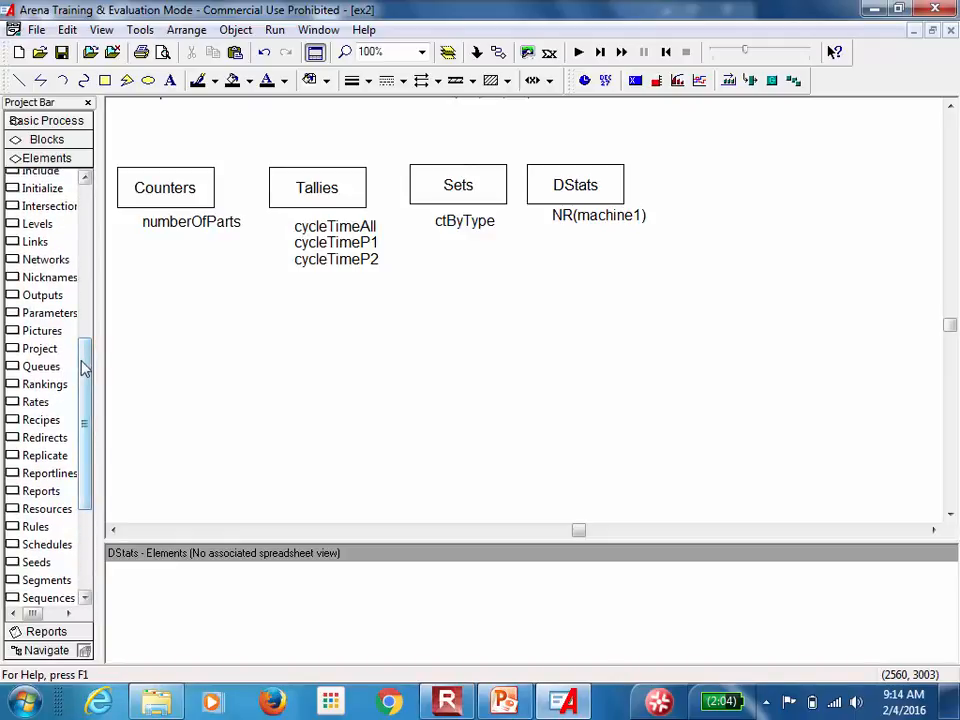
drag(86, 379, 89, 373)
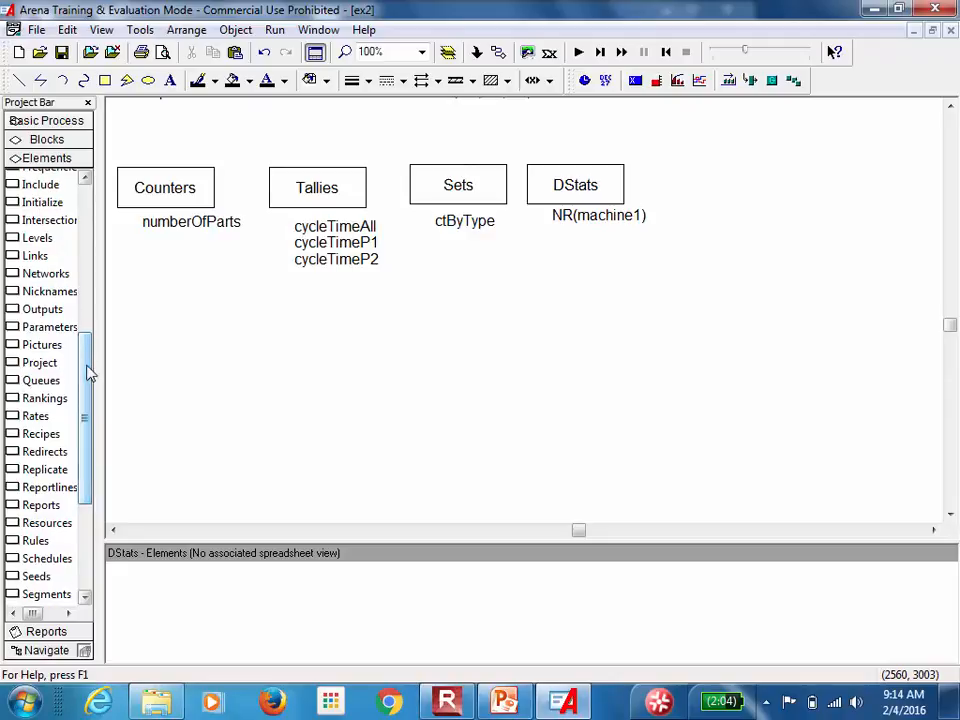
drag(45, 309, 698, 186)
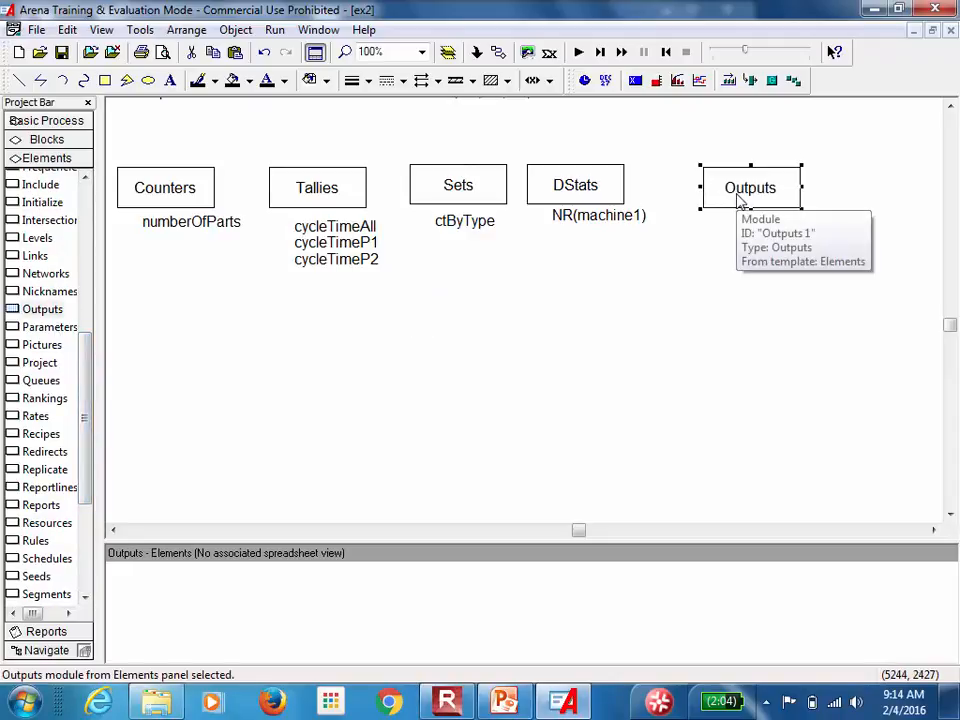
Add an entry with the SIMAN expression TAVG(cycleTime) to the Outputs element.
double_click(740, 200)
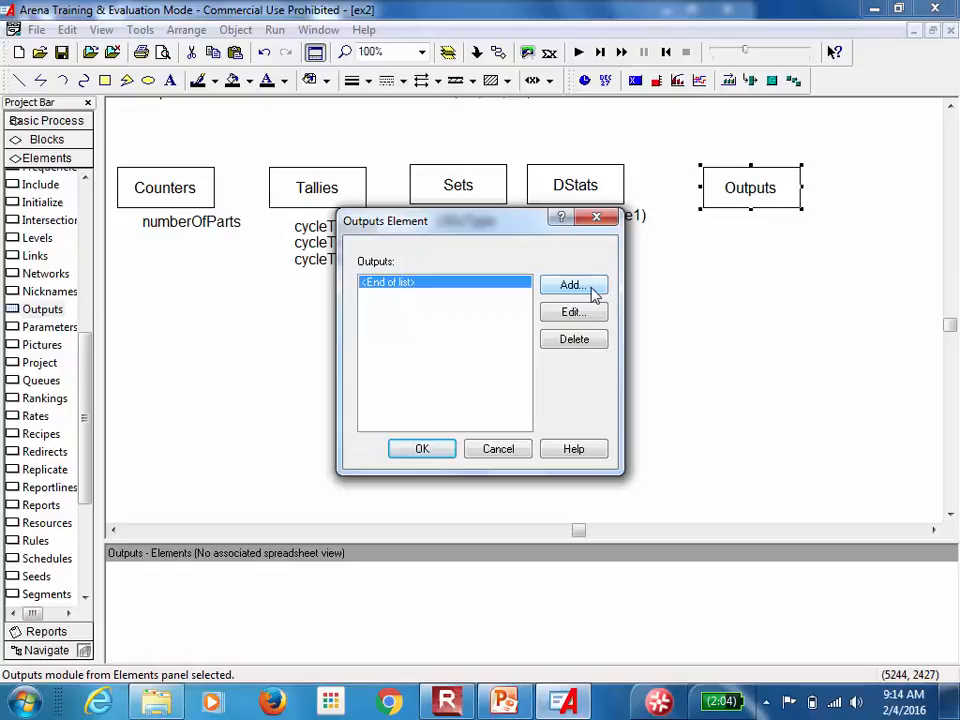
click(573, 286)
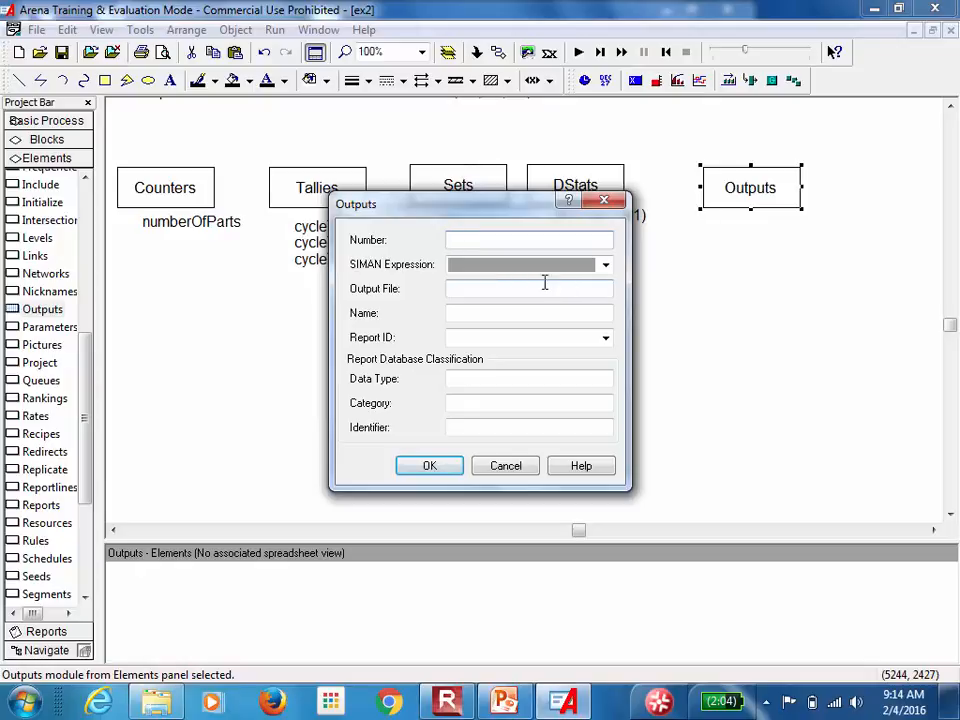
text(TAVG)
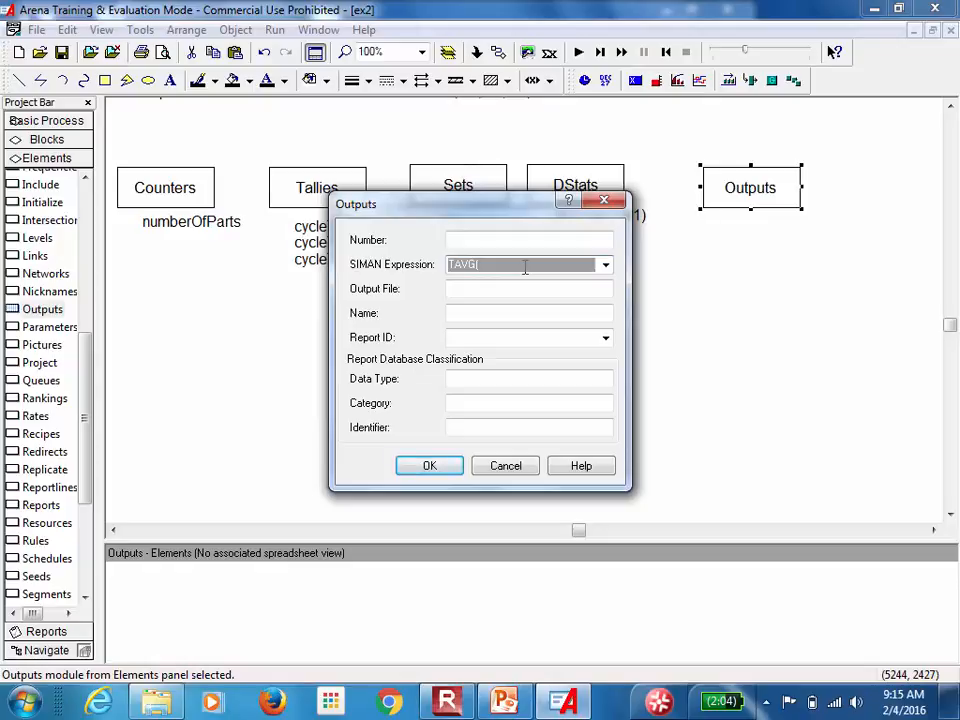
text((cycleTime))
click(450, 474)
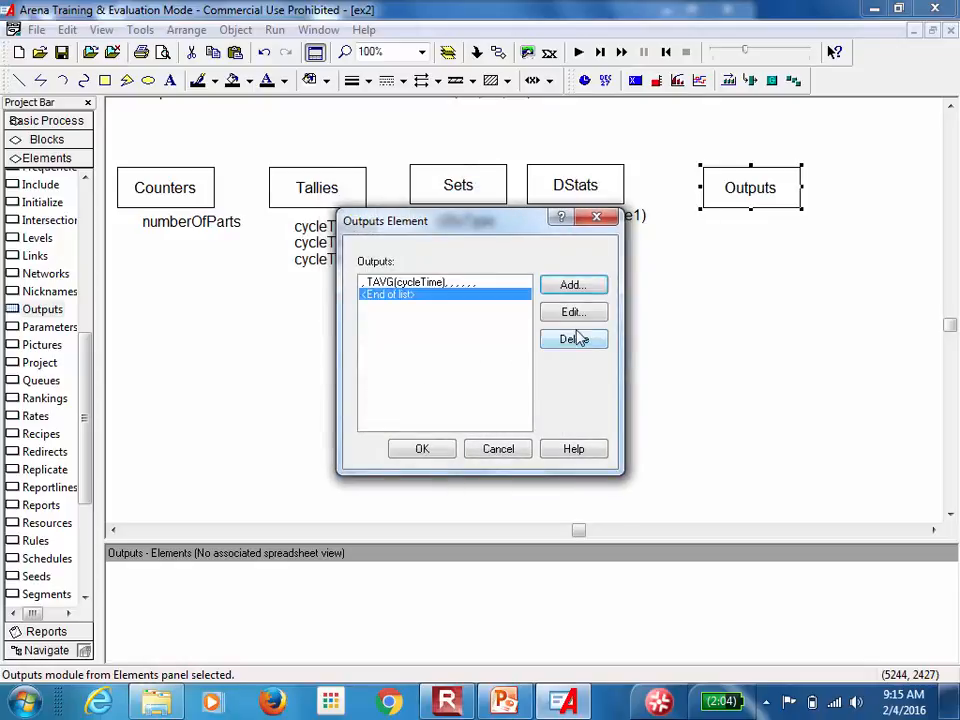
Add an entry with the SIMAN expression TAVG(cycleTimeP1) to the Outputs element.
click(592, 289)
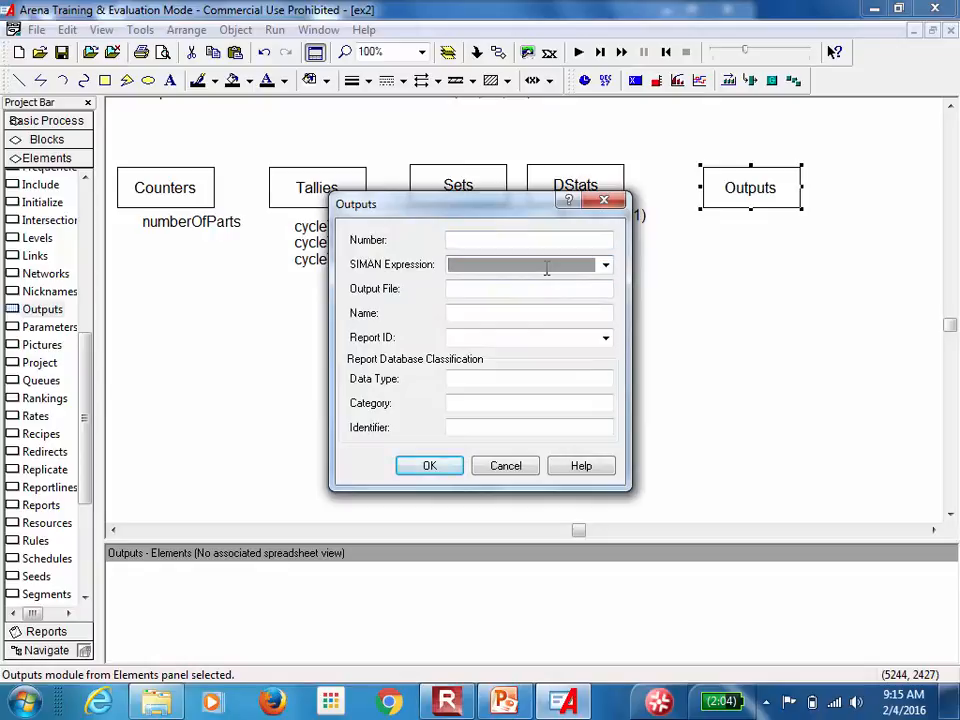
text(TAVG(cy)
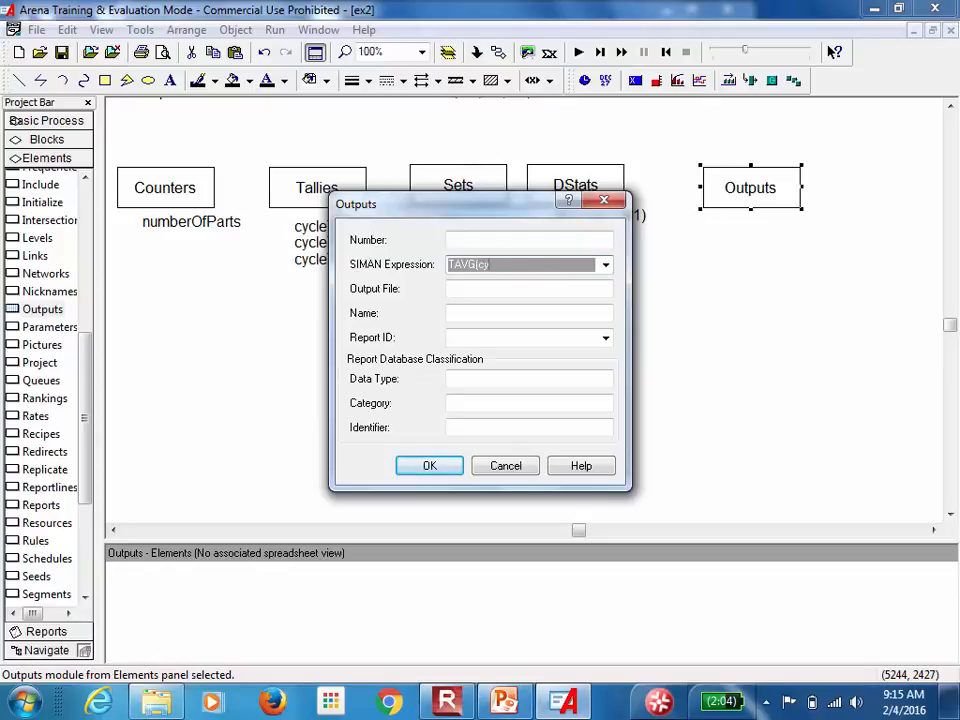
text(cleTimePT))
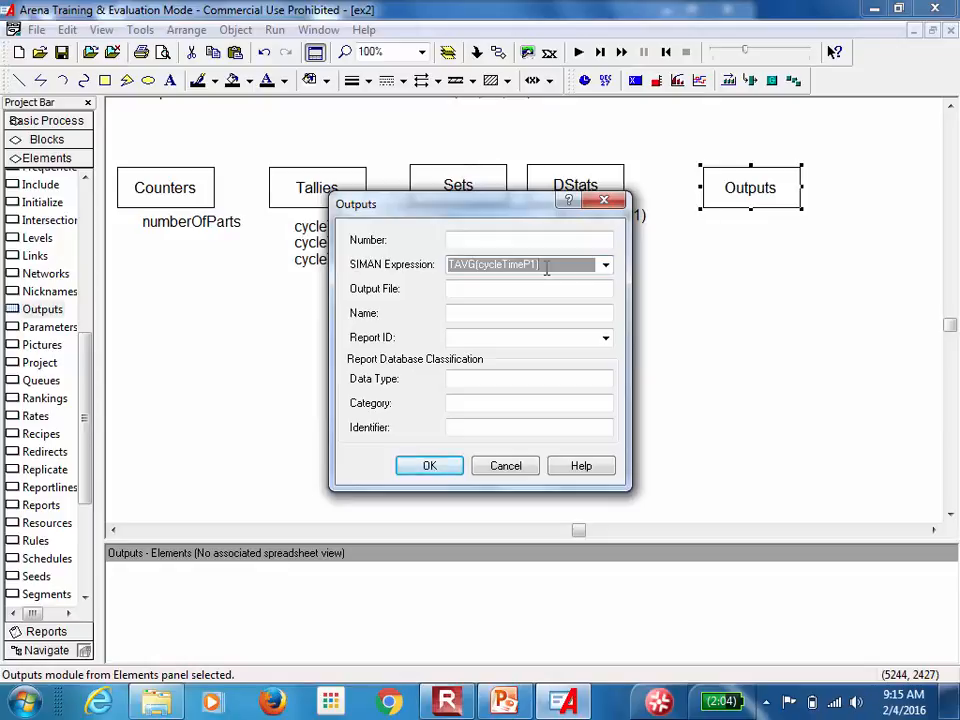
click(424, 466)
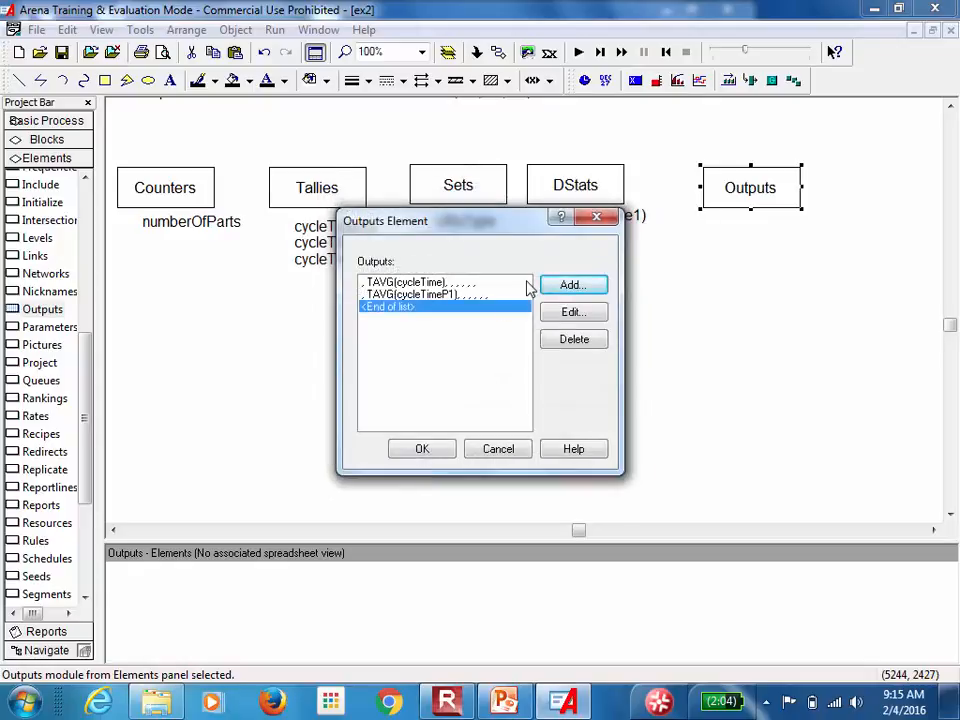
Add an entry with the SIMAN expression TAVG(cyleTimeP2) to the Outputs element.
click(572, 287)
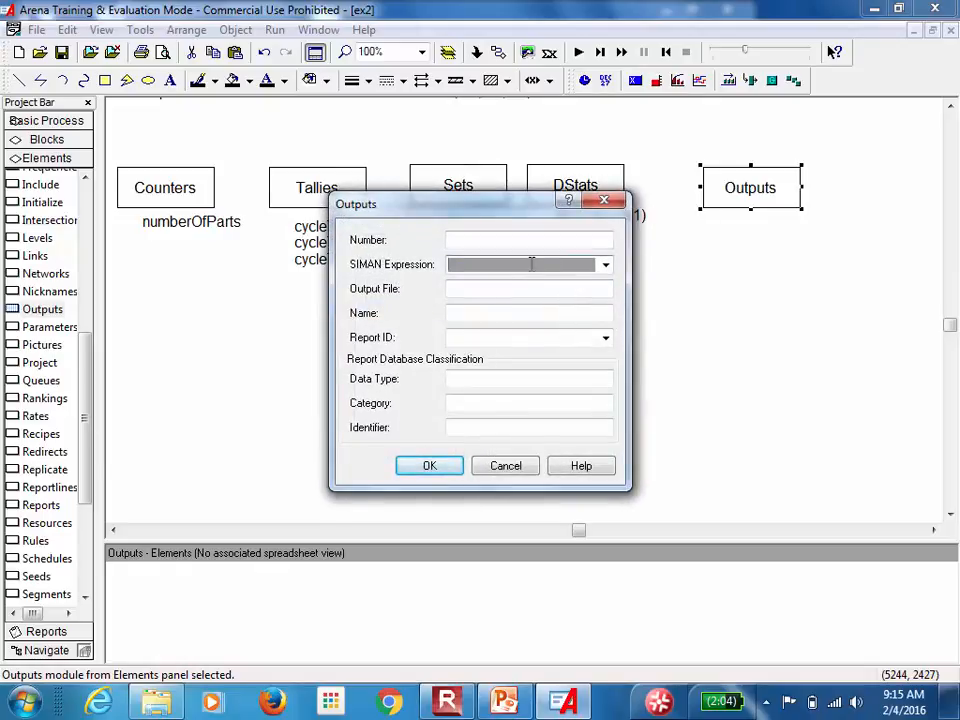
text(TAVG(cyleTimeP2))
click(446, 472)
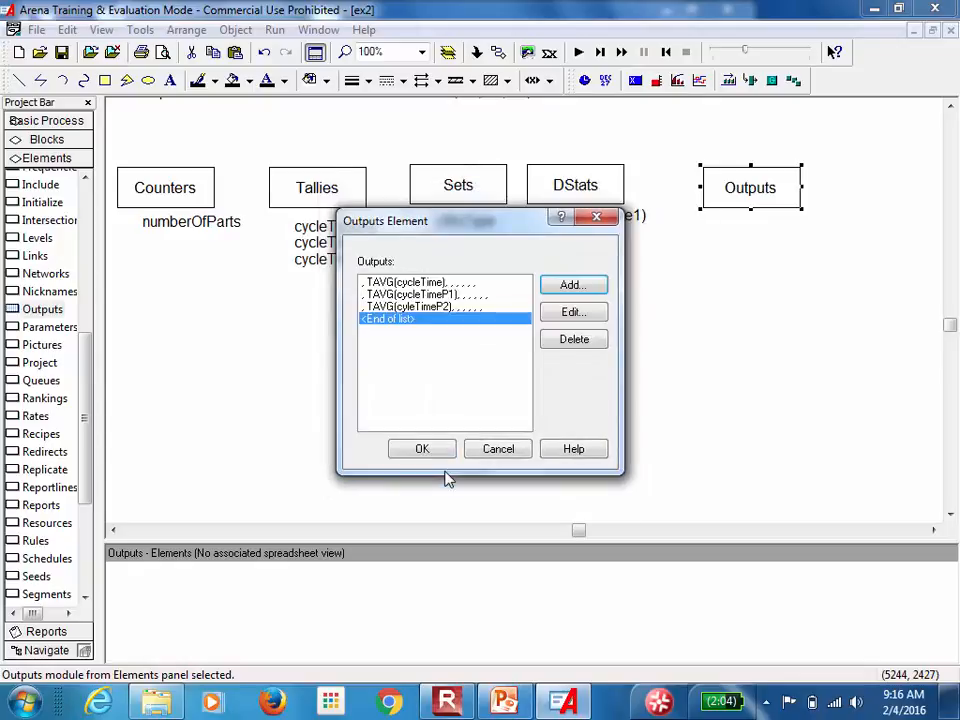
Add an entry with the SIMAN expression NC(numberOfParts) to the Outputs element and accept the whole list.
click(559, 290)
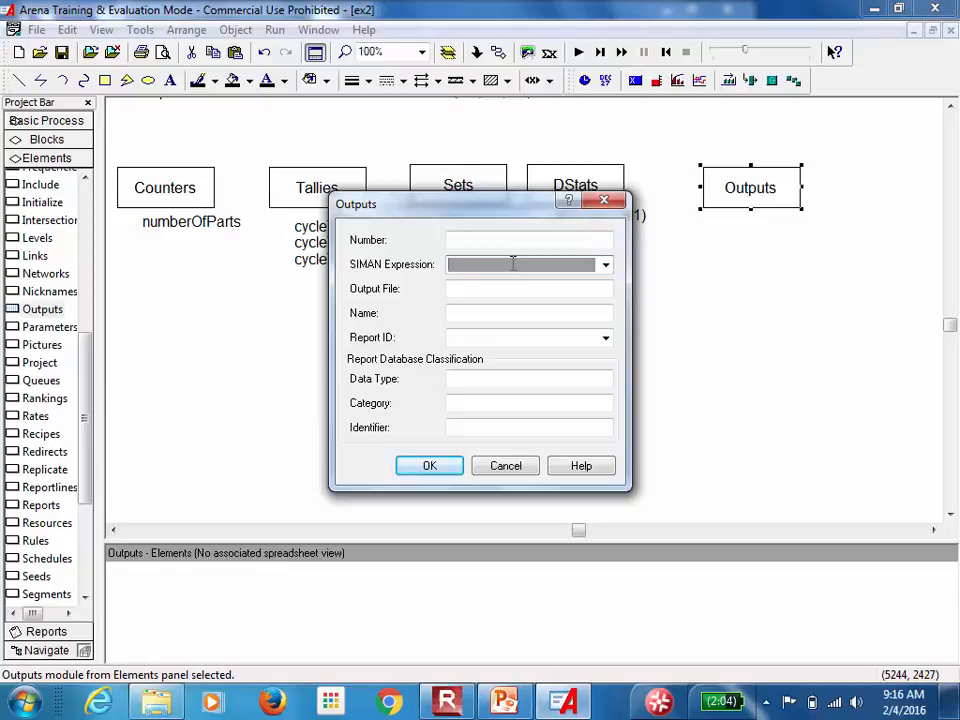
text(NC()
text(numberOfParts))
click(428, 465)
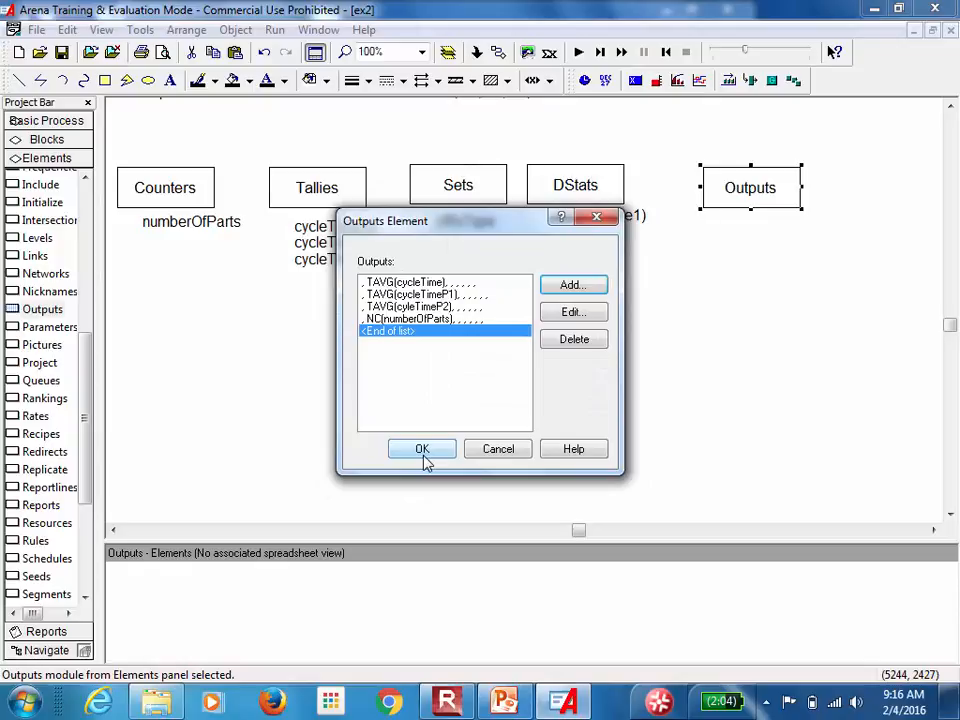
drag(508, 227, 591, 279)
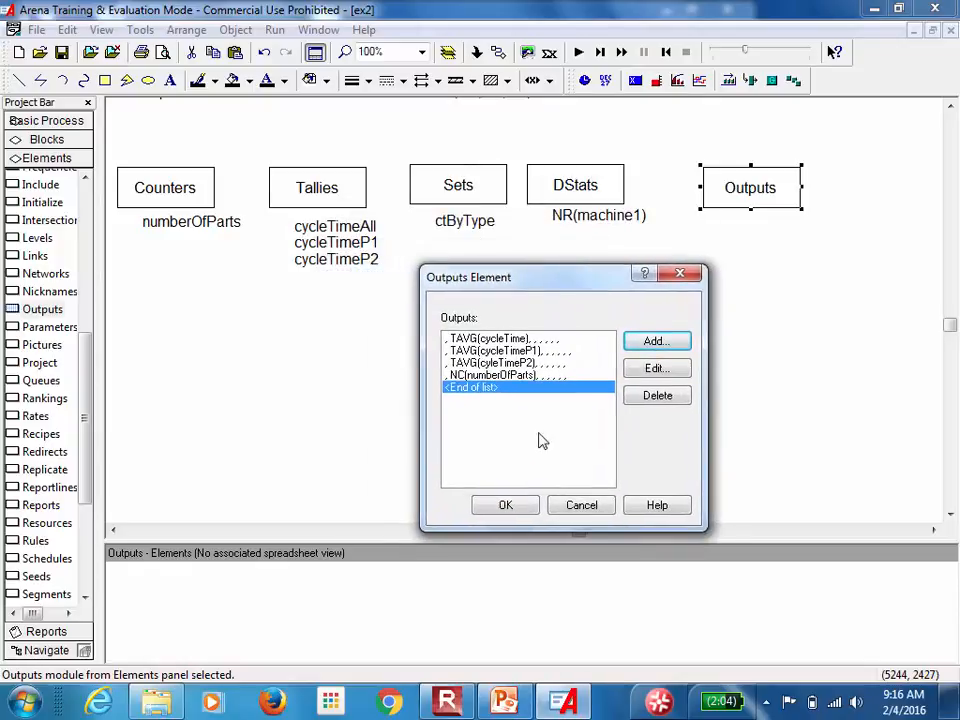
click(507, 505)
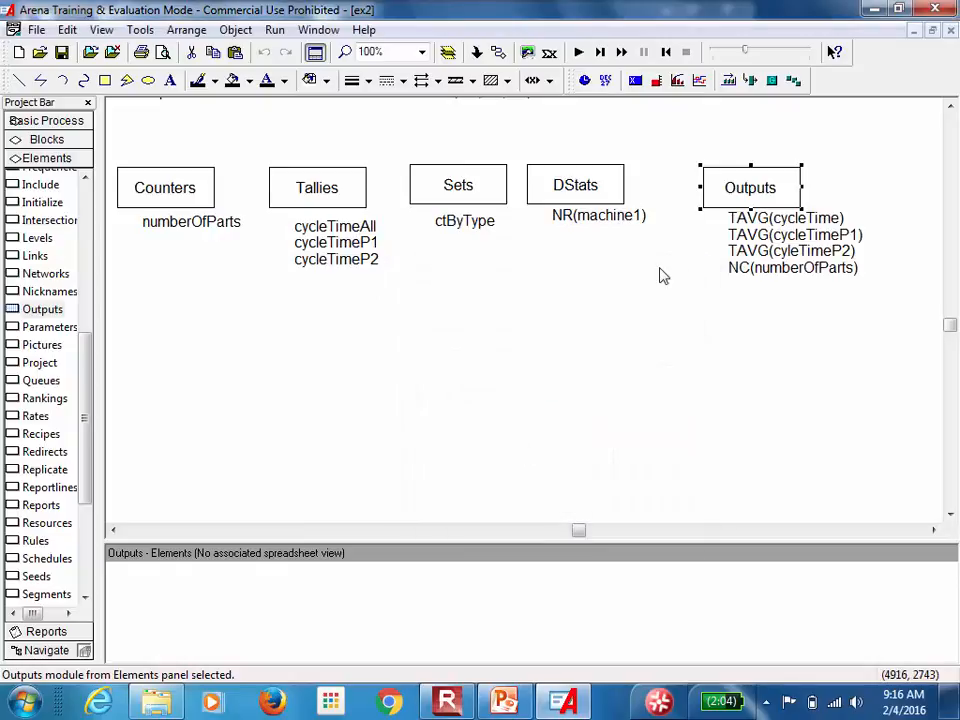
Check the name of the NR(machine1) entry in the DStats element and close its dialogs.
double_click(563, 197)
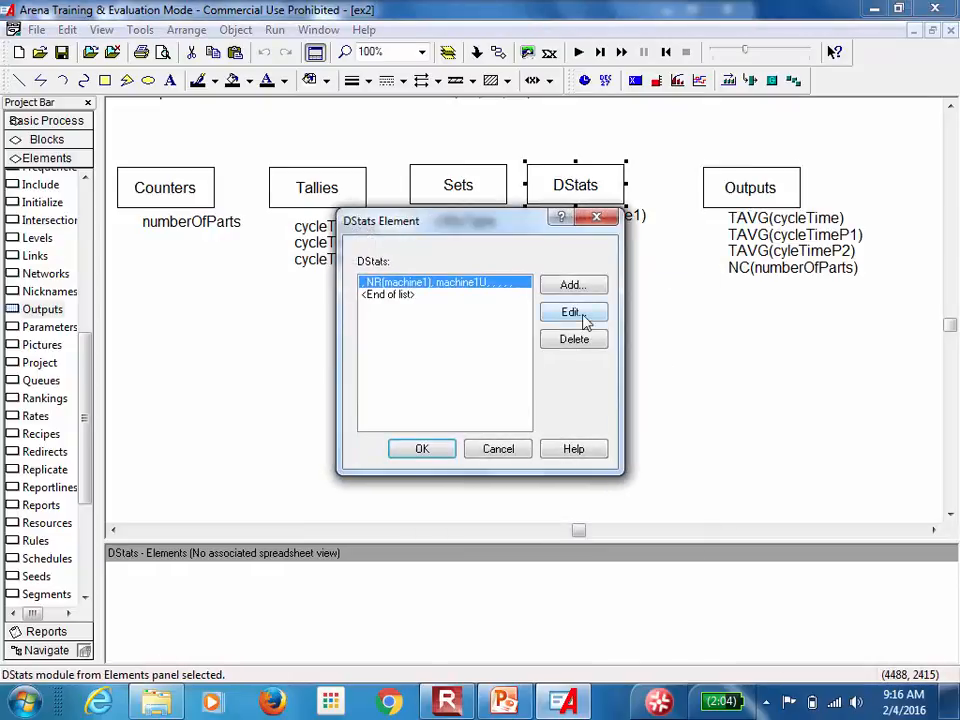
click(580, 313)
drag(508, 287, 445, 292)
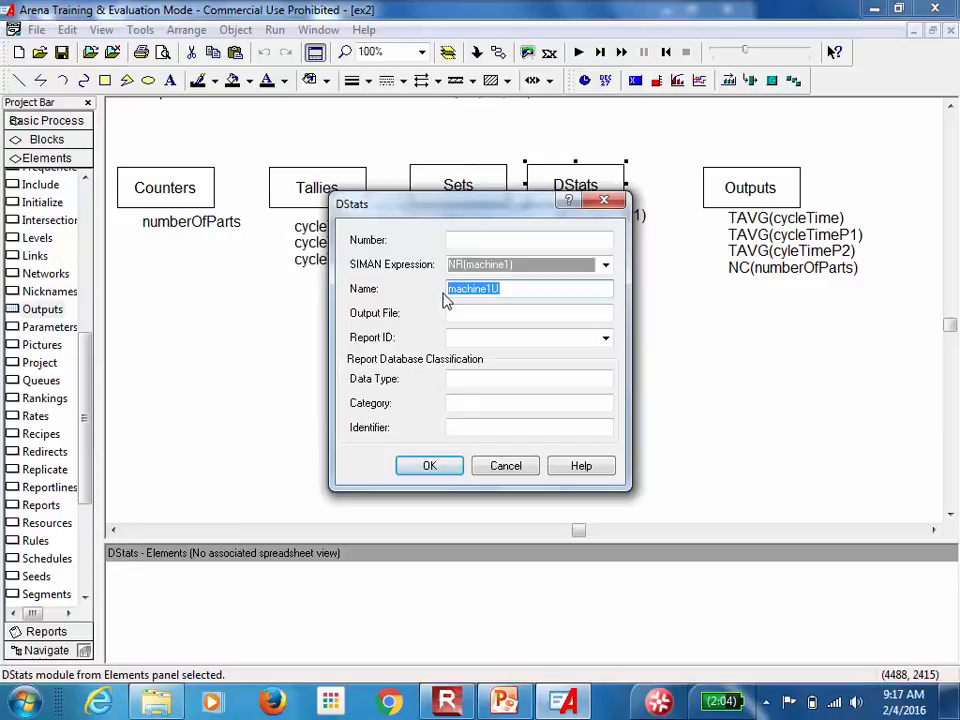
click(441, 472)
click(433, 452)
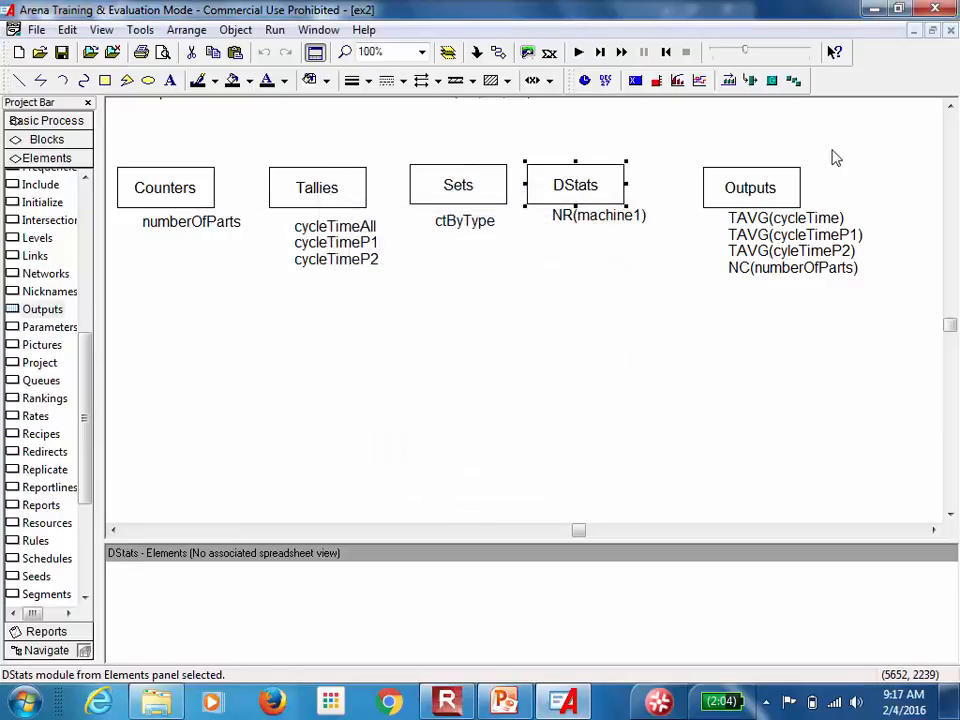
Add an entry with the SIMAN expression DAVG(machine1U) to the Outputs element and accept the list.
click(762, 195)
double_click(765, 195)
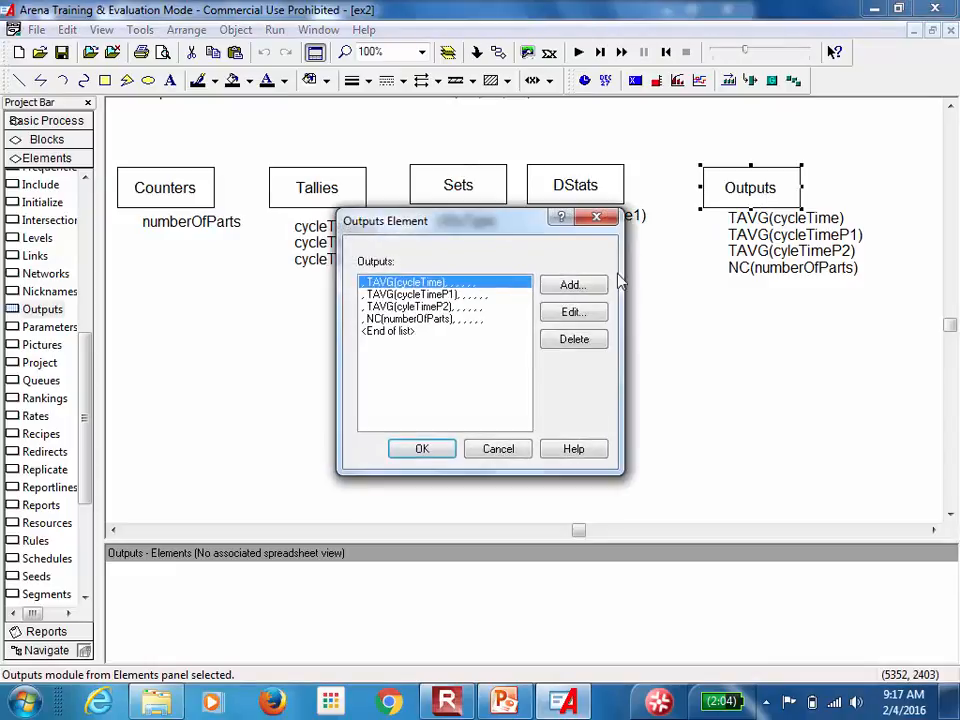
click(595, 285)
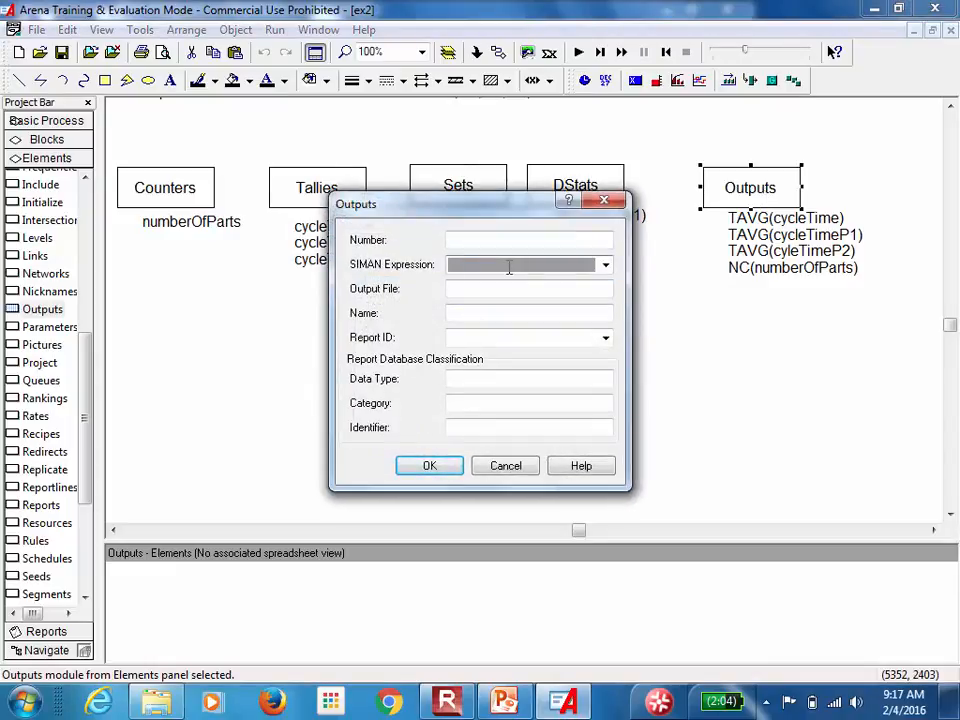
text(DAVG(machine1U)
click(430, 468)
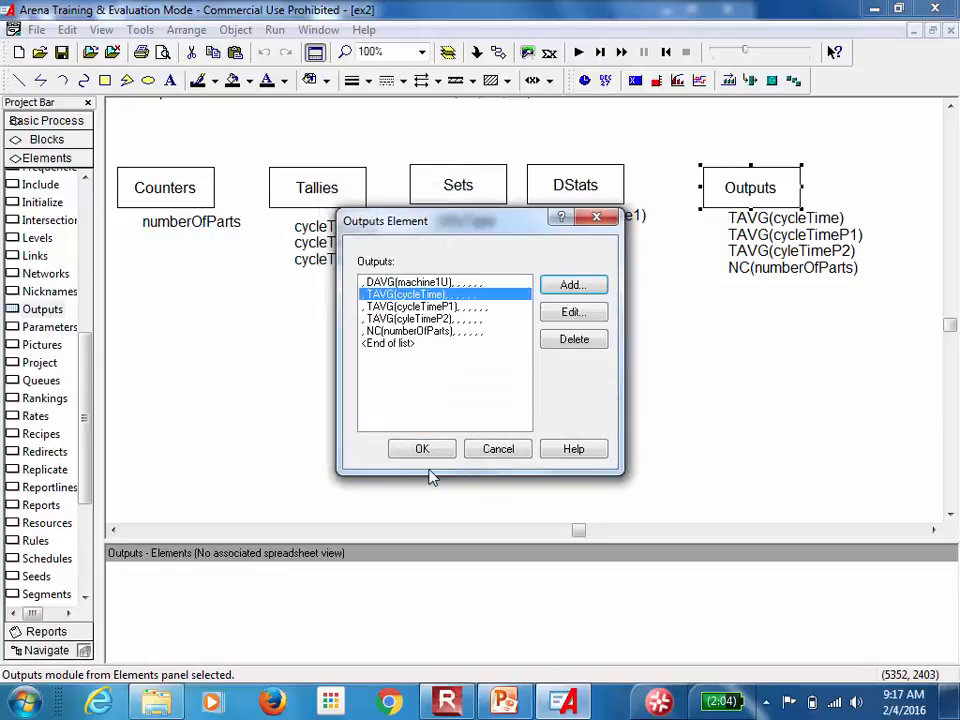
click(426, 457)
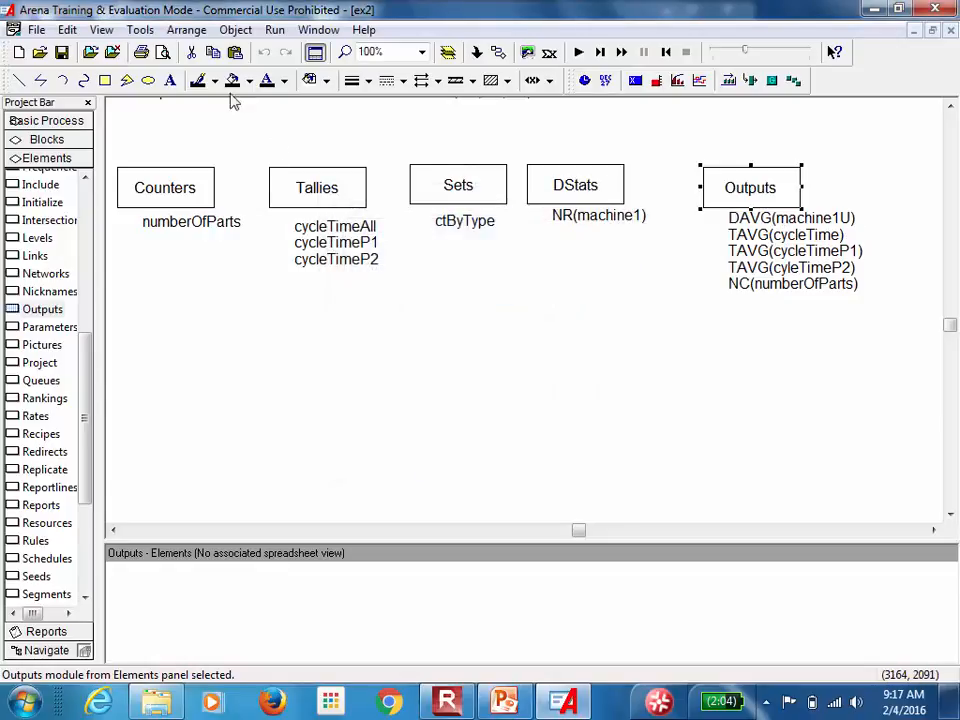
Save the model and try to run the simulation.
click(61, 52)
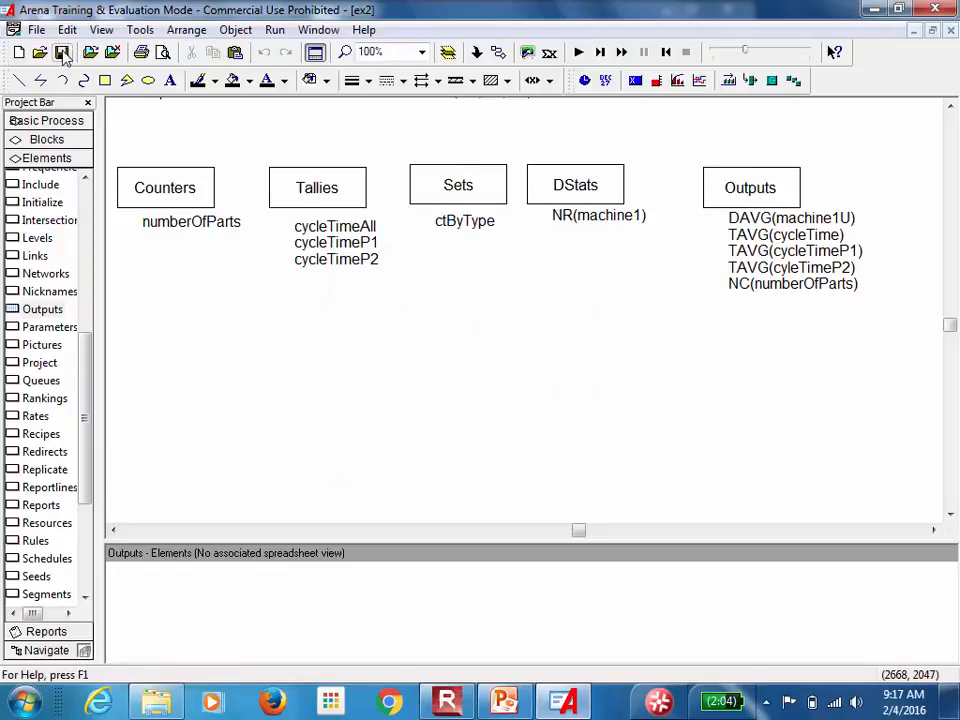
click(579, 53)
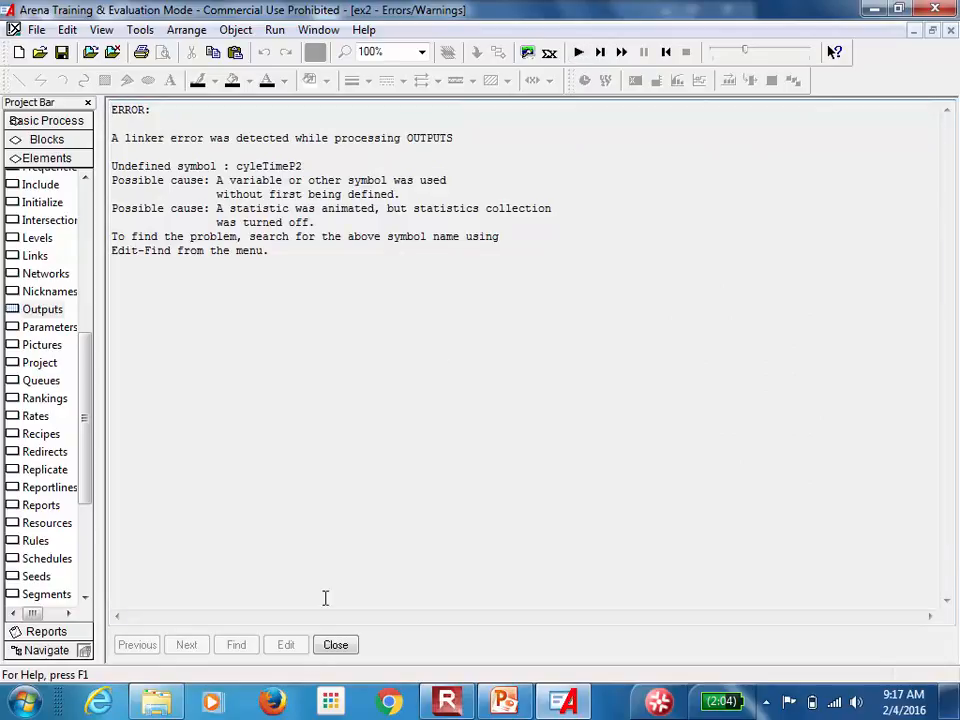
click(334, 644)
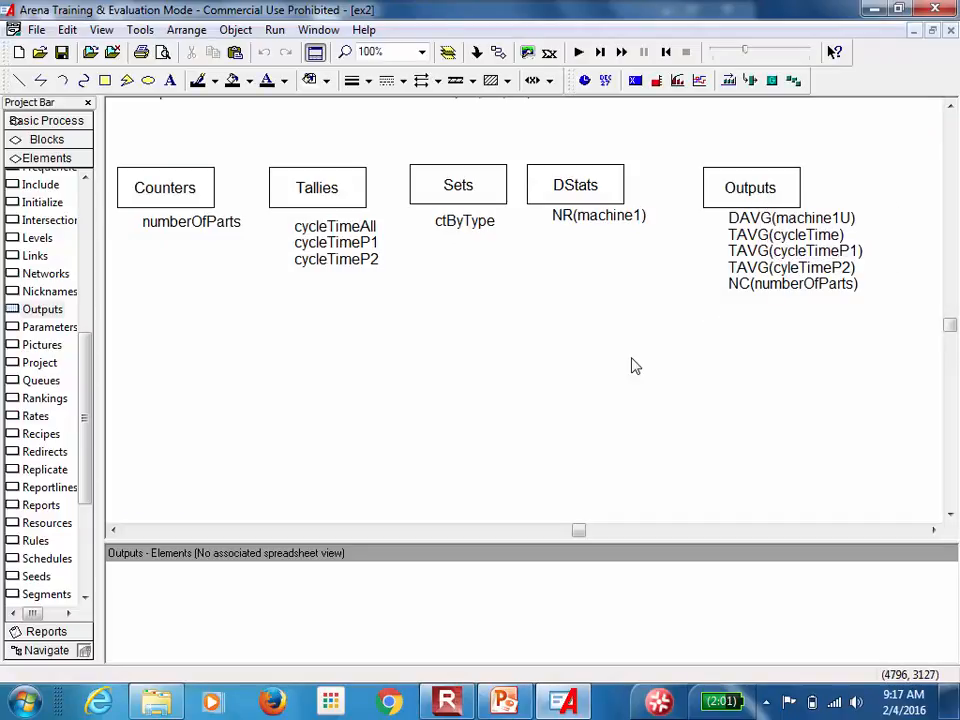
Correct the misspelled cyleTimeP2 entry in the Outputs element to TAVG(cycleTimeP2).
double_click(753, 199)
double_click(435, 319)
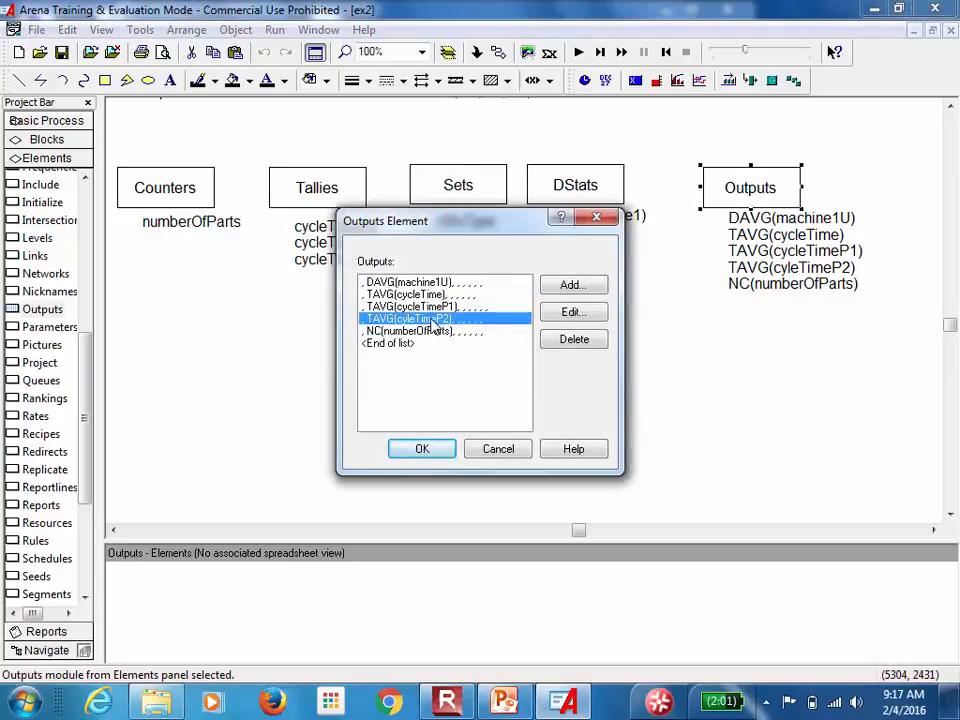
click(490, 264)
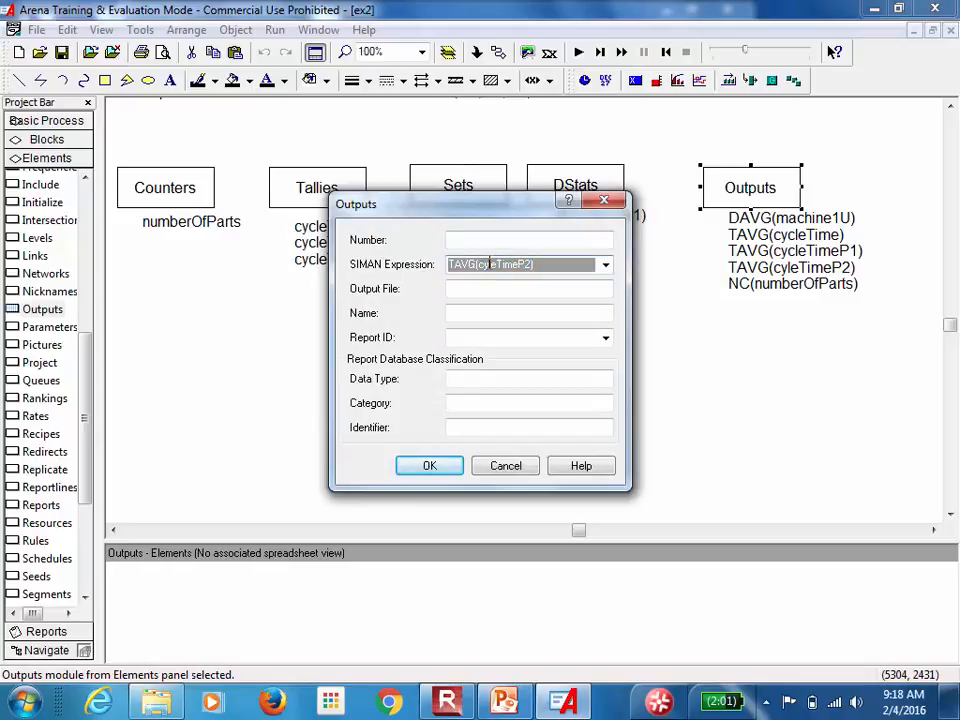
text(c)
click(429, 465)
click(426, 459)
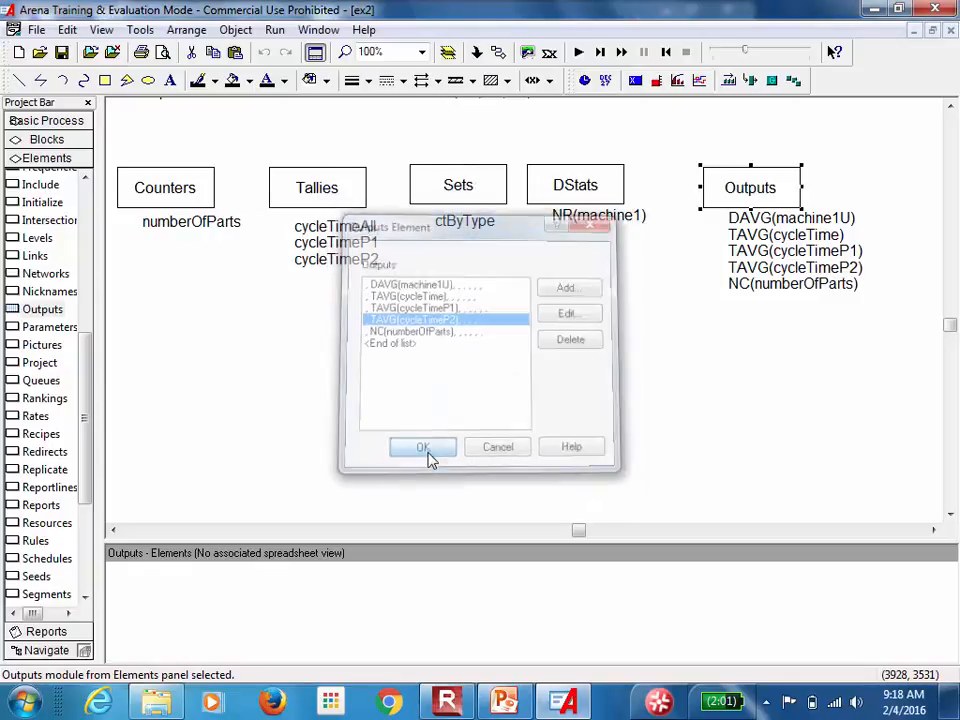
Change the TAVG(cycleTime) entry of the Outputs element to TAVG(cycleTimeAll).
double_click(811, 235)
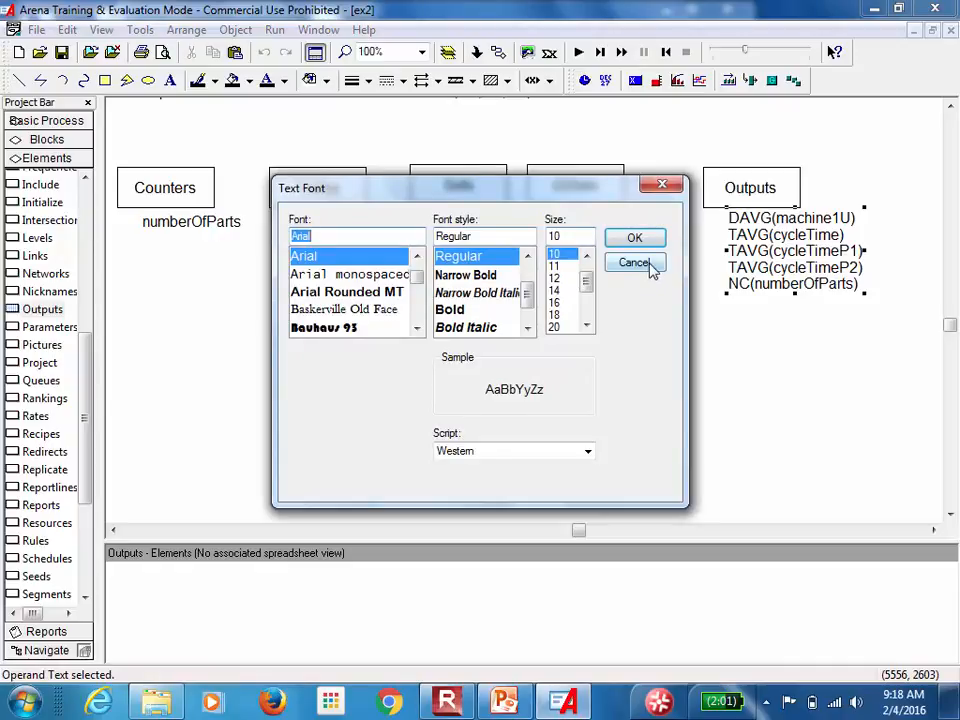
click(646, 266)
double_click(738, 180)
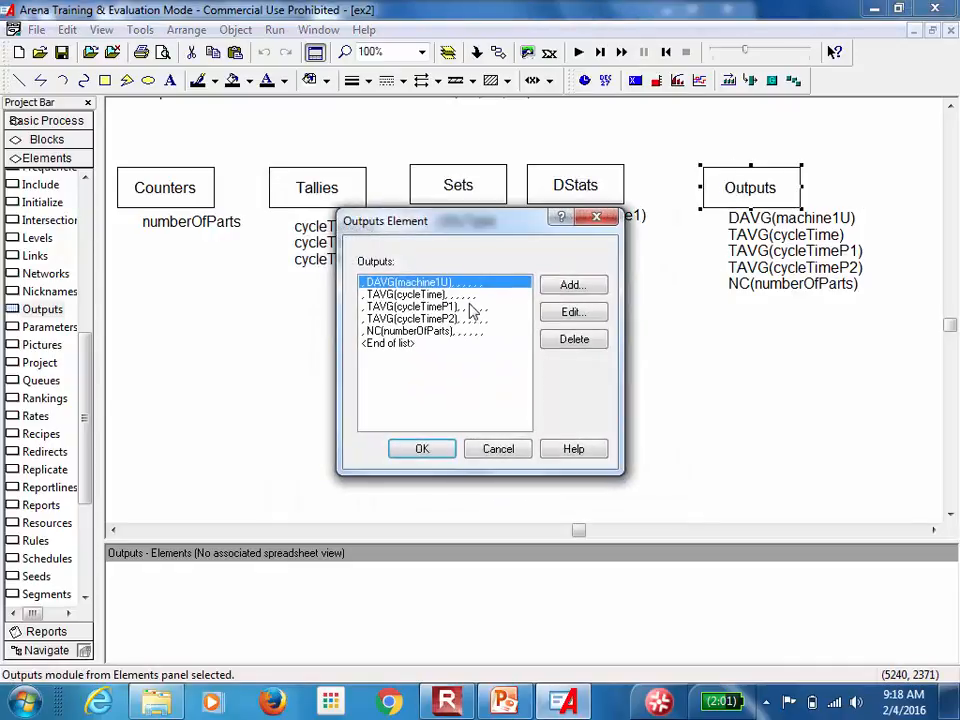
click(430, 295)
click(572, 312)
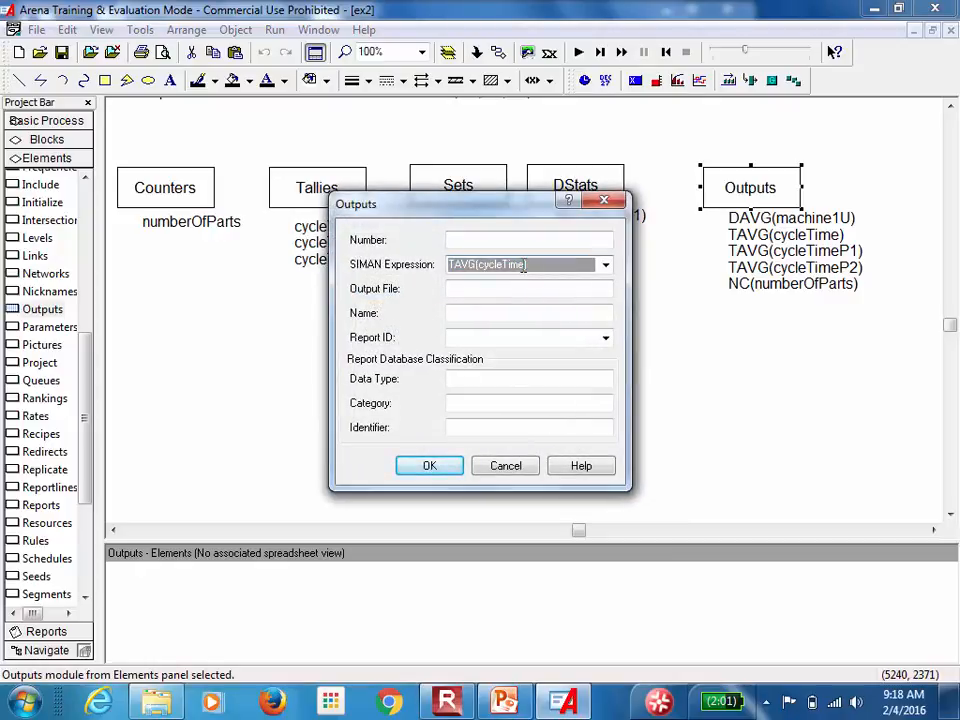
text(All)
click(414, 475)
click(424, 448)
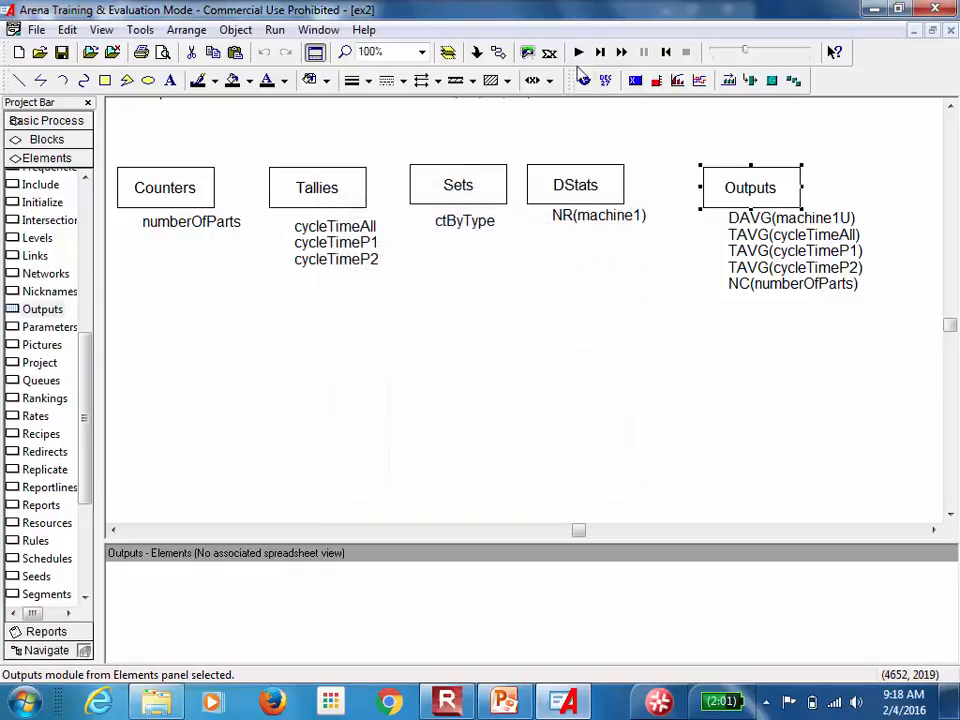
Check the model for errors and dismiss the result.
click(274, 29)
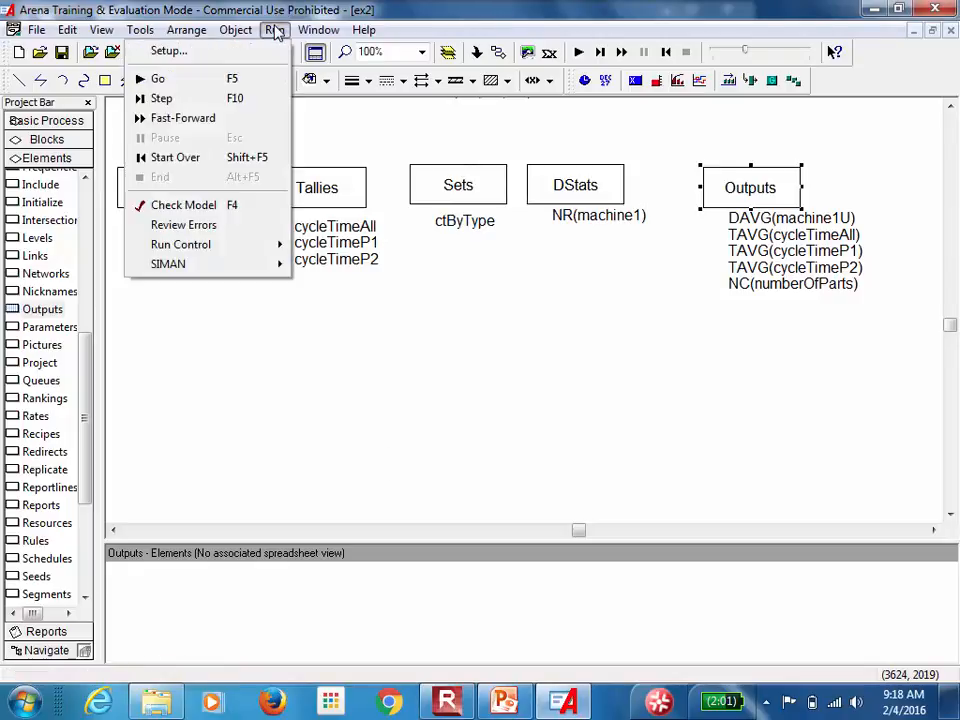
click(232, 204)
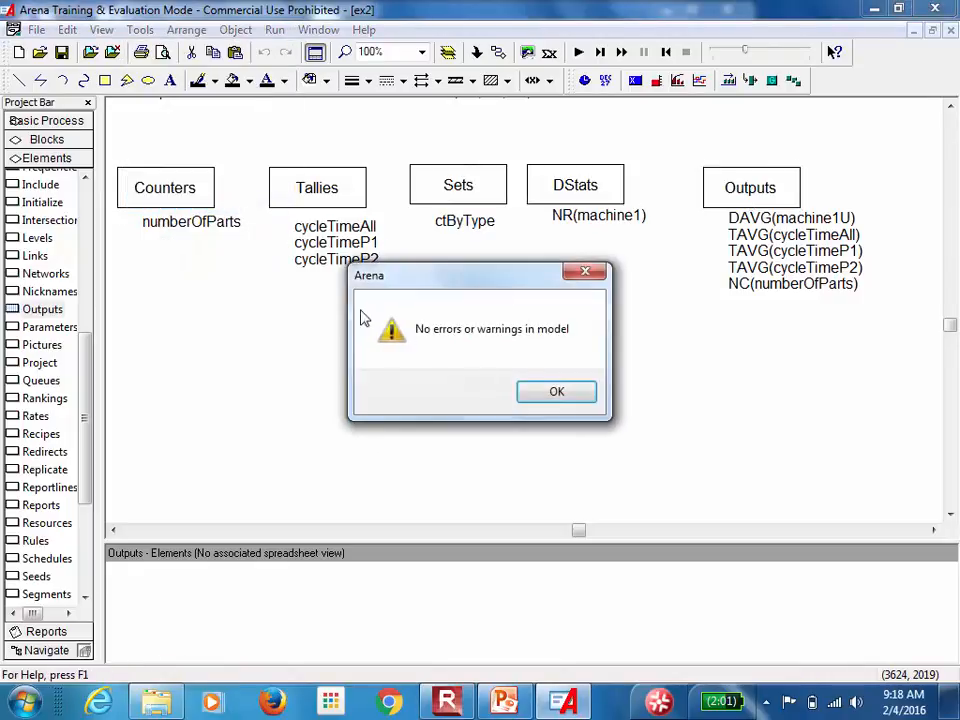
click(555, 392)
Run the simulation, review the output summary at the end of the results report, and end the run.
click(578, 51)
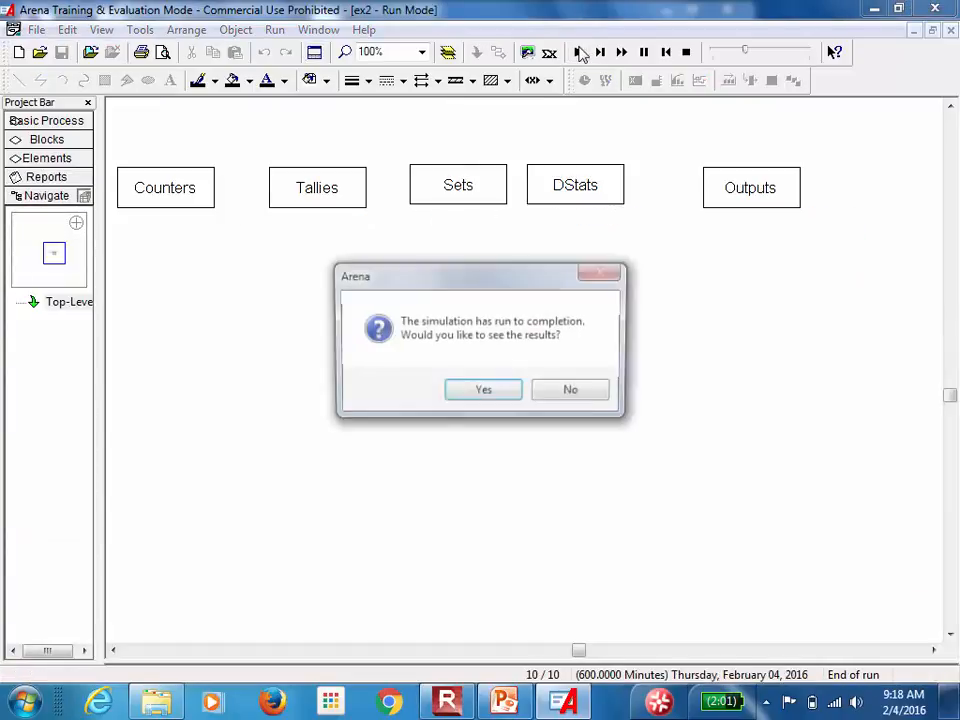
click(490, 396)
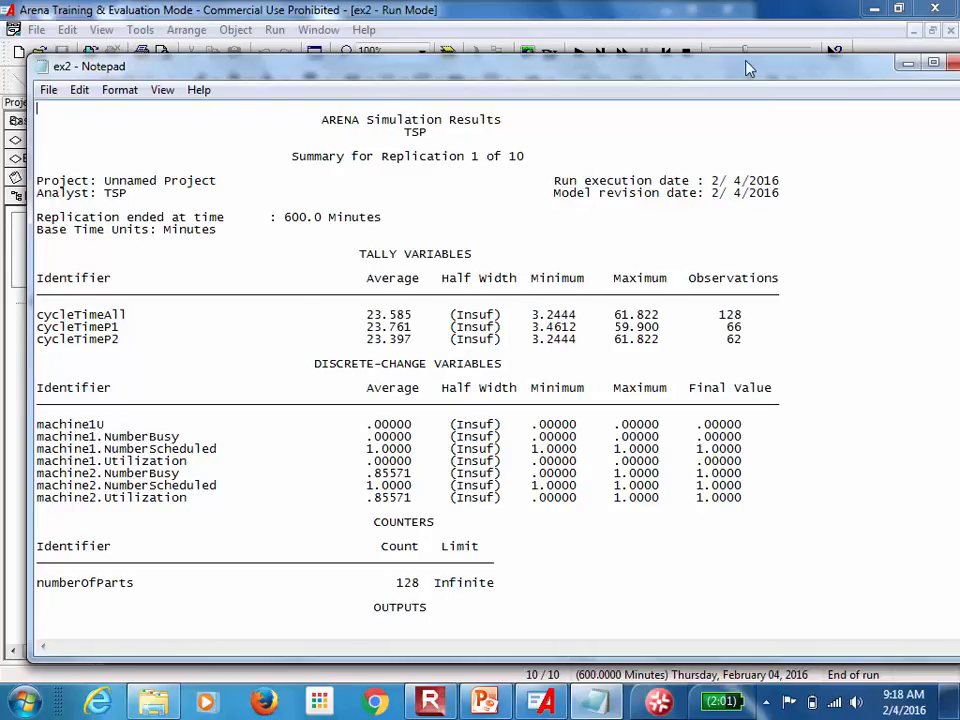
drag(560, 62, 454, 10)
drag(874, 86, 883, 592)
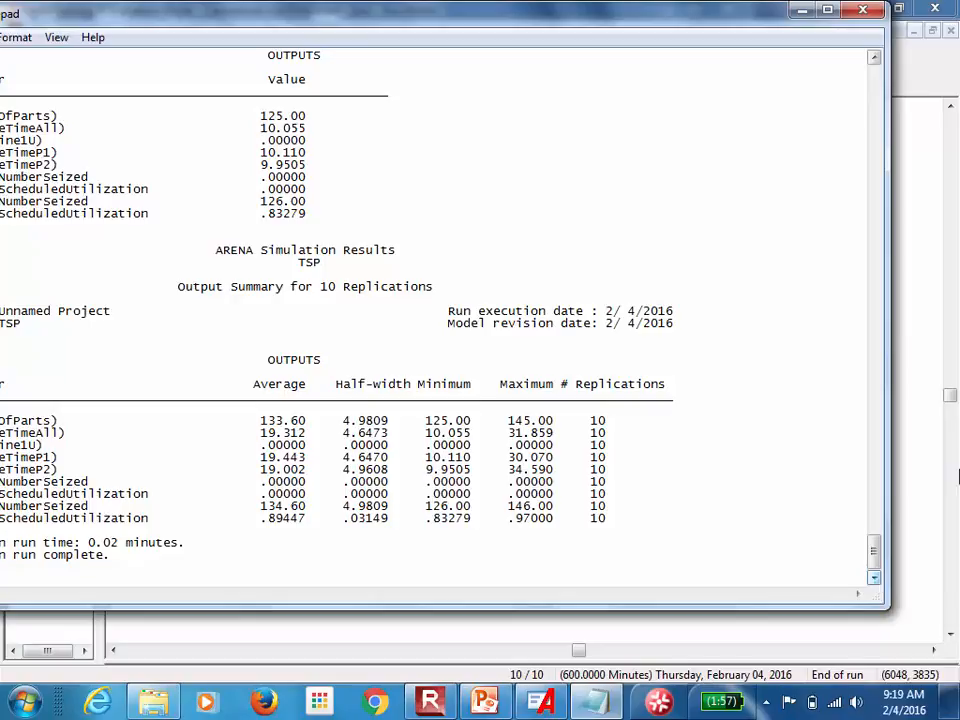
click(862, 11)
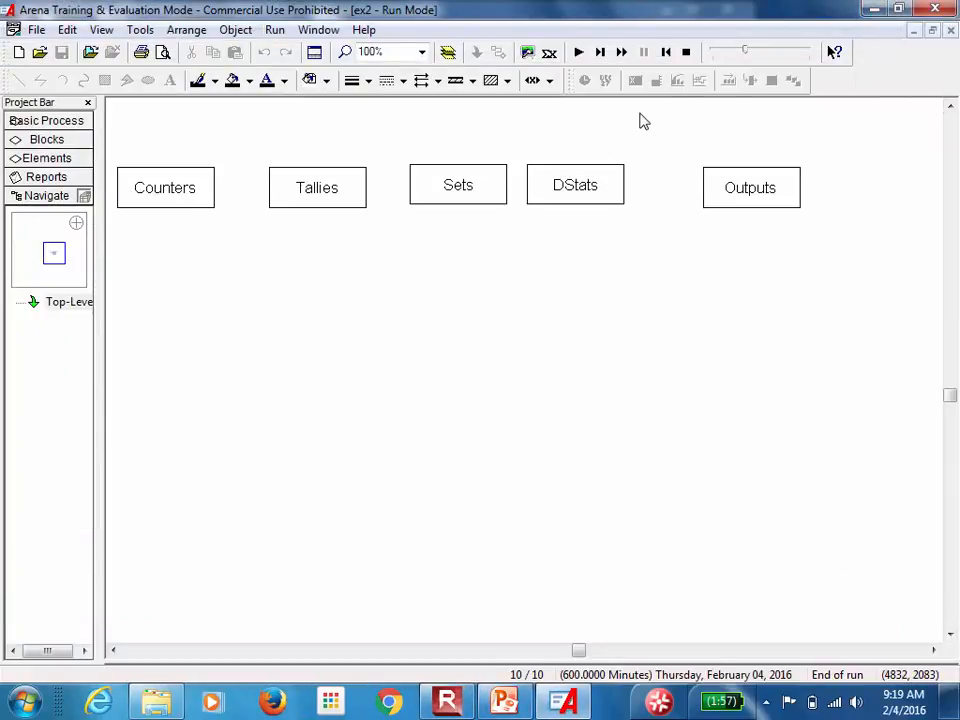
click(686, 52)
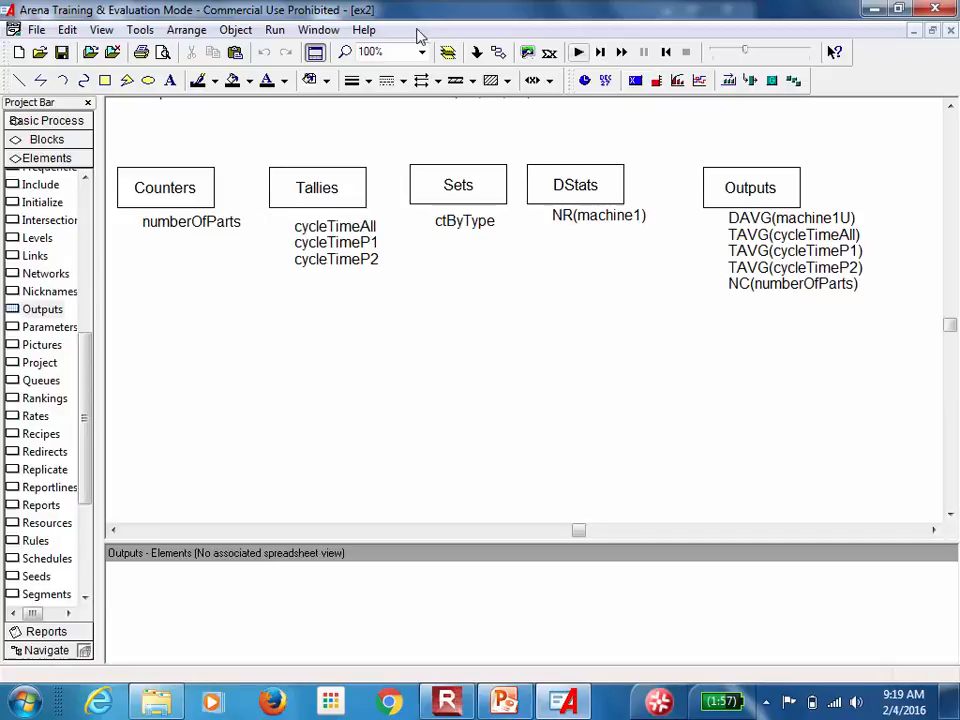
Turn off statistics collection for Resources in the run setup's project parameters.
click(274, 29)
click(172, 50)
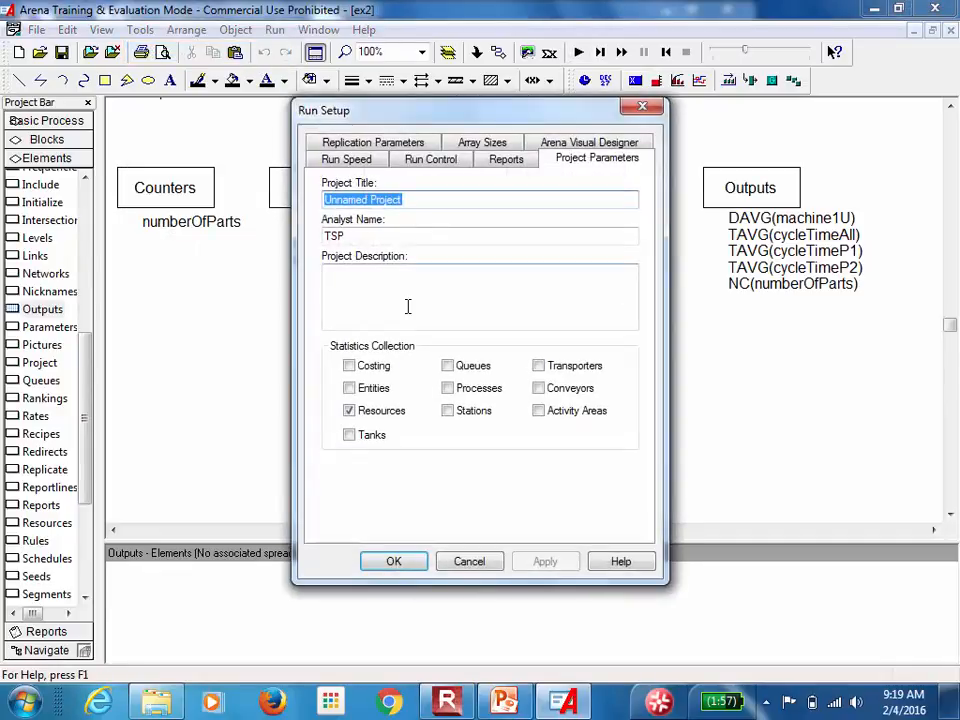
click(349, 410)
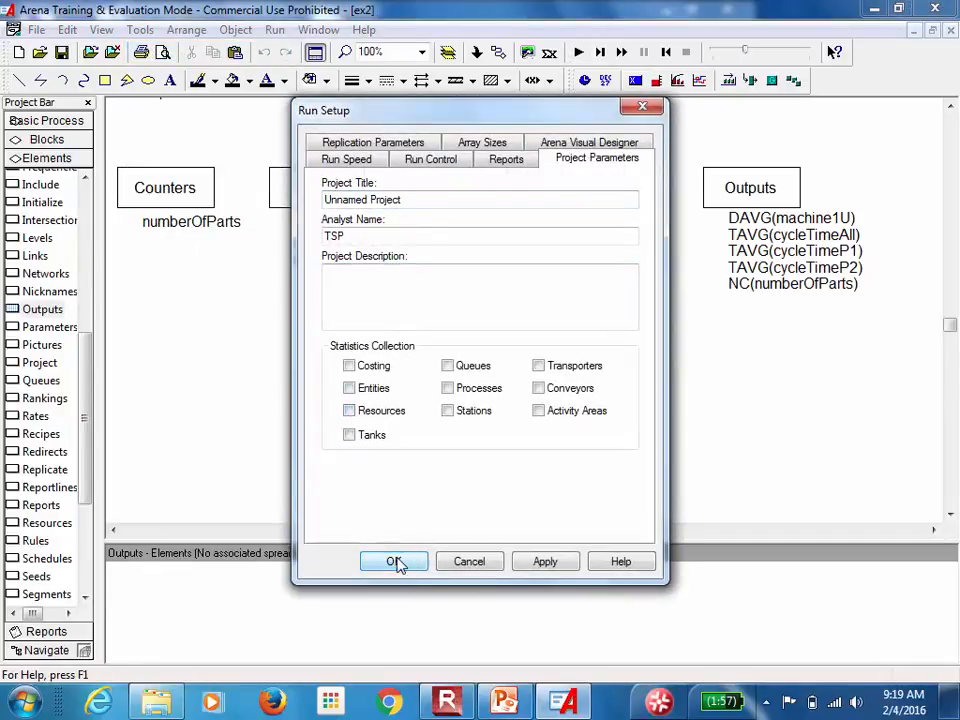
click(546, 561)
click(393, 560)
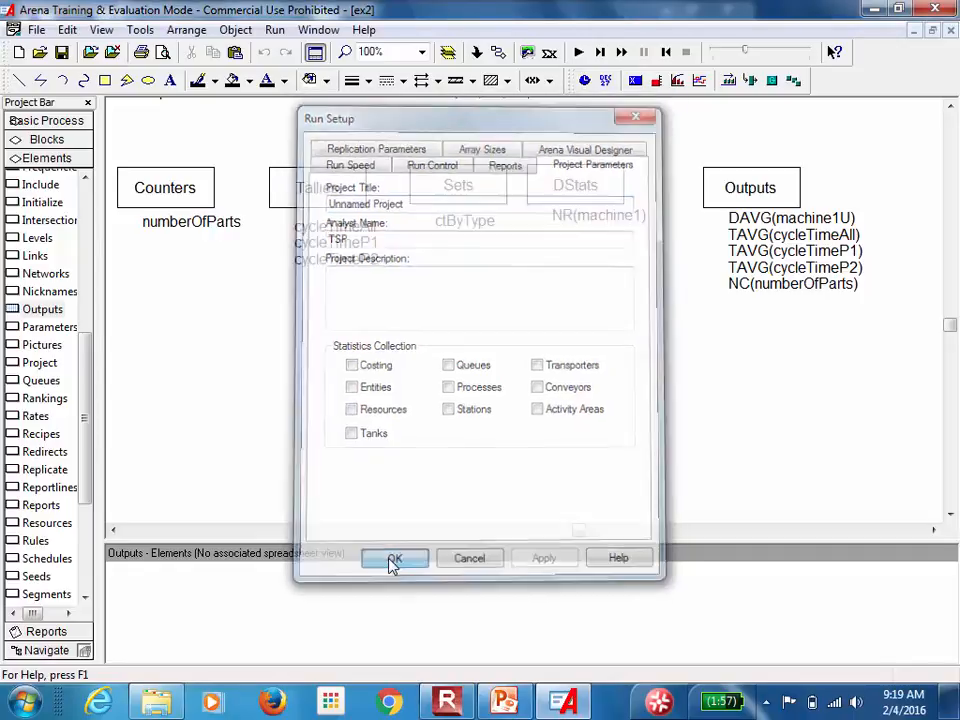
Rerun the simulation without resource statistics, examine the replication output summary in the enlarged report, and end the run.
click(578, 52)
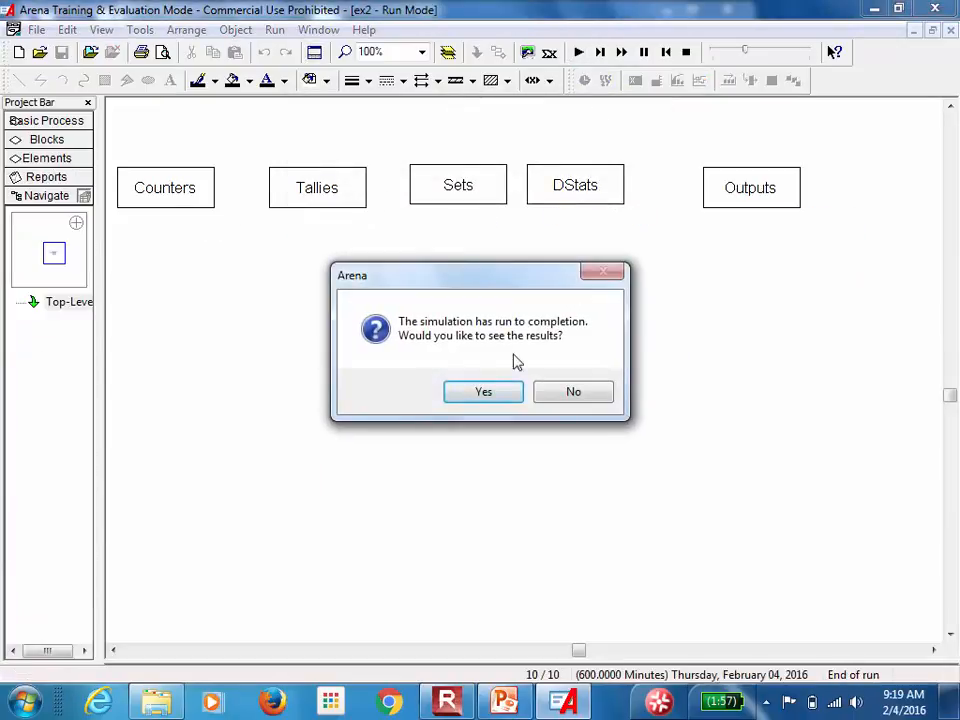
click(490, 398)
drag(873, 86, 851, 568)
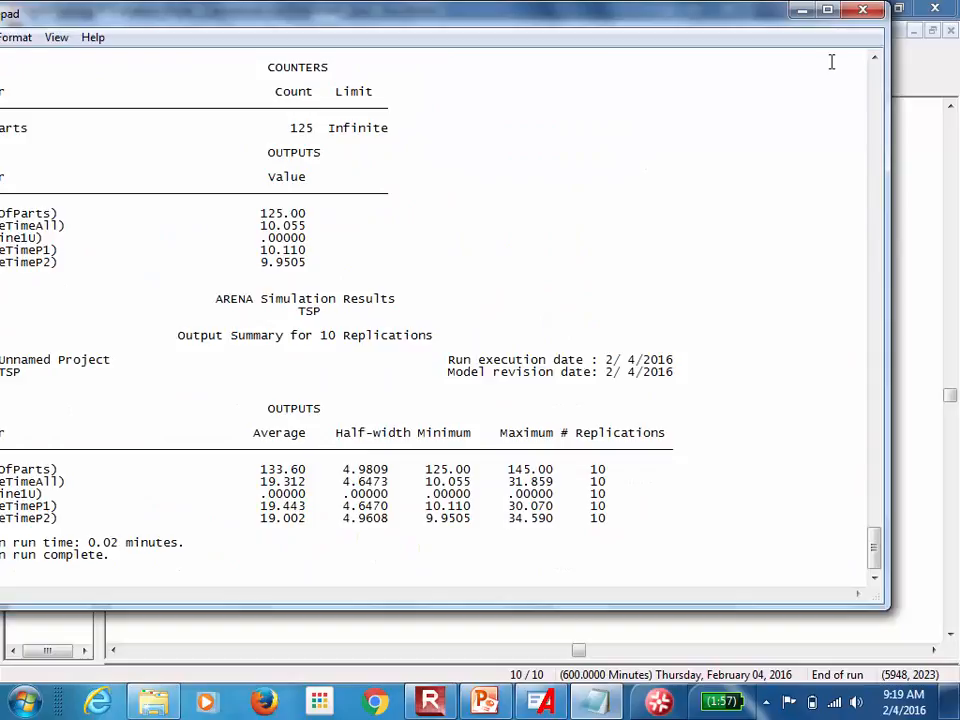
click(827, 9)
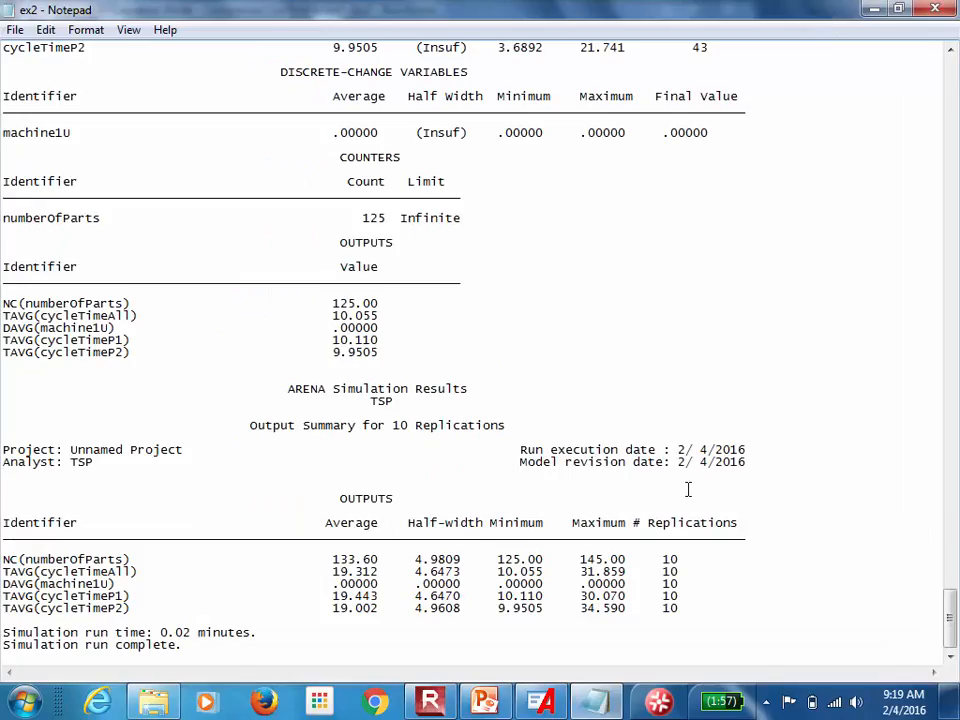
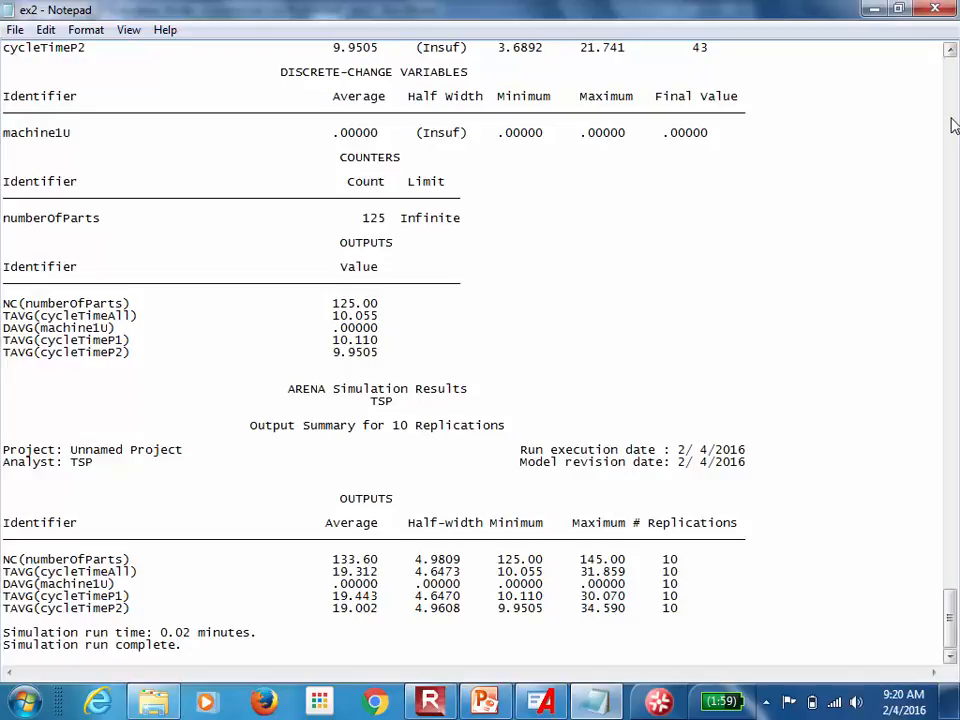
click(930, 9)
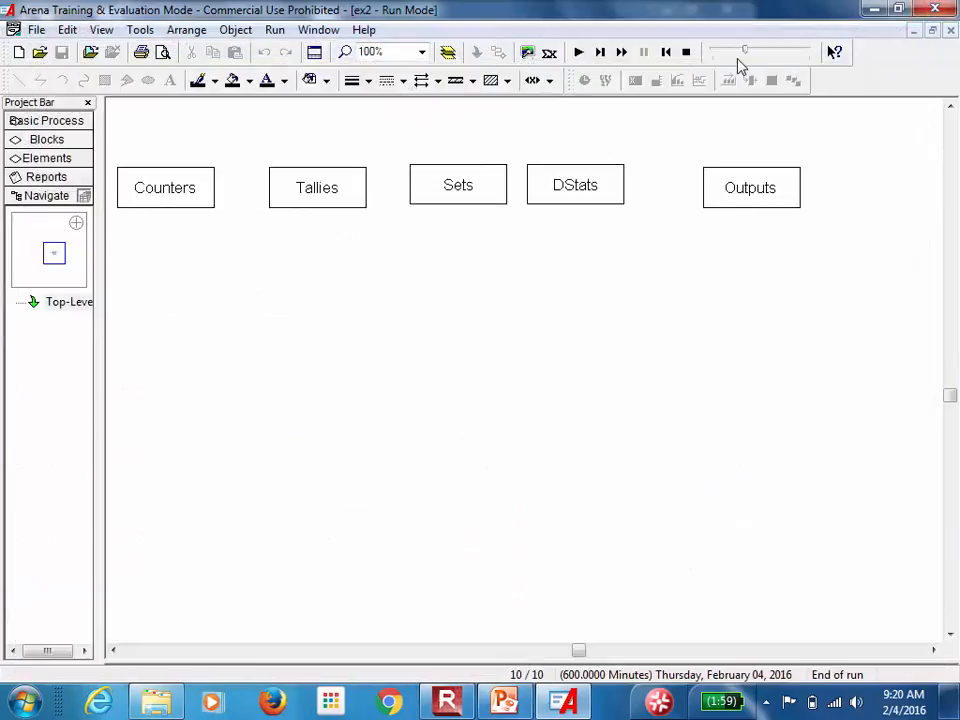
click(688, 53)
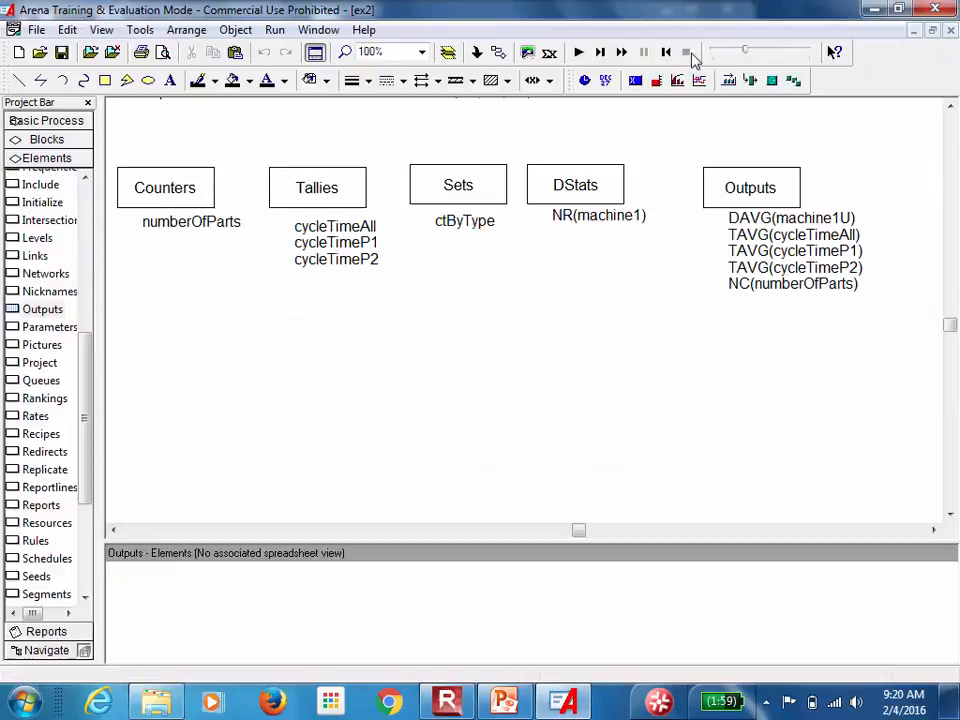
Inspect the resource settings of the machine1 Seize block and go back along the flow towards the Branch block.
click(114, 530)
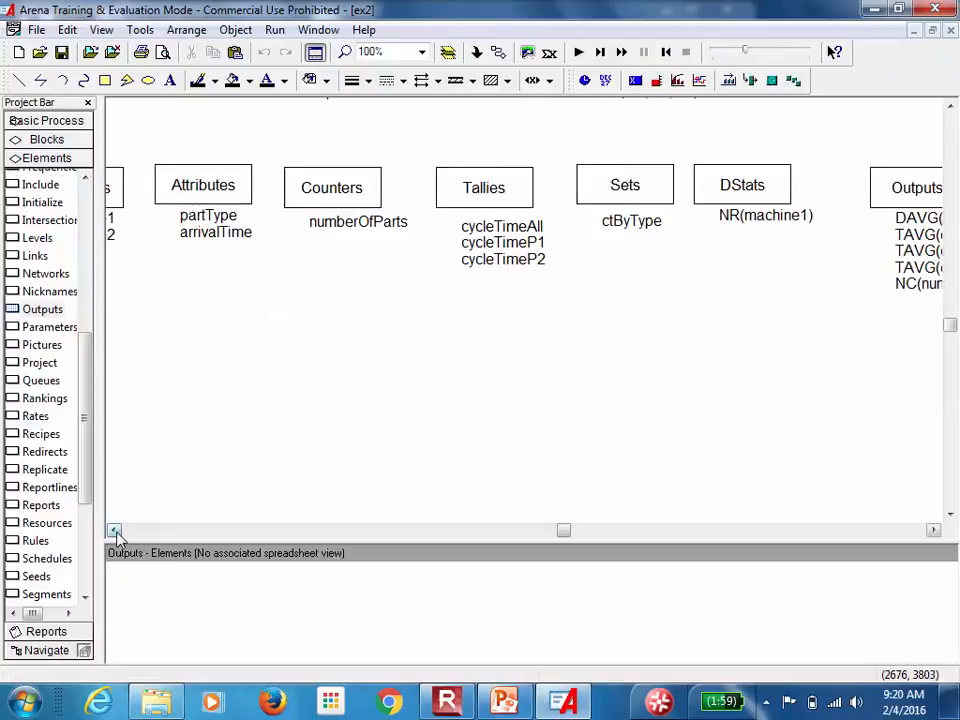
click(951, 107)
click(951, 107)
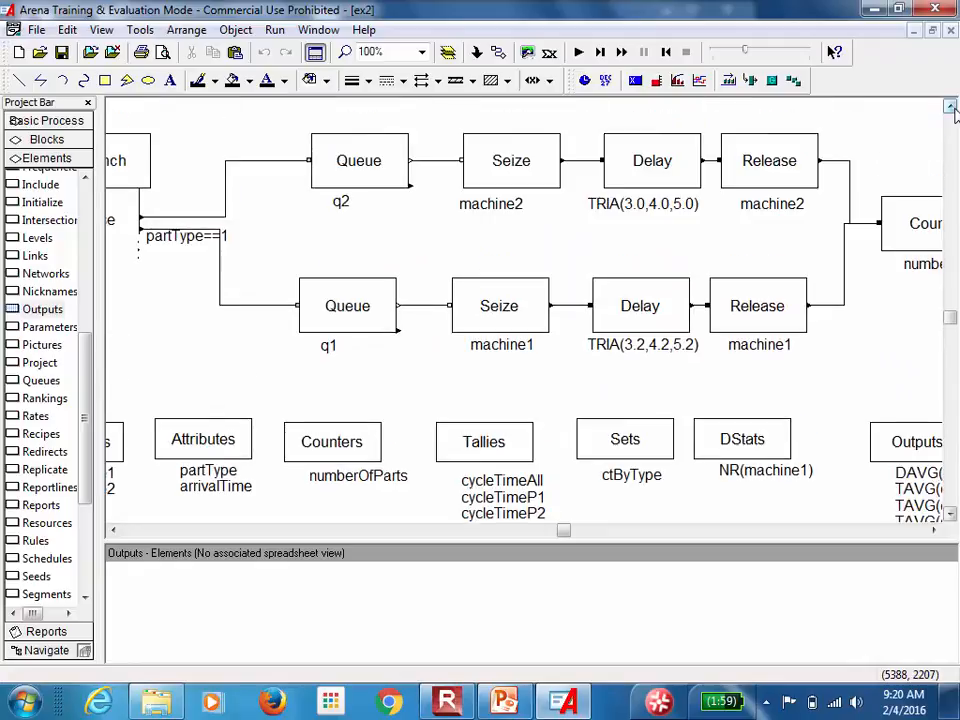
double_click(500, 318)
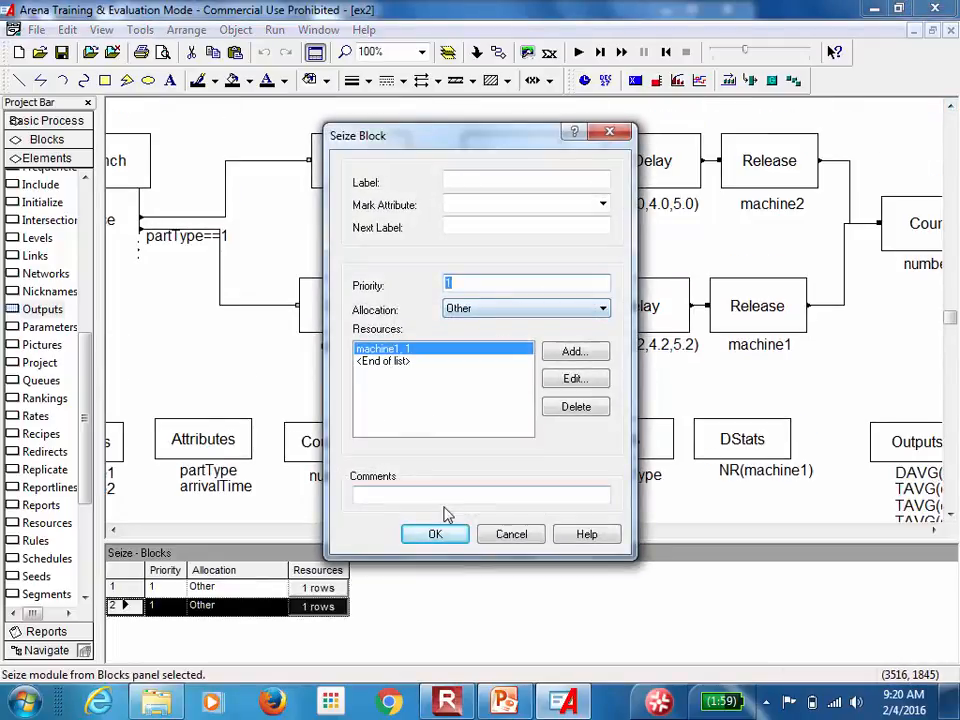
click(435, 536)
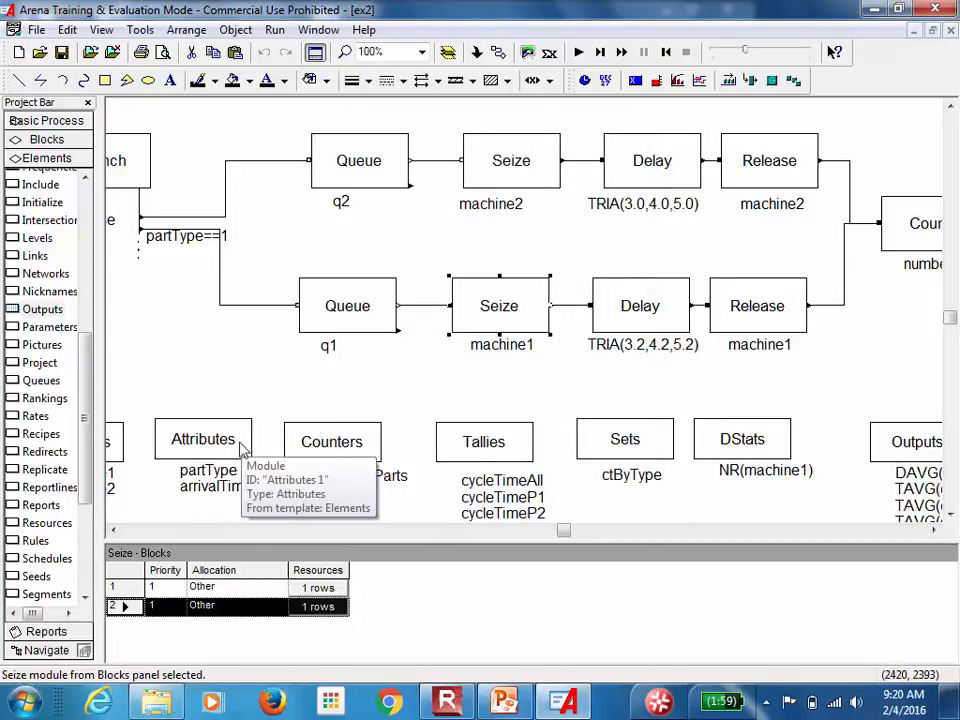
click(115, 531)
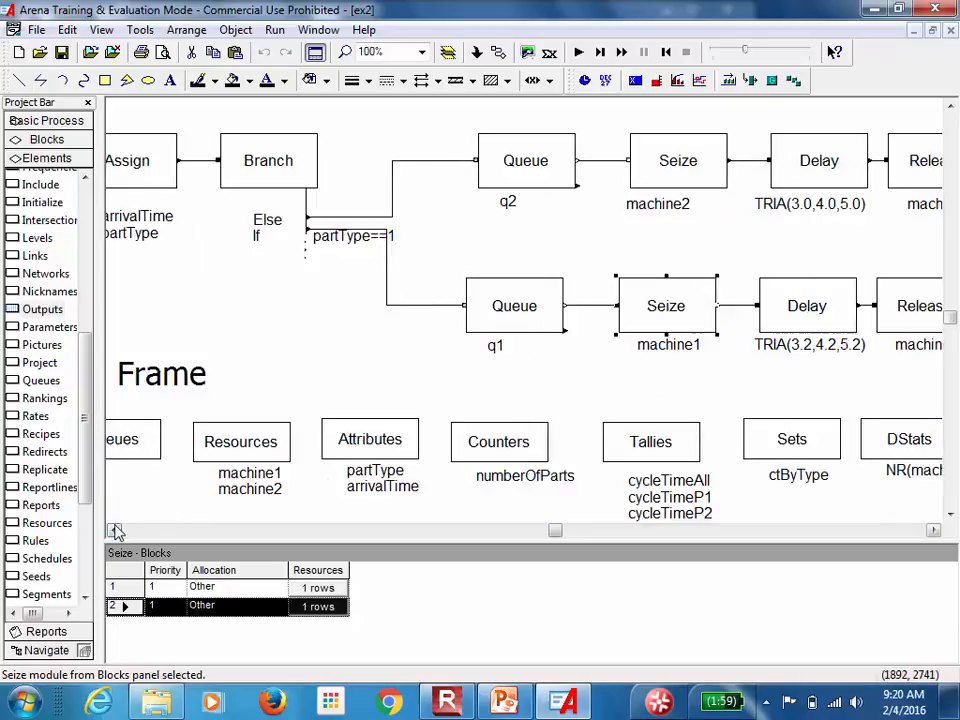